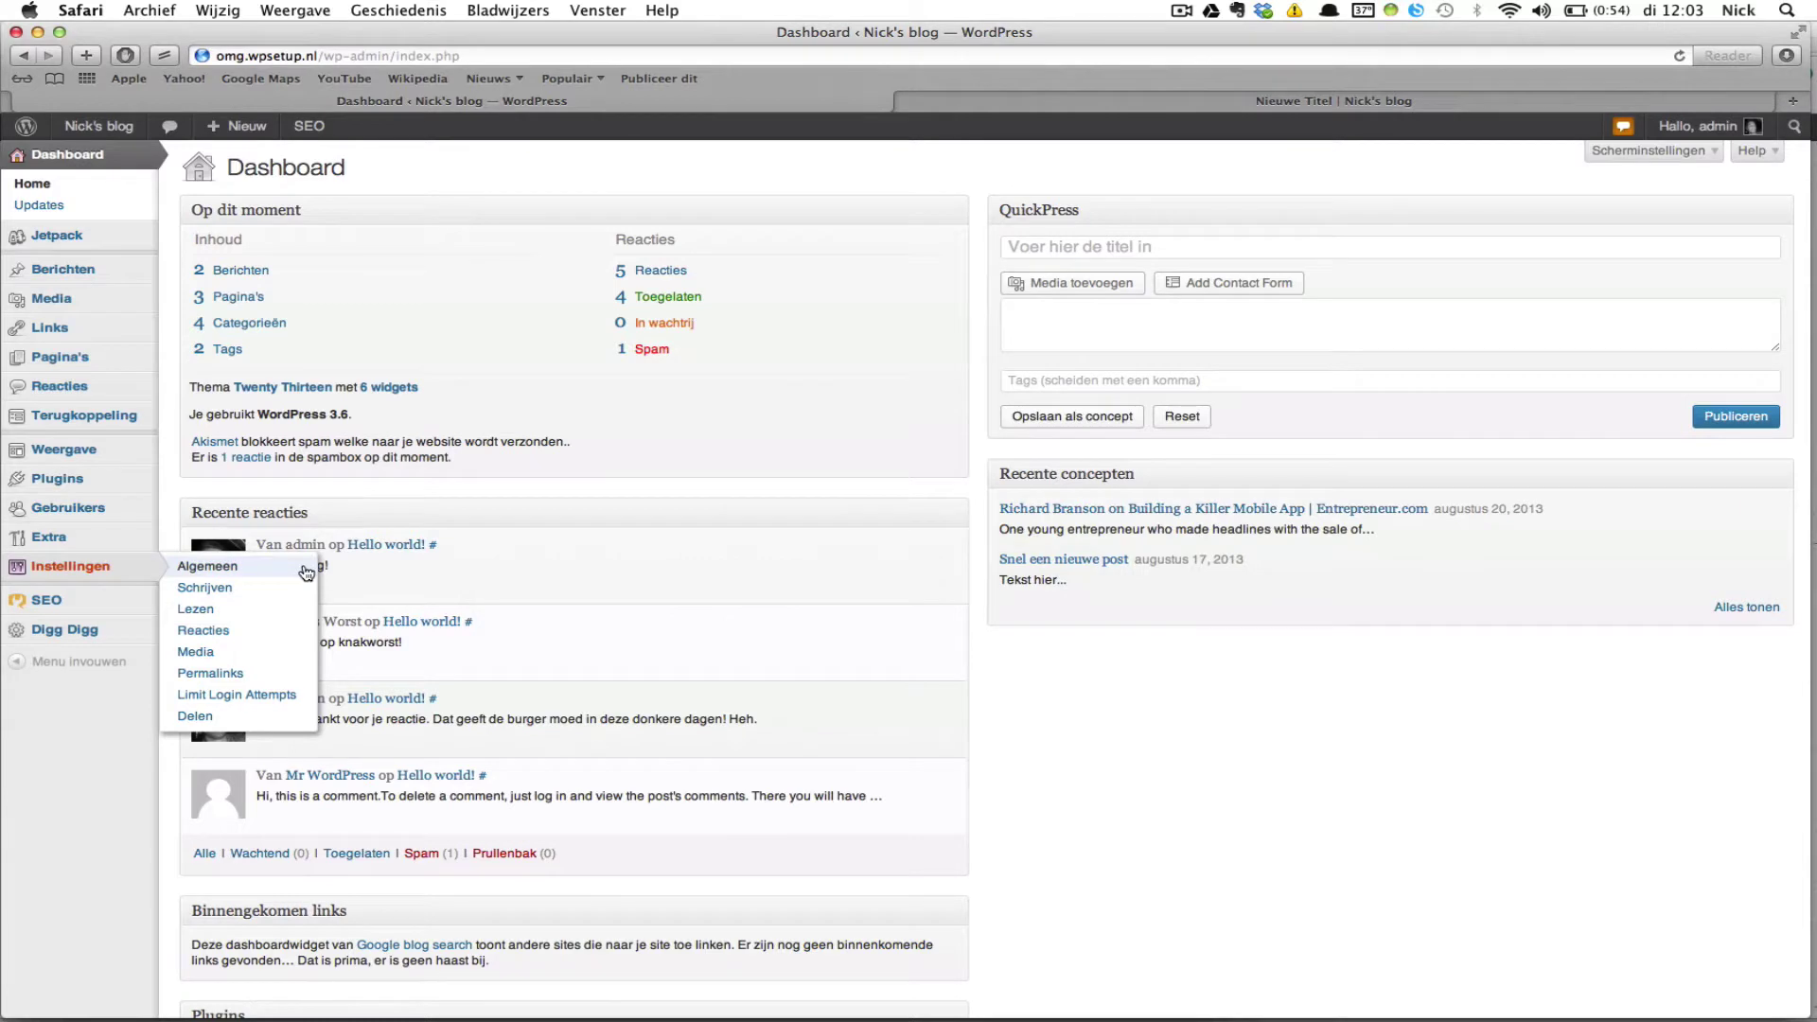
Step: Open the General settings (Algemeen), glance at the Nieuwe Titel post, then return to the settings
left_click(306, 572)
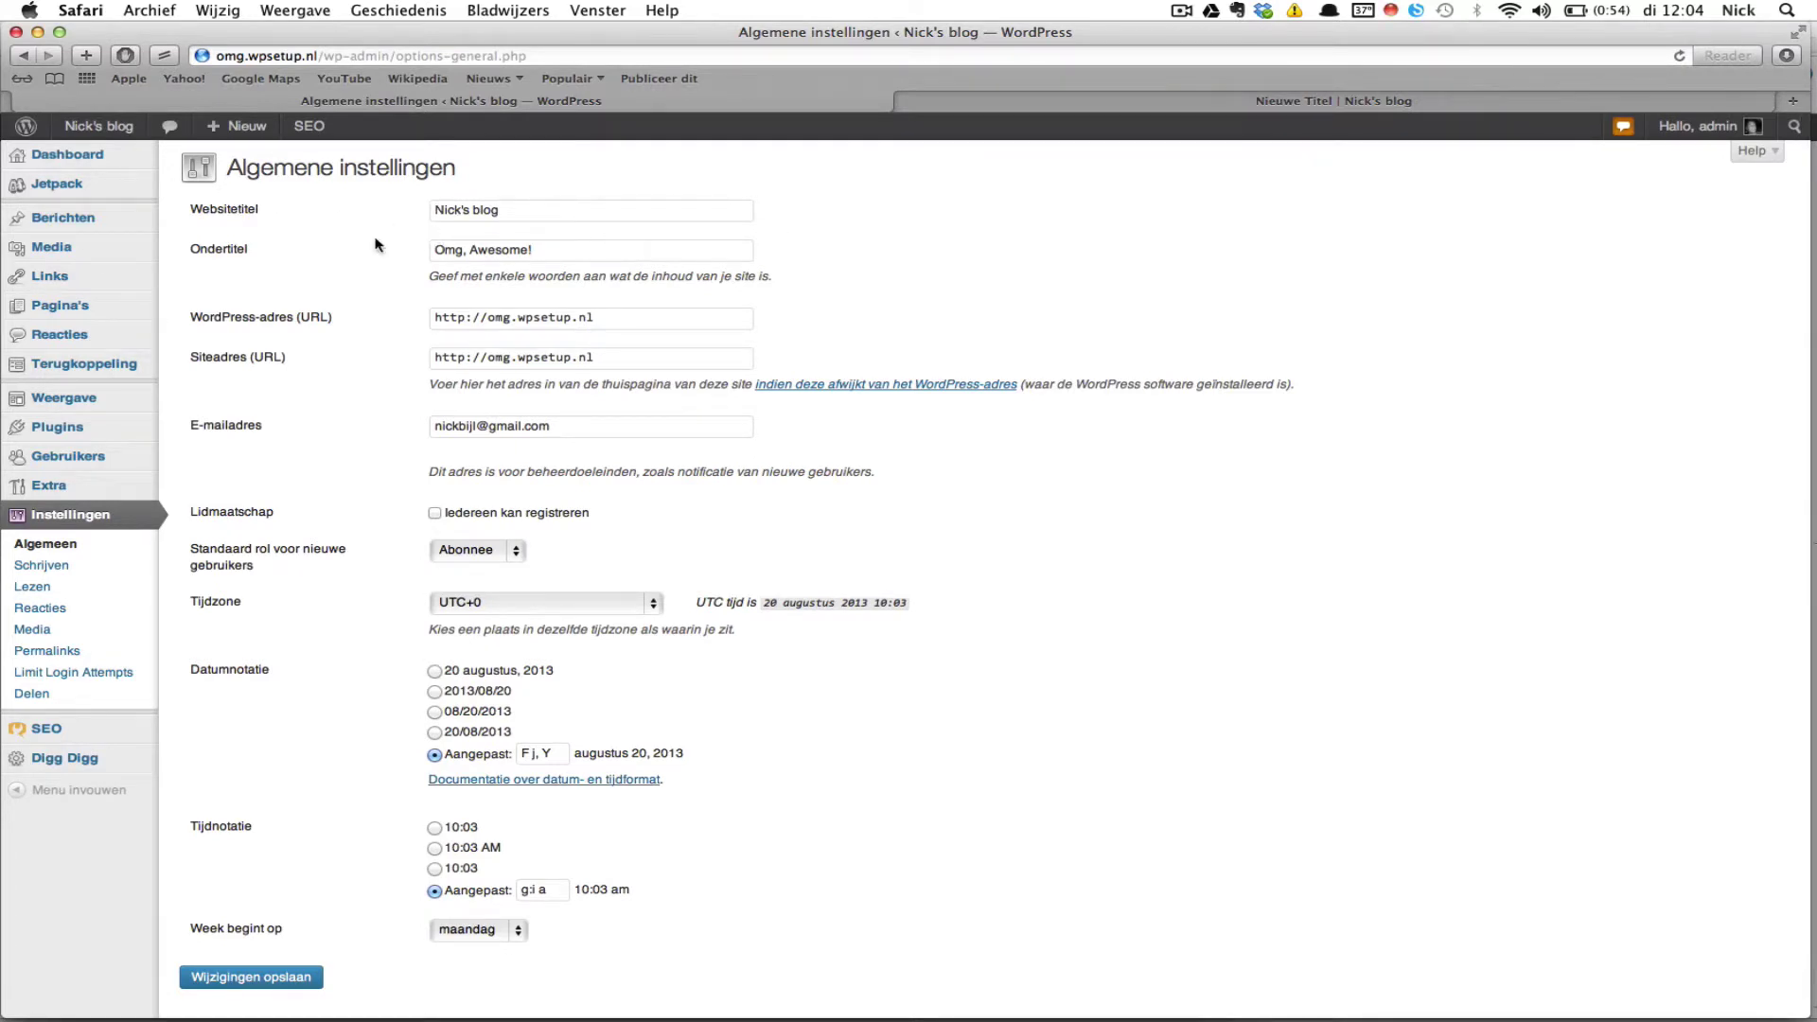
left_click(1216, 102)
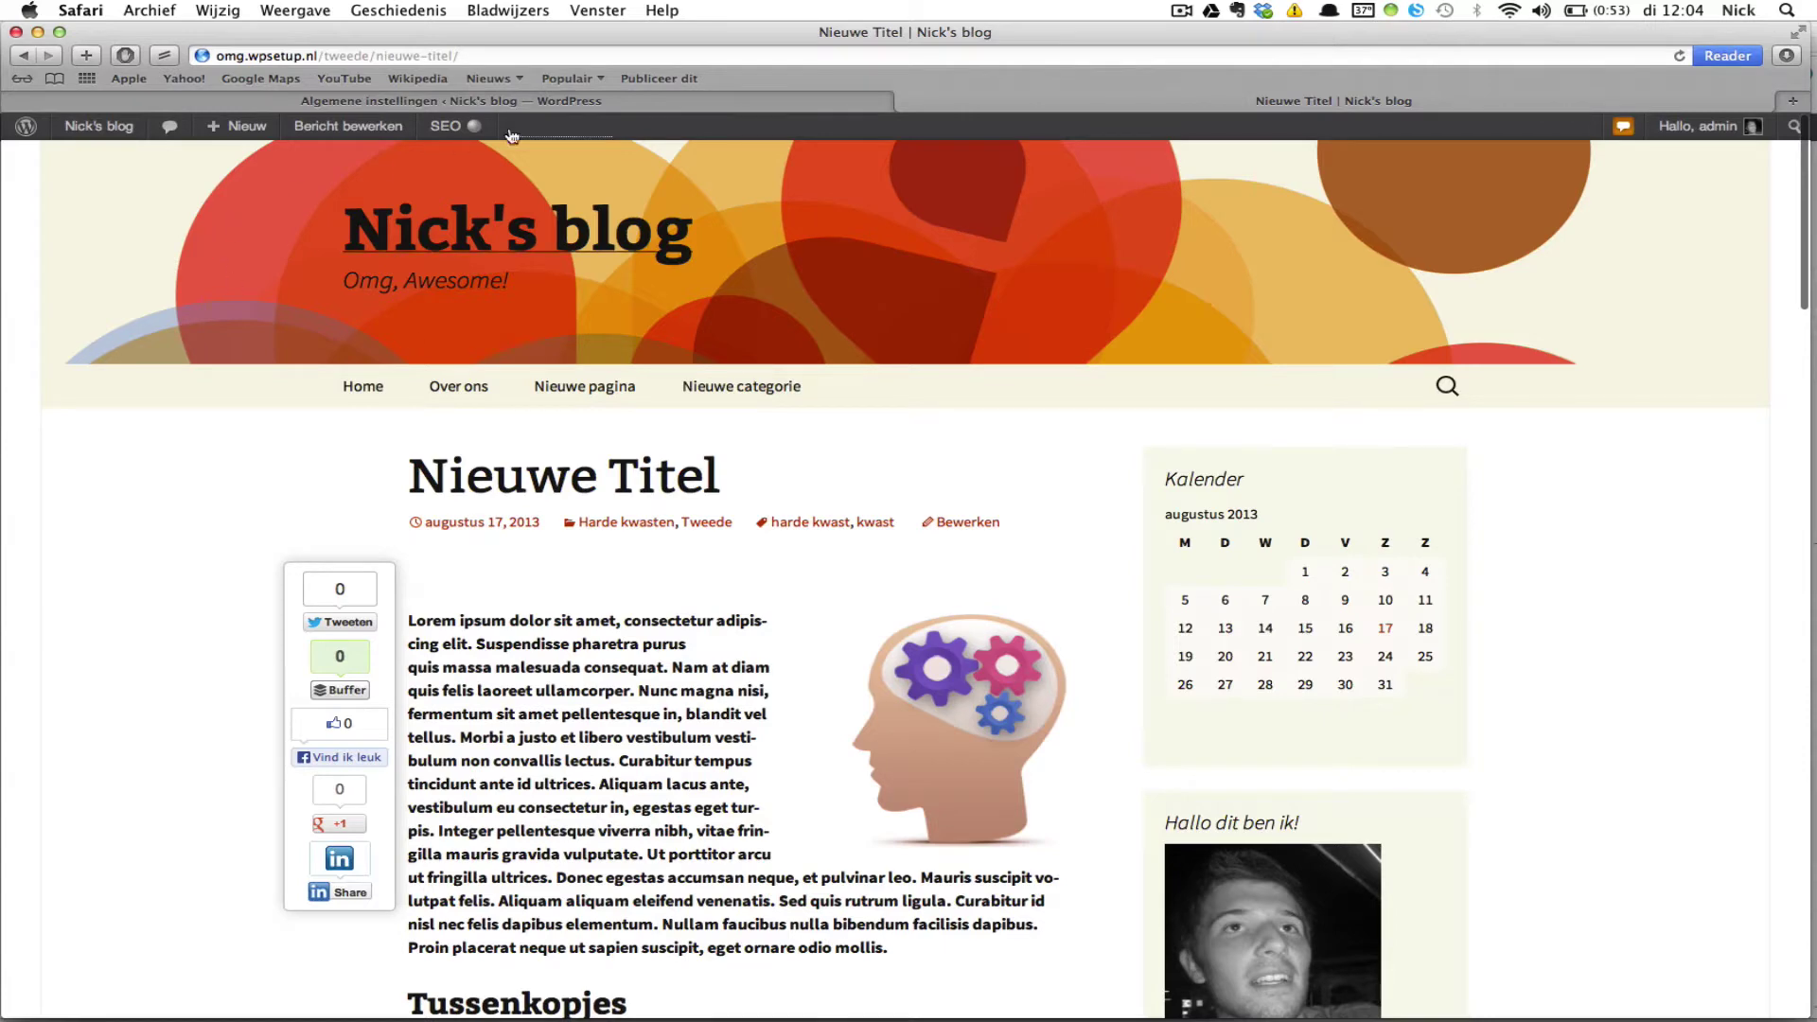
left_click(818, 102)
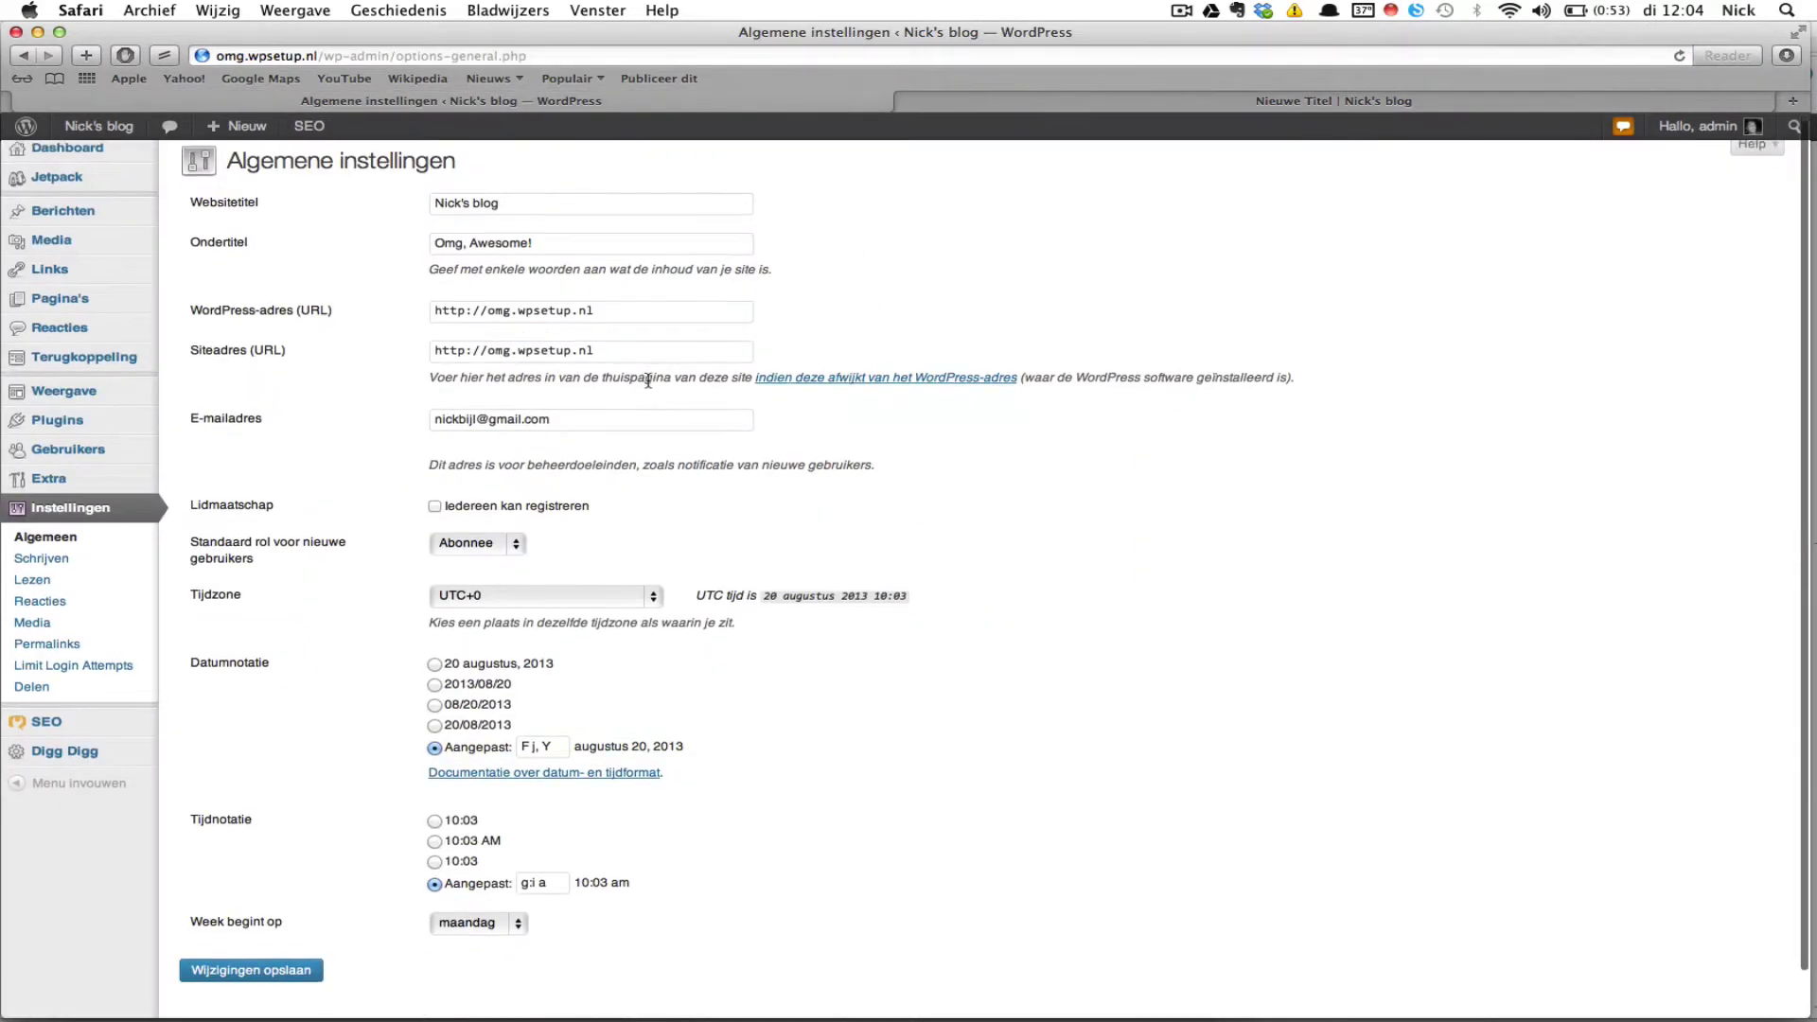
scroll(242, 274, "down", 1)
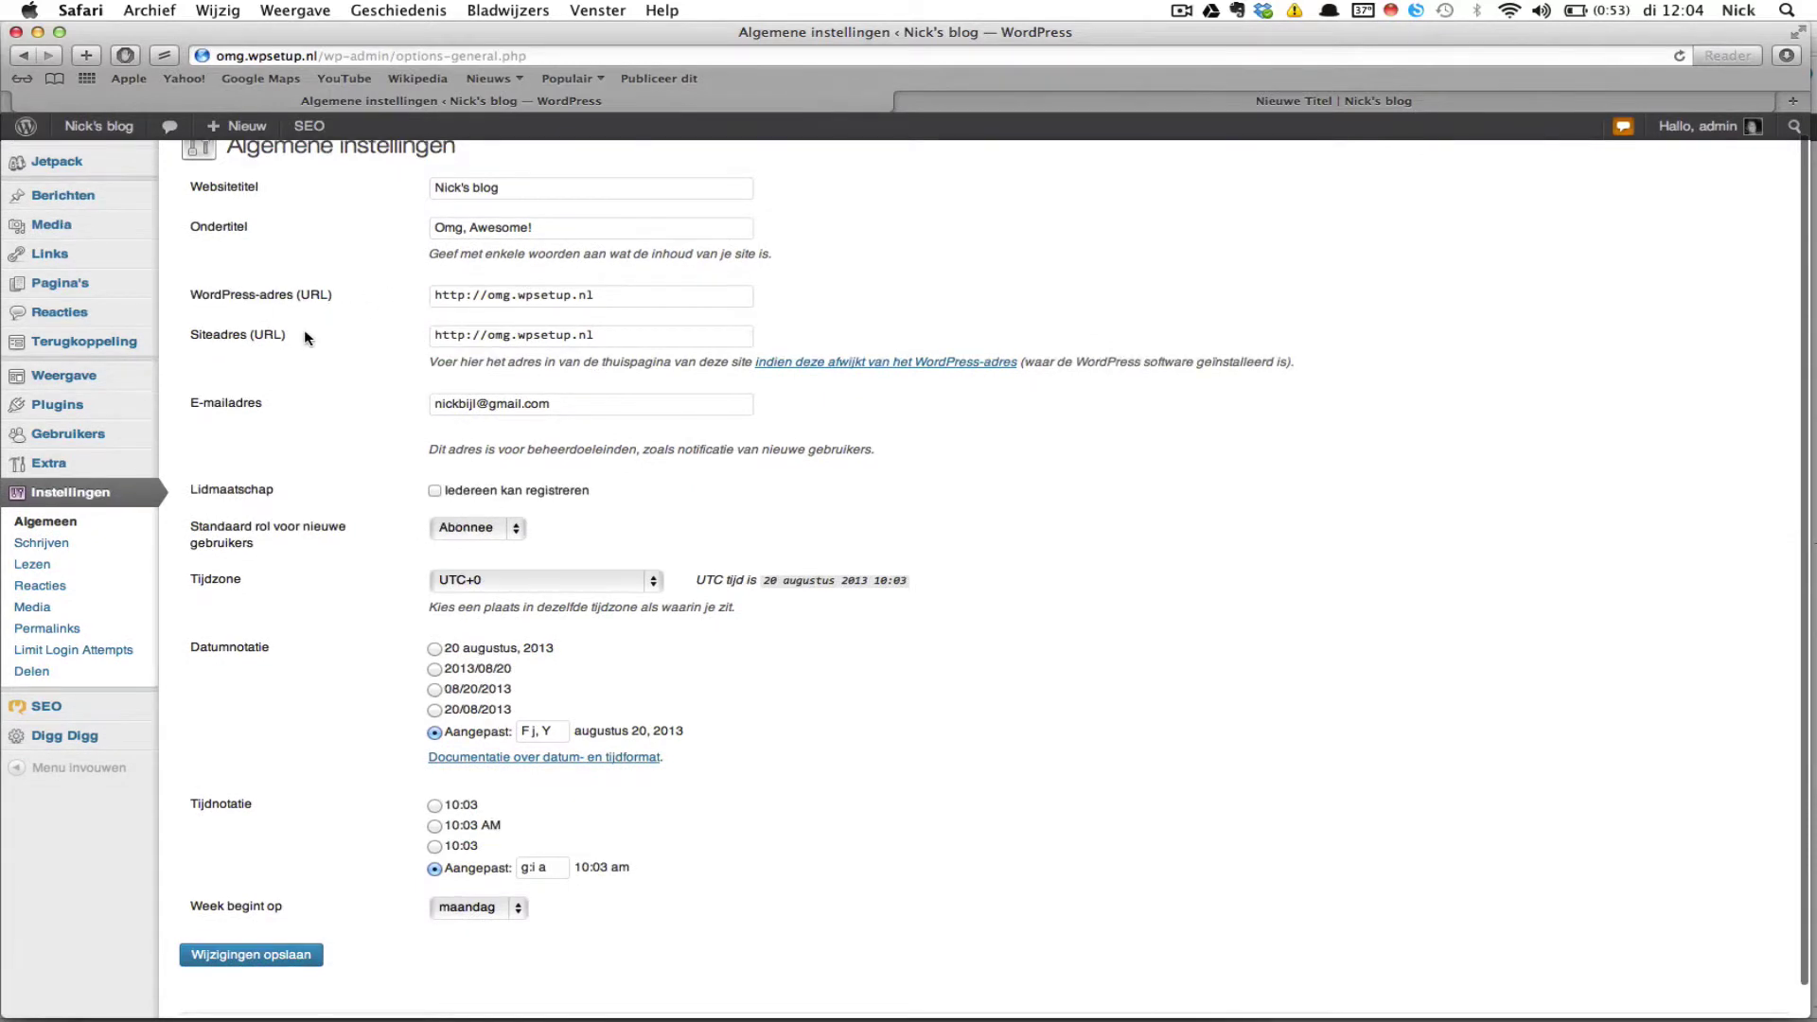
scroll(303, 333, "down", 2)
scroll(304, 336, "up", 2)
scroll(355, 326, "down", 2)
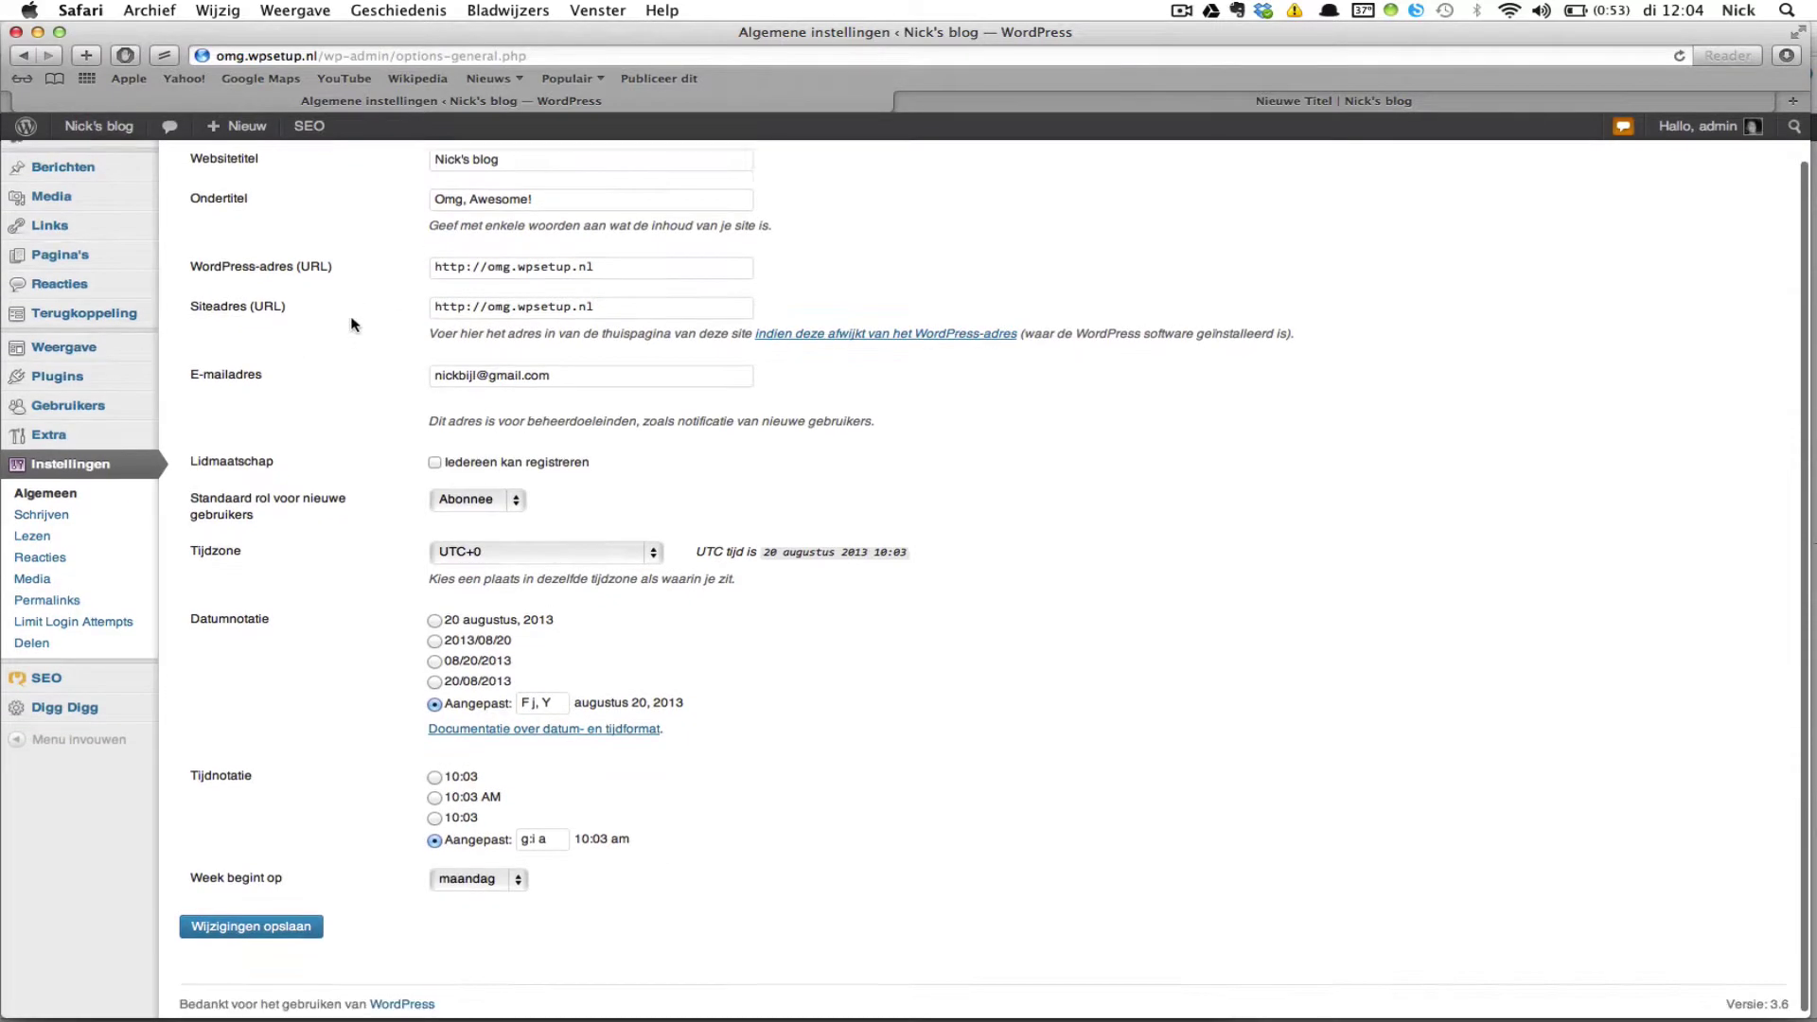
scroll(373, 369, "up", 3)
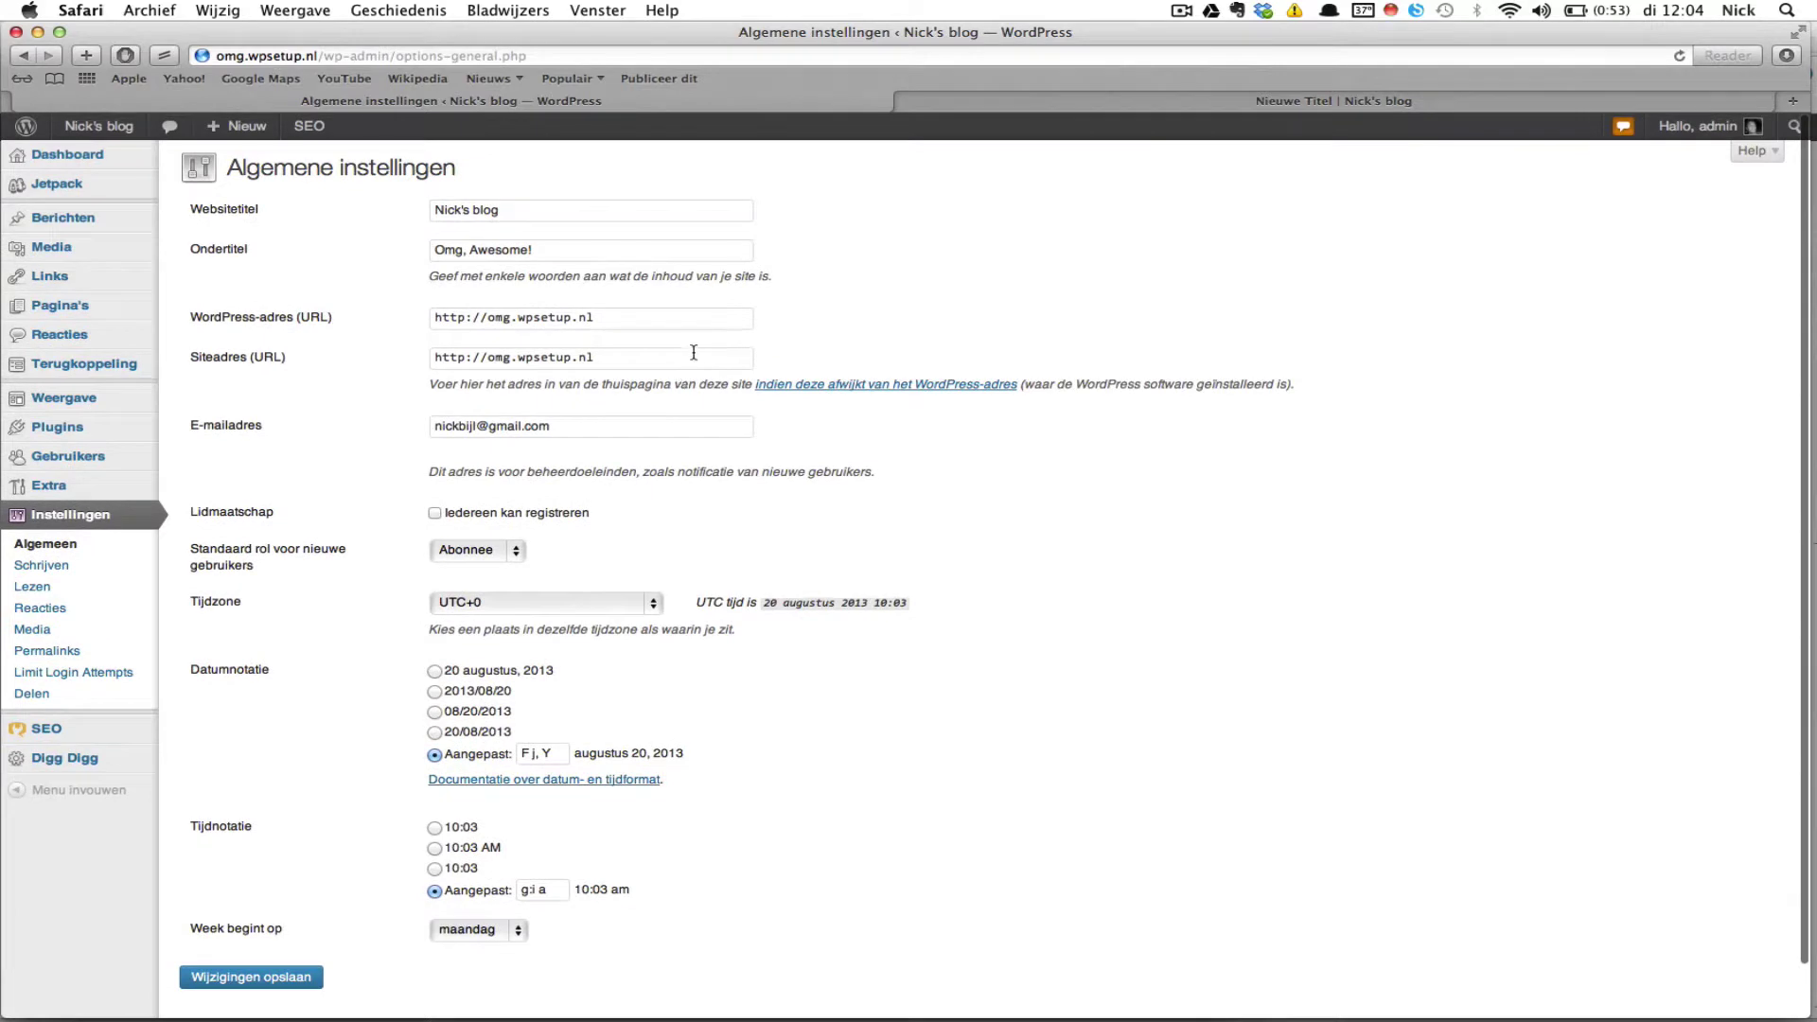
scroll(691, 354, "down", 1)
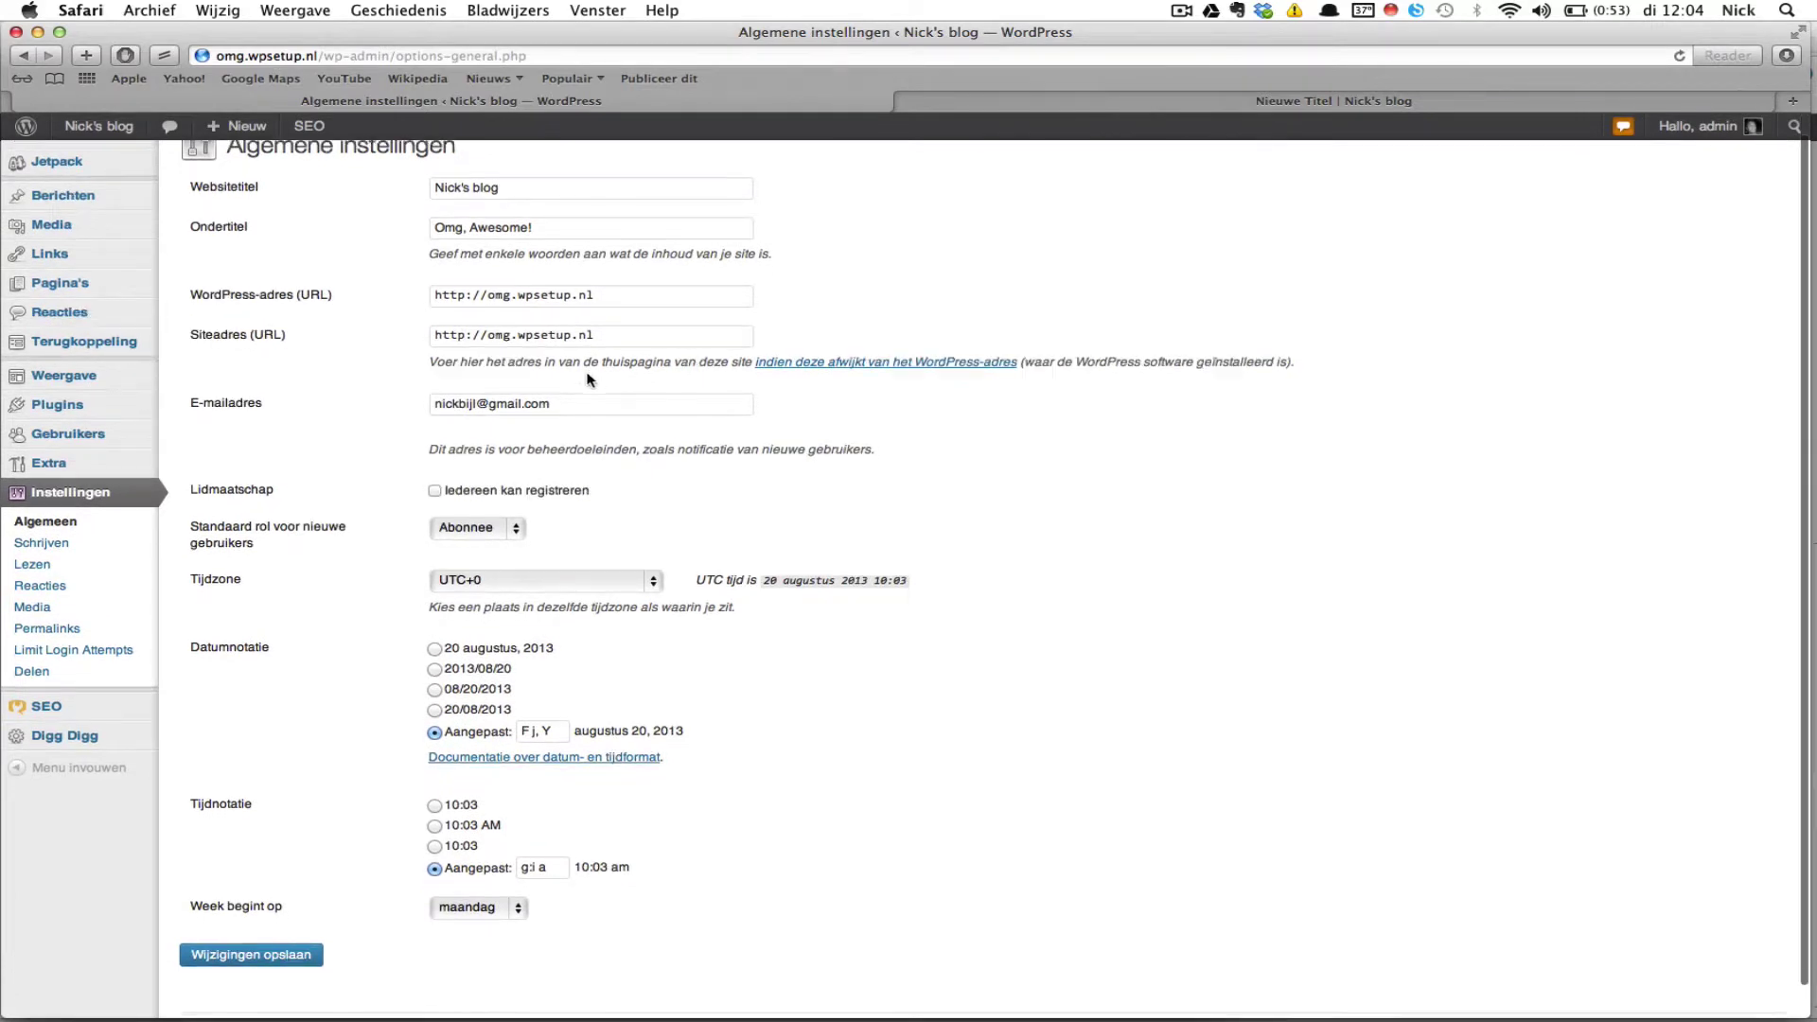
scroll(587, 378, "up", 1)
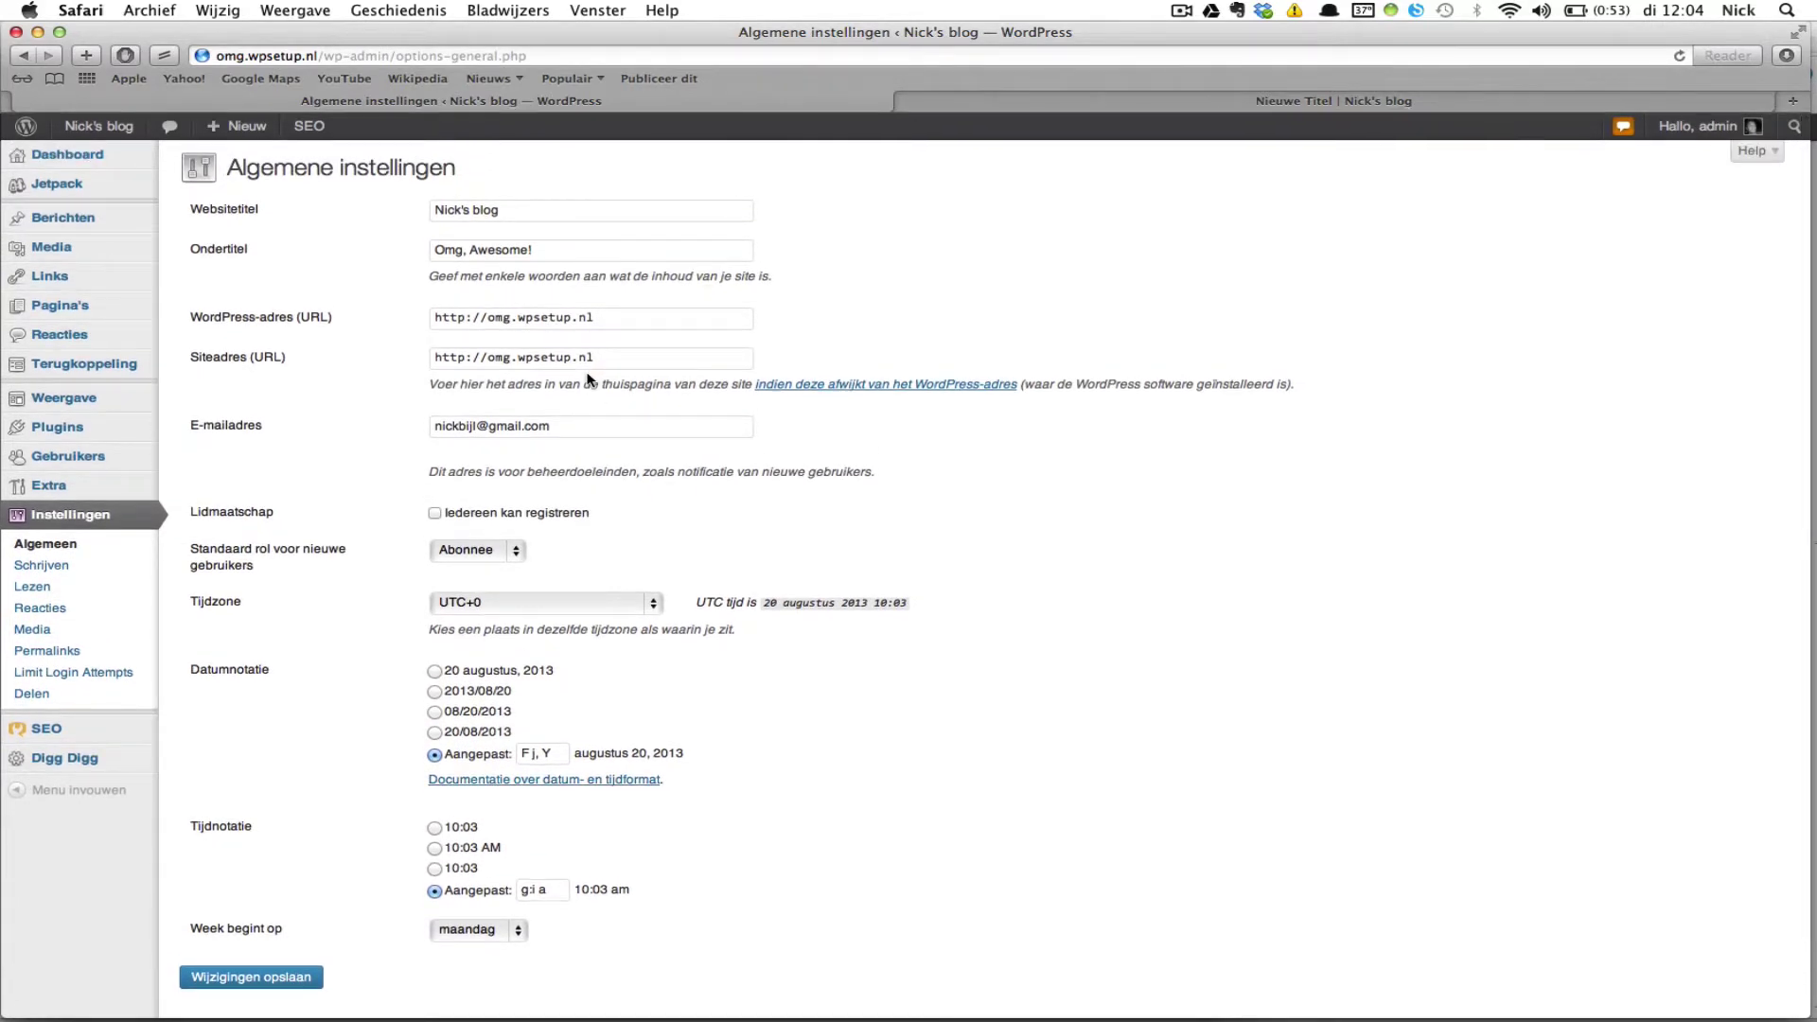
scroll(378, 362, "down", 1)
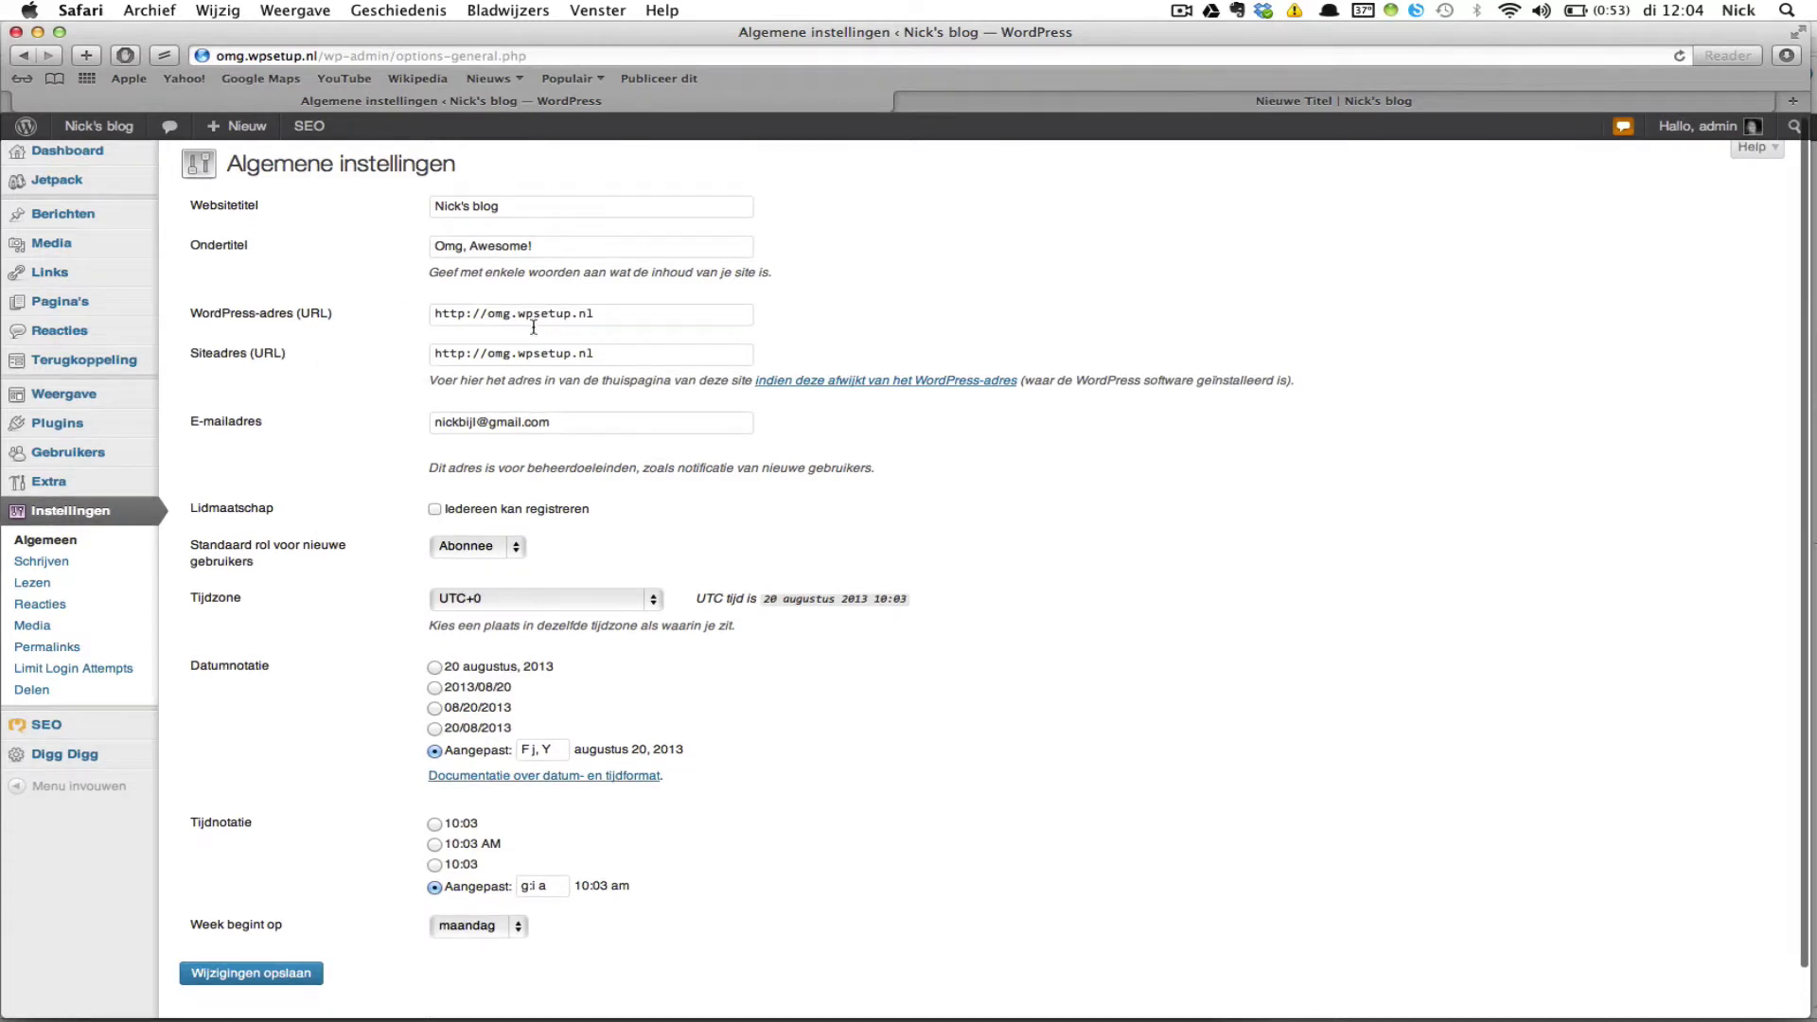
scroll(416, 331, "down", 1)
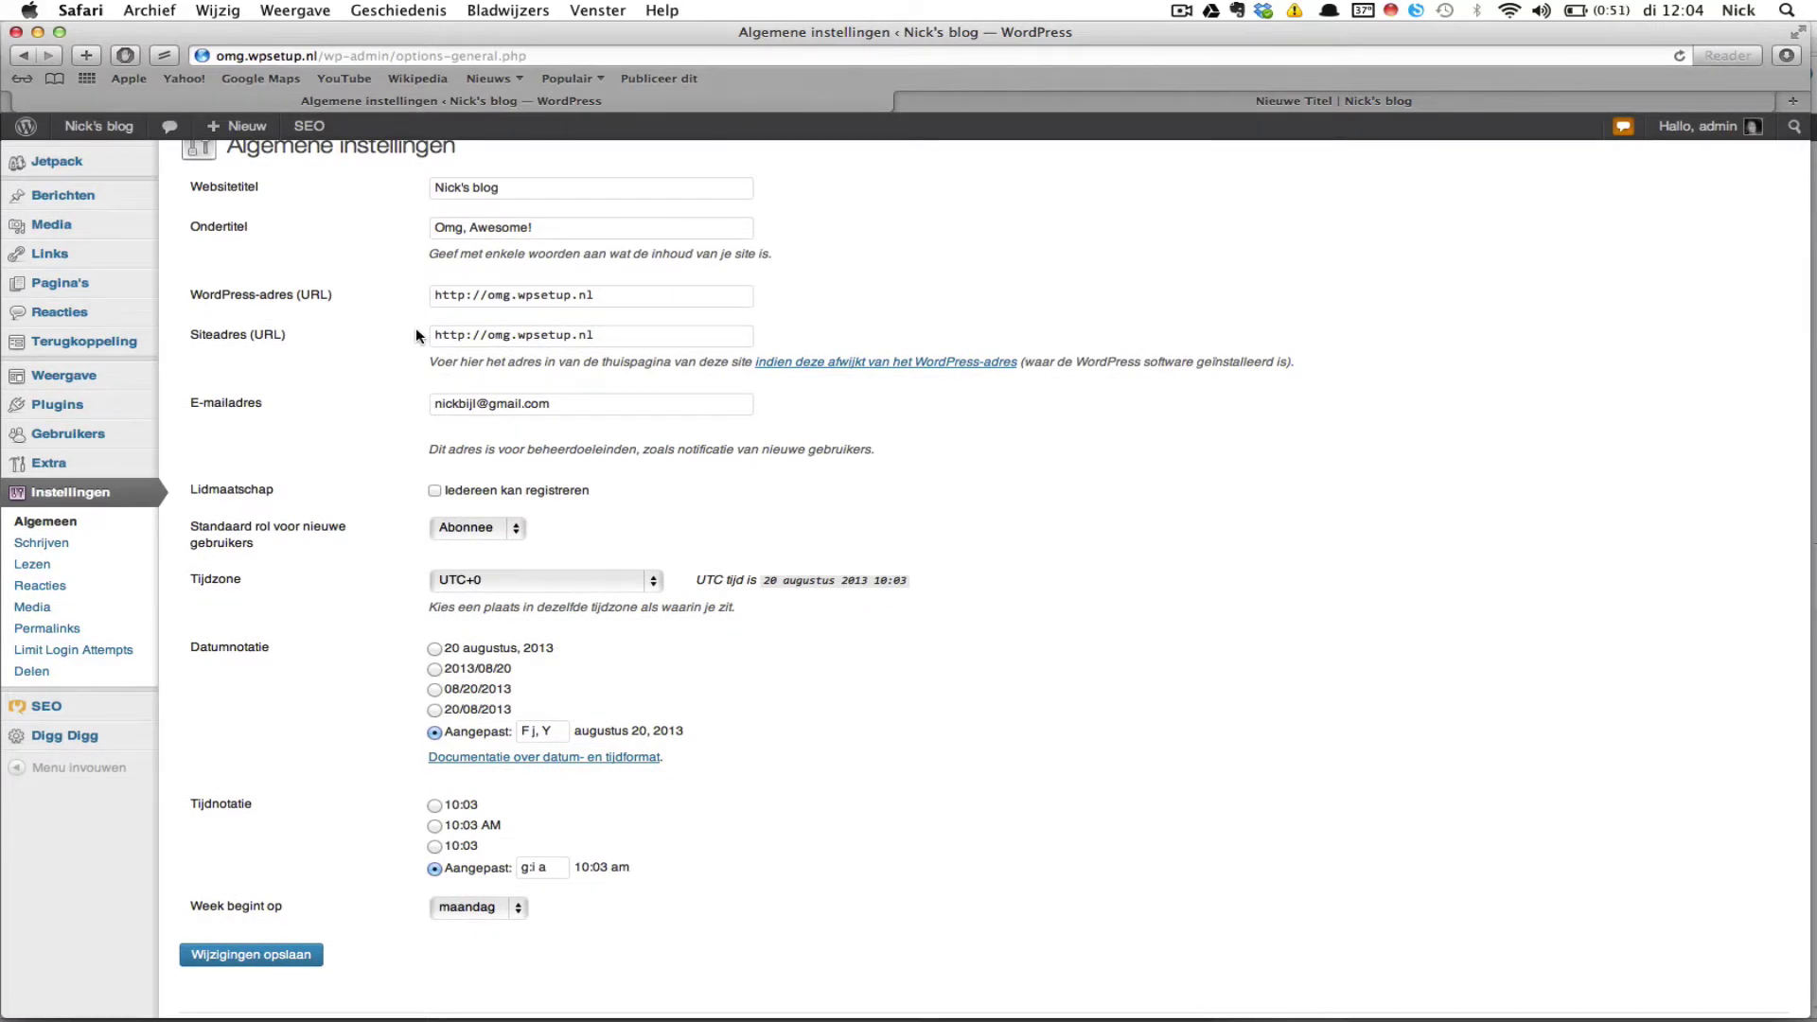
scroll(416, 407, "up", 2)
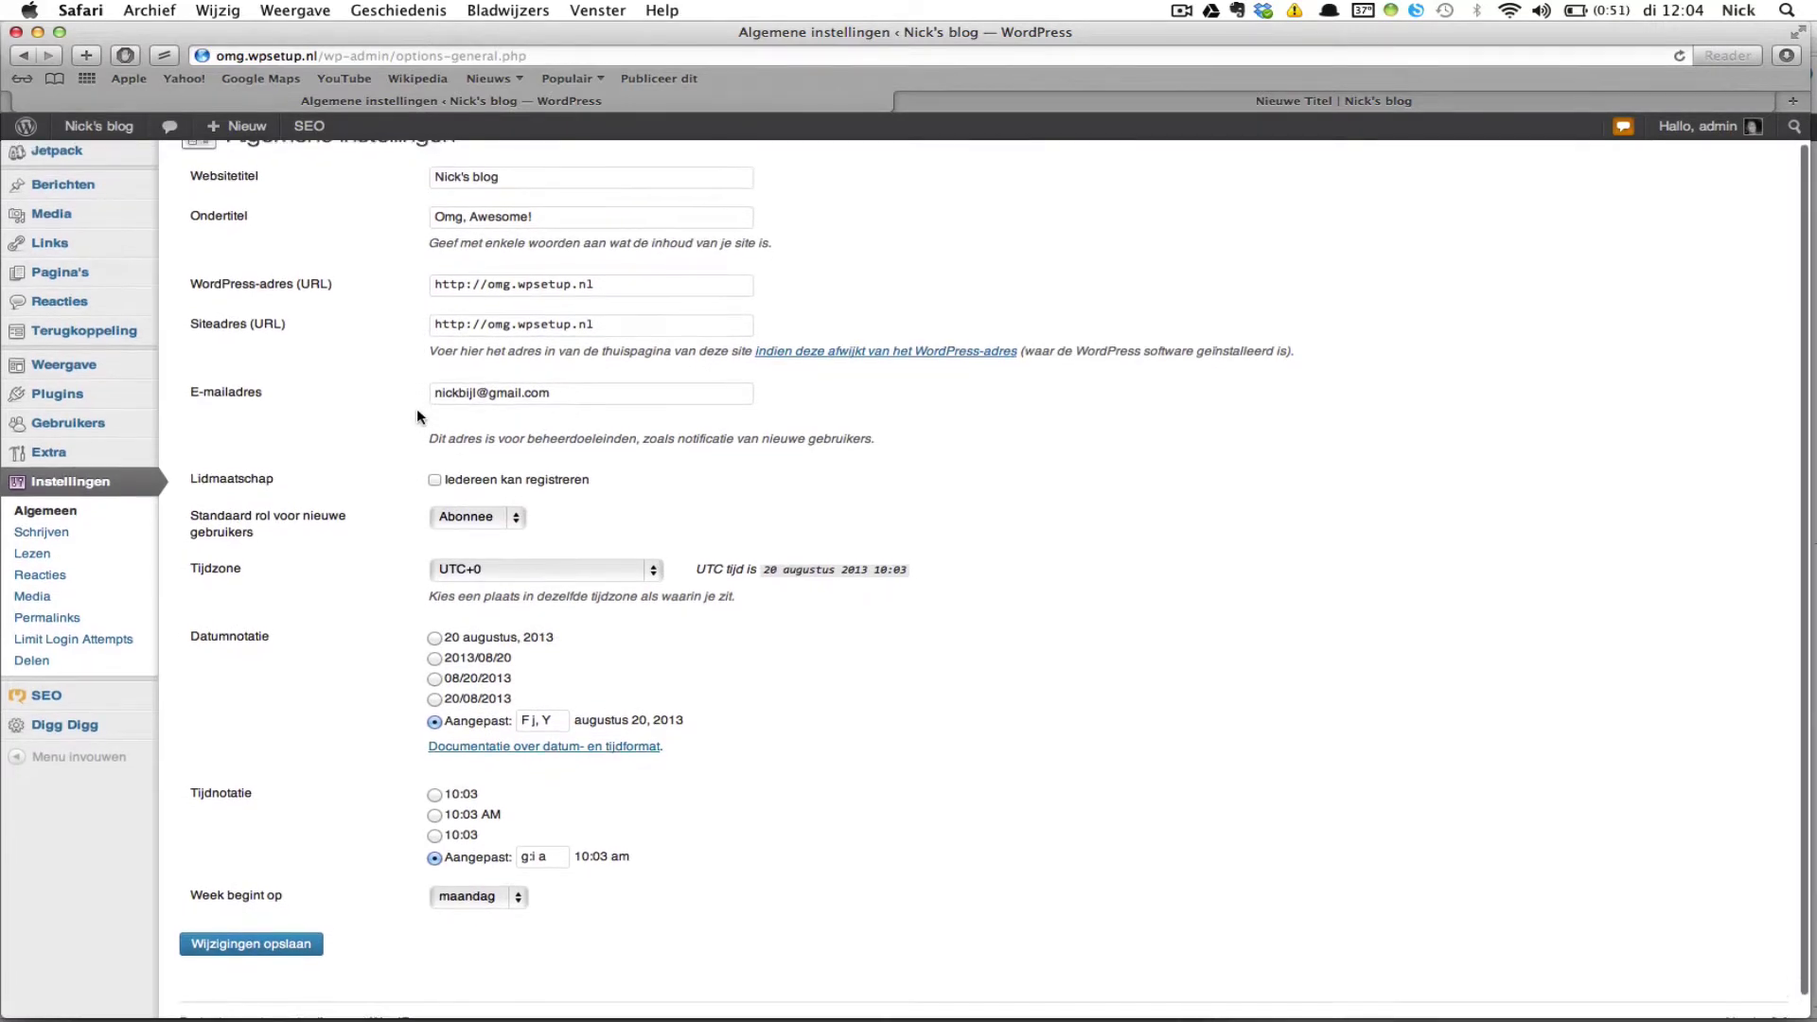
scroll(418, 415, "down", 1)
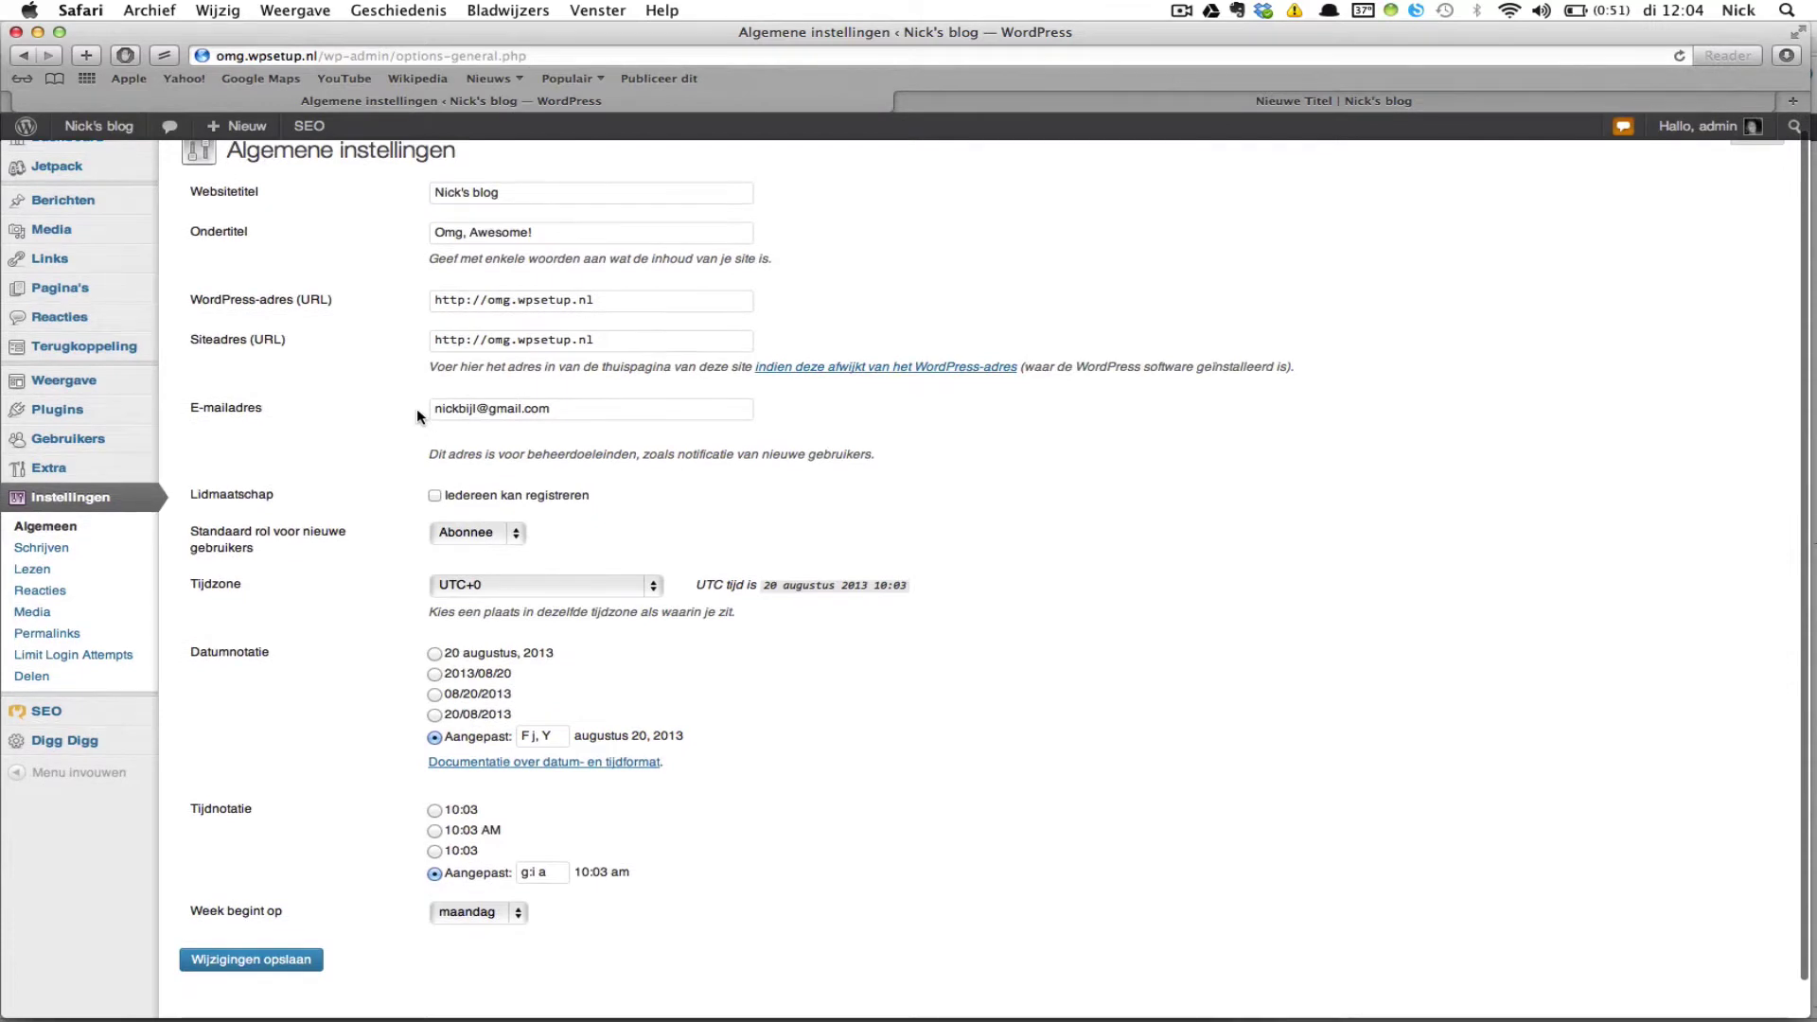
scroll(416, 416, "up", 1)
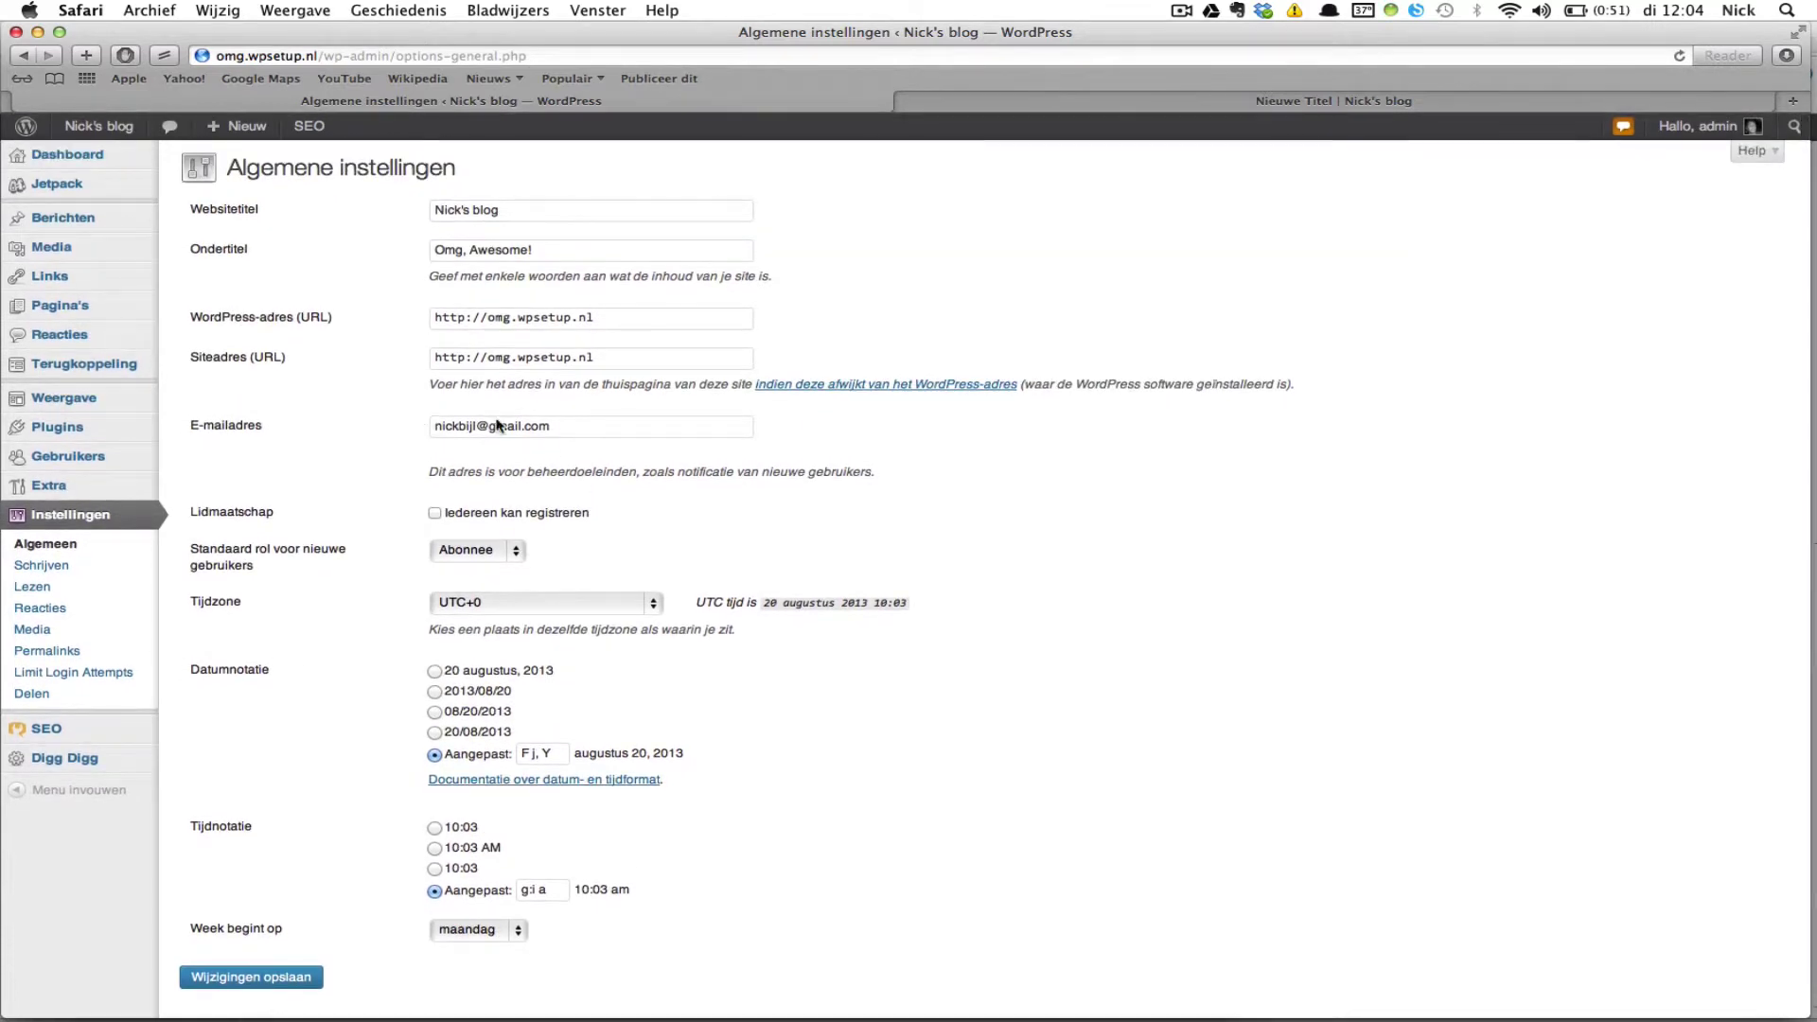
scroll(704, 458, "down", 1)
scroll(703, 458, "up", 1)
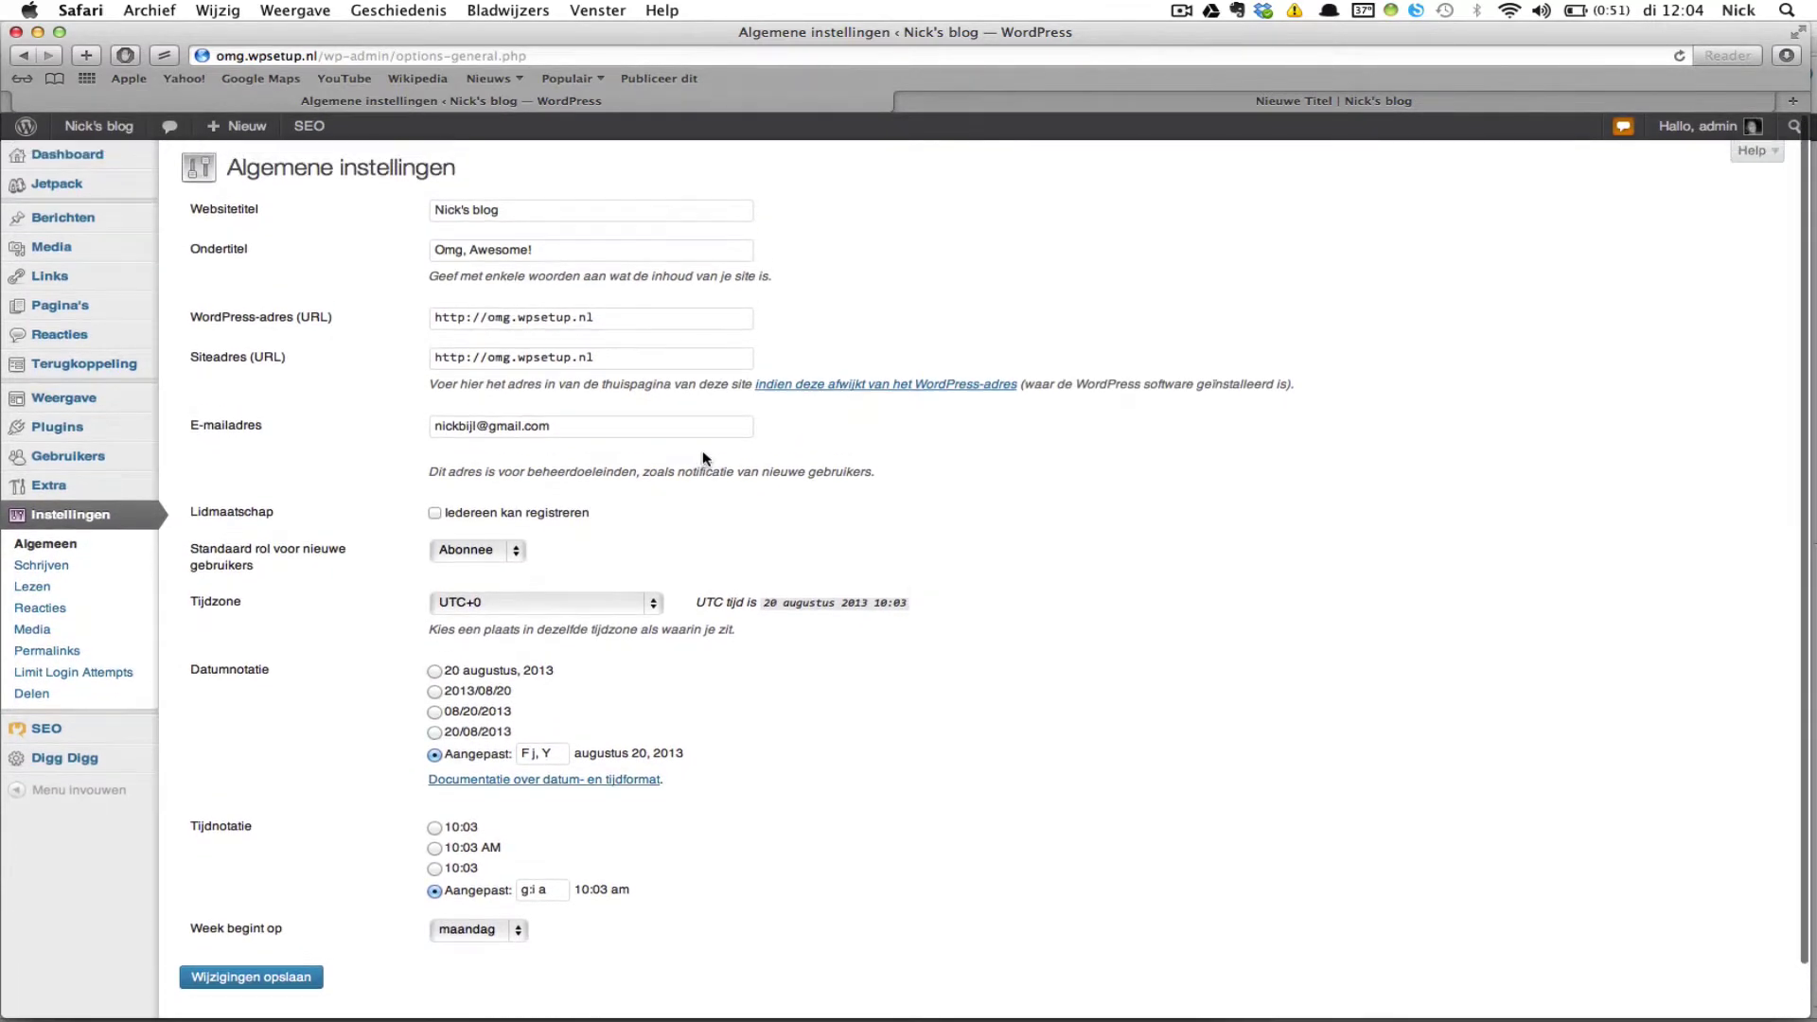
scroll(703, 458, "down", 1)
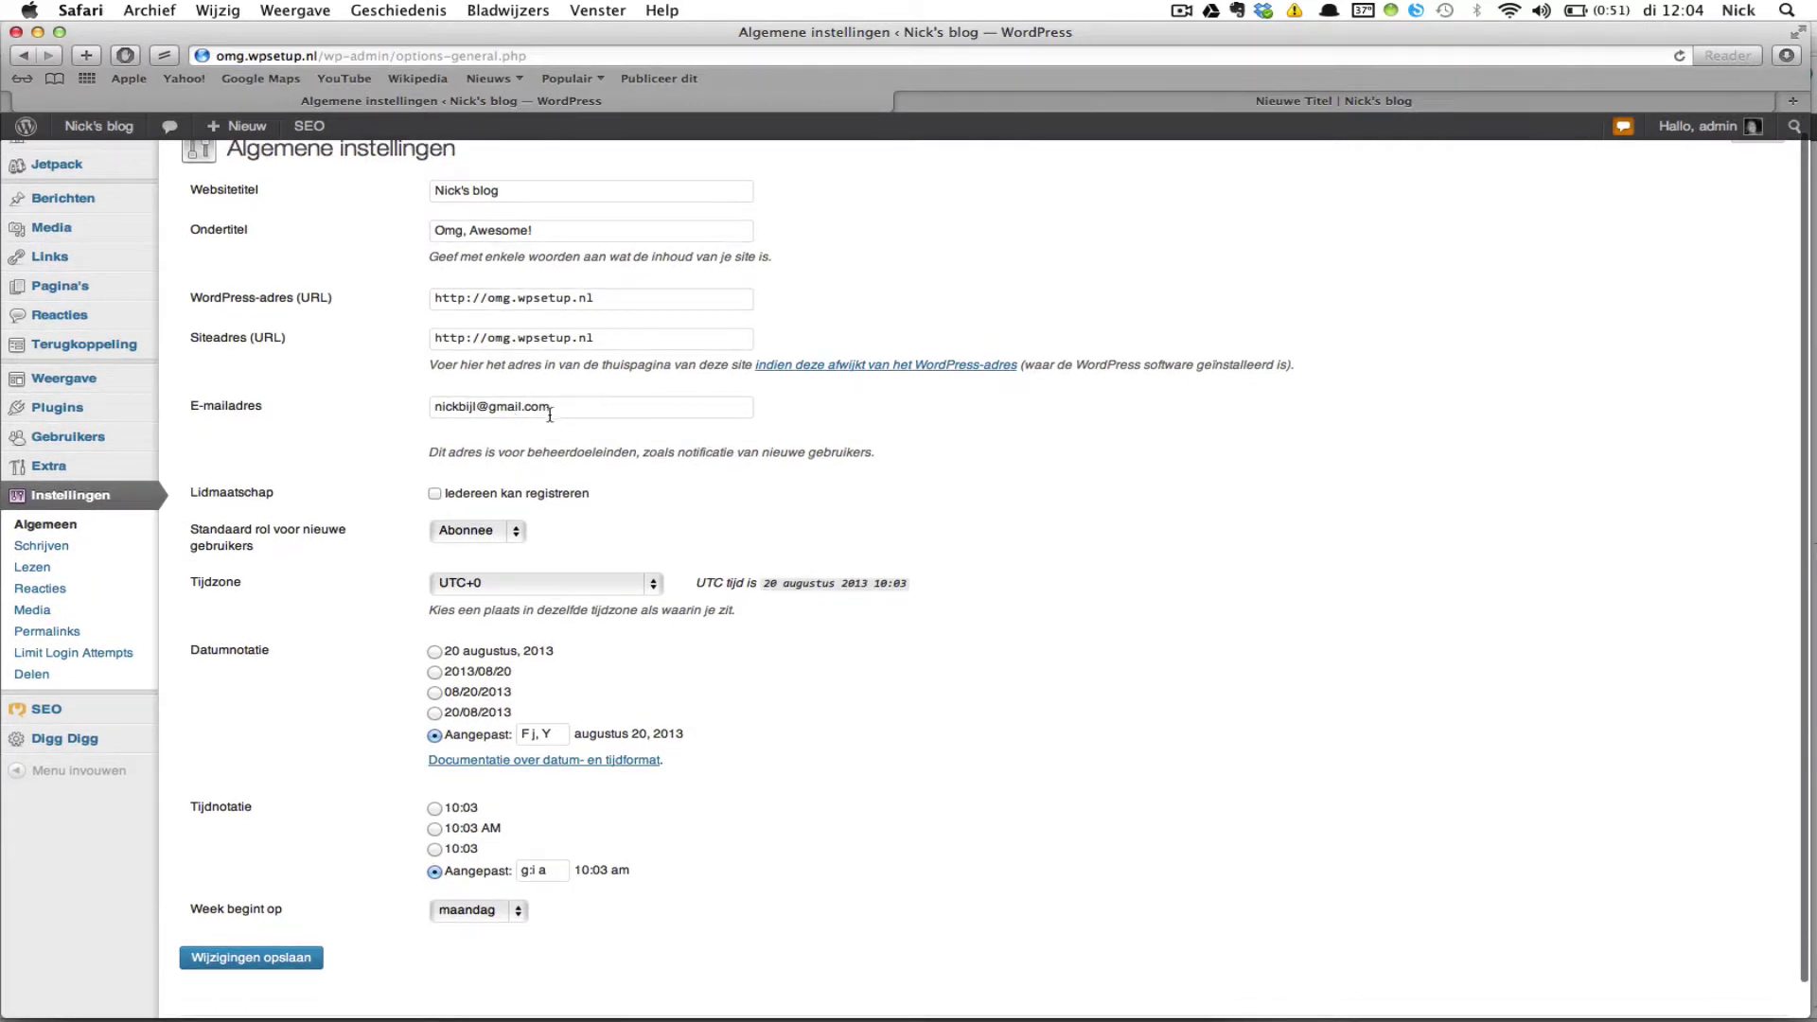
scroll(464, 414, "down", 2)
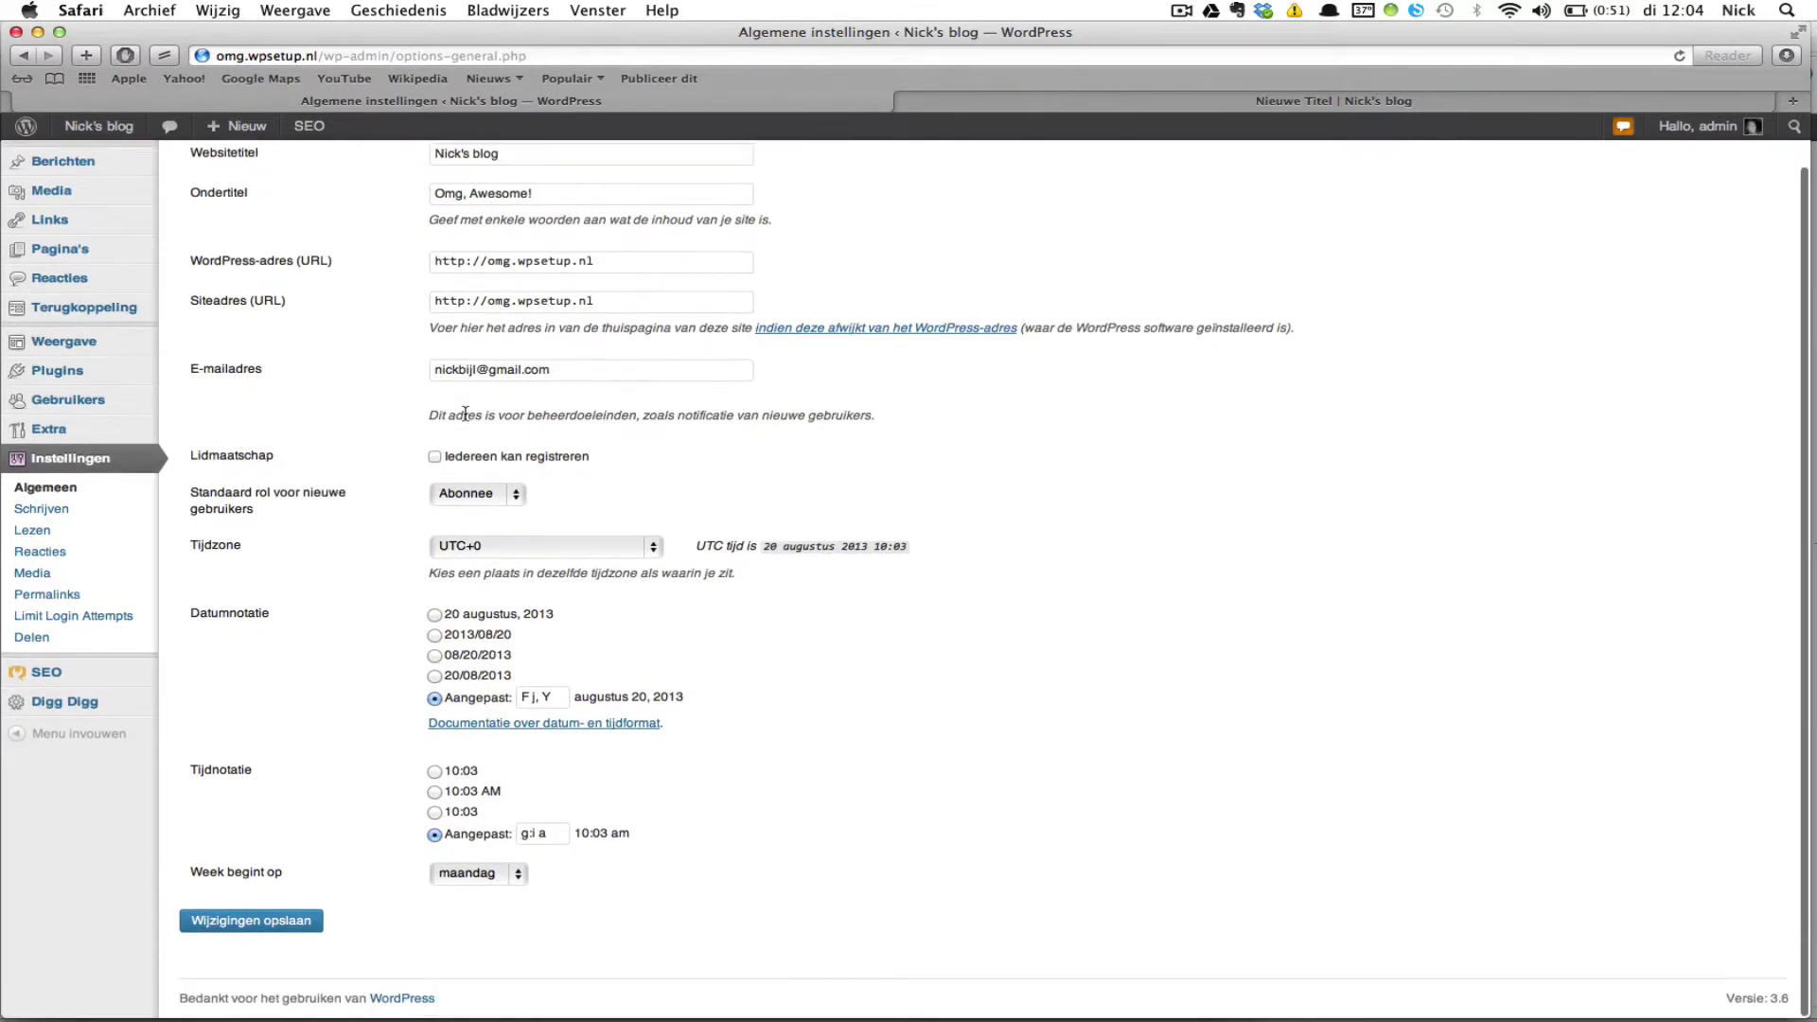
scroll(465, 414, "up", 2)
scroll(571, 412, "down", 2)
scroll(782, 396, "up", 2)
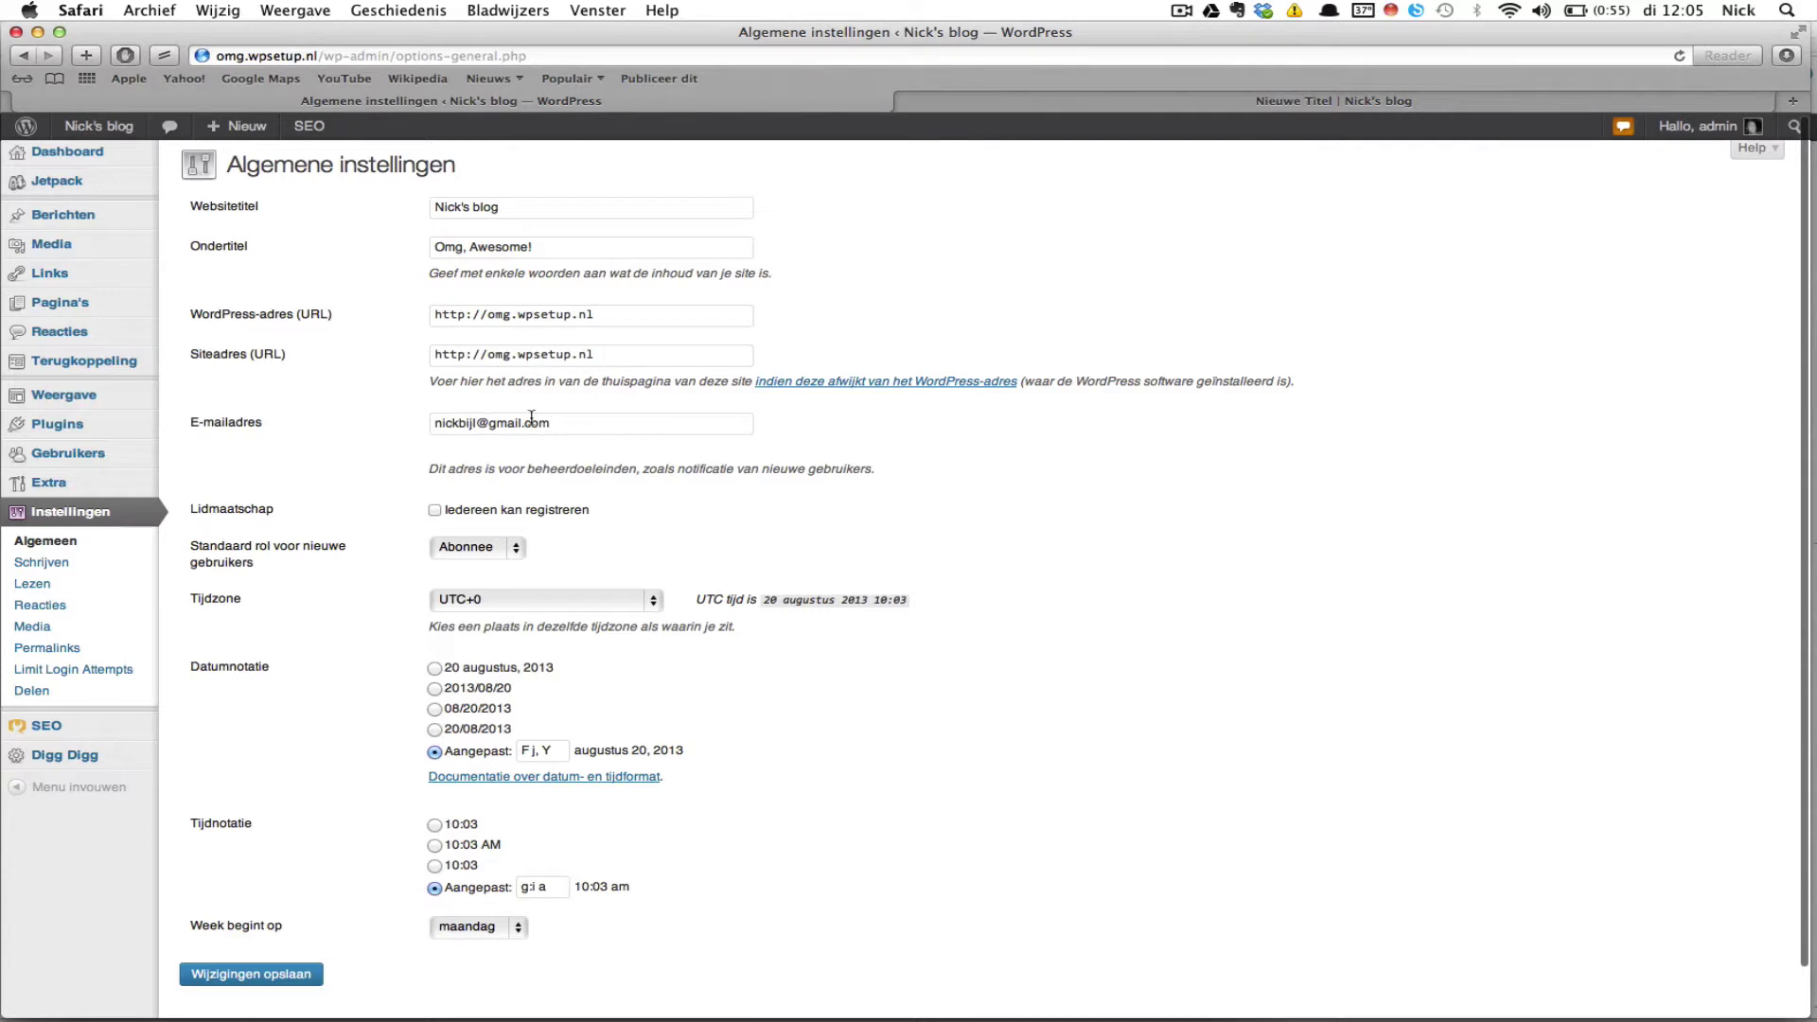
scroll(699, 459, "down", 1)
scroll(701, 458, "down", 1)
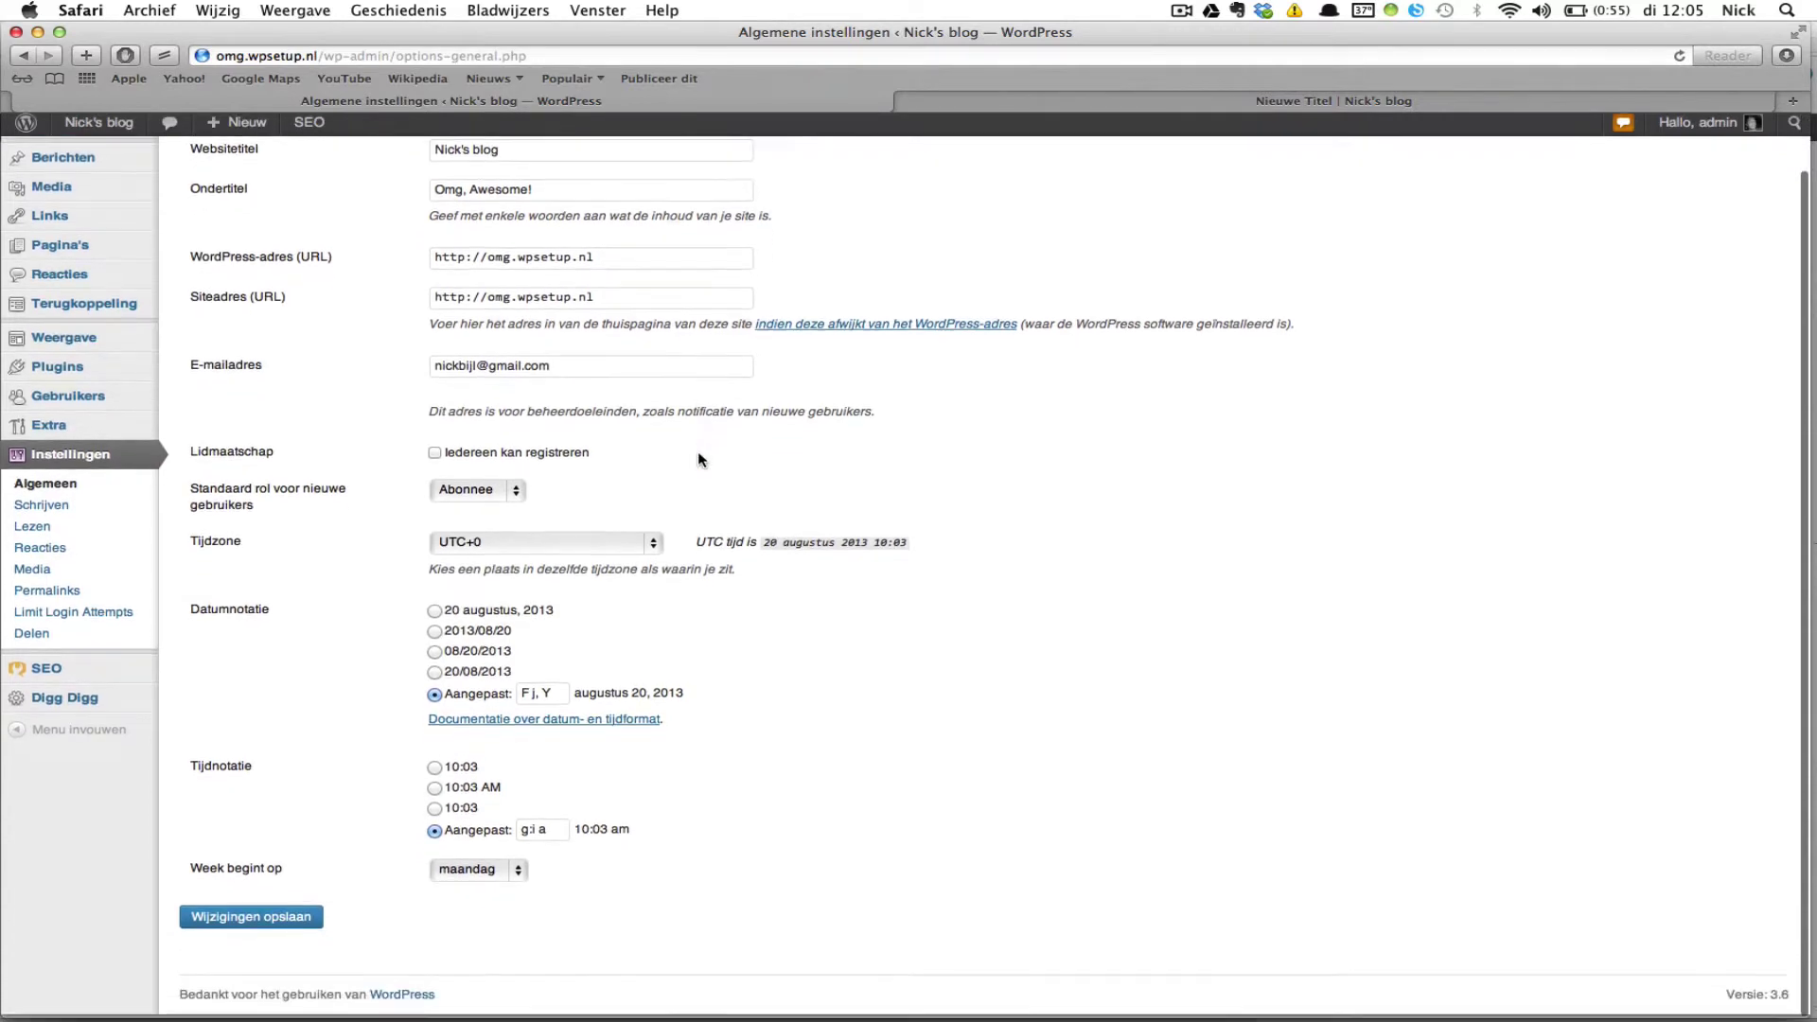
scroll(553, 447, "down", 1)
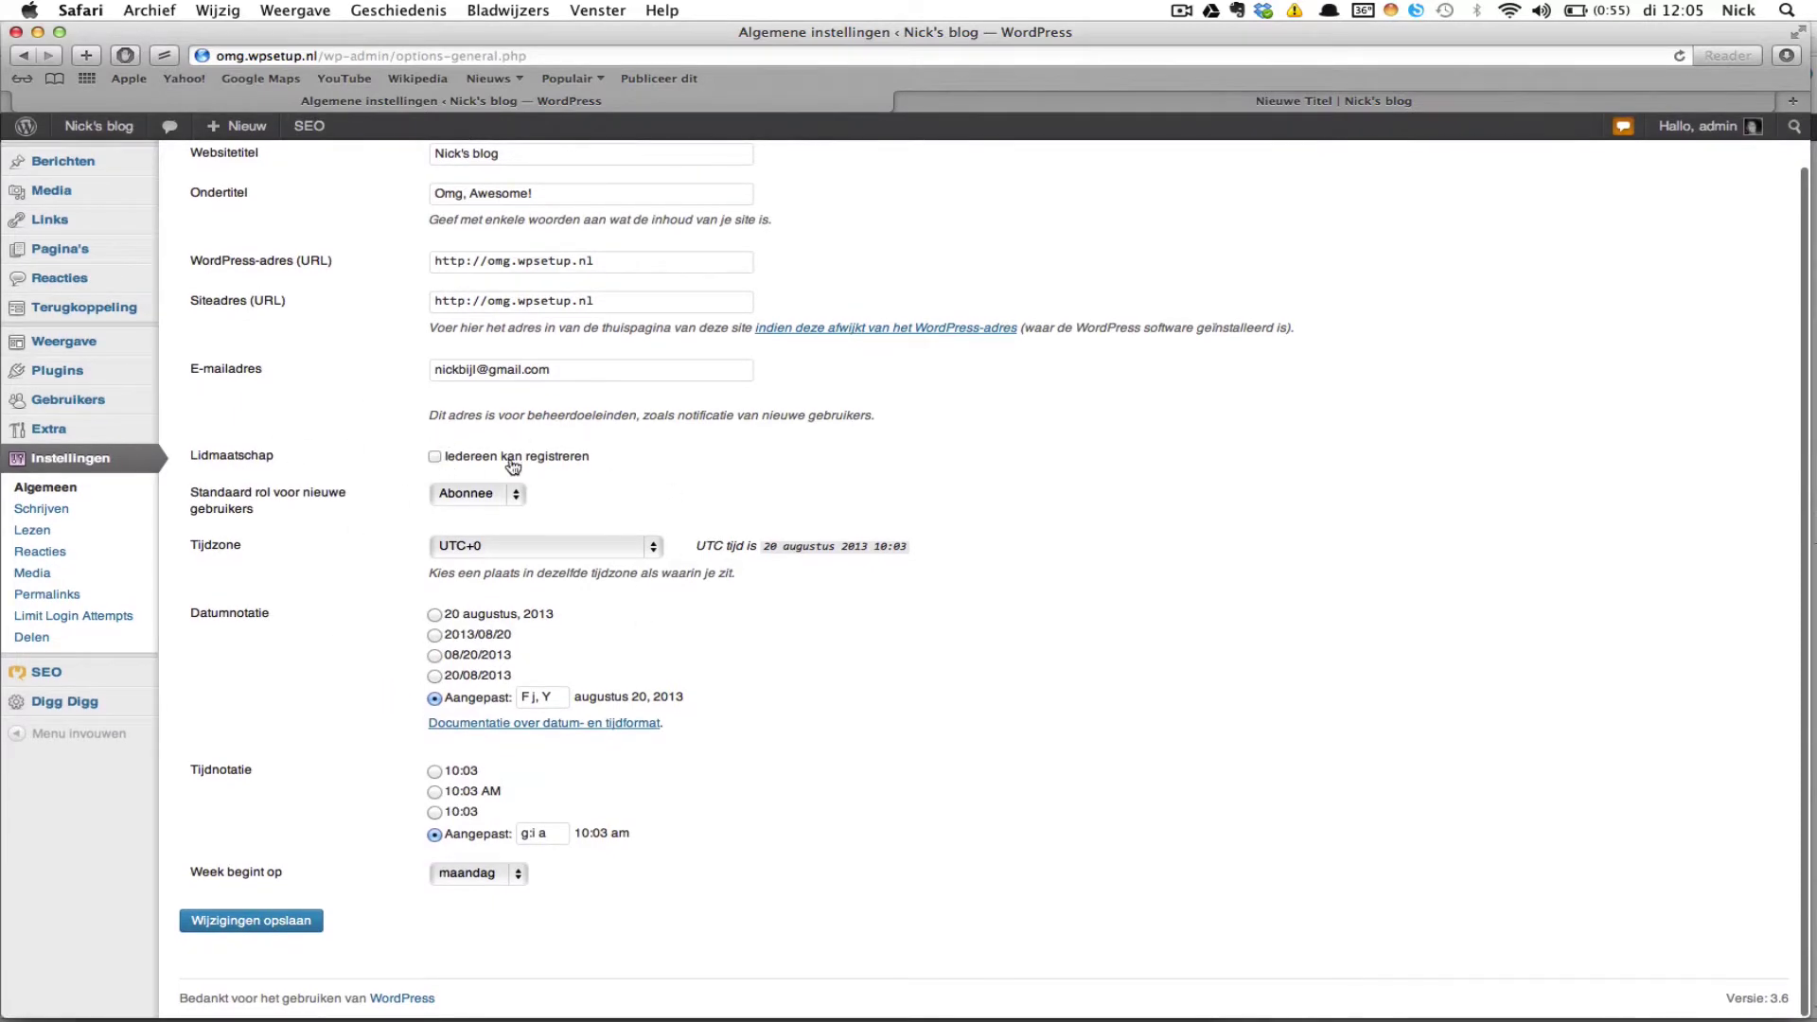
scroll(735, 438, "down", 1)
Step: Keep Abonnee as the default new-user role and set the time zone to UTC+2
left_click(497, 505)
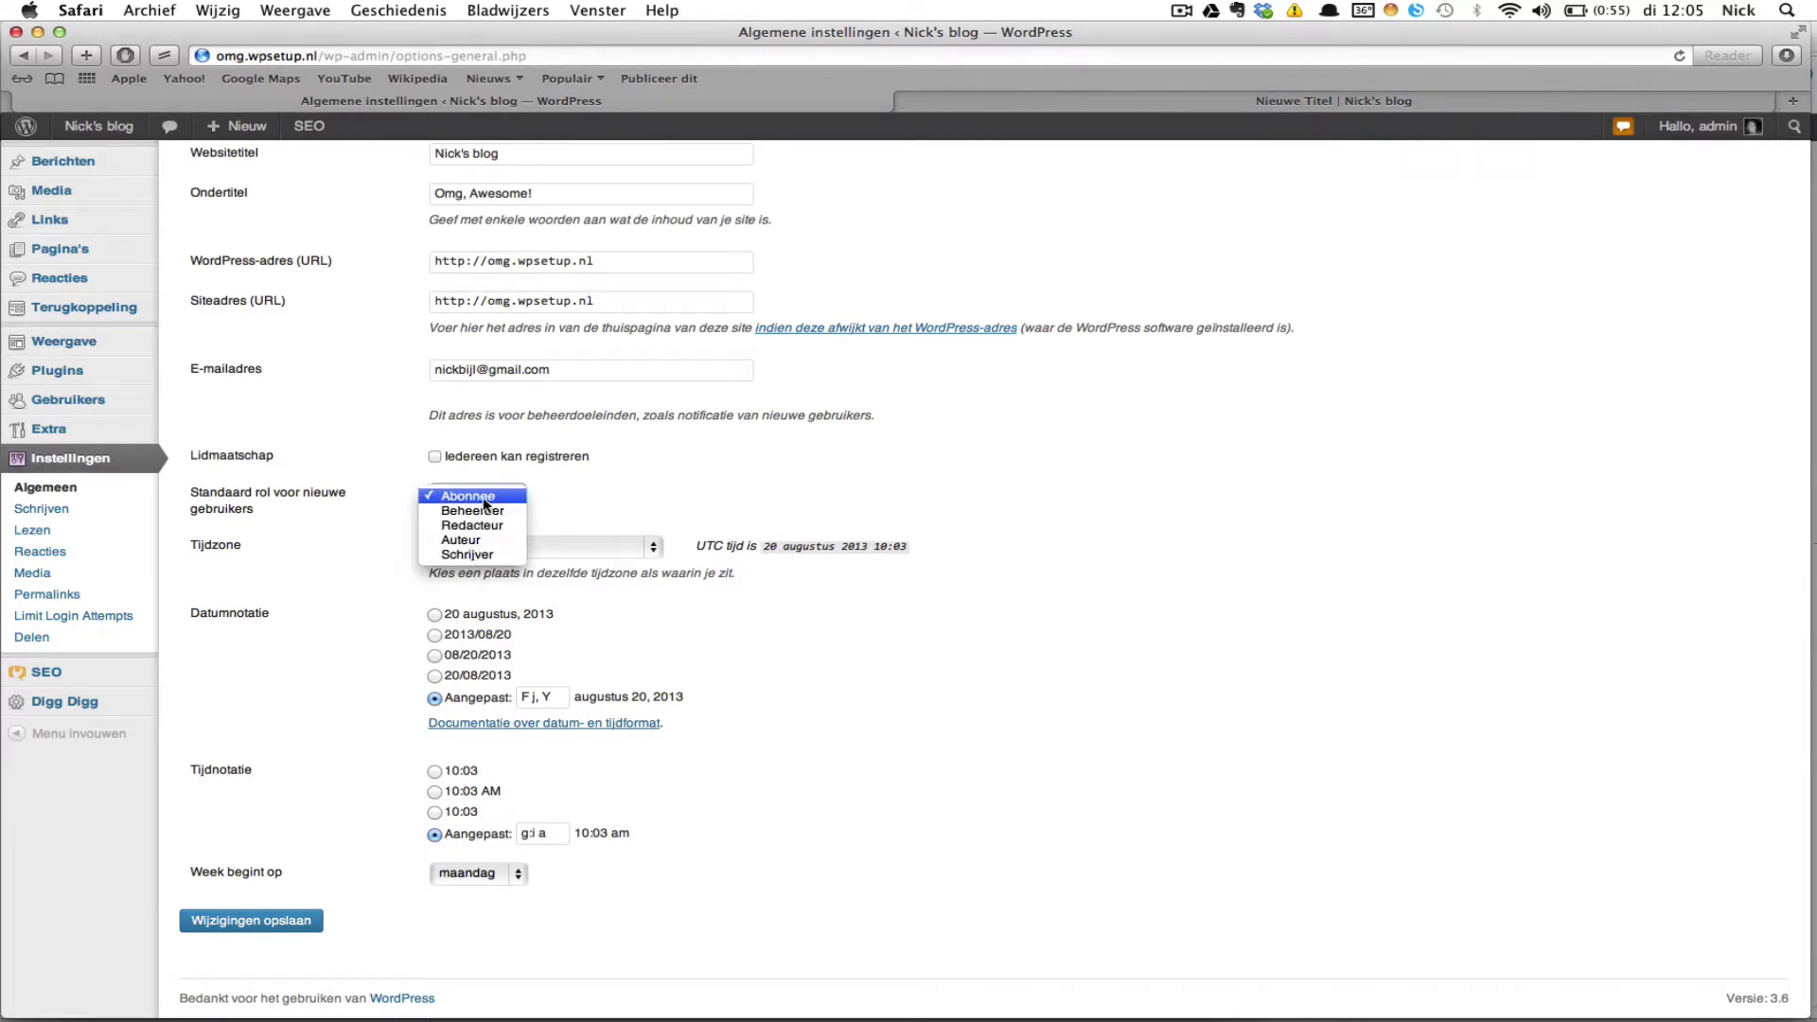
left_click(615, 494)
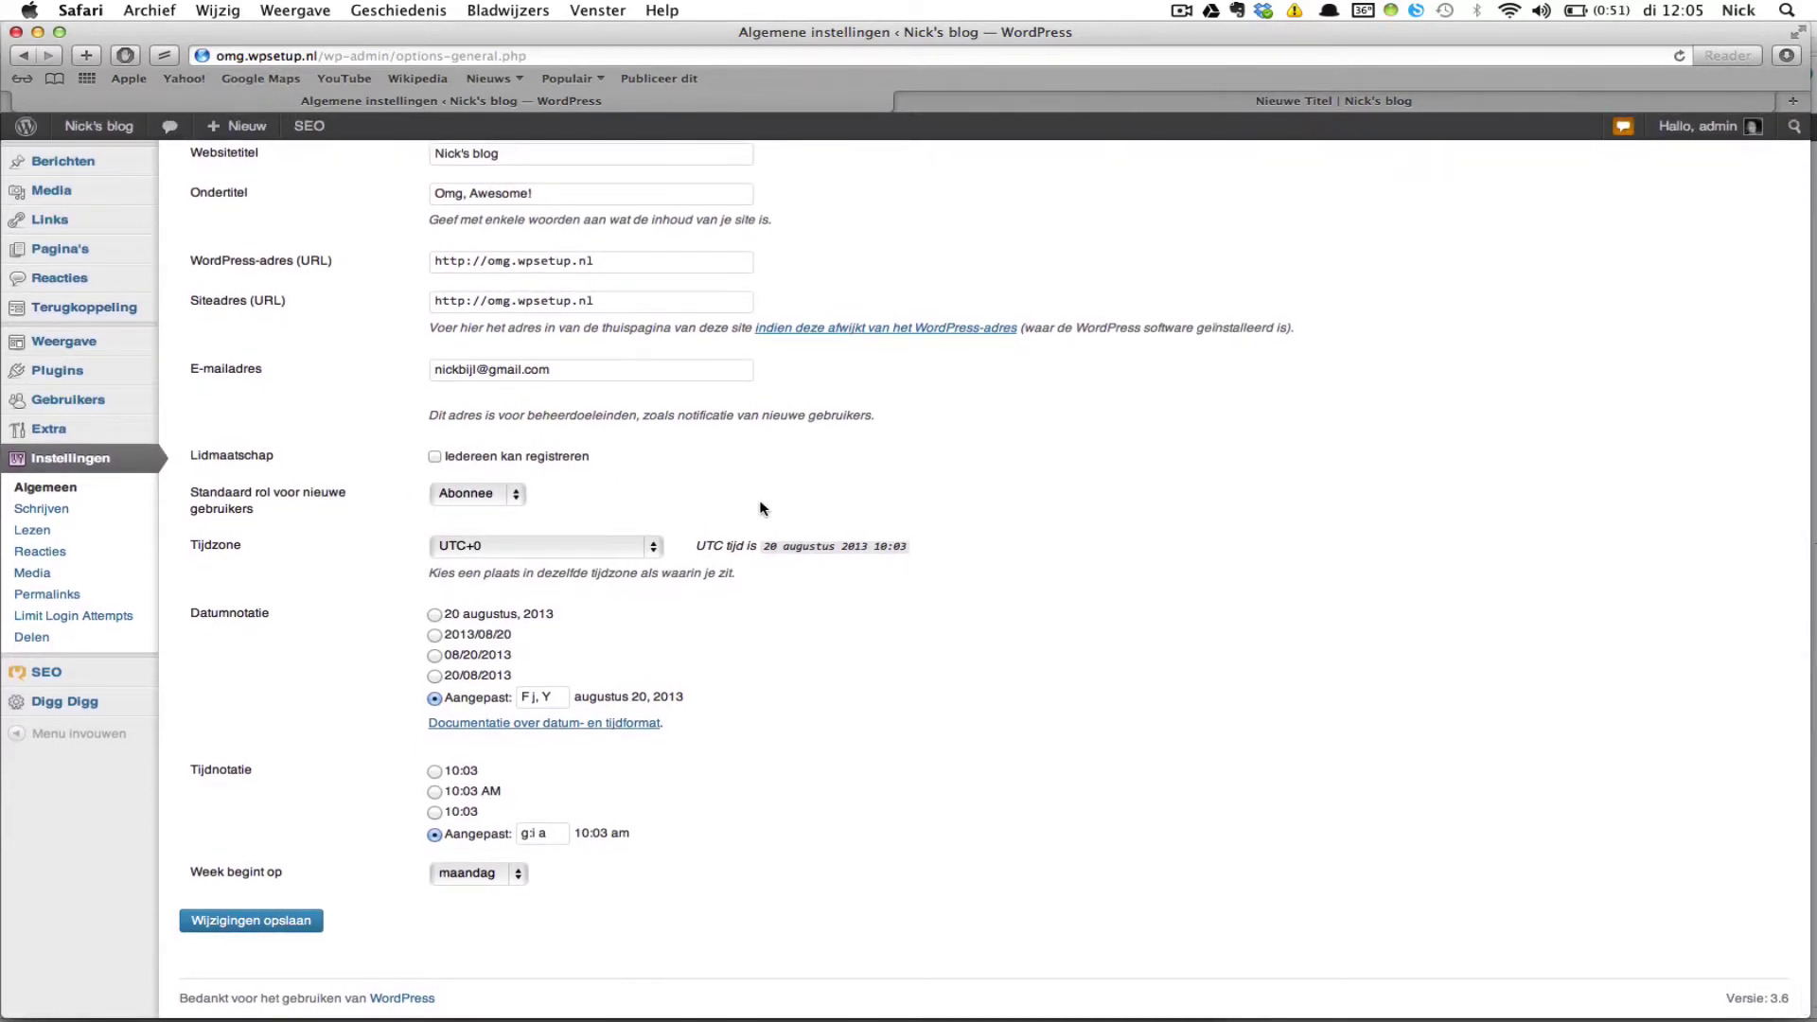
scroll(763, 508, "down", 1)
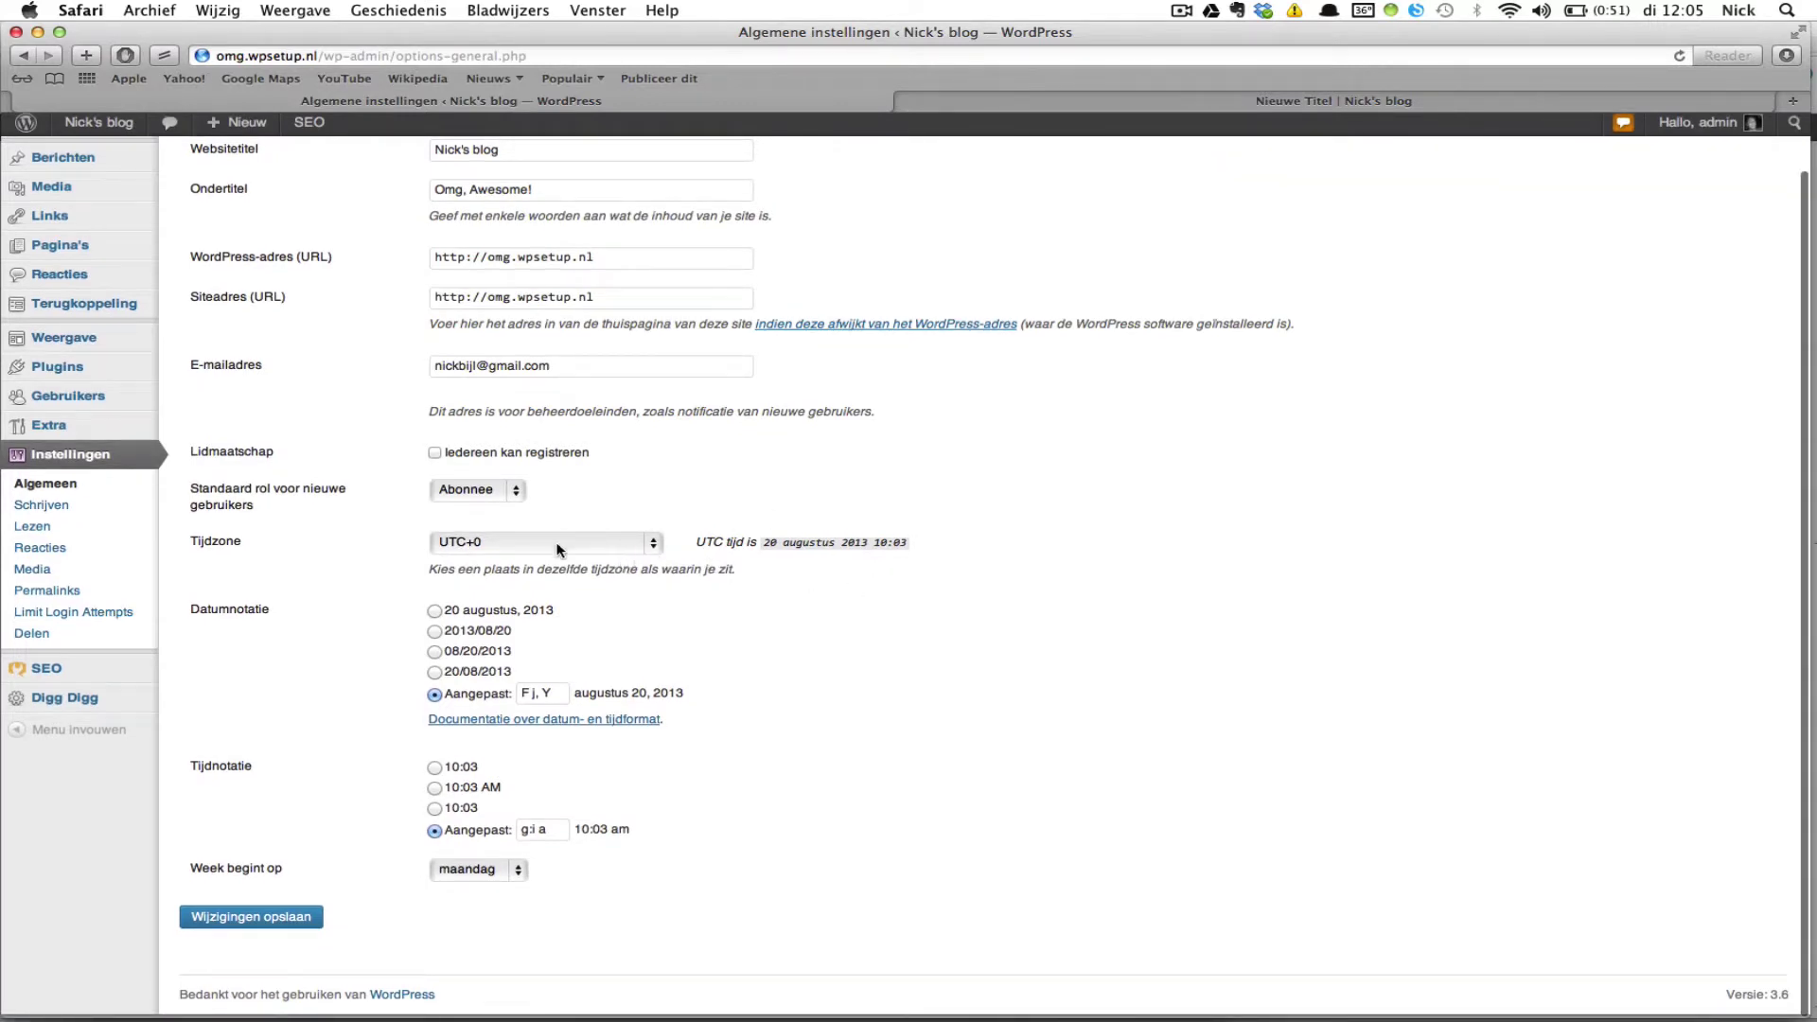
left_click(557, 550)
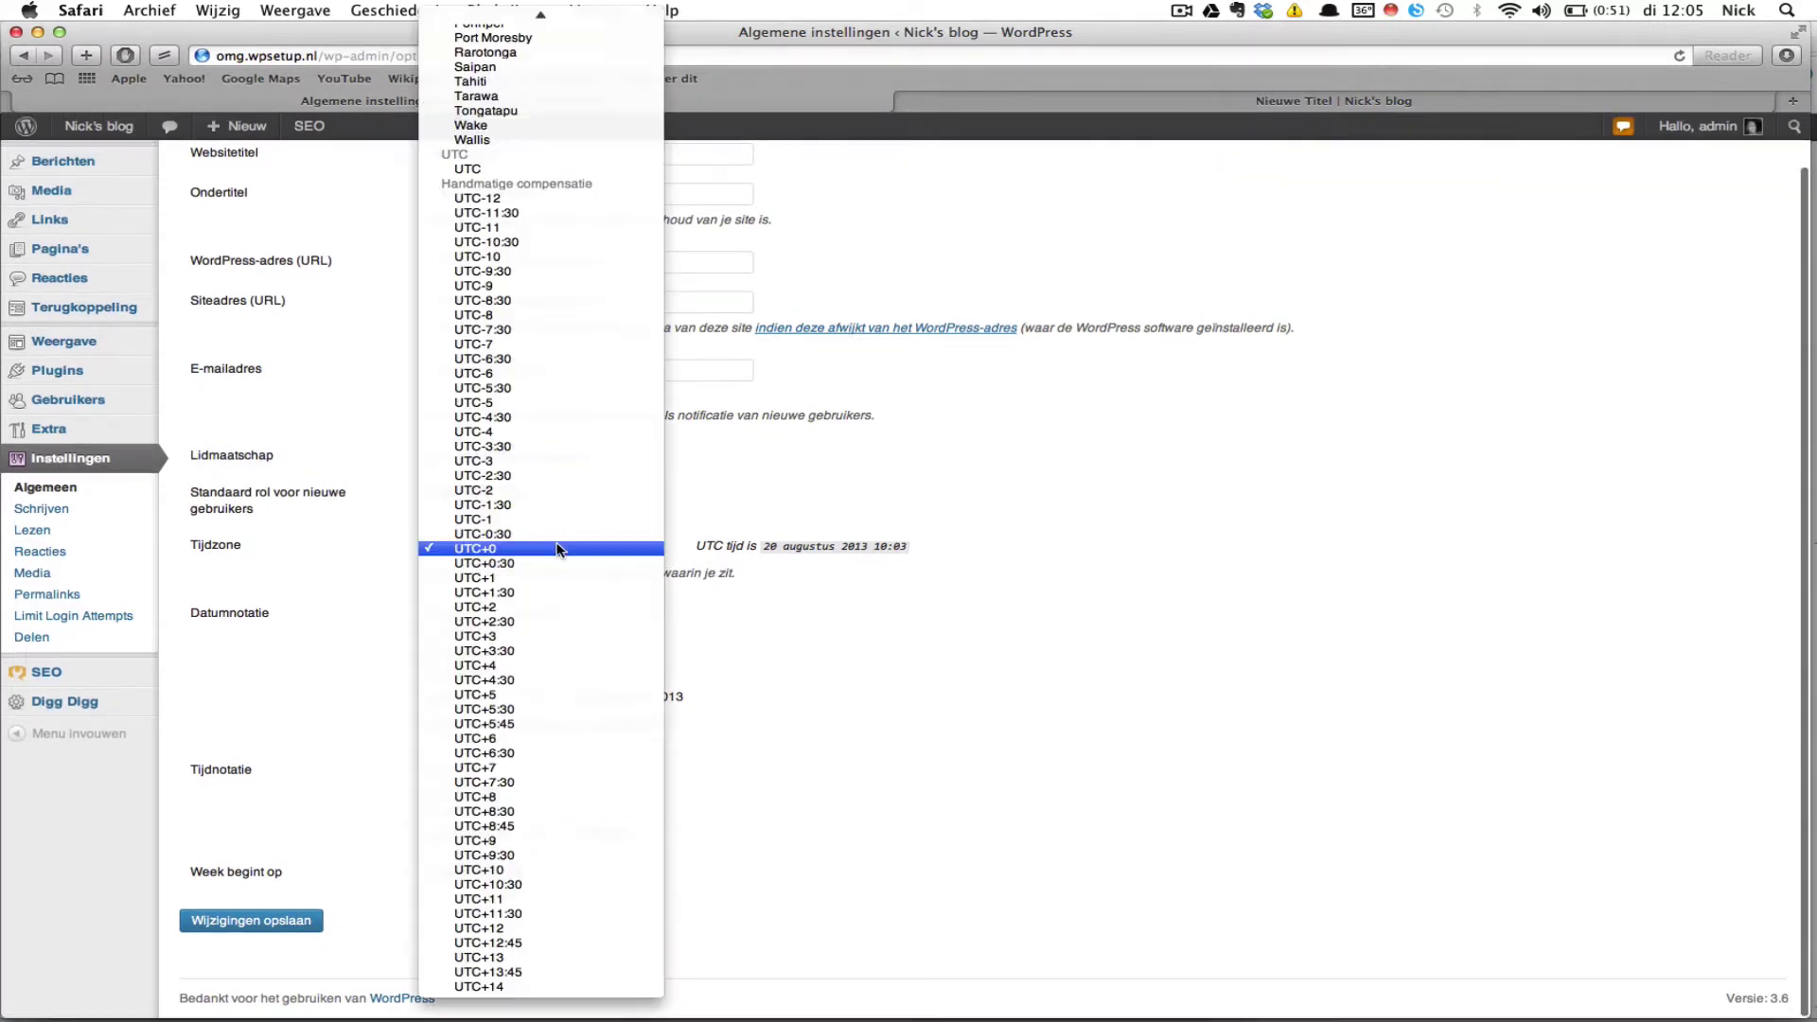
left_click(551, 606)
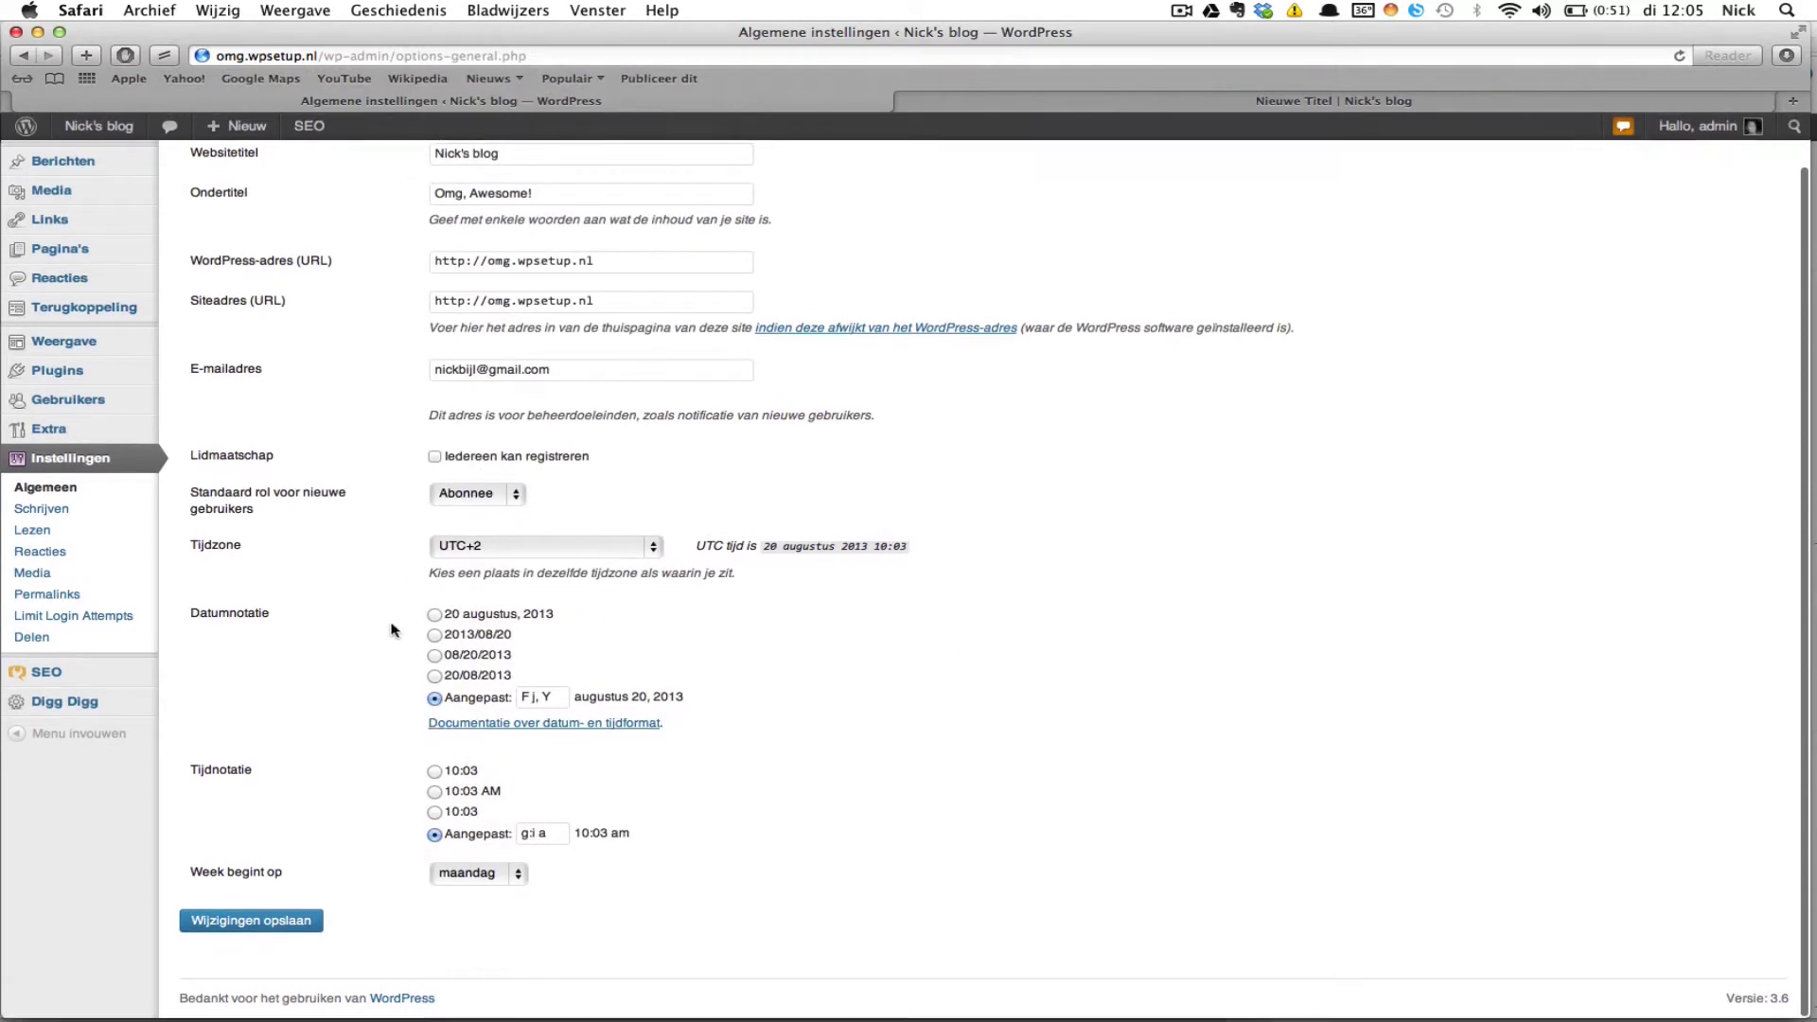
Step: Choose the '20 augustus, 2013' date format and 24-hour 10:03 time format, then save
left_click(435, 616)
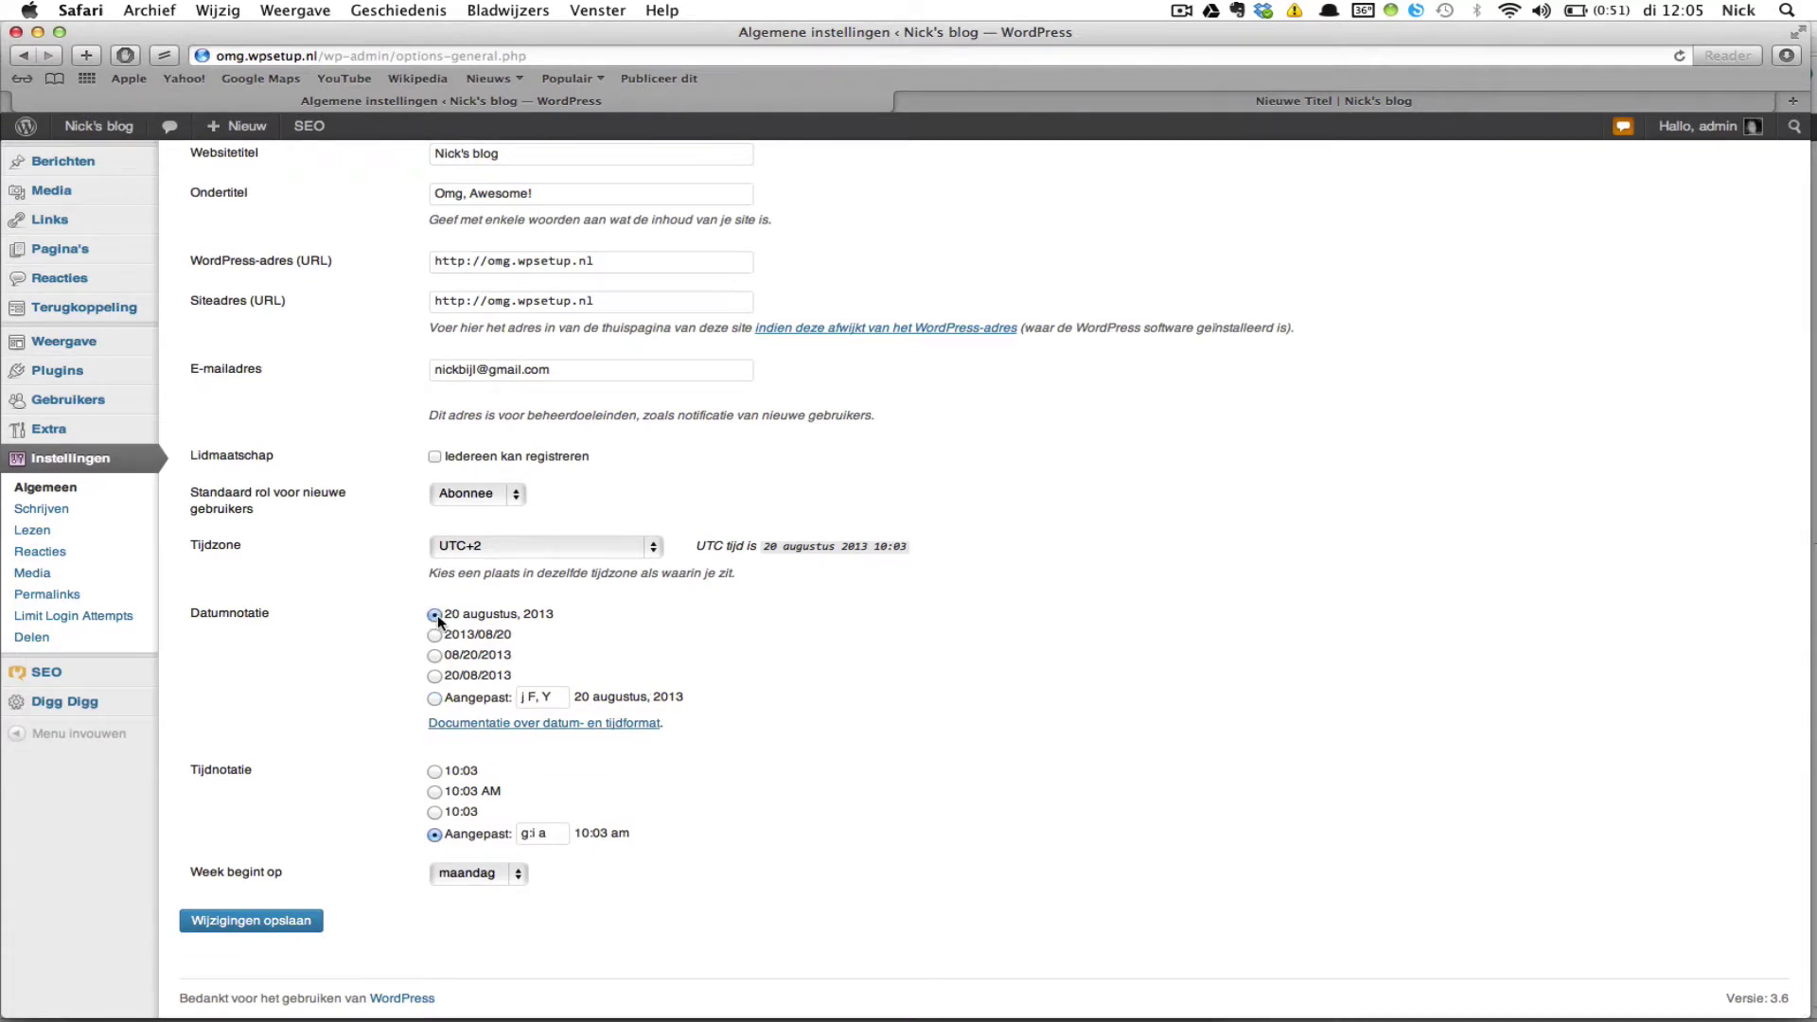
scroll(356, 690, "down", 2)
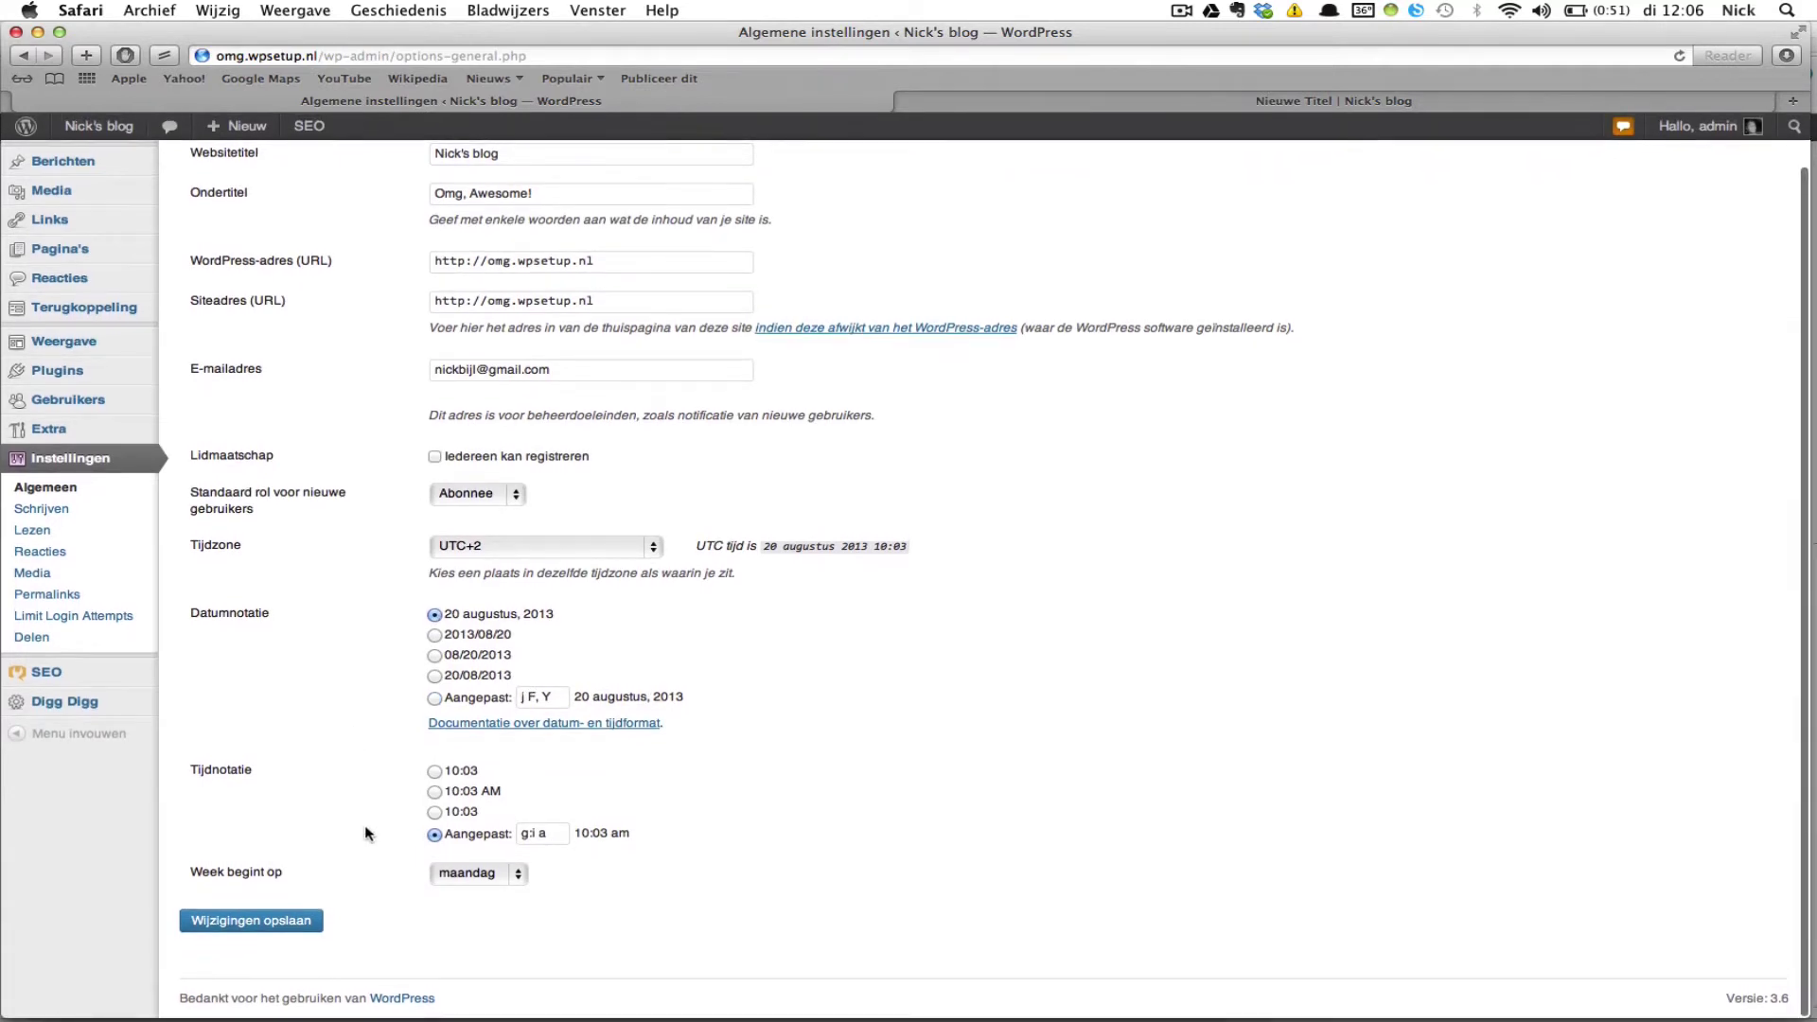
left_click(434, 771)
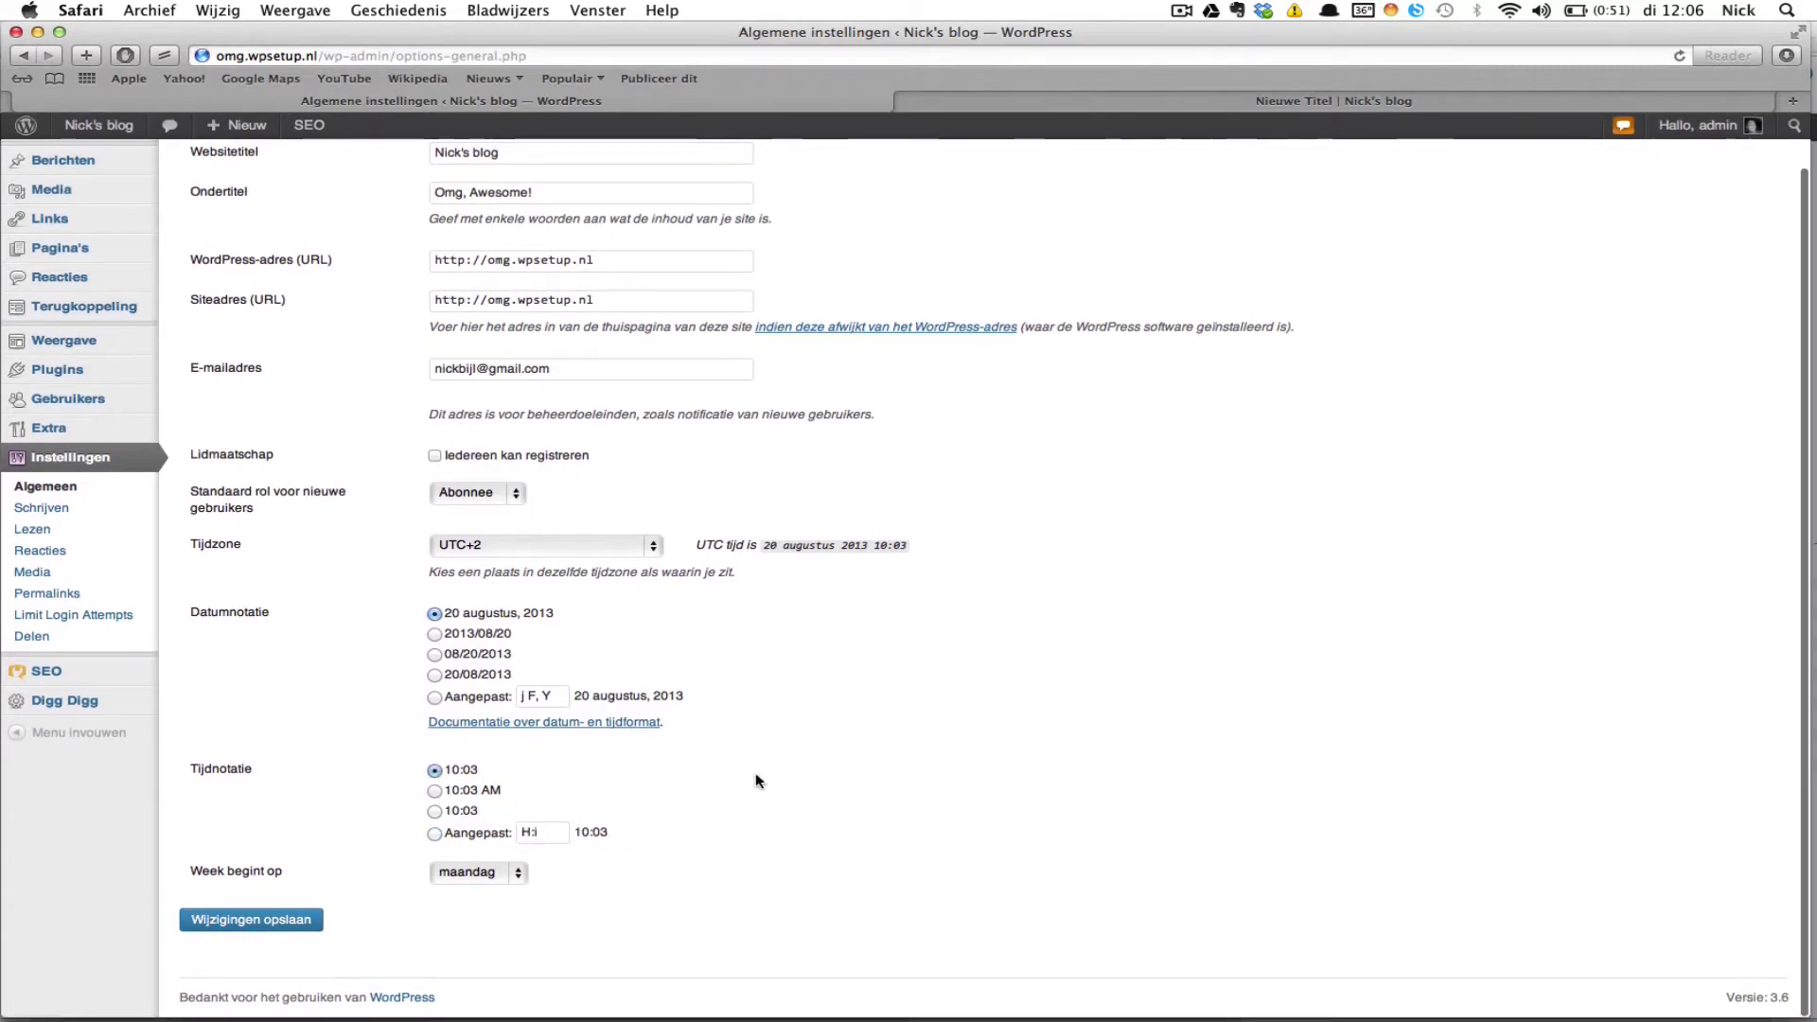
left_click(311, 924)
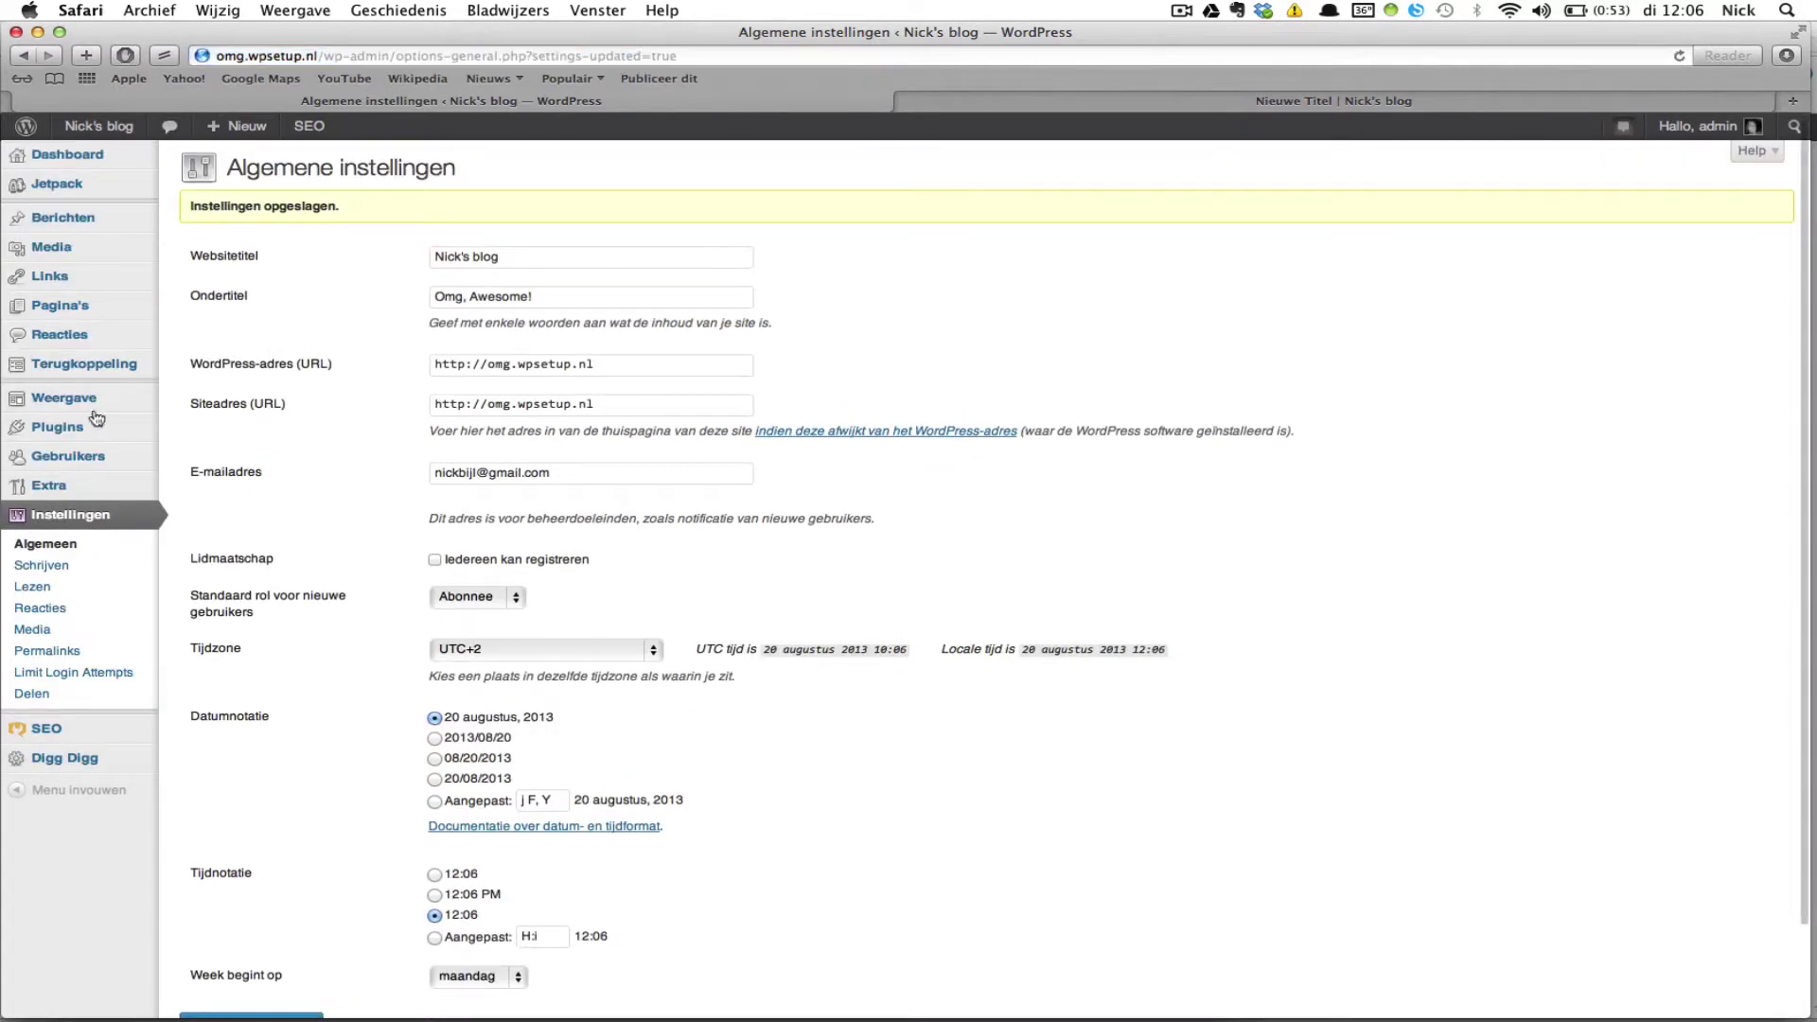
left_click(55, 569)
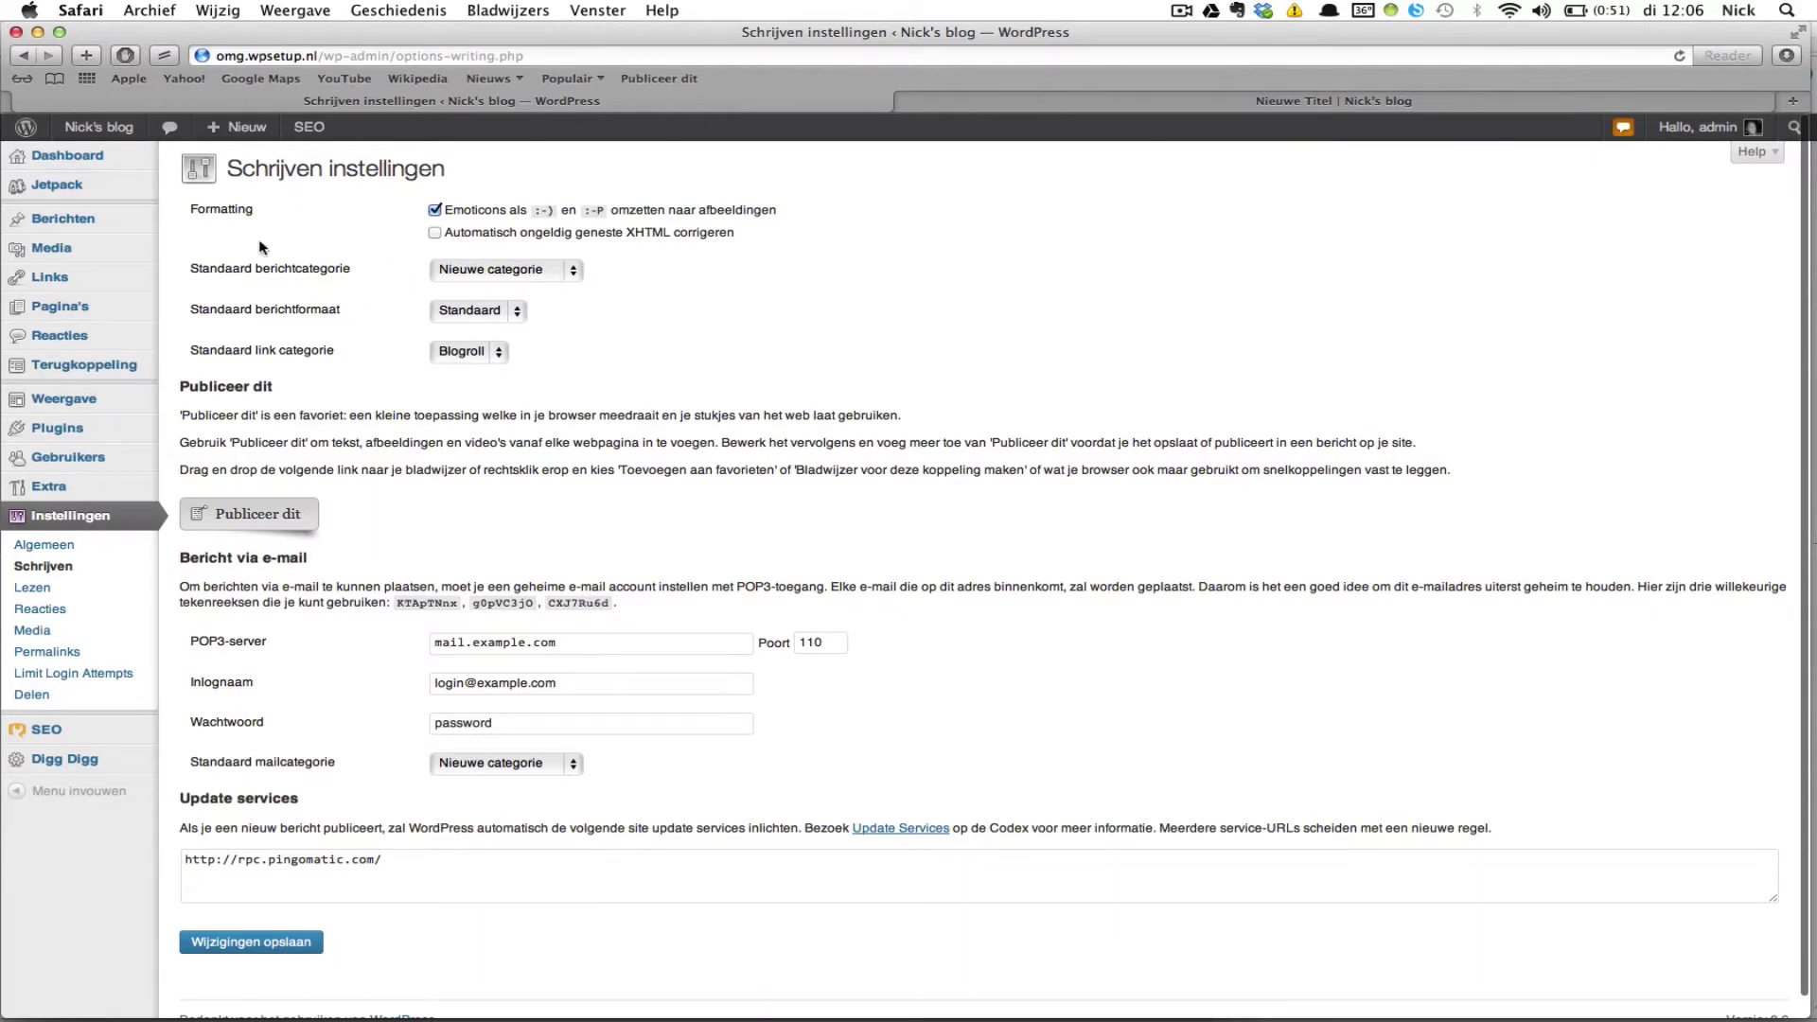
Step: Show the Standaard berichtformaat (default post format) choices in the Writing settings
left_click(523, 310)
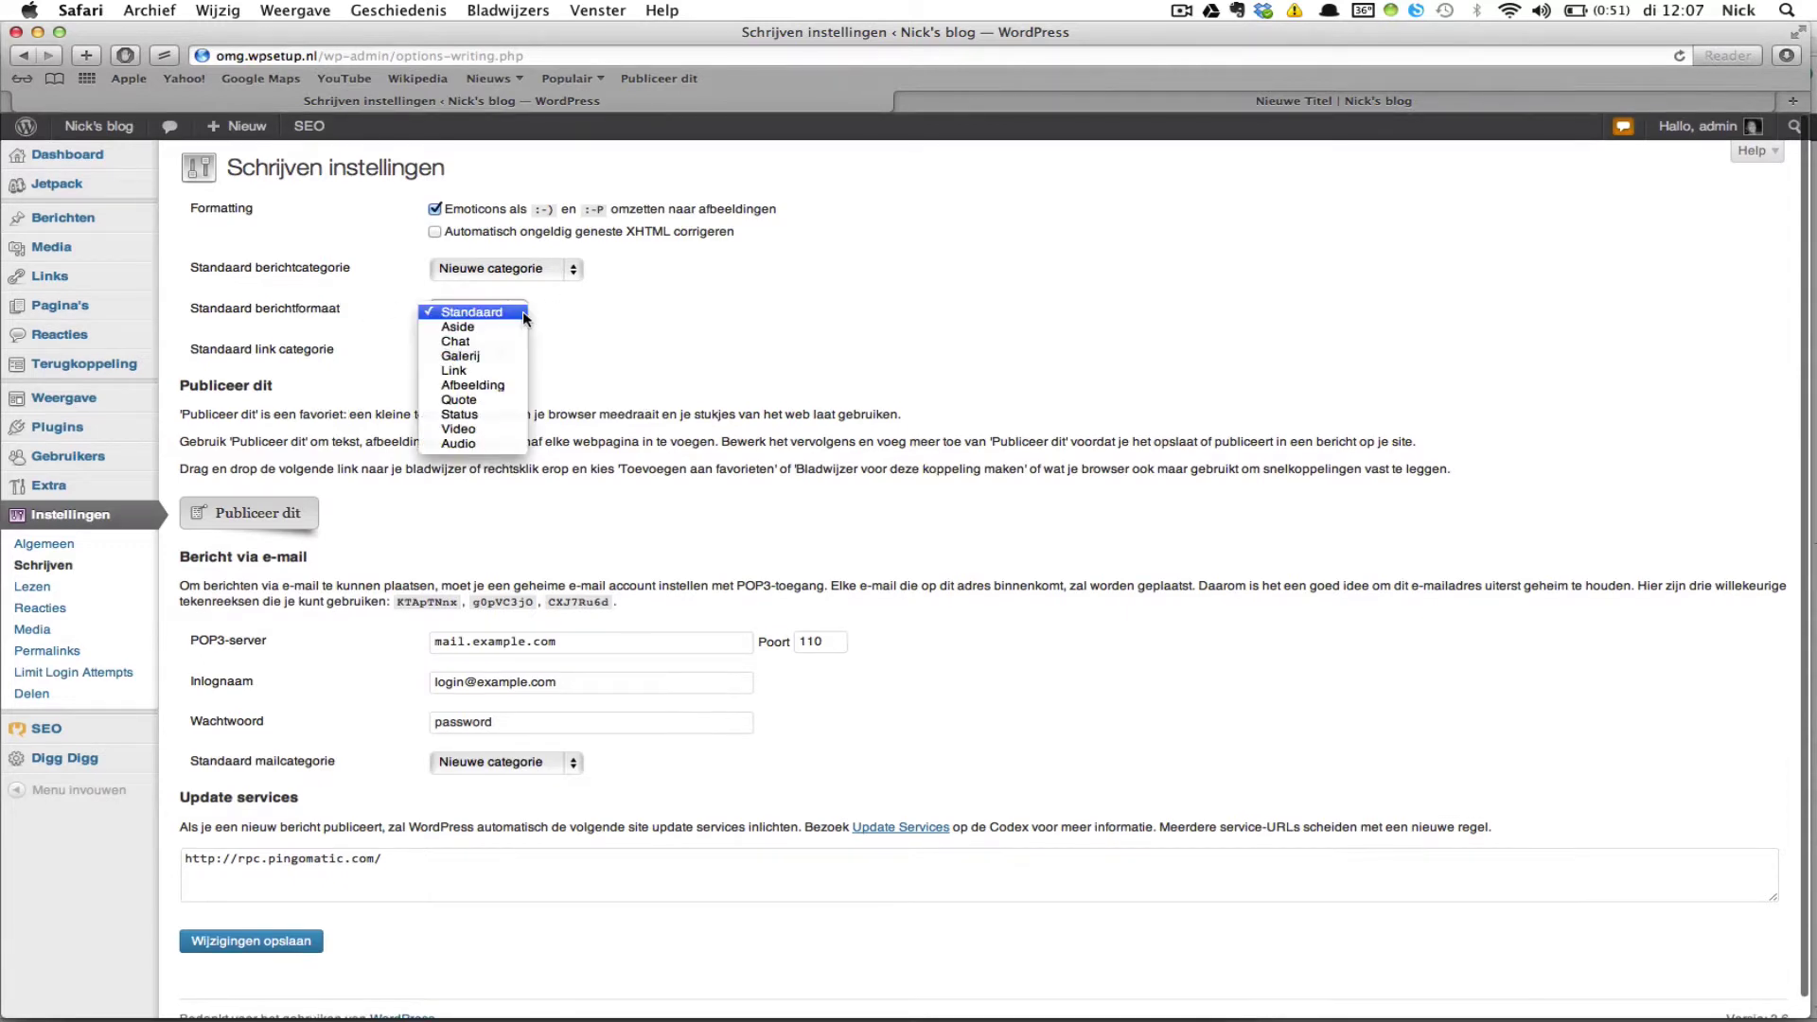
left_click(645, 326)
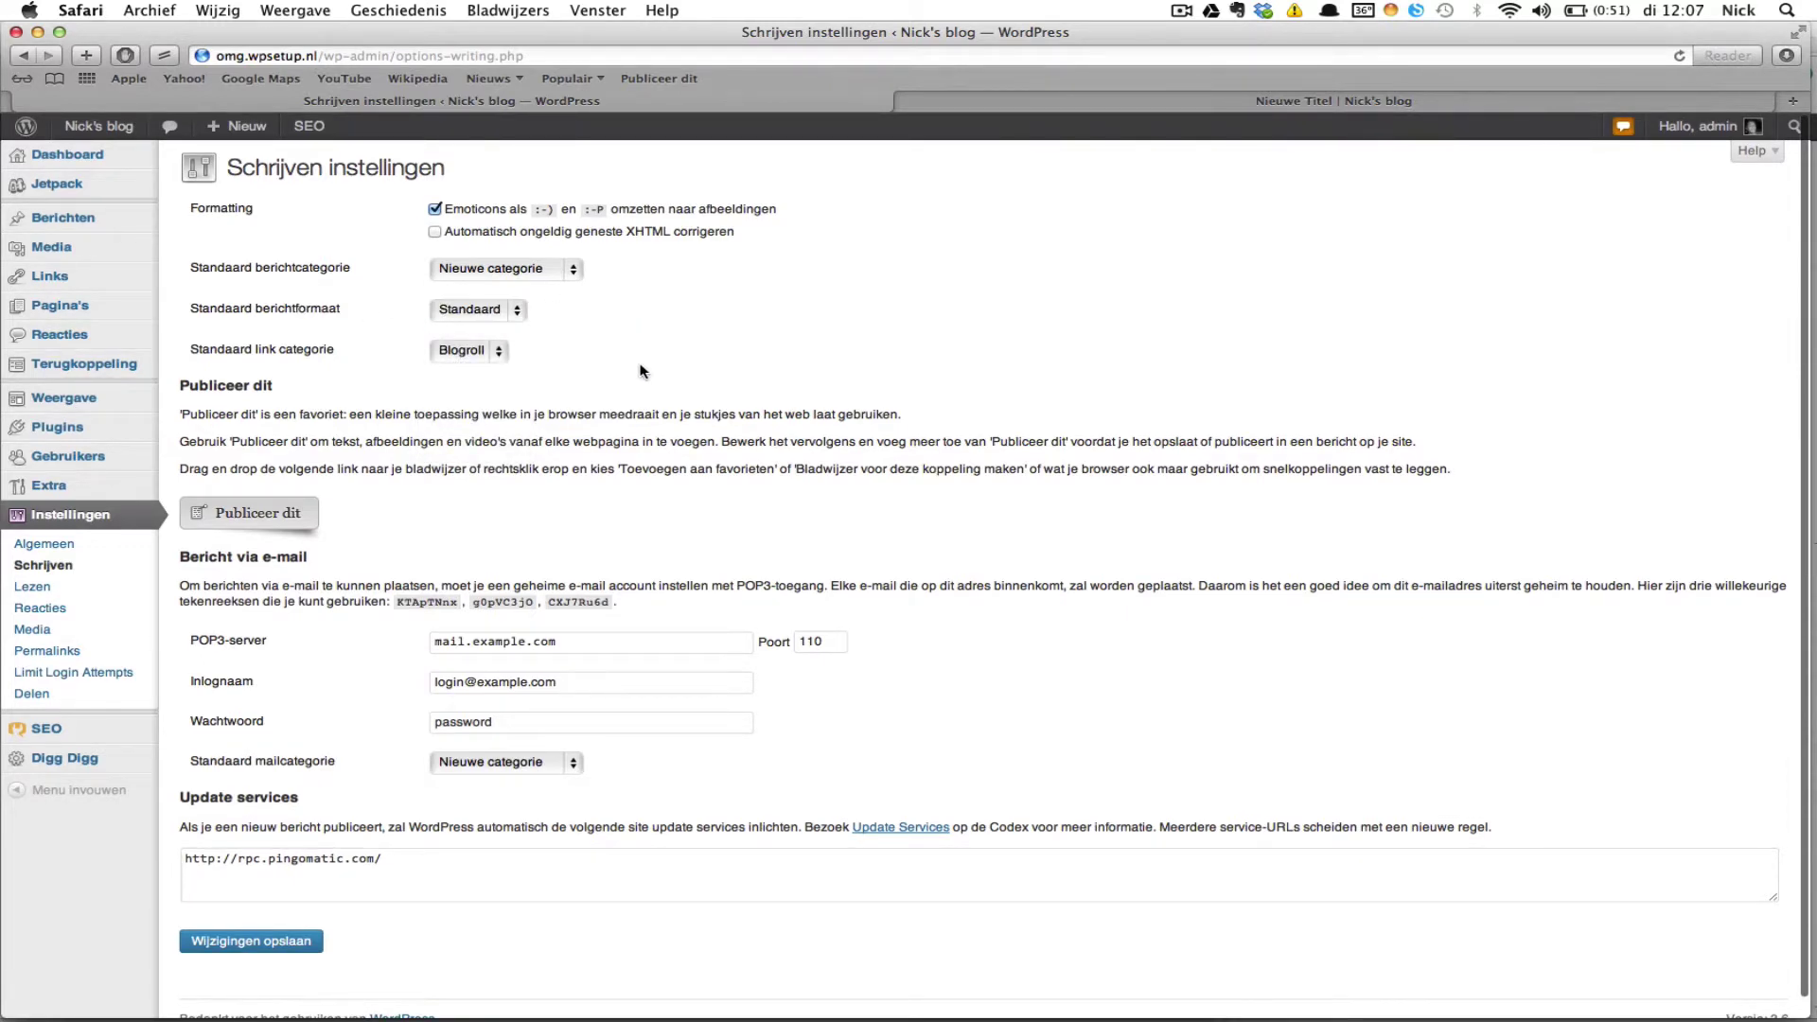
scroll(639, 370, "down", 1)
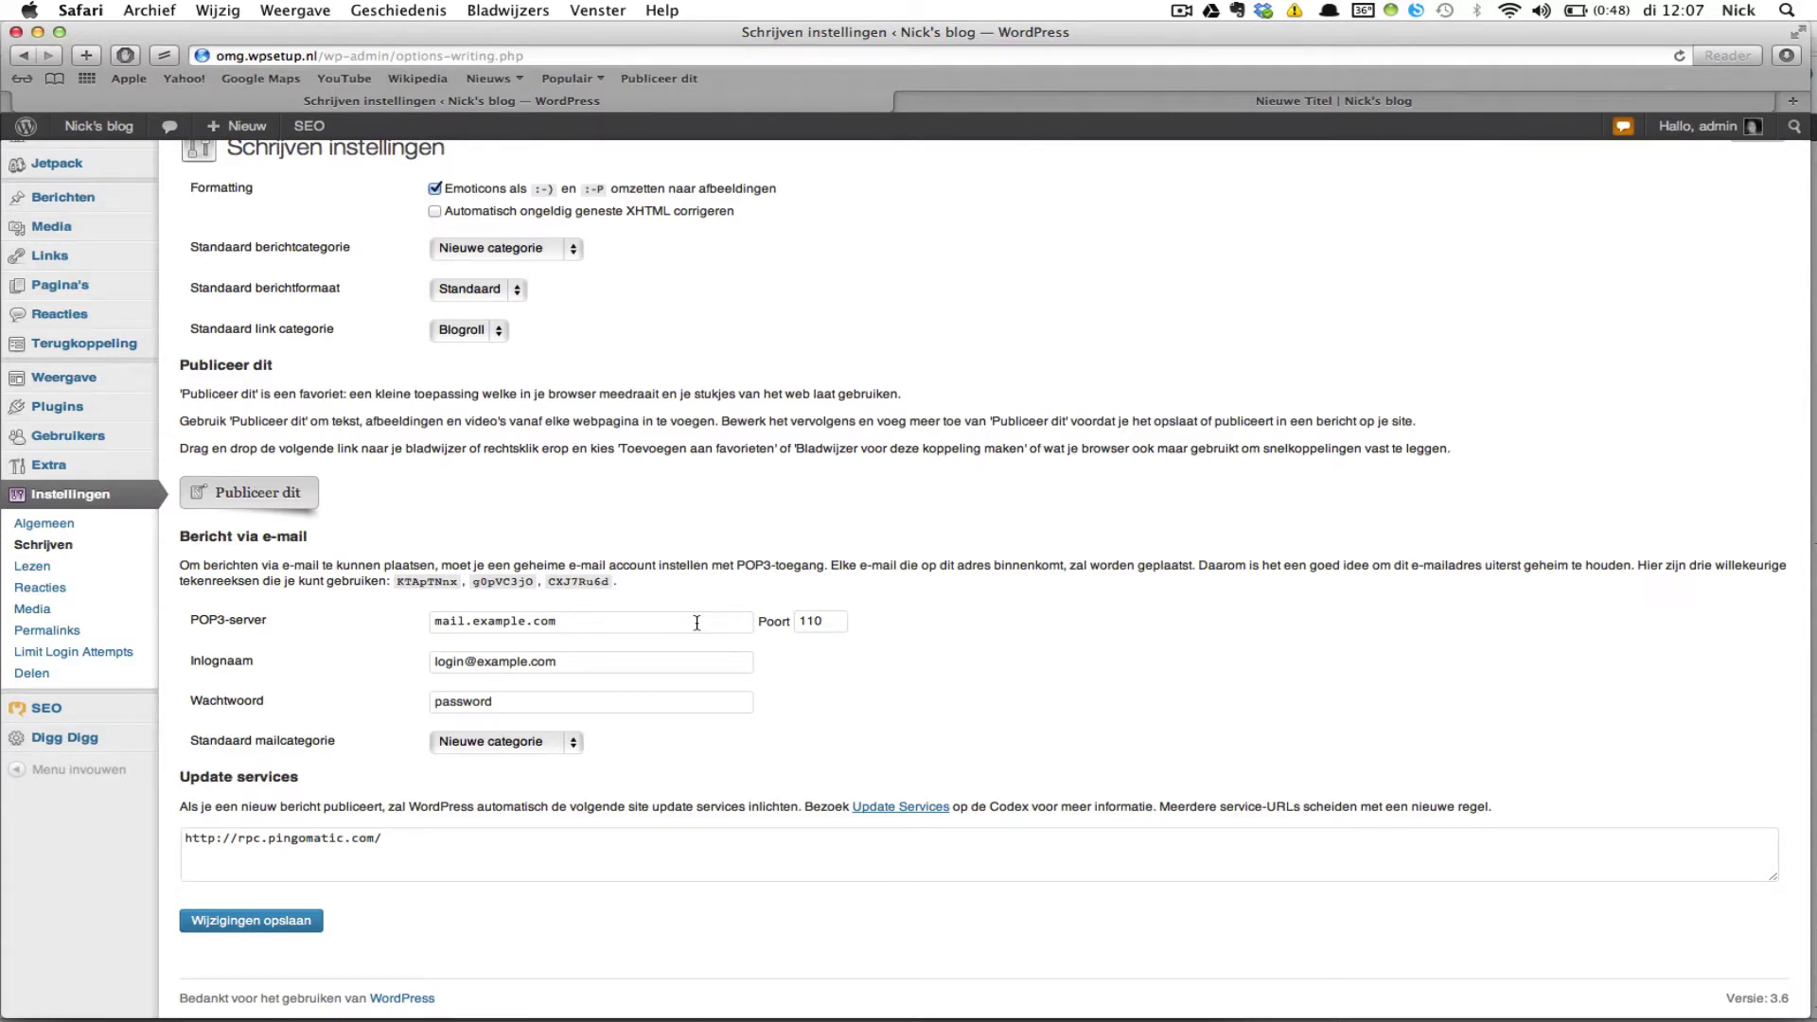
scroll(696, 623, "down", 1)
scroll(696, 622, "down", 2)
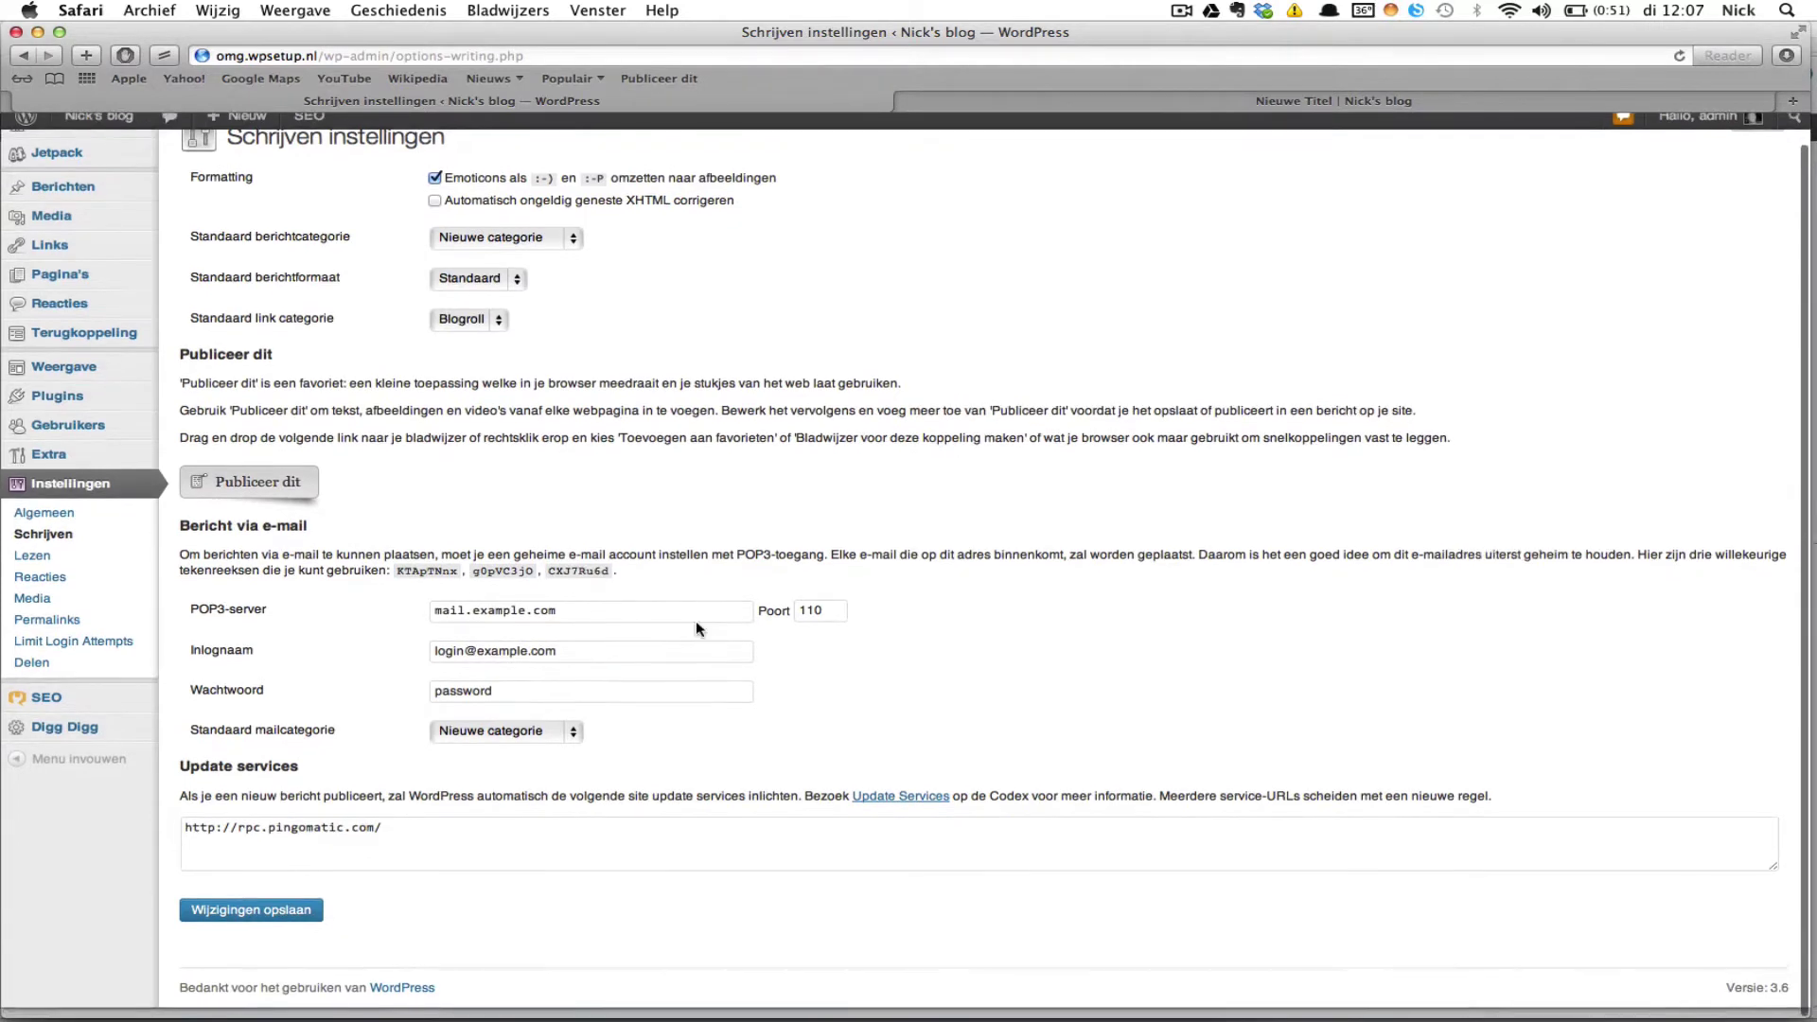
scroll(696, 620, "down", 2)
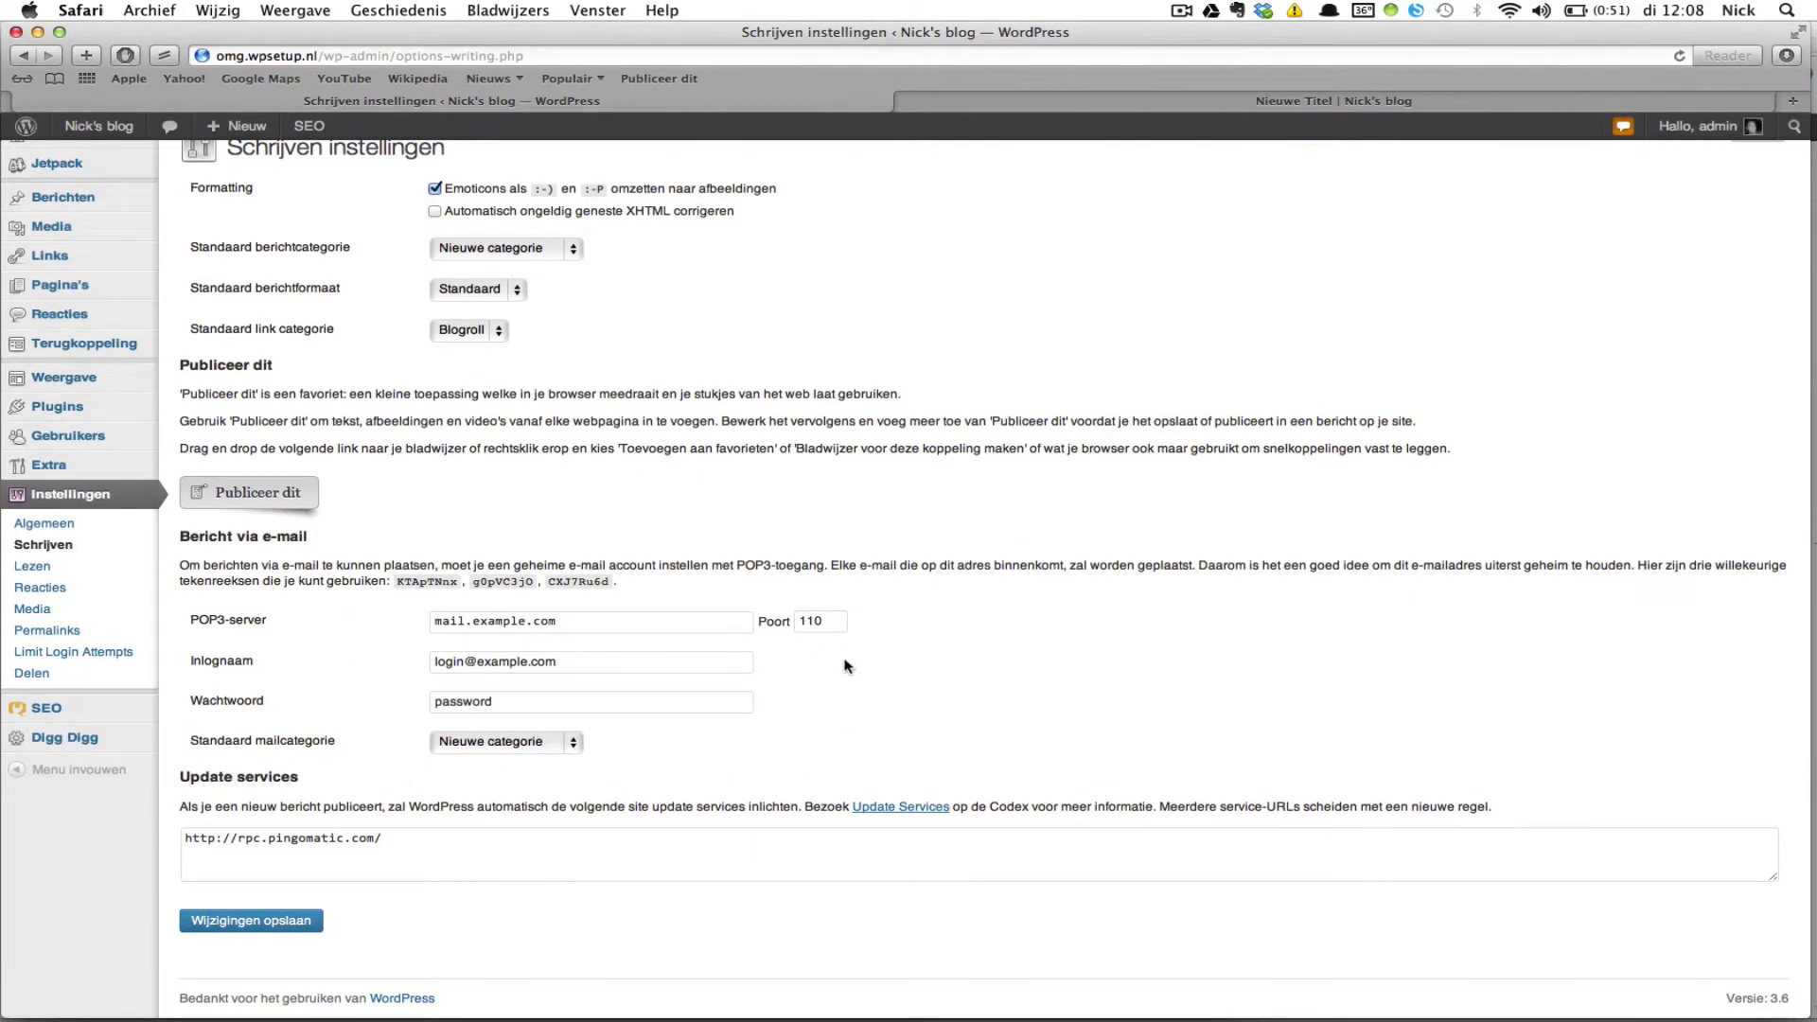
scroll(847, 665, "down", 2)
Step: Highlight the sample code in the post-by-e-mail explanation, then go to the Reading settings
left_click_drag(400, 586, 455, 586)
left_click(965, 641)
scroll(965, 641, "down", 1)
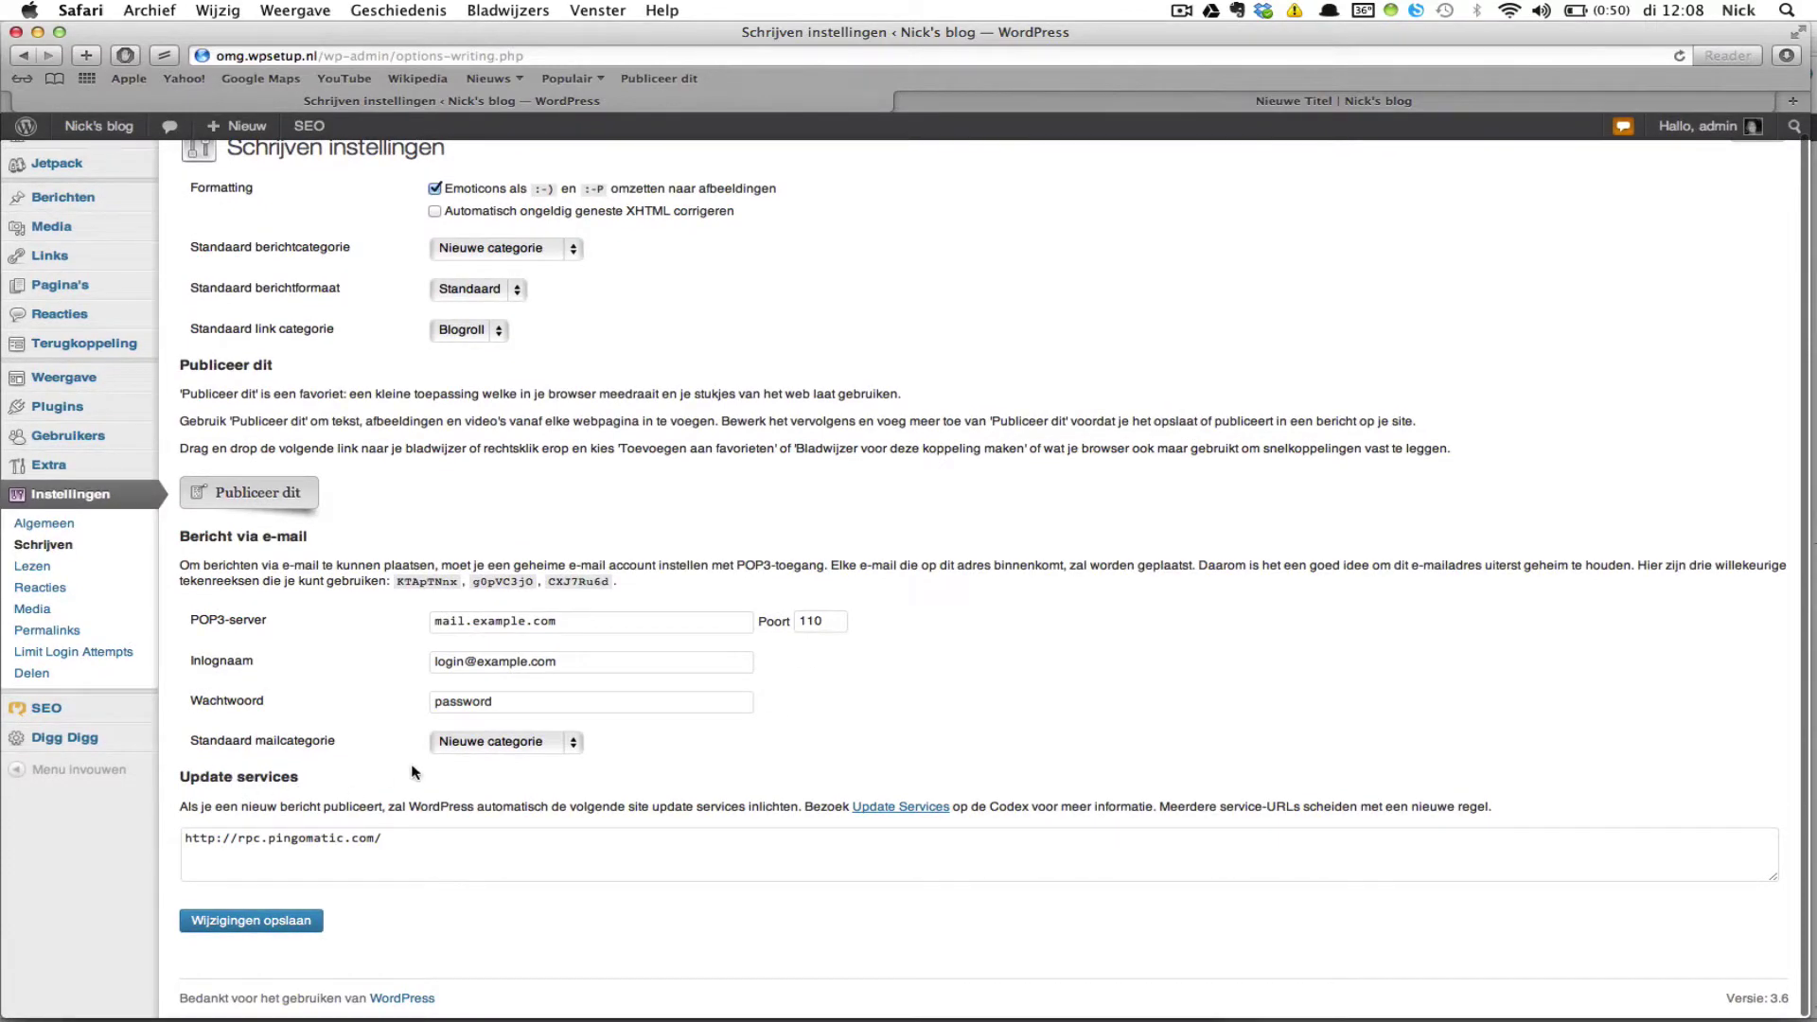
scroll(416, 772, "down", 1)
left_click(105, 576)
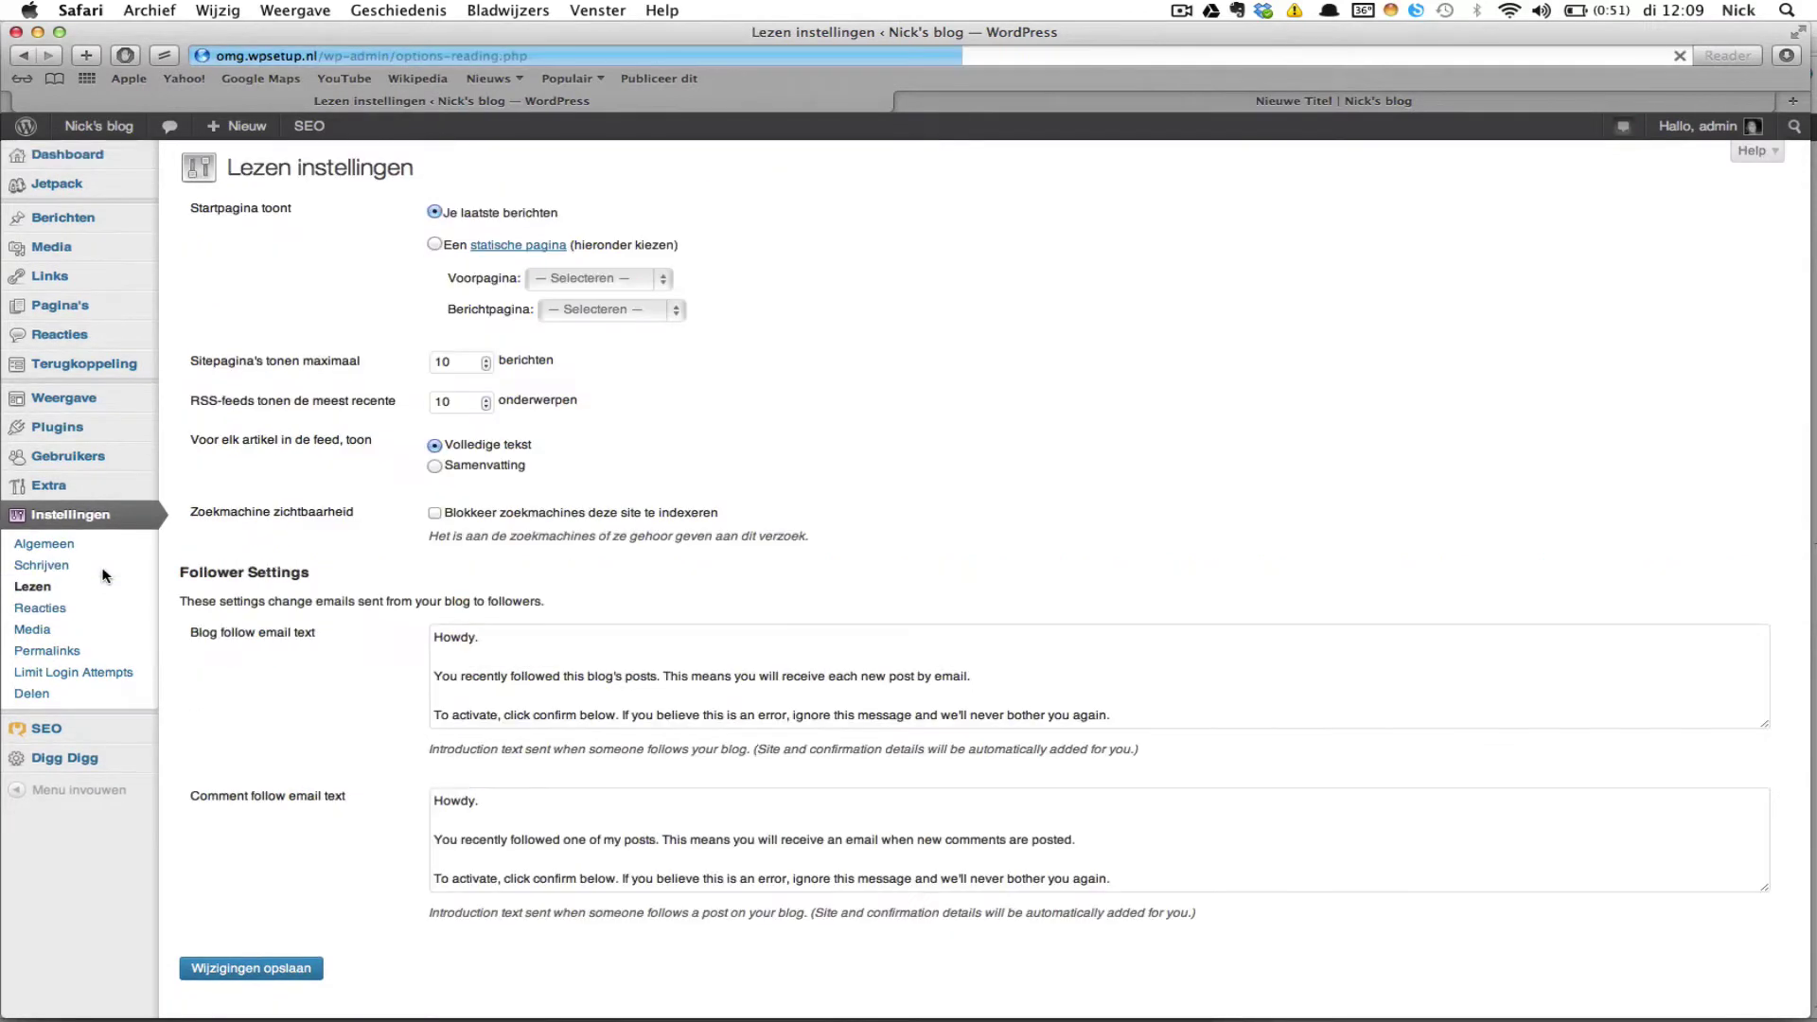
Step: Review the Reading settings (latest posts on front page, 10 per page), then go to Reacties
scroll(1045, 543, "down", 2)
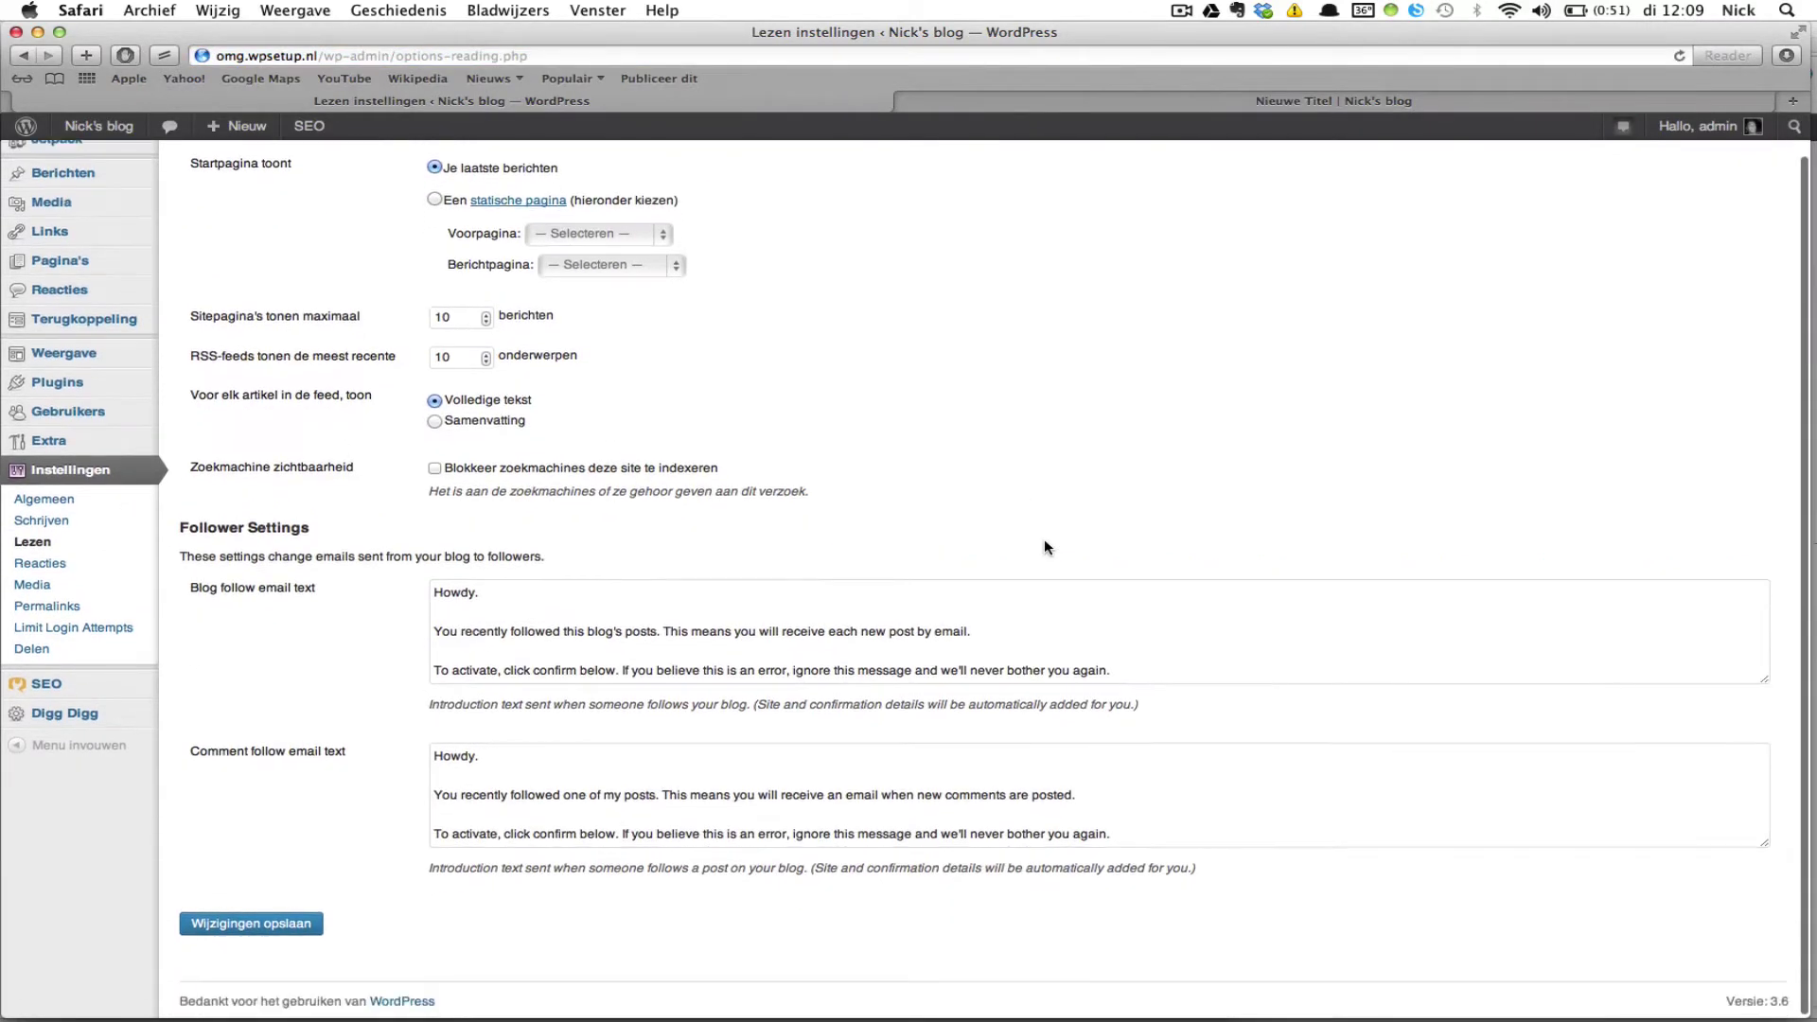
scroll(1045, 543, "up", 2)
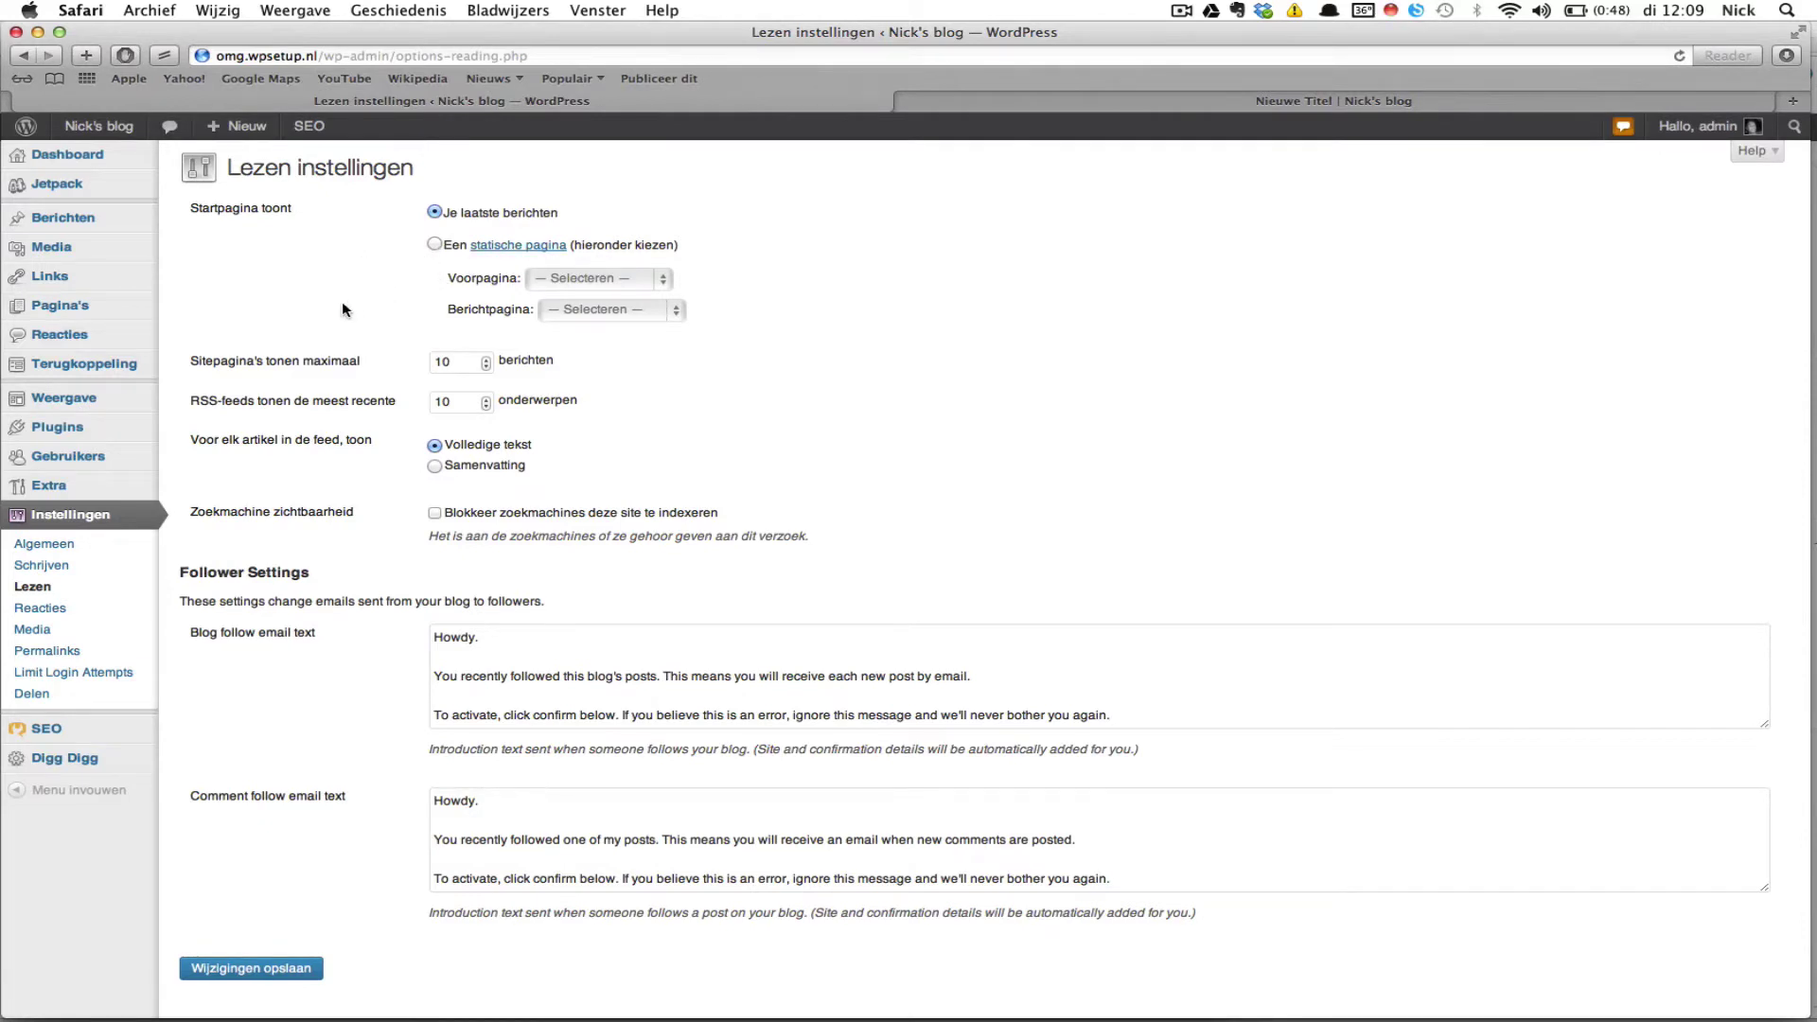
scroll(341, 318, "down", 2)
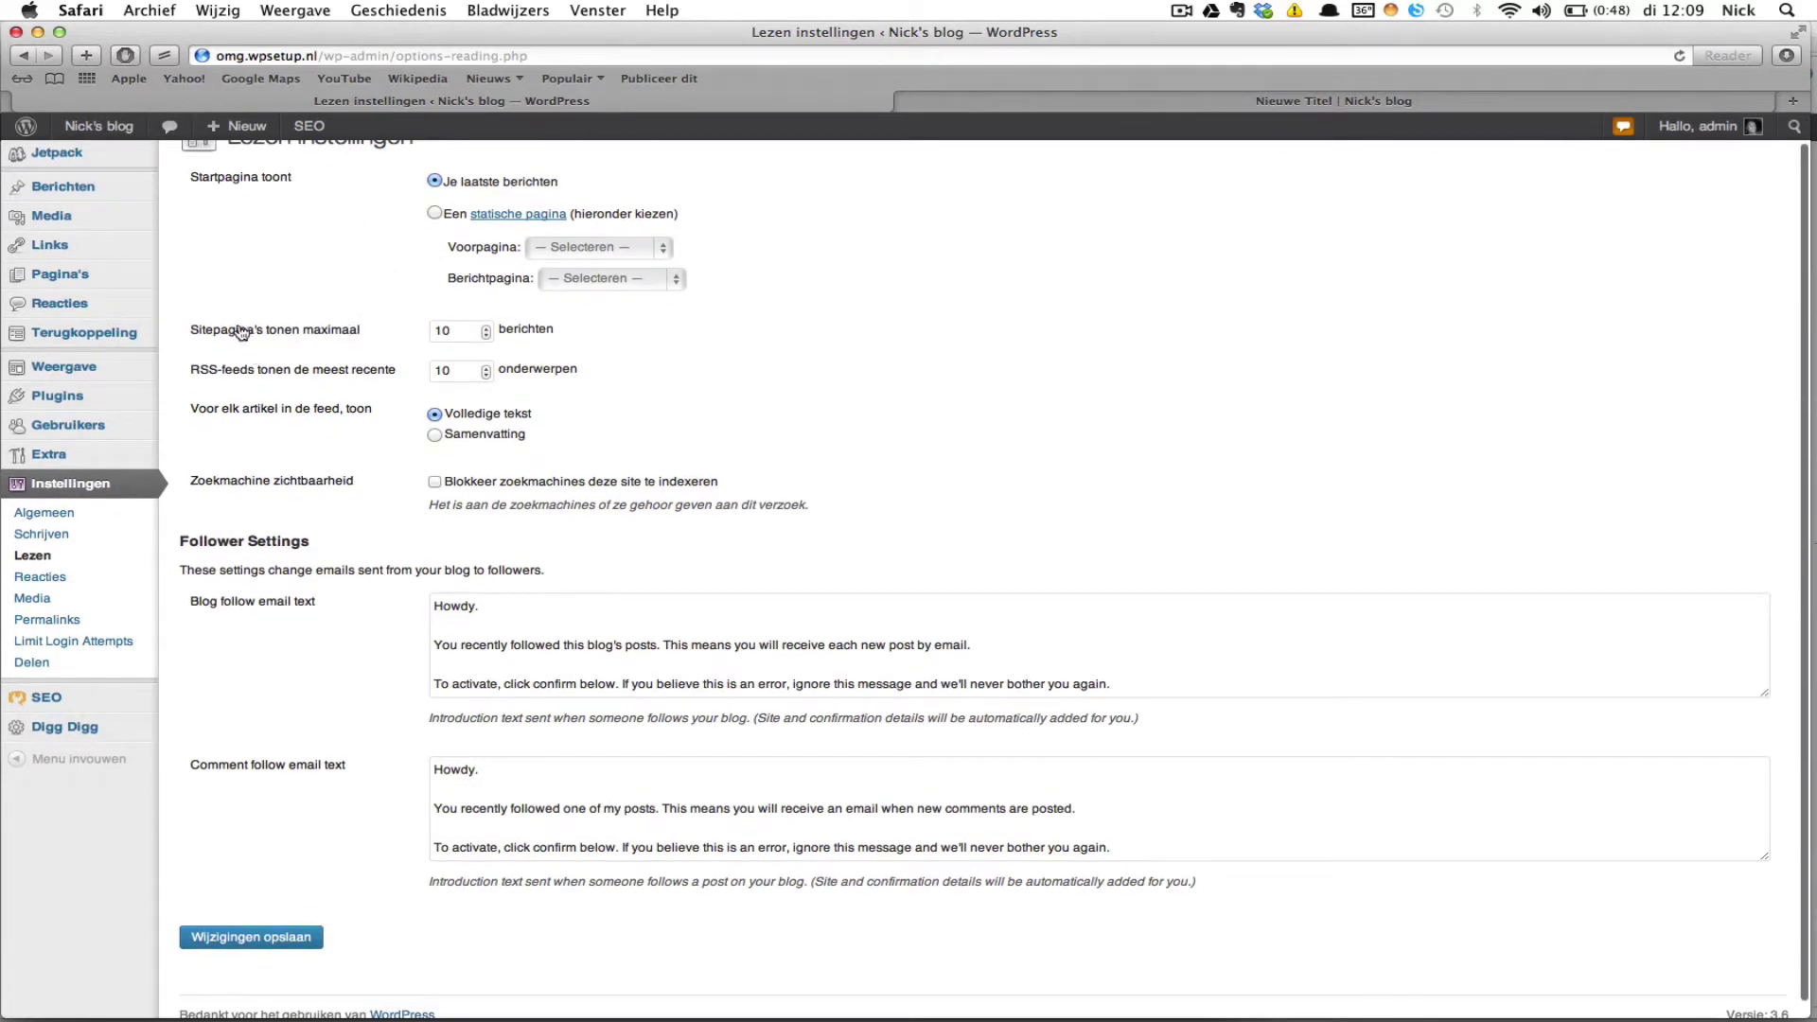
scroll(598, 338, "up", 2)
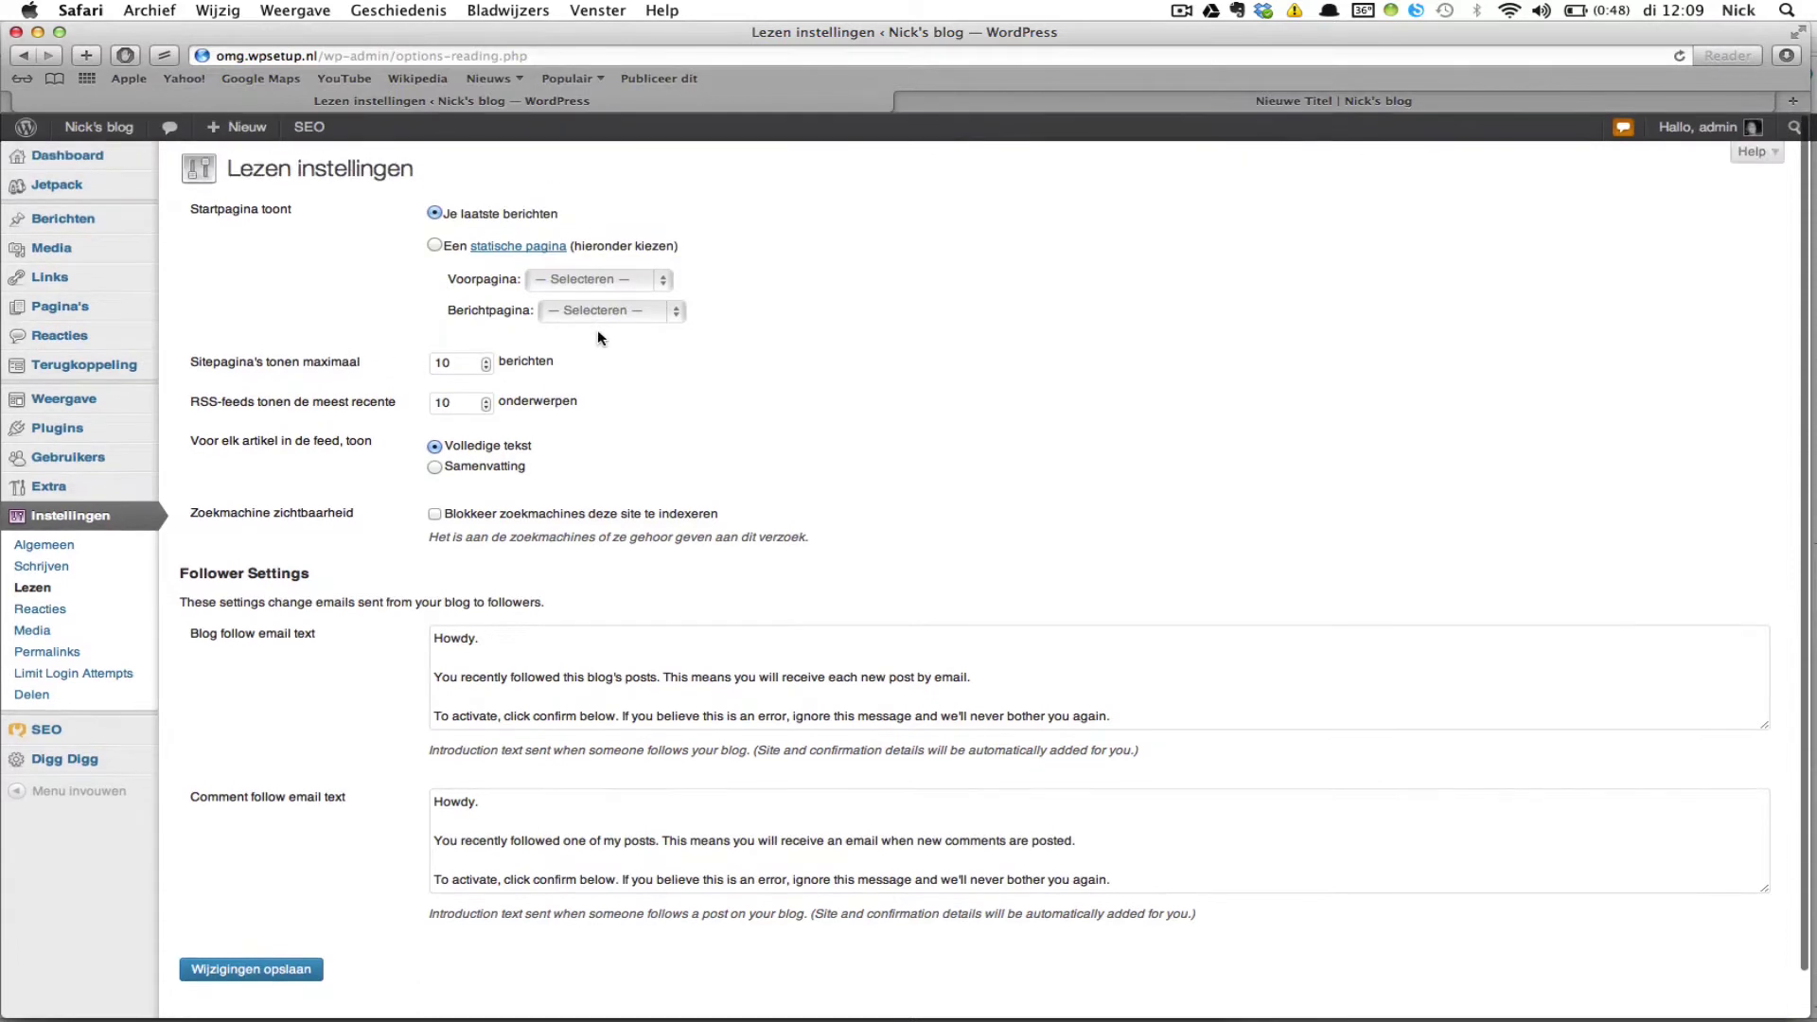
scroll(598, 360, "down", 1)
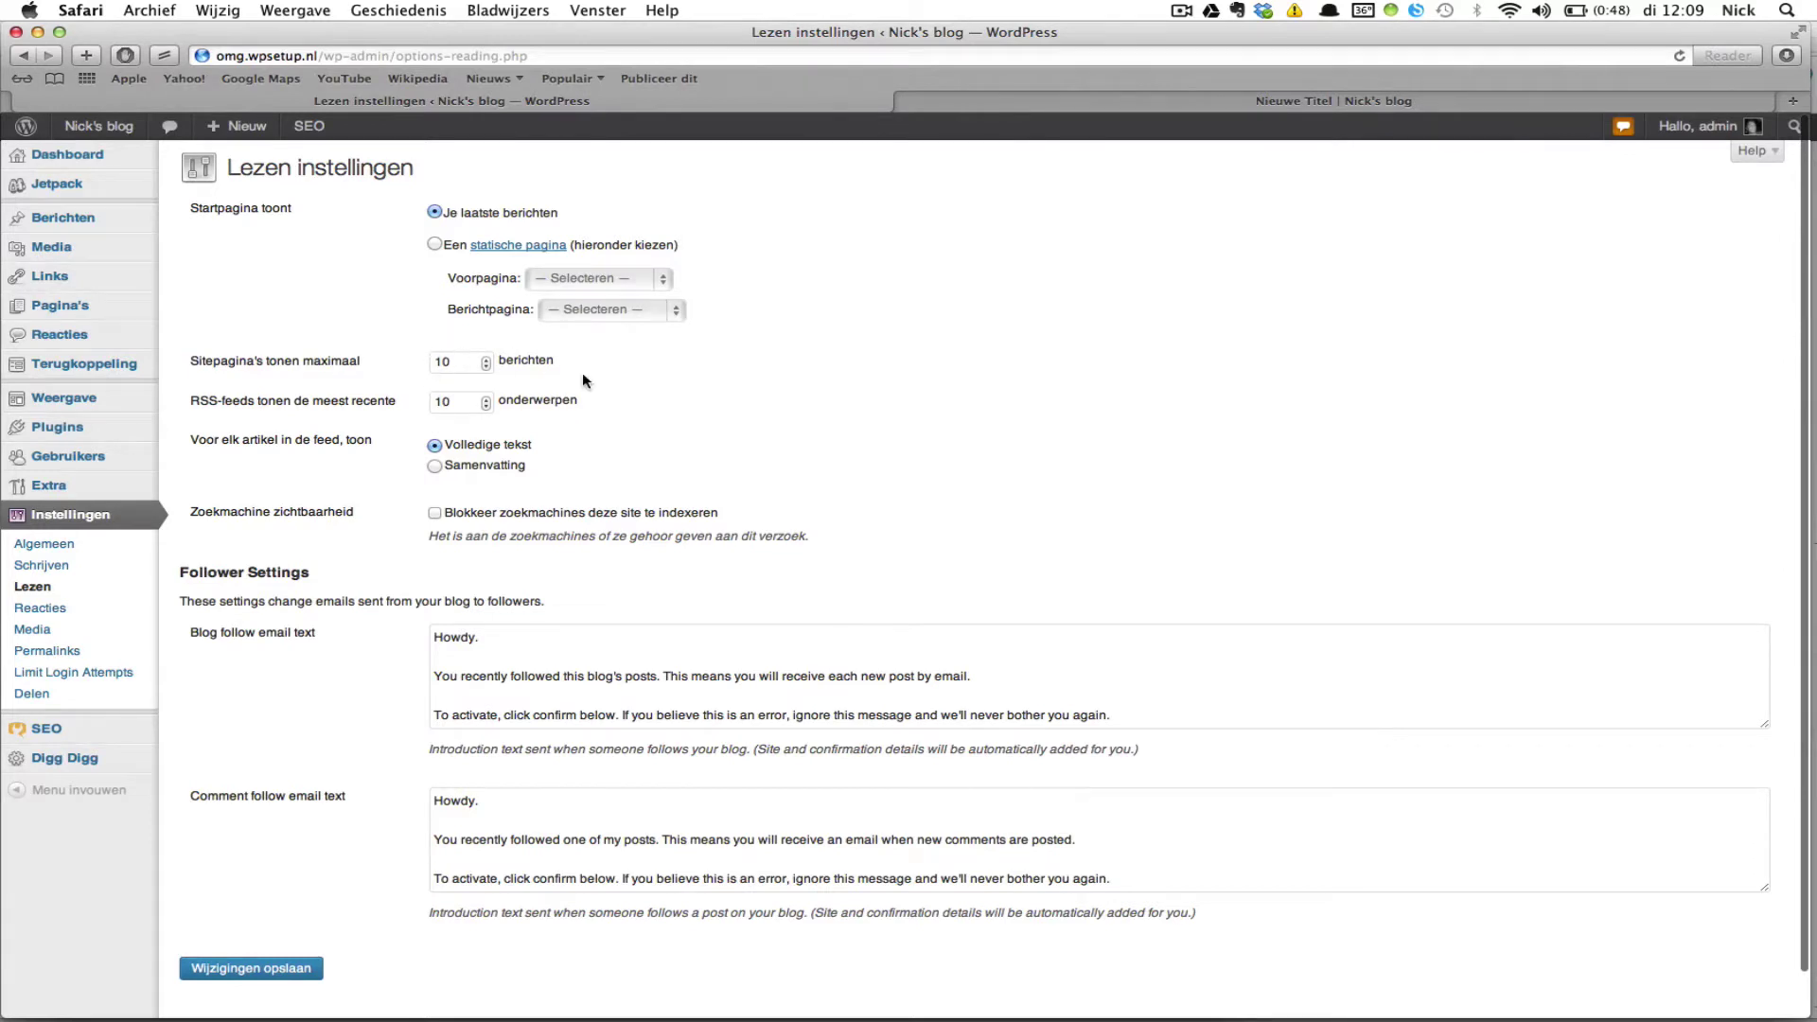
scroll(702, 395, "down", 2)
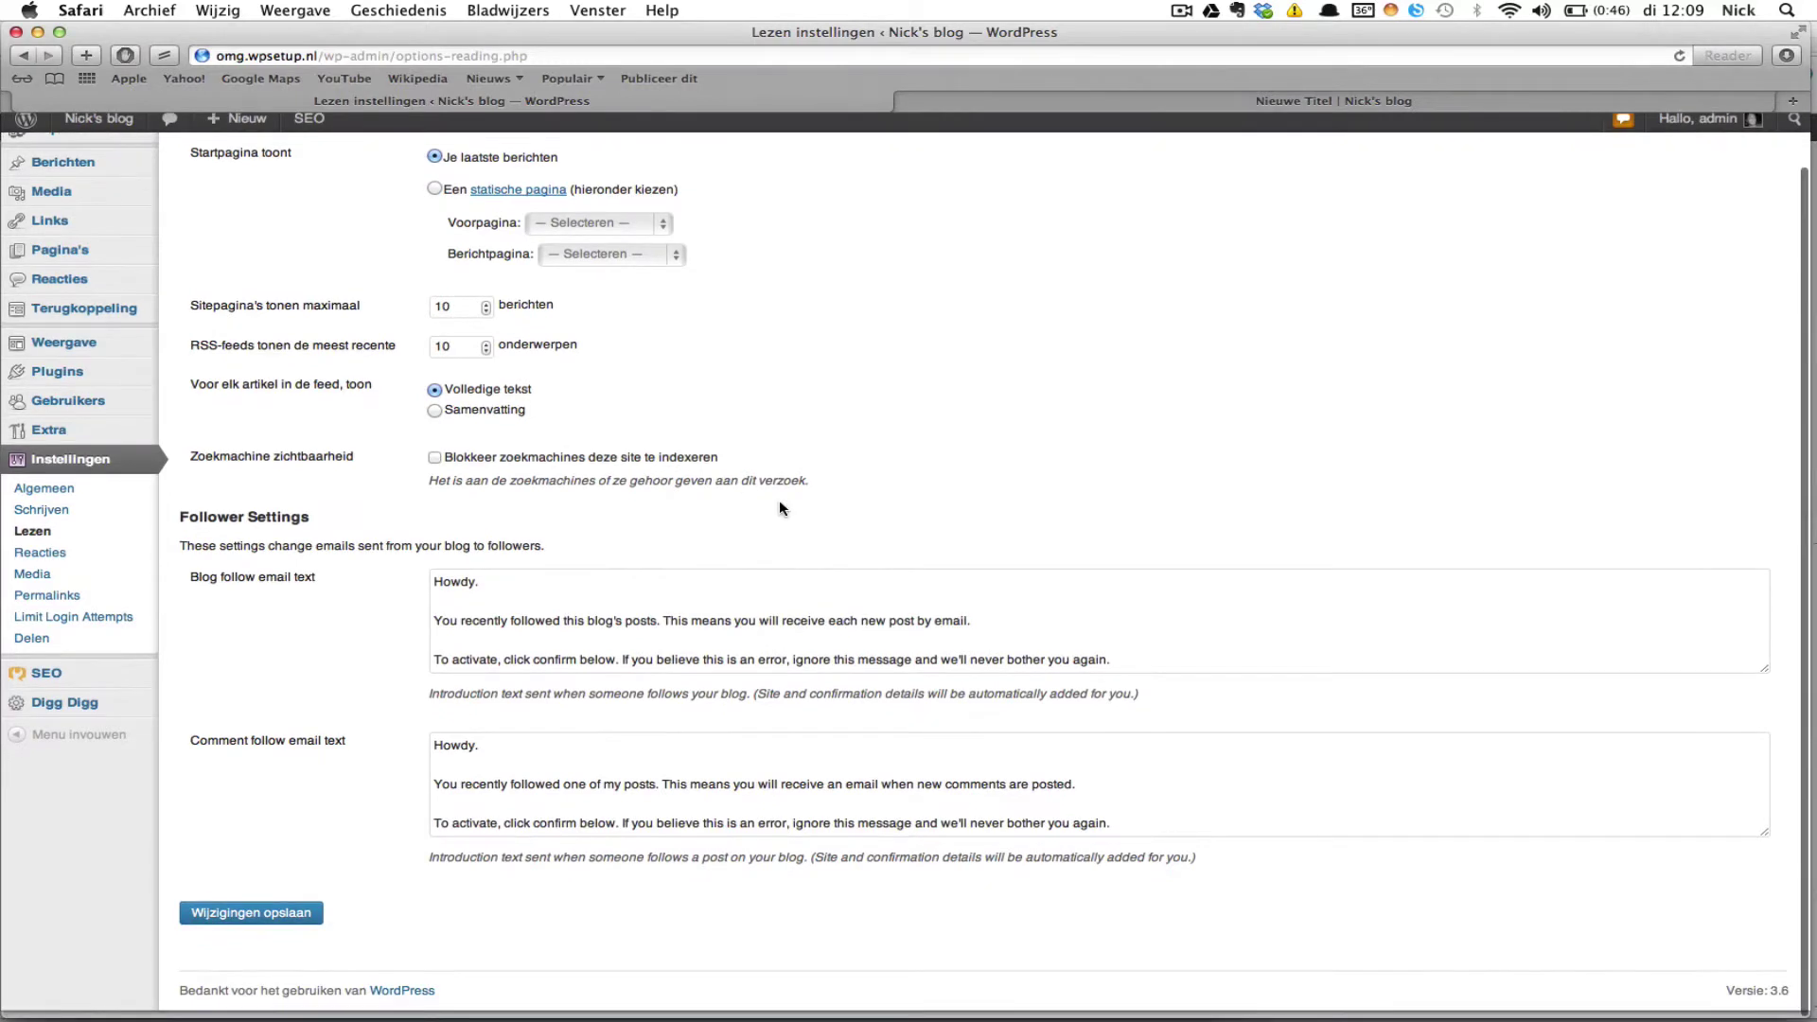
scroll(780, 506, "up", 2)
scroll(779, 508, "down", 2)
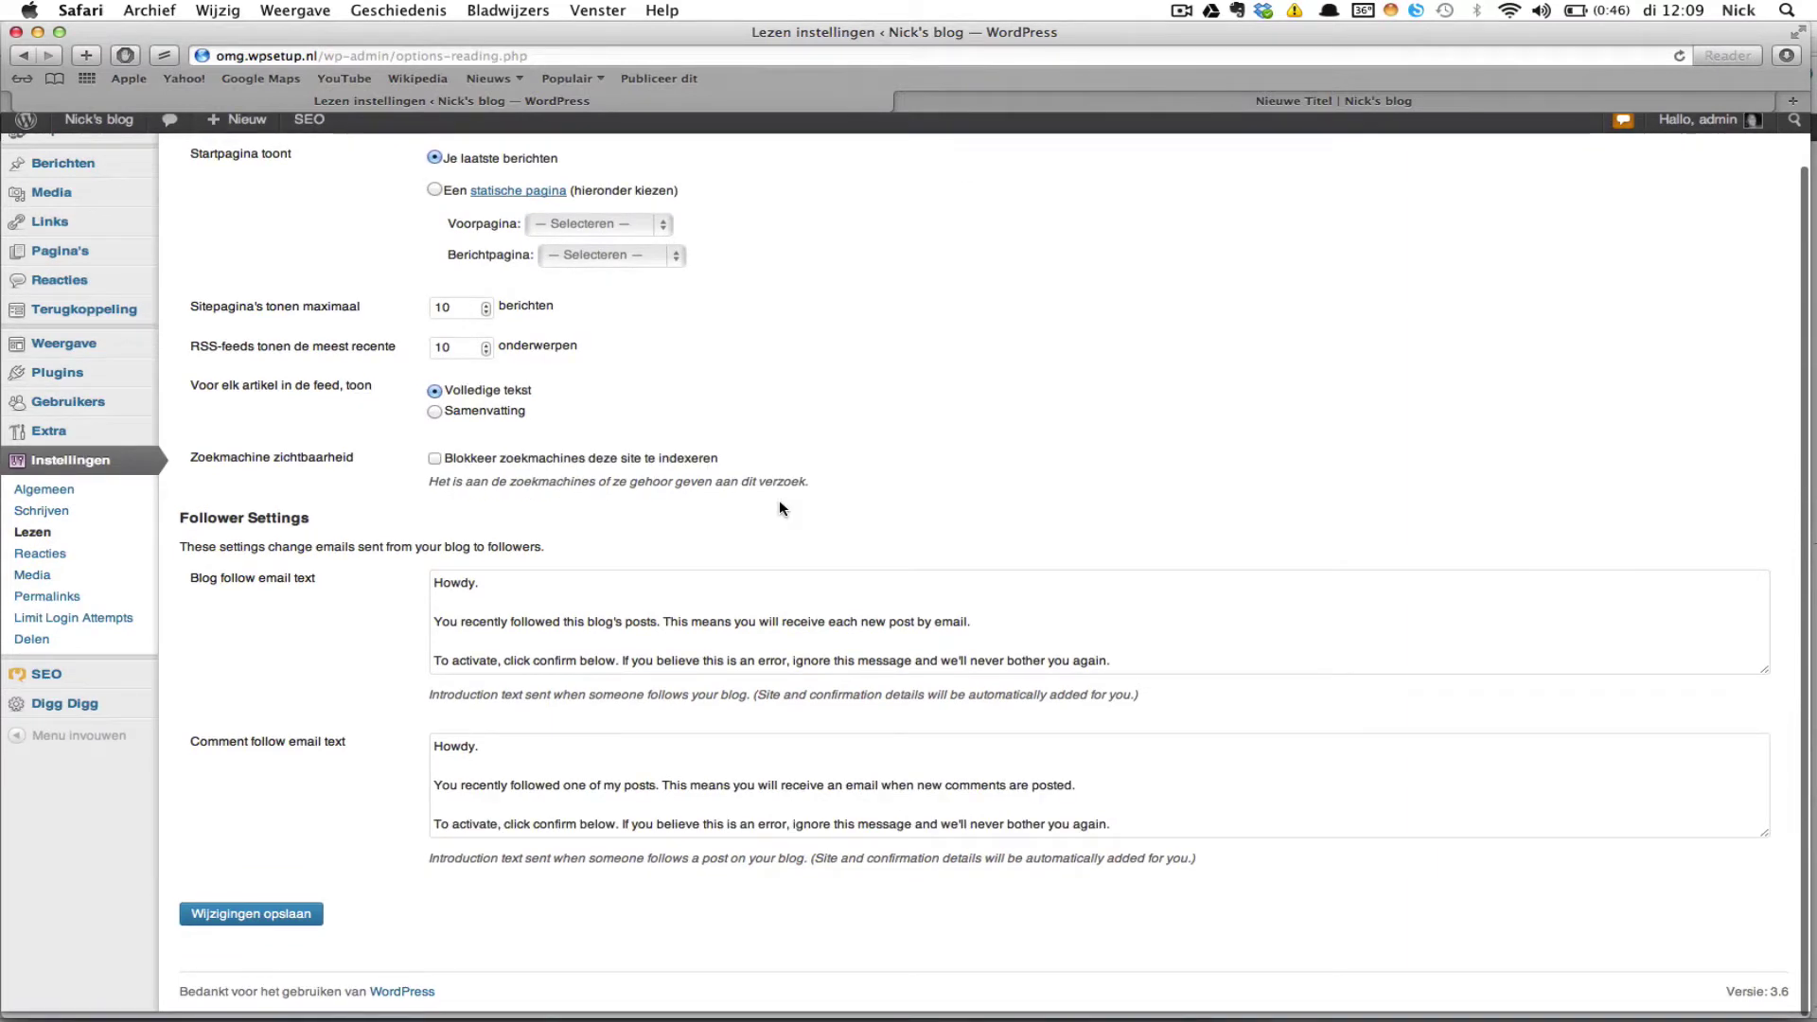
scroll(780, 508, "up", 1)
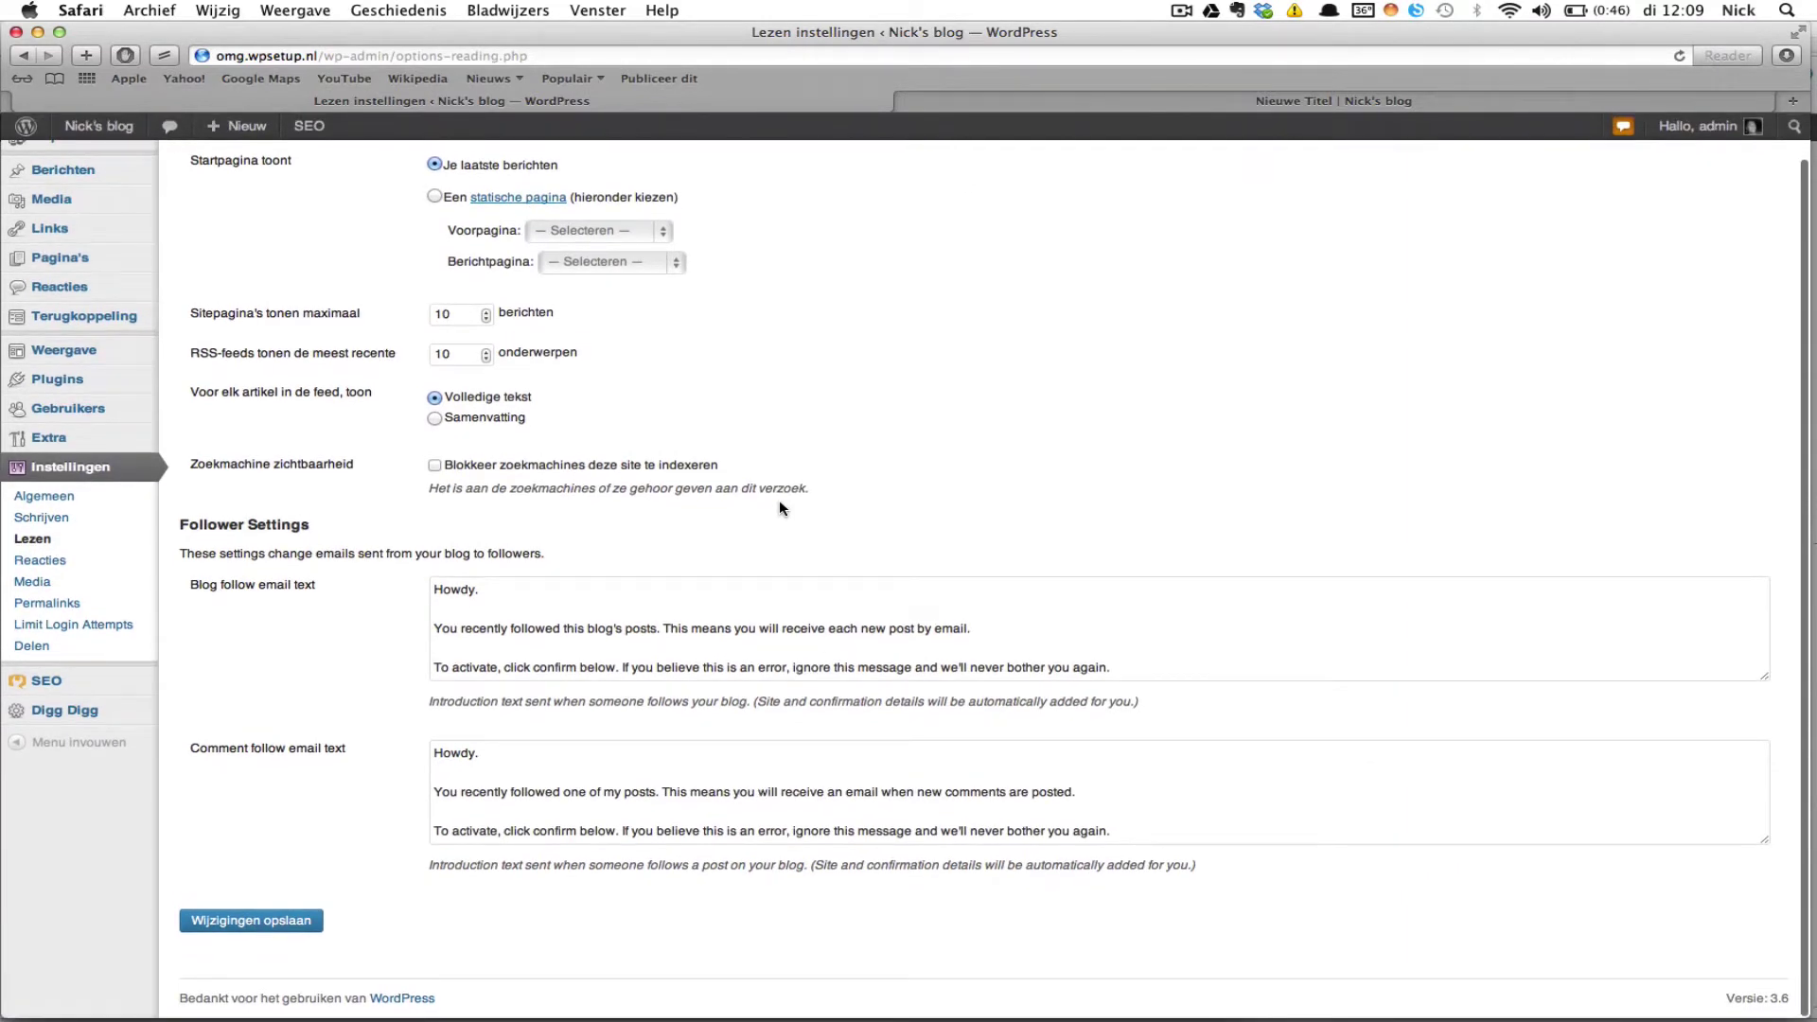
scroll(780, 502, "up", 2)
scroll(779, 501, "down", 3)
scroll(764, 489, "up", 2)
scroll(764, 489, "down", 2)
scroll(740, 478, "up", 2)
scroll(739, 473, "down", 2)
scroll(740, 471, "down", 2)
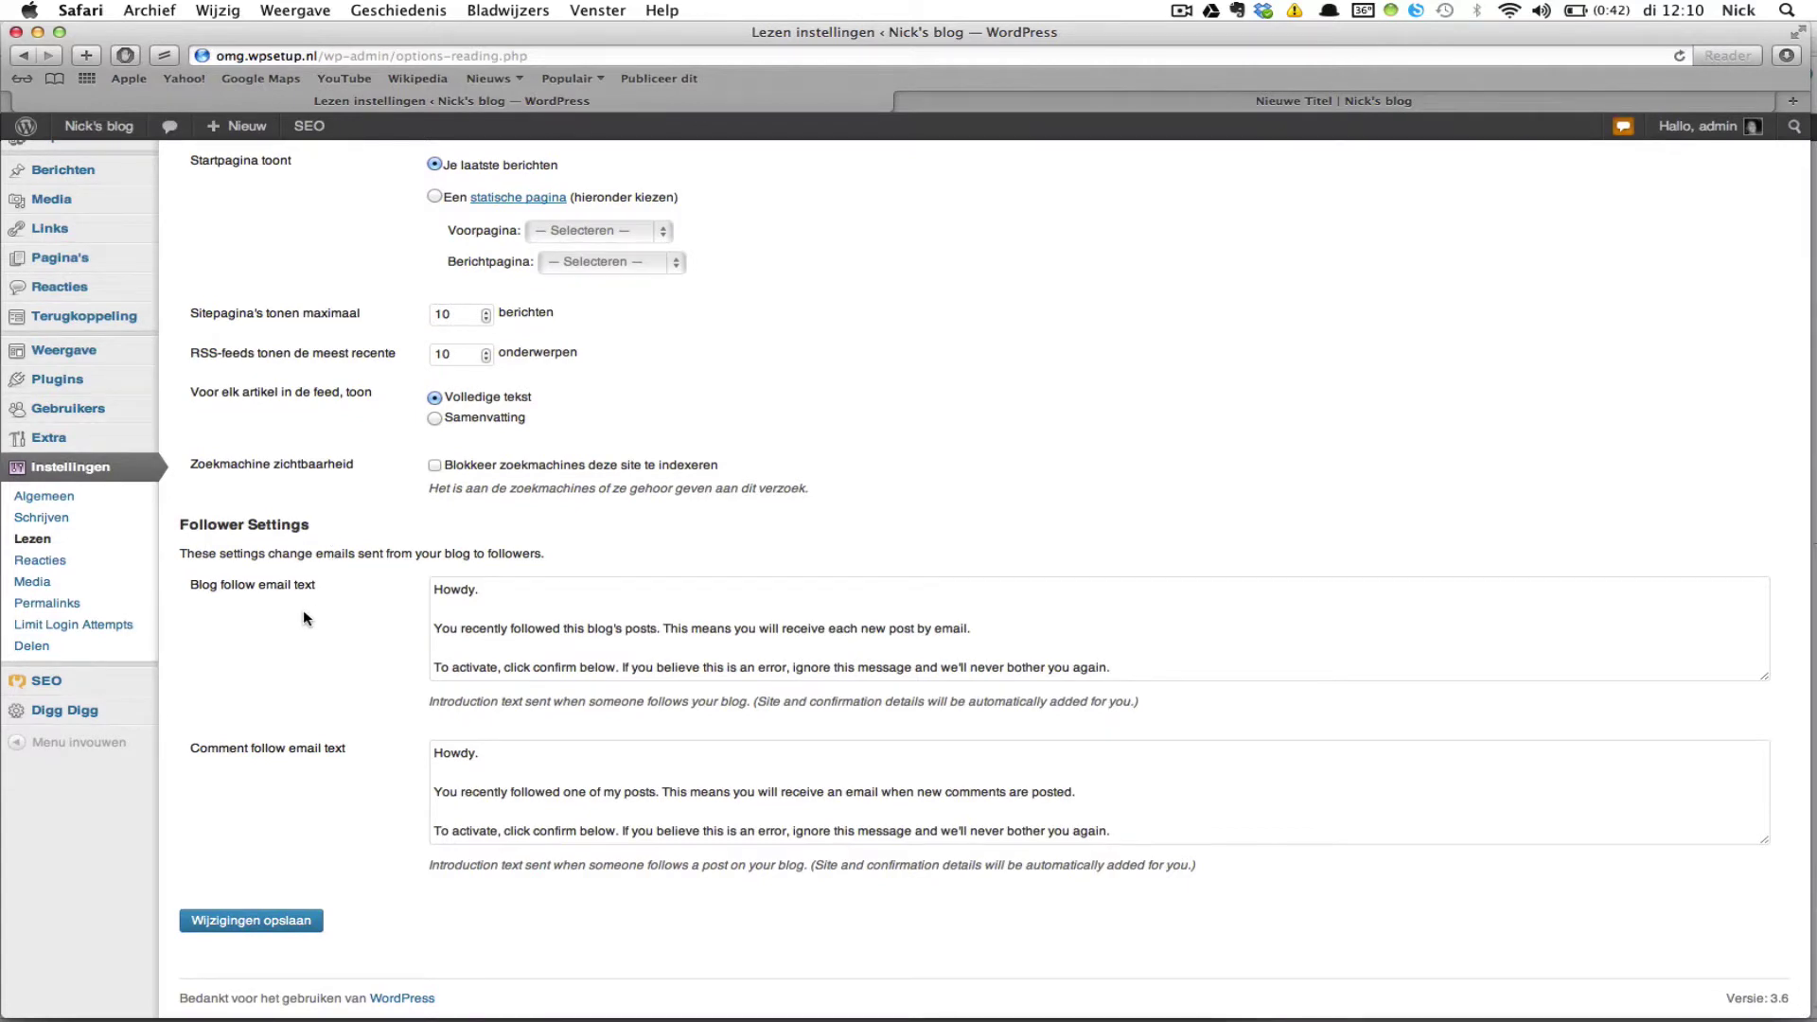
scroll(305, 617, "up", 2)
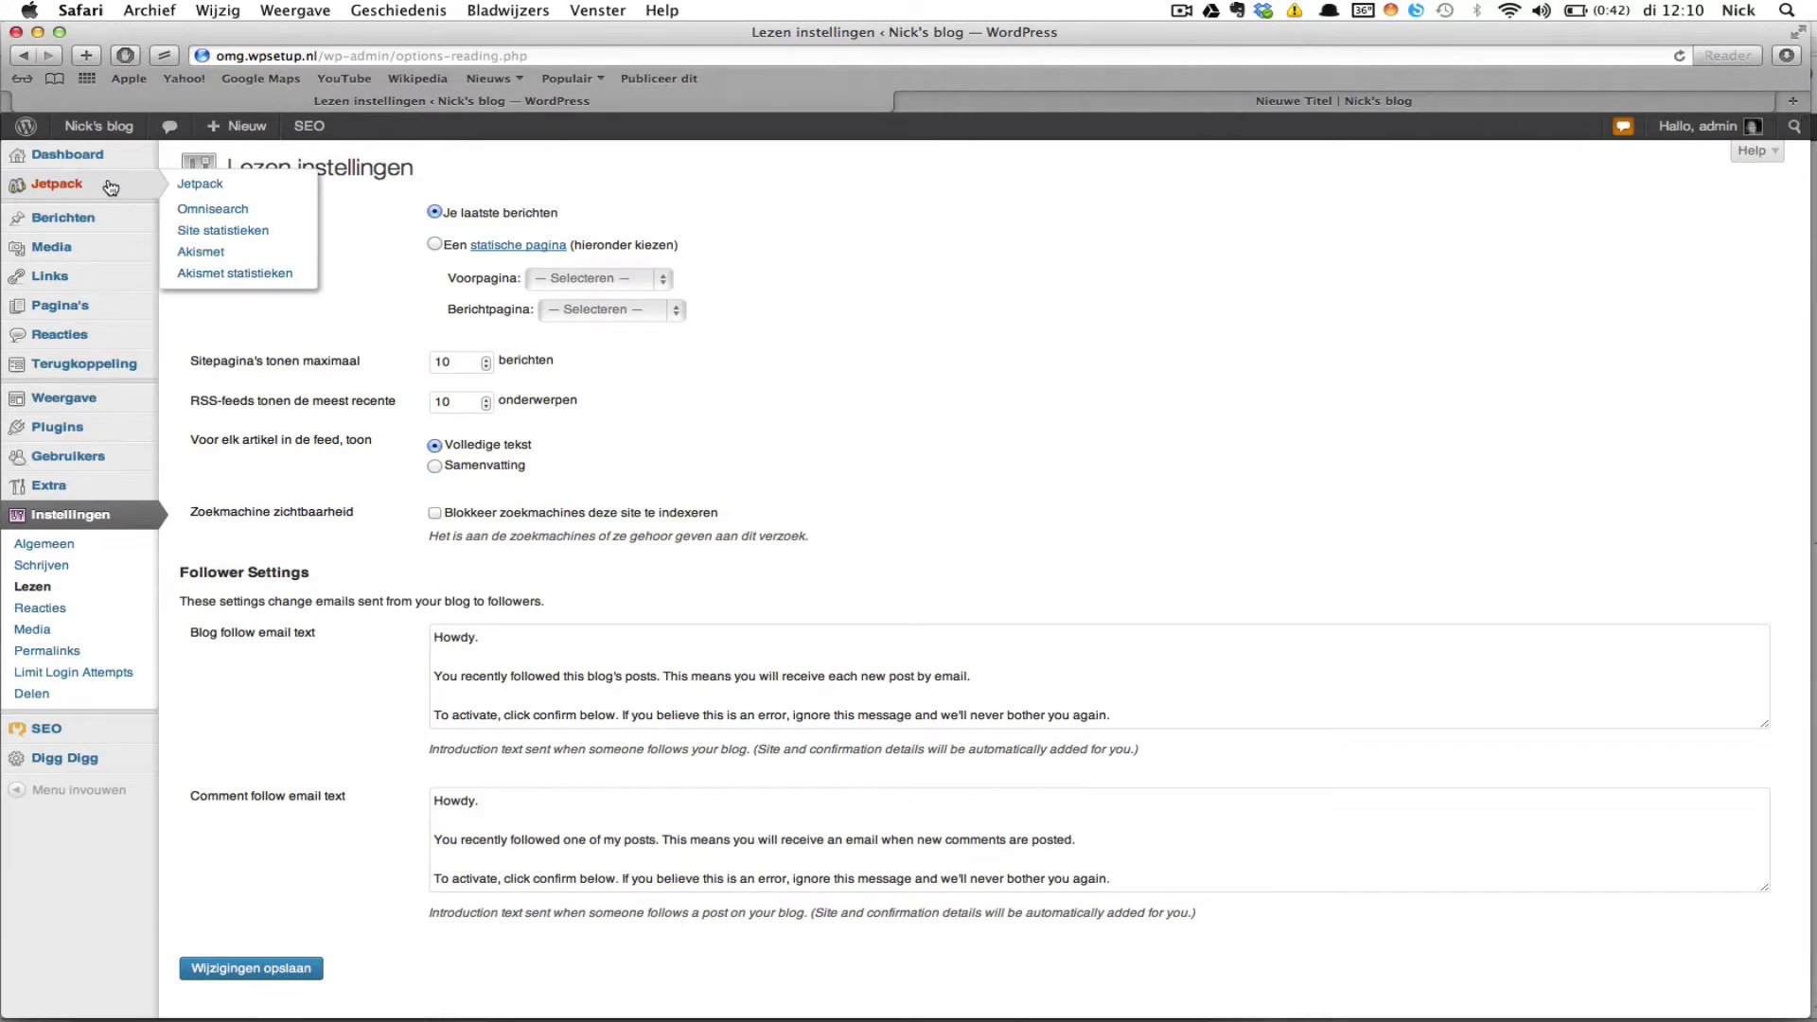
scroll(315, 459, "down", 2)
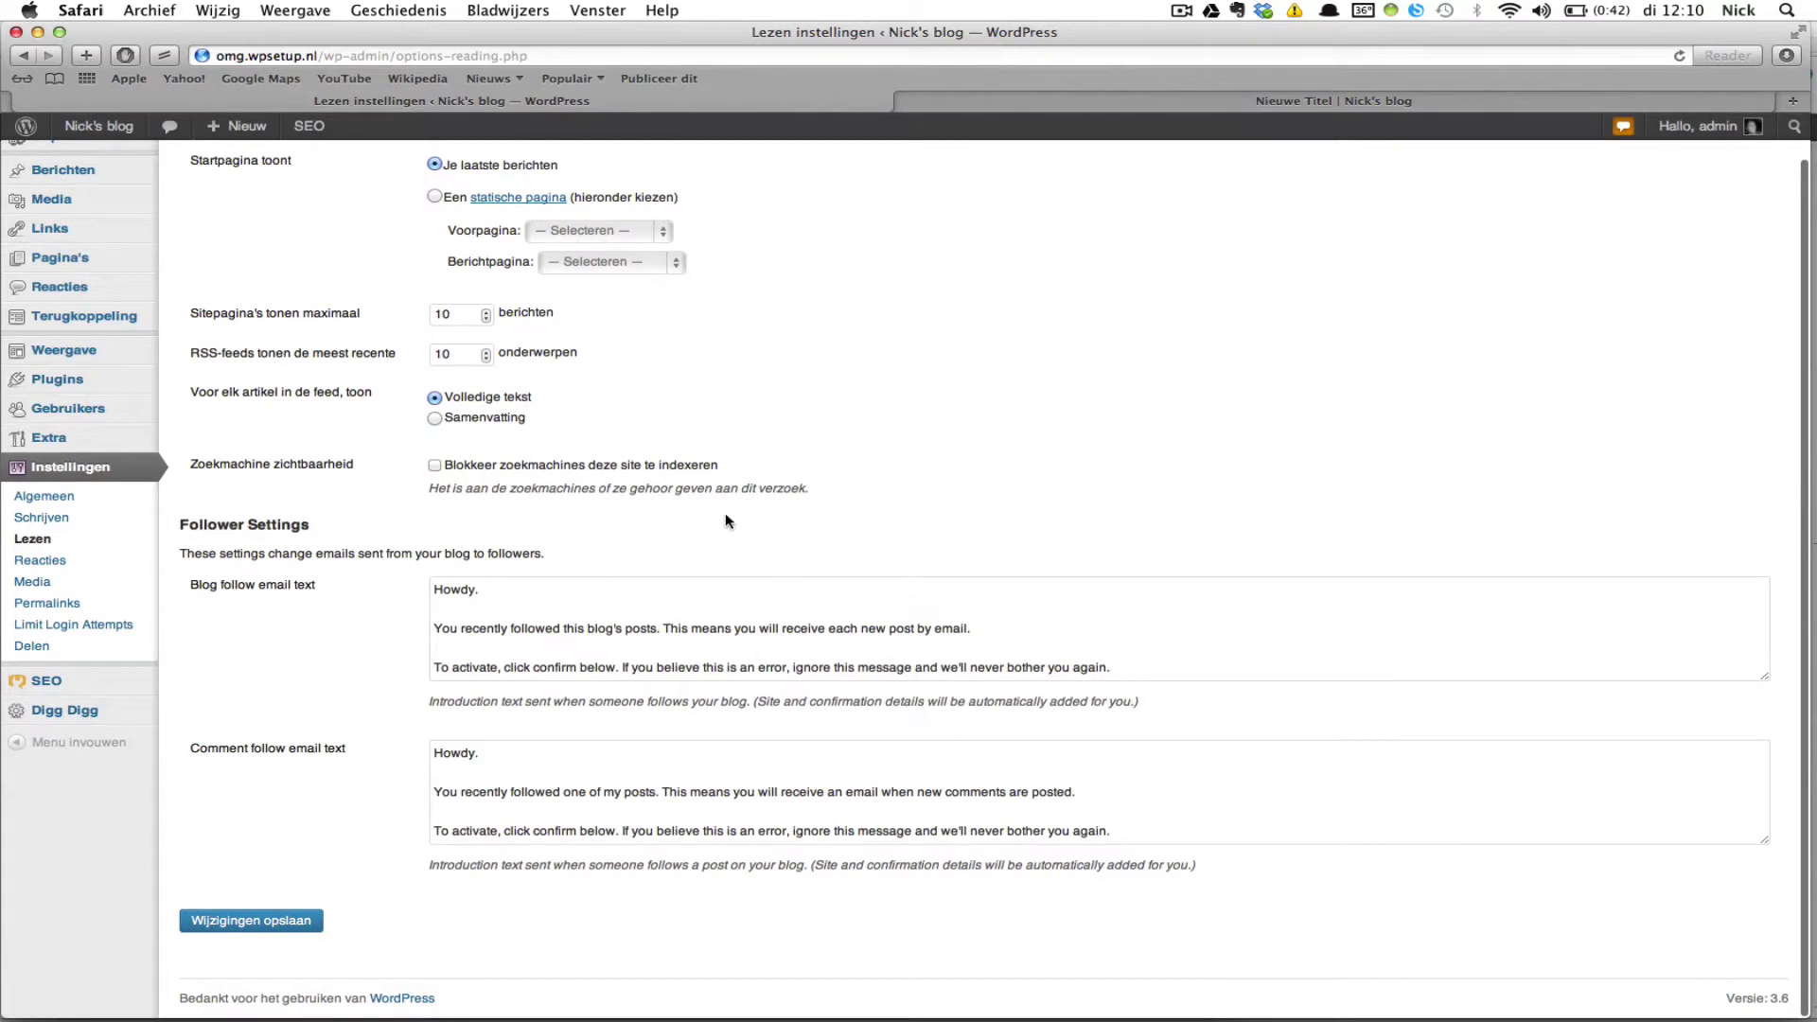
left_click(111, 561)
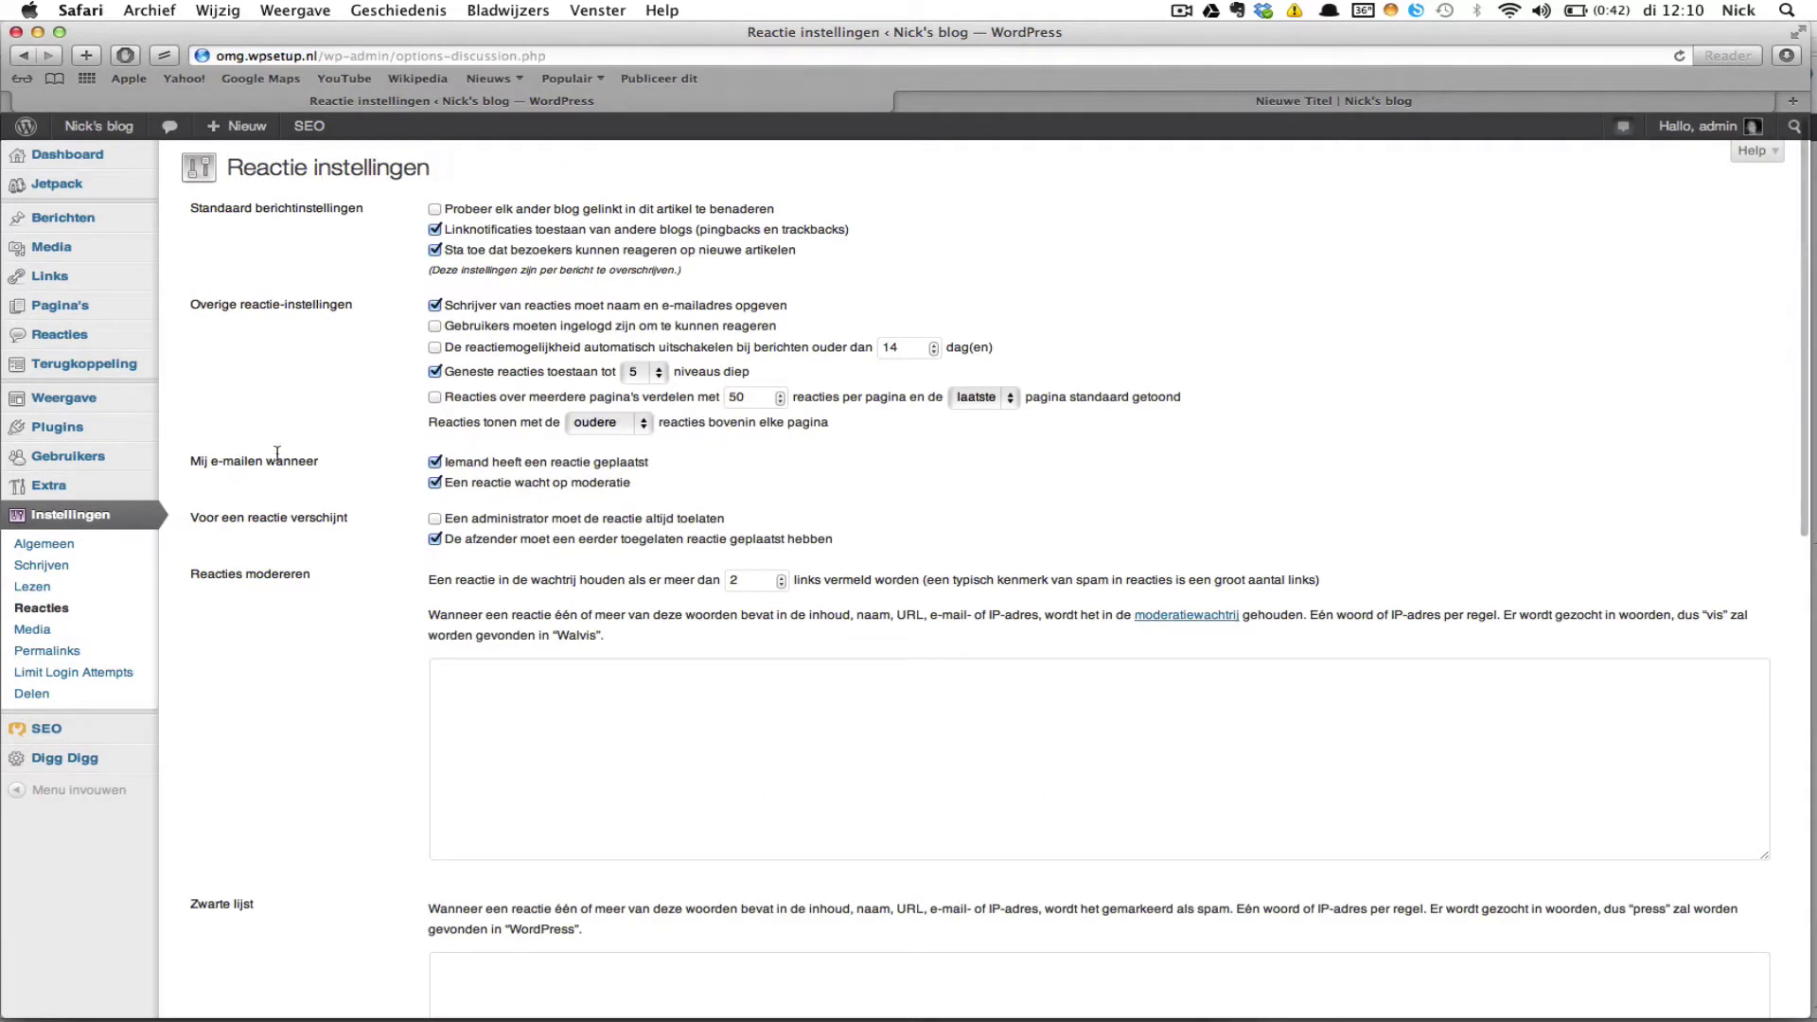
scroll(354, 441, "up", 1)
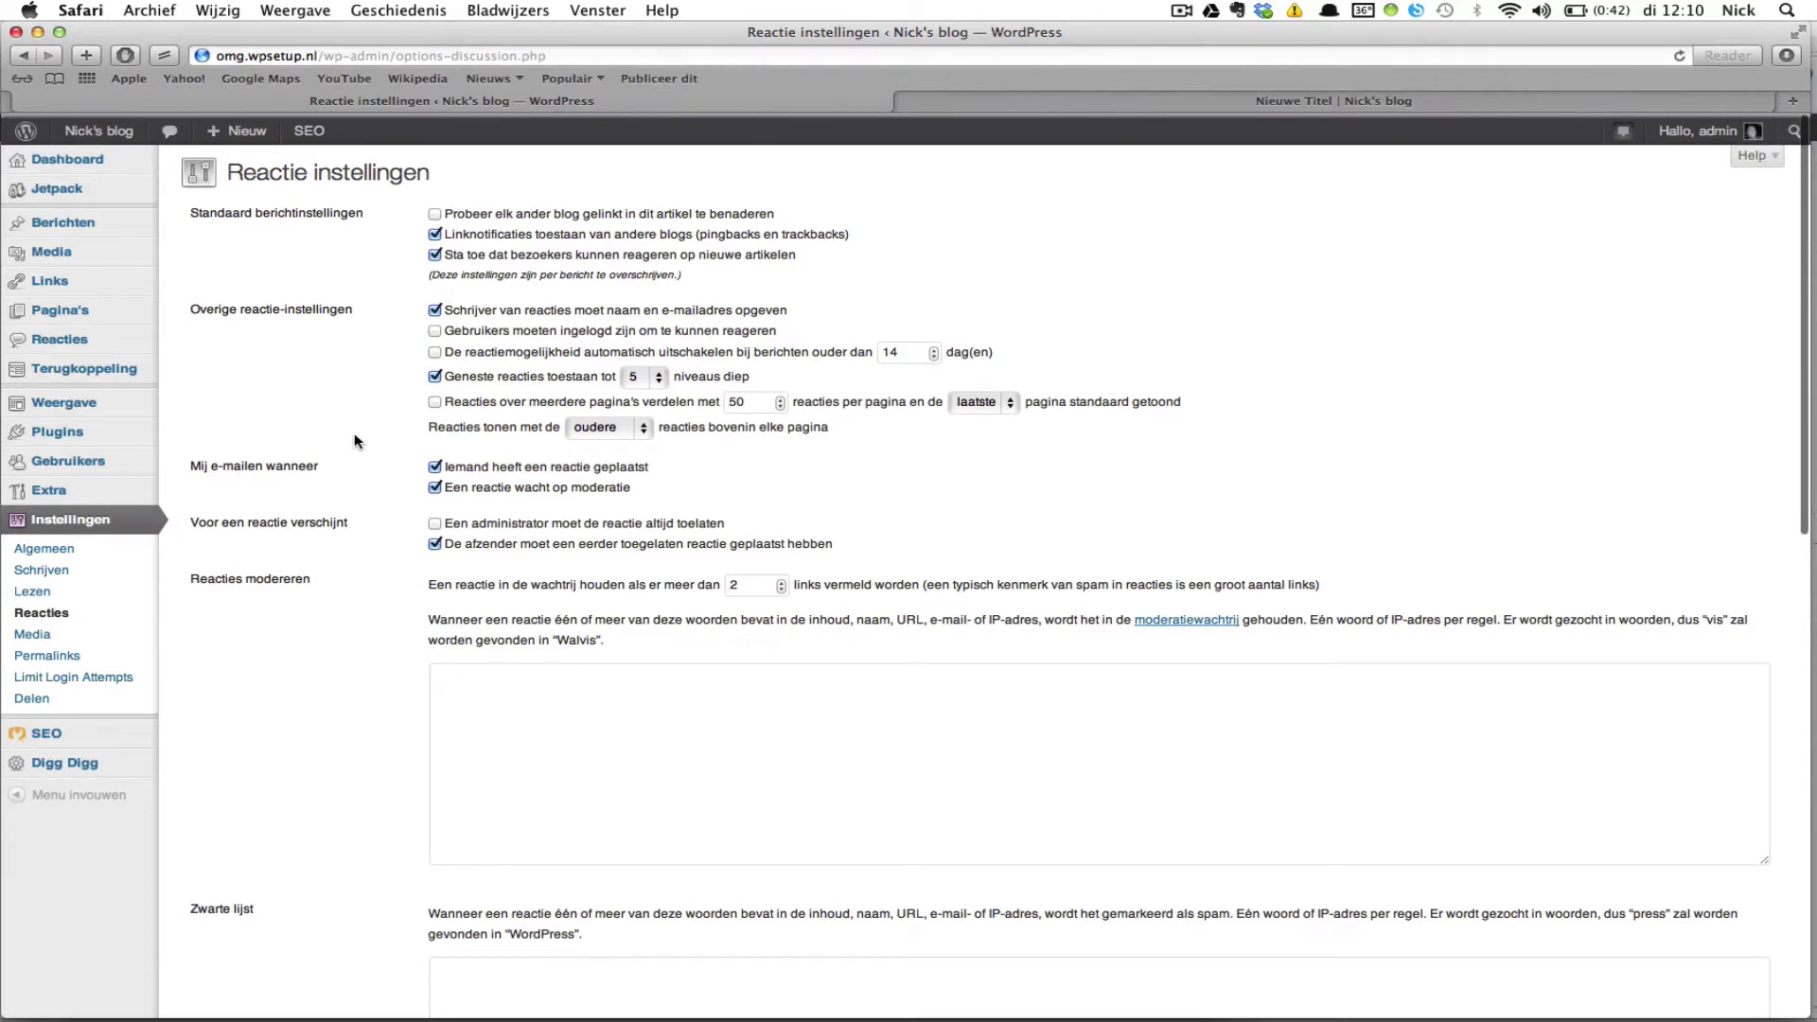
scroll(353, 441, "down", 5)
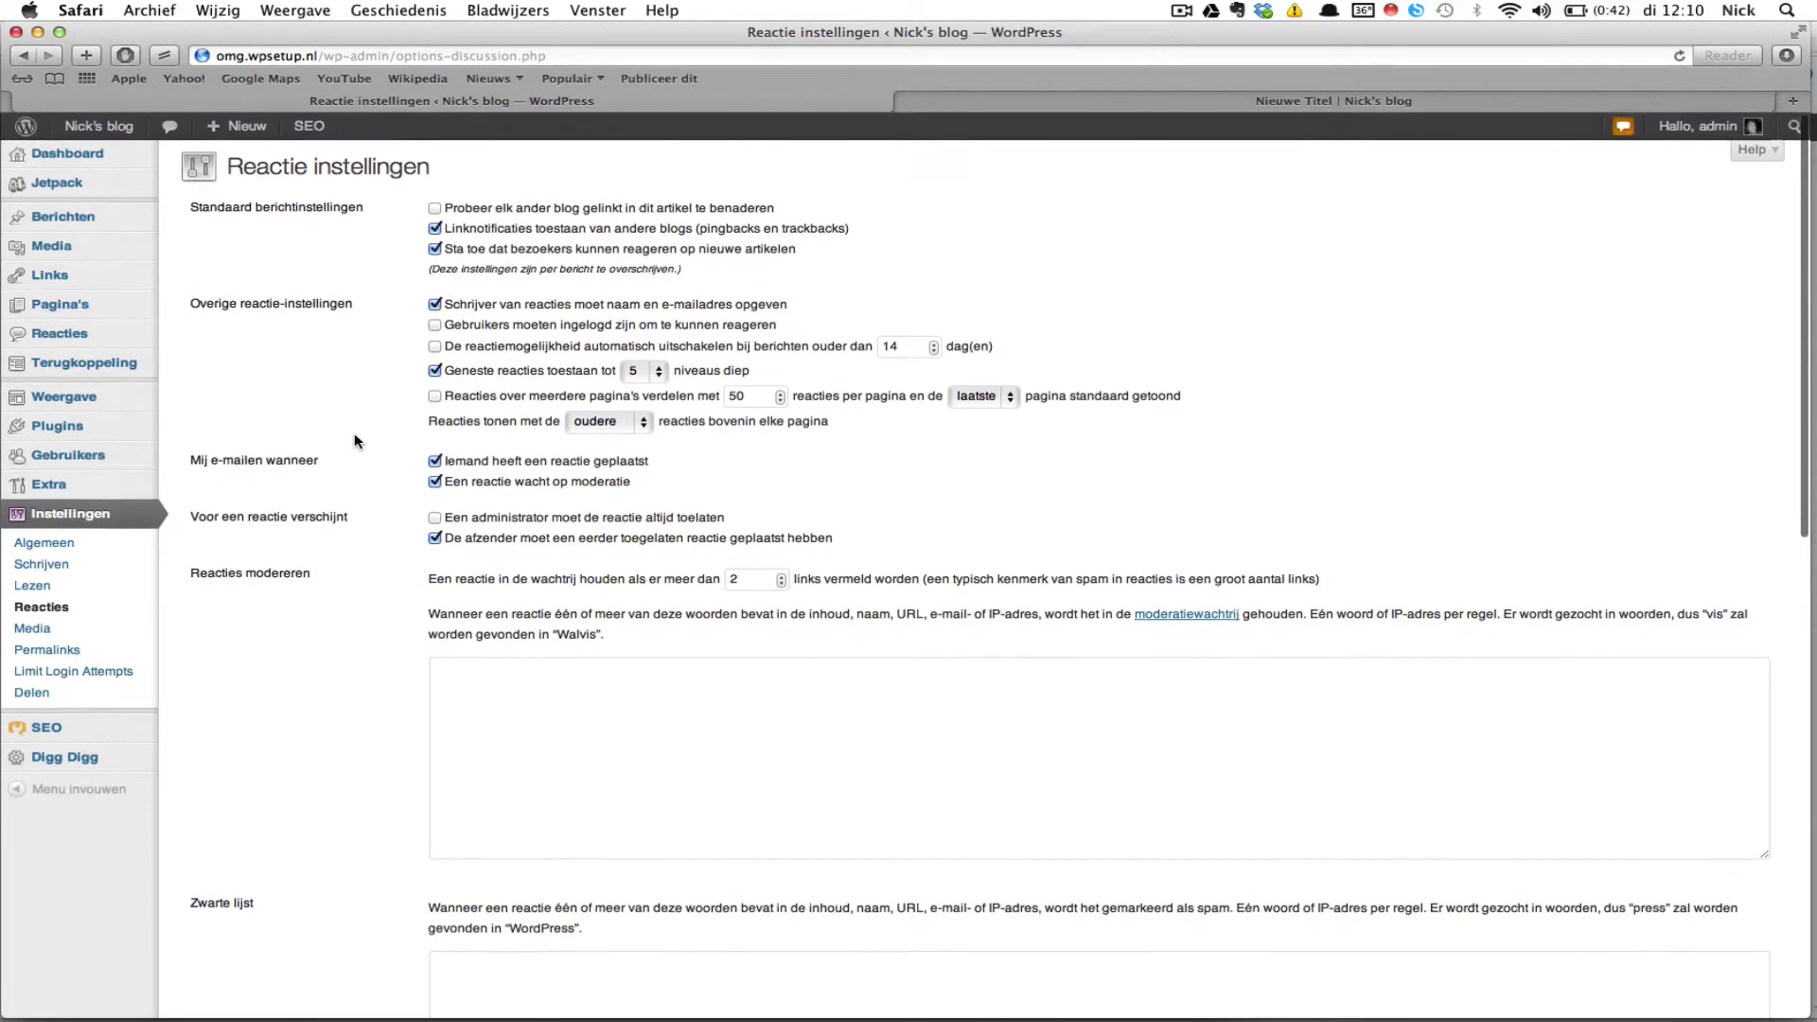
scroll(353, 441, "up", 5)
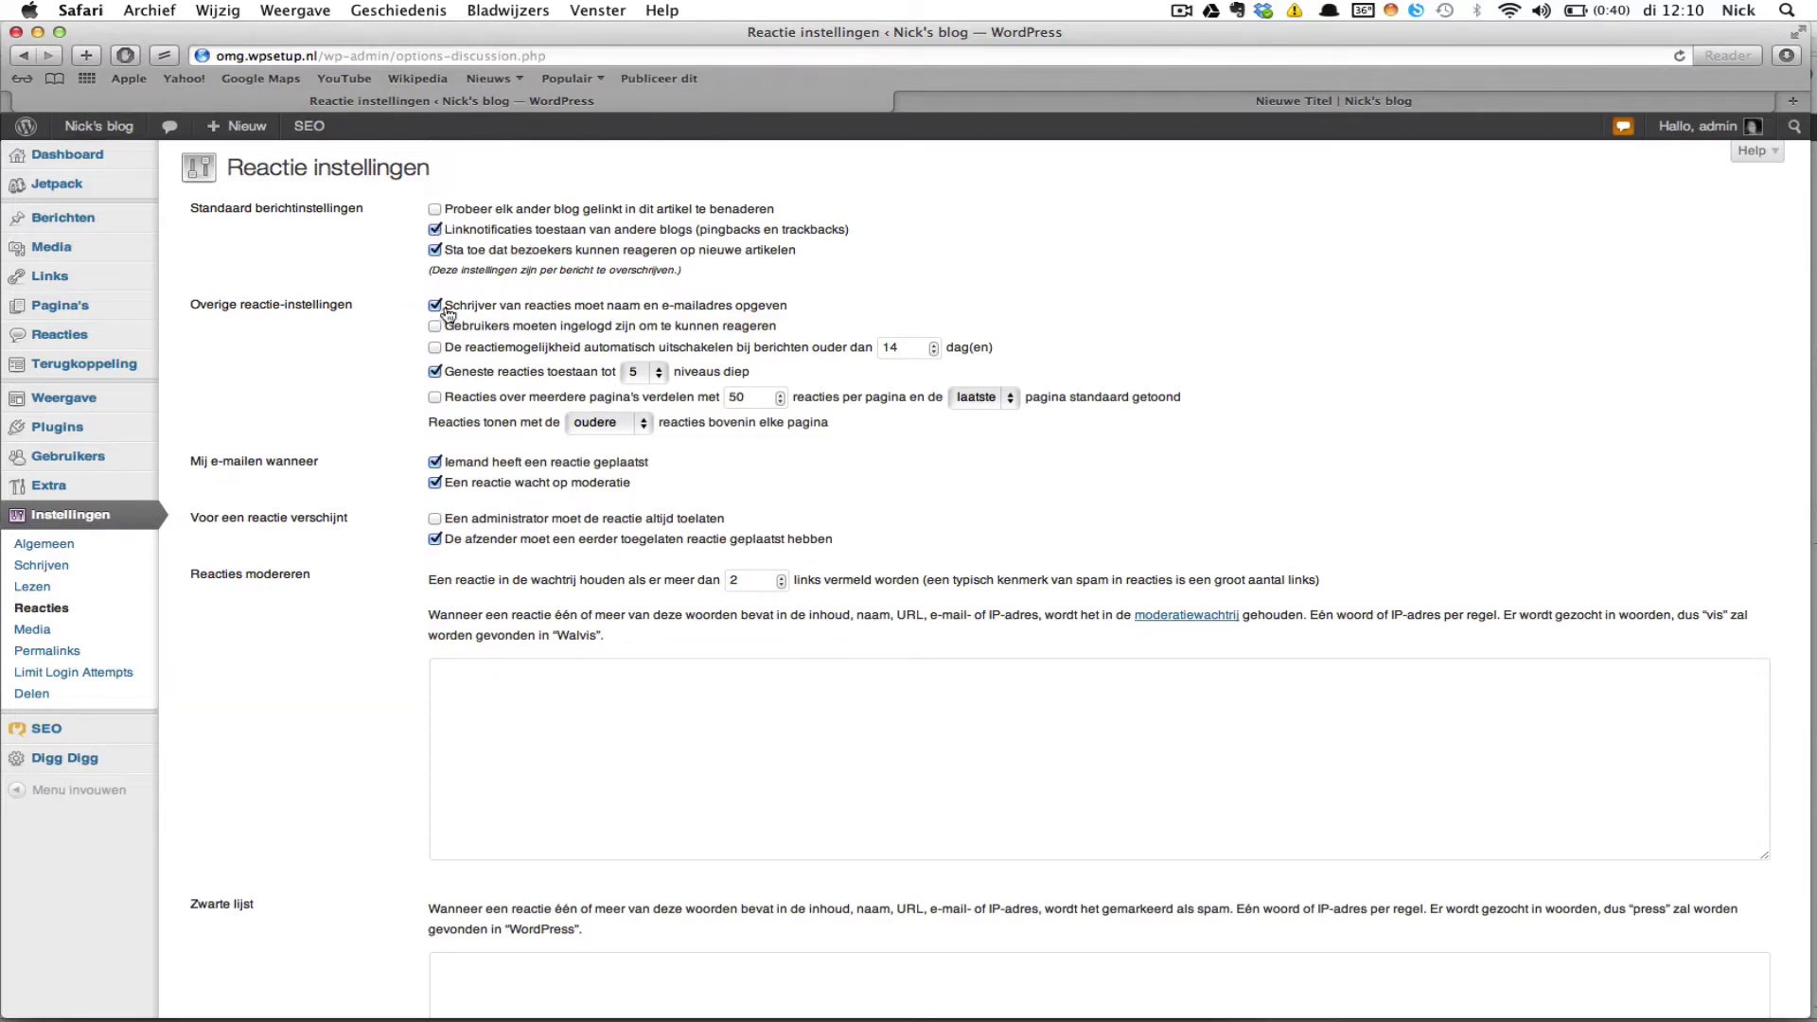
scroll(511, 360, "down", 1)
scroll(542, 383, "up", 1)
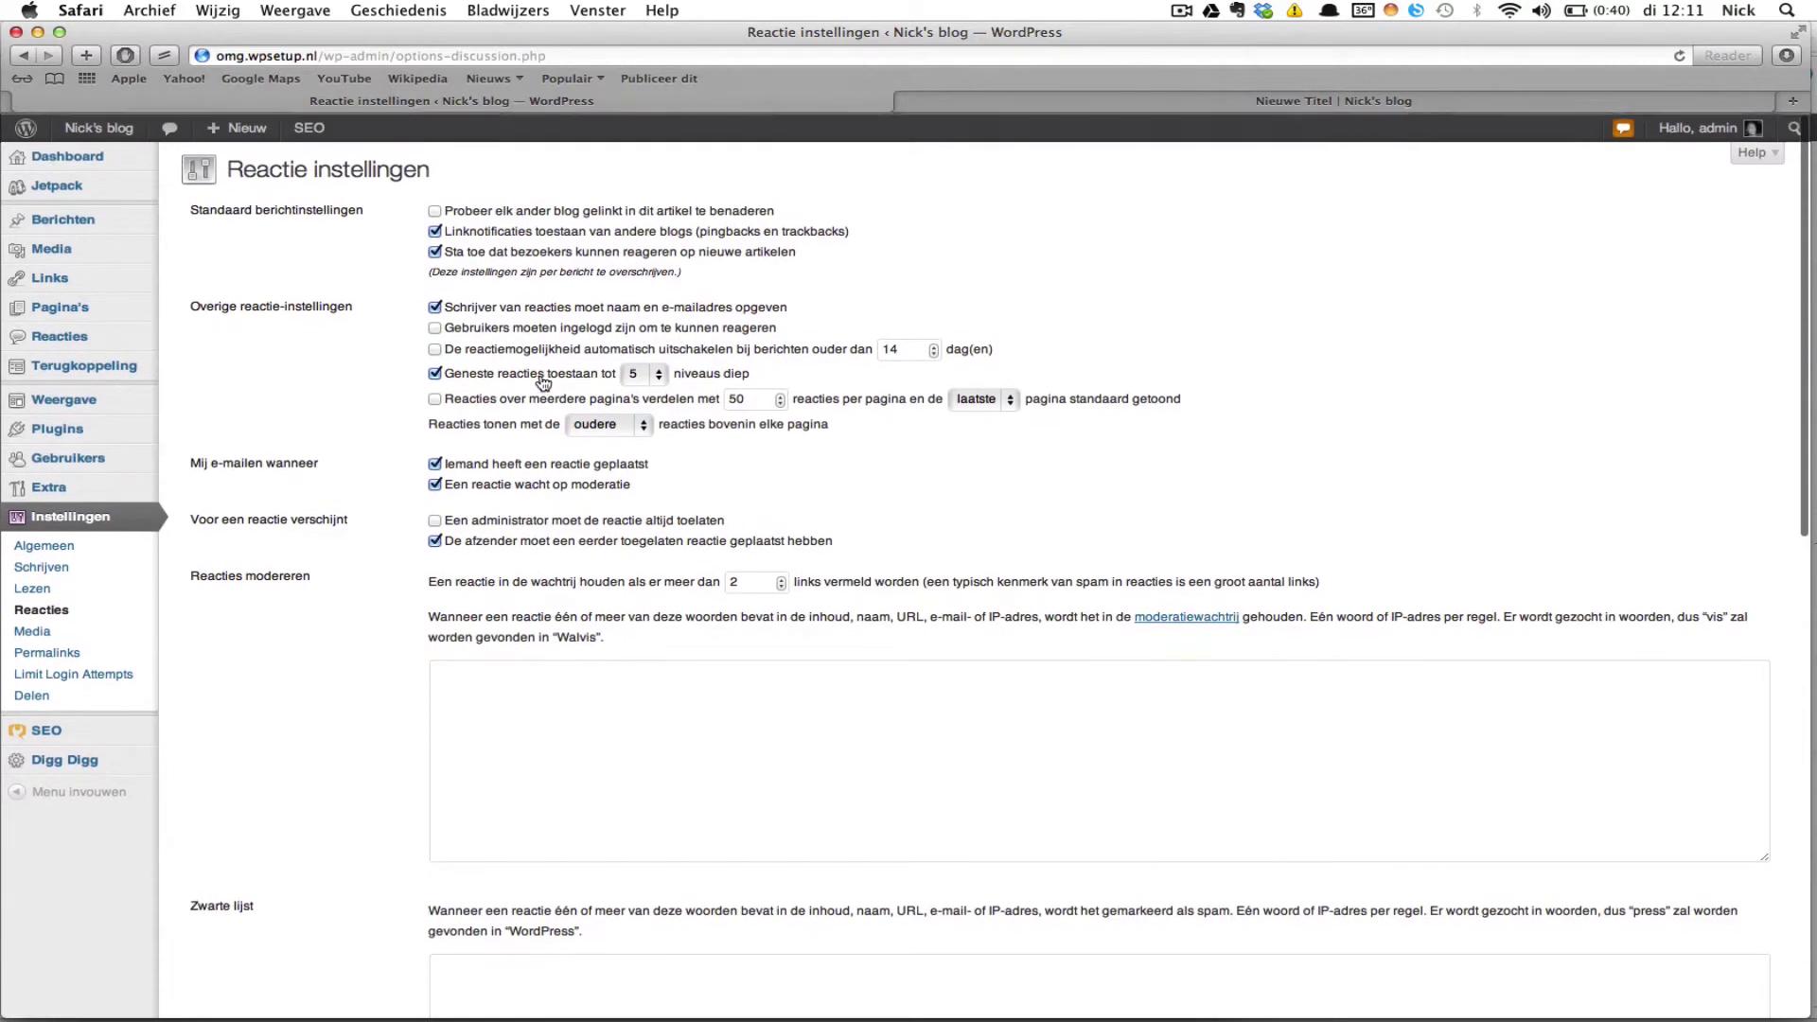
scroll(542, 382, "down", 1)
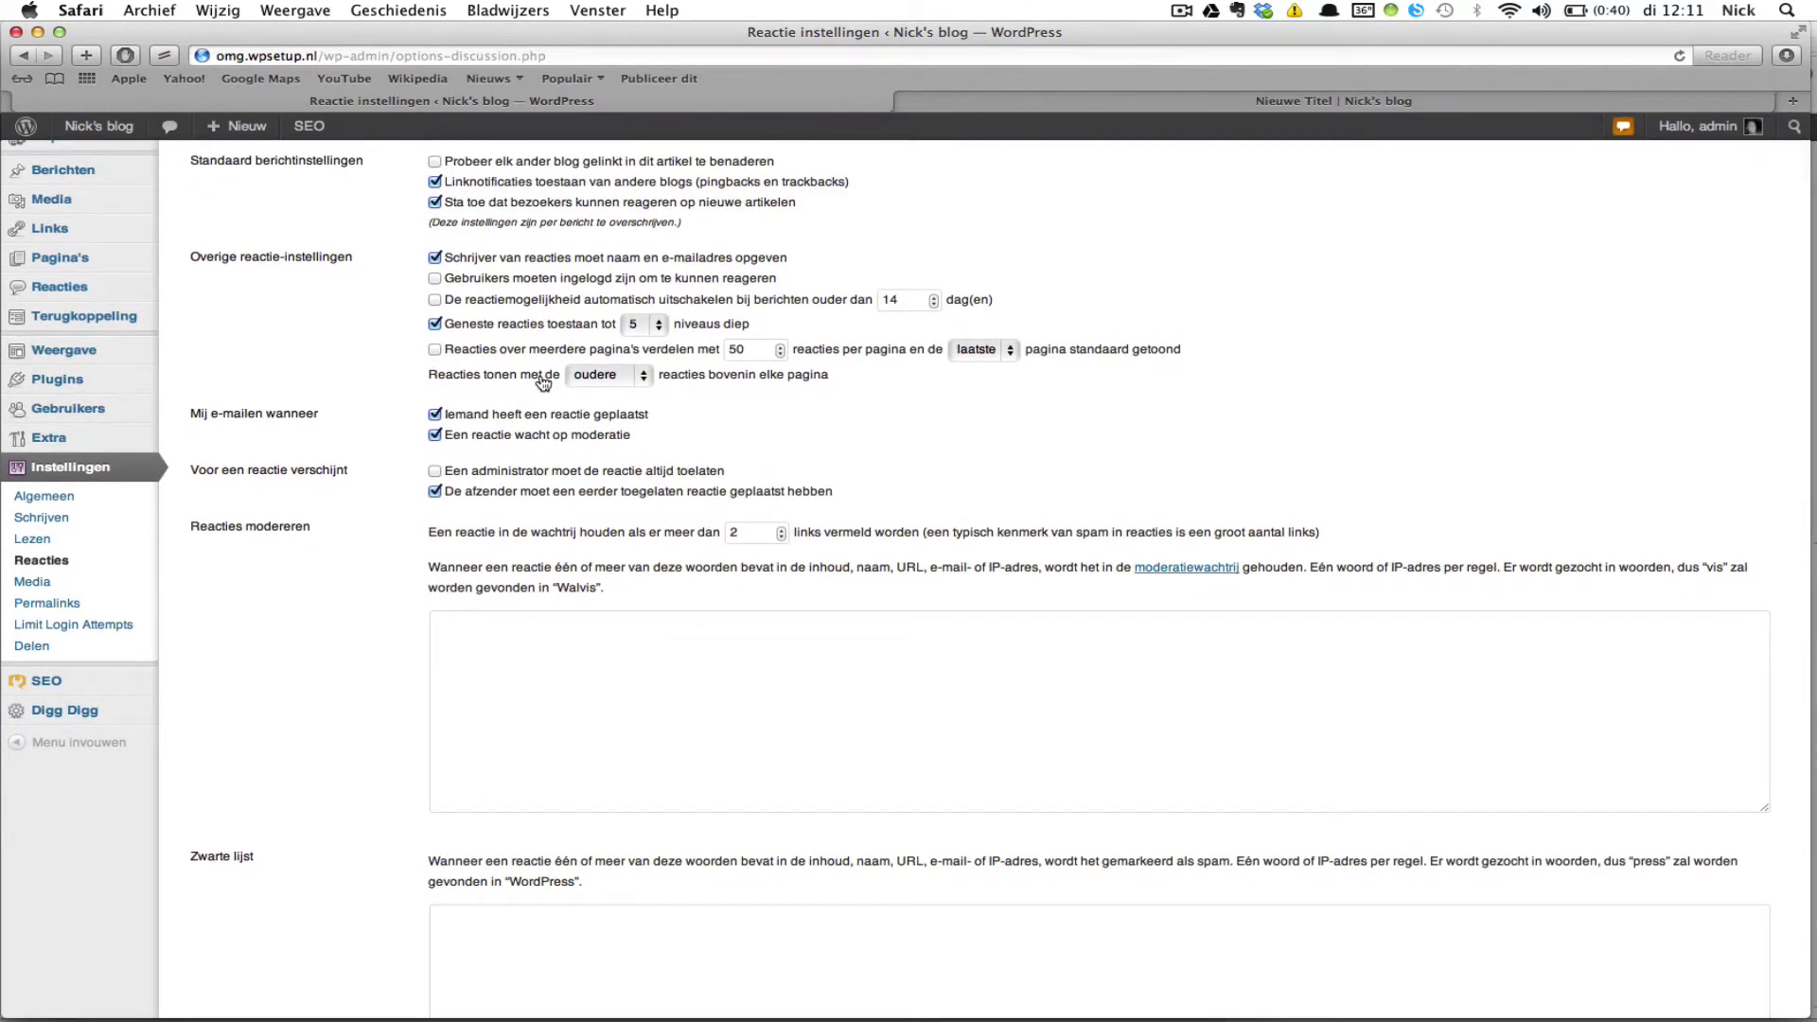
scroll(542, 382, "down", 1)
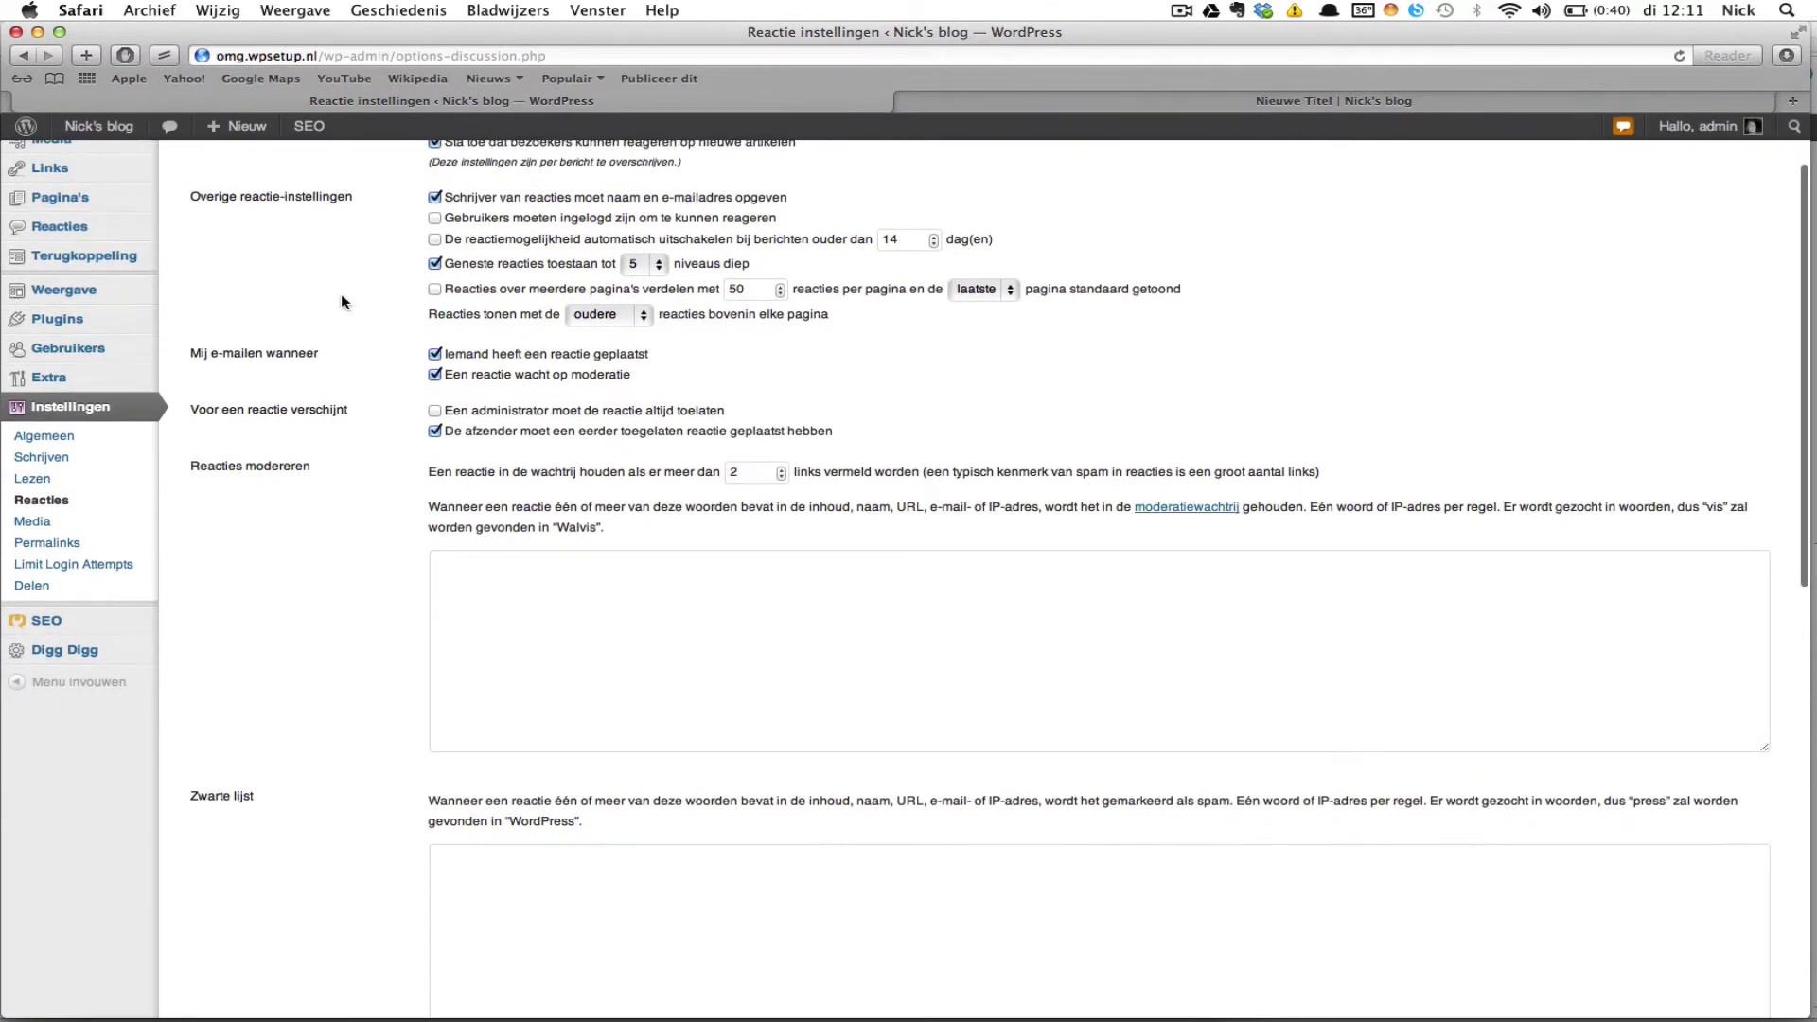
scroll(341, 300, "up", 2)
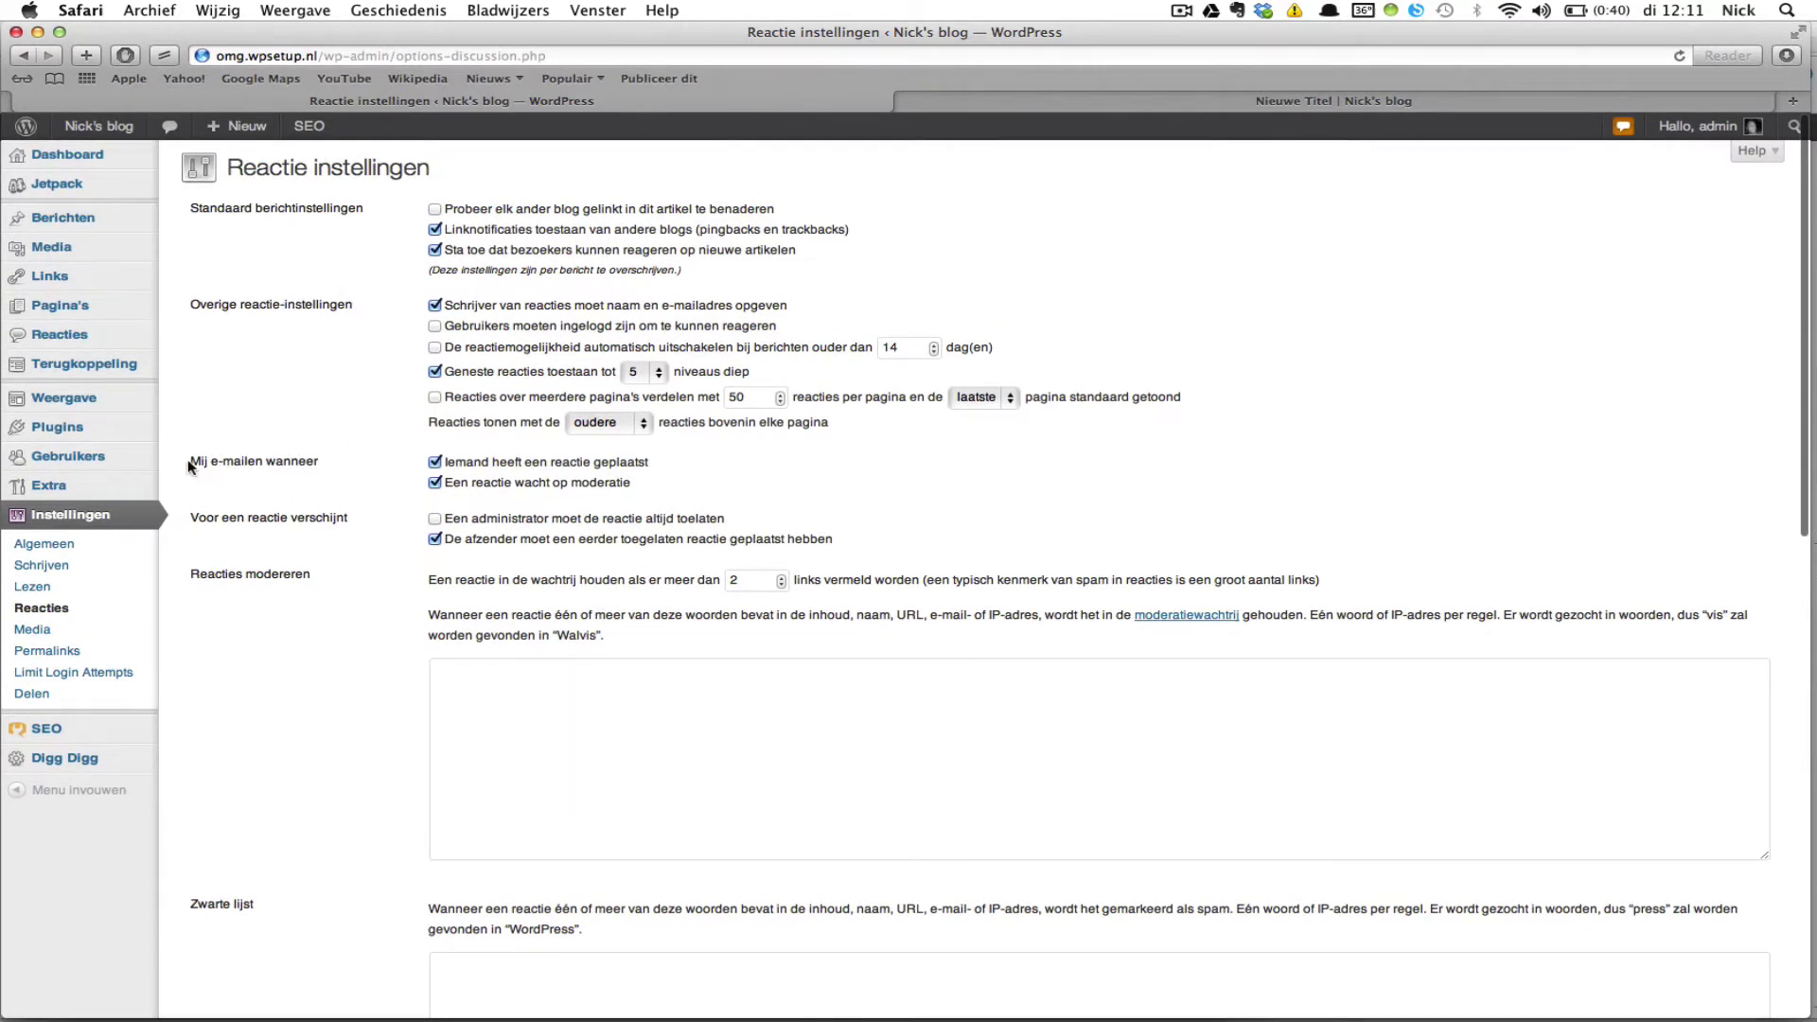
left_click_drag(192, 460, 321, 466)
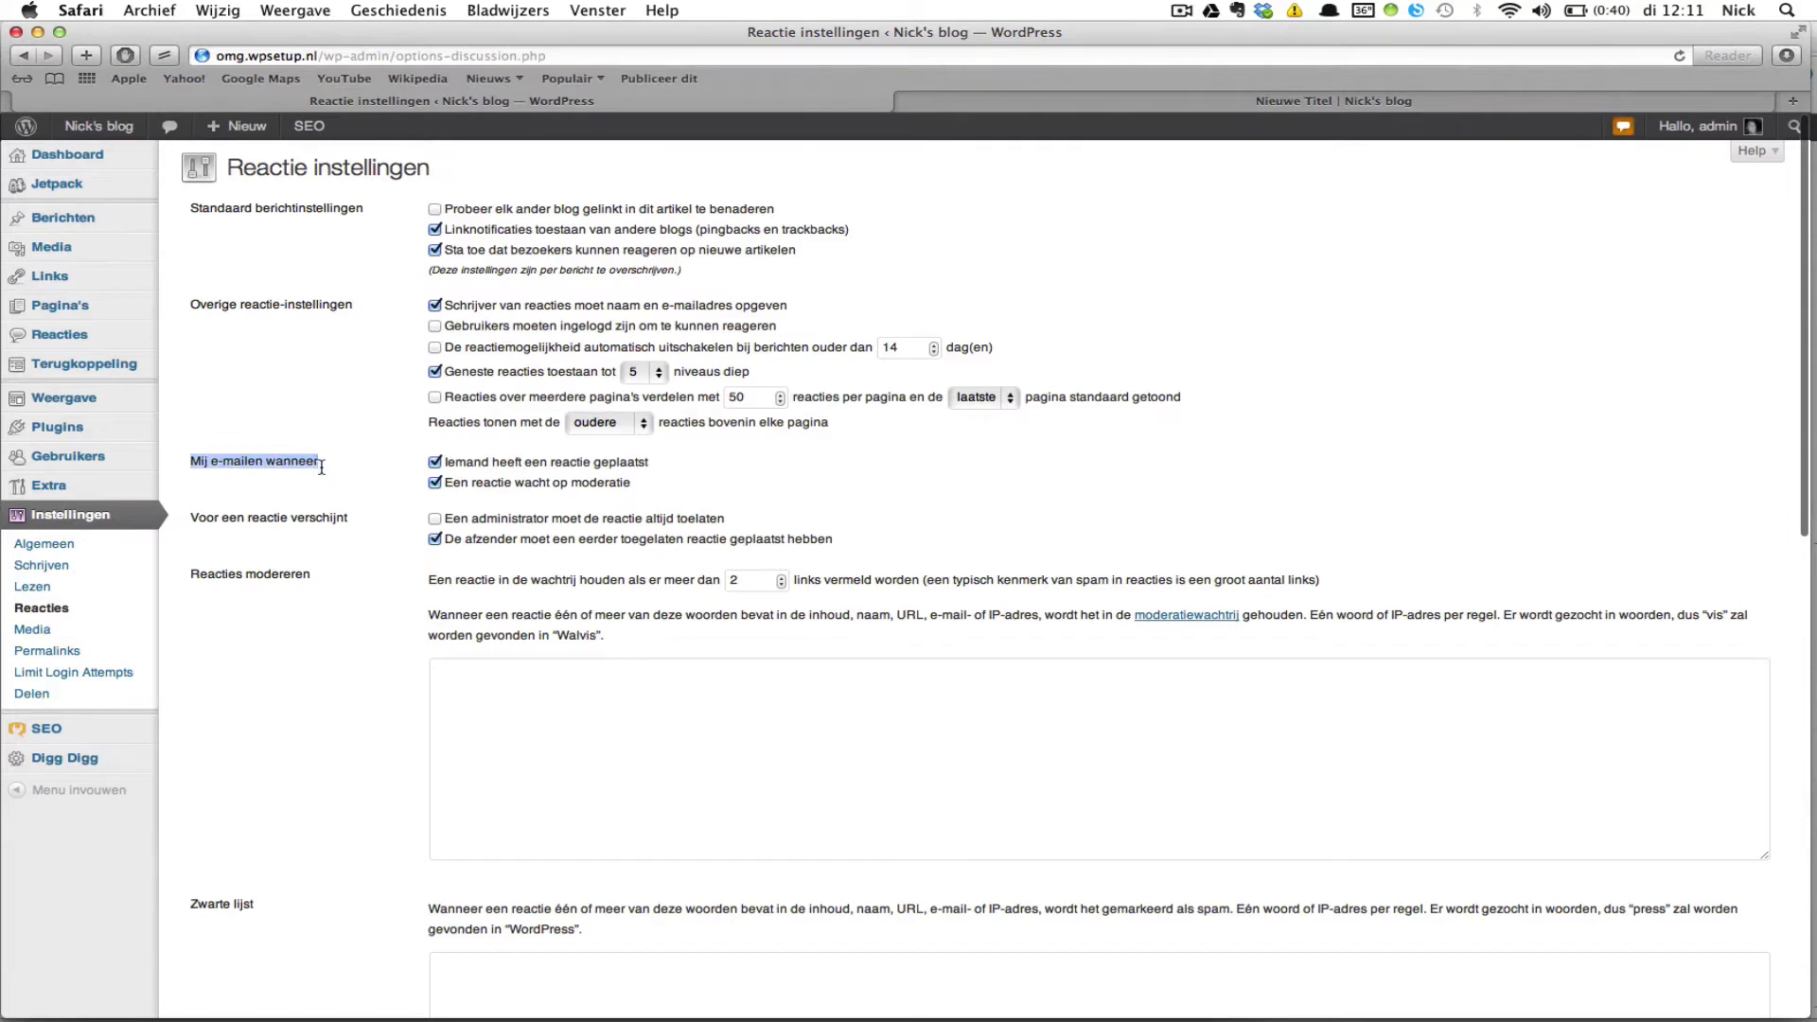
left_click(322, 467)
scroll(438, 541, "down", 1)
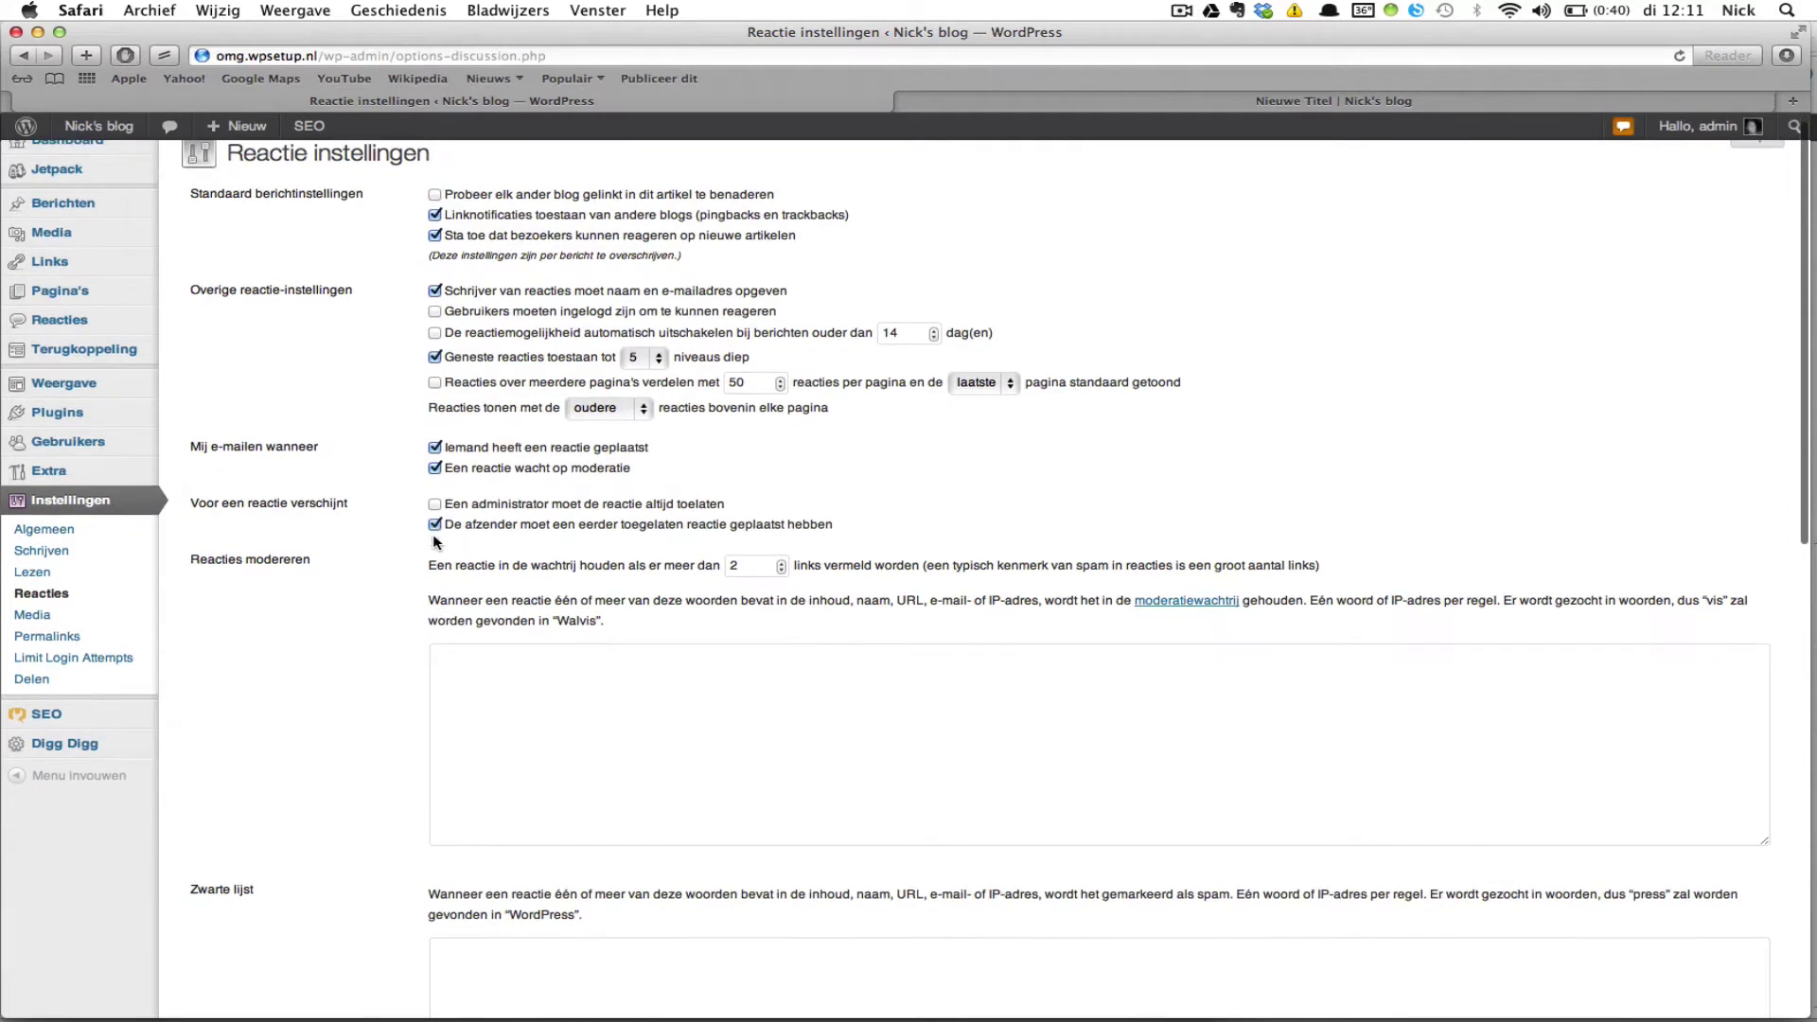
scroll(433, 534, "down", 2)
scroll(434, 535, "up", 1)
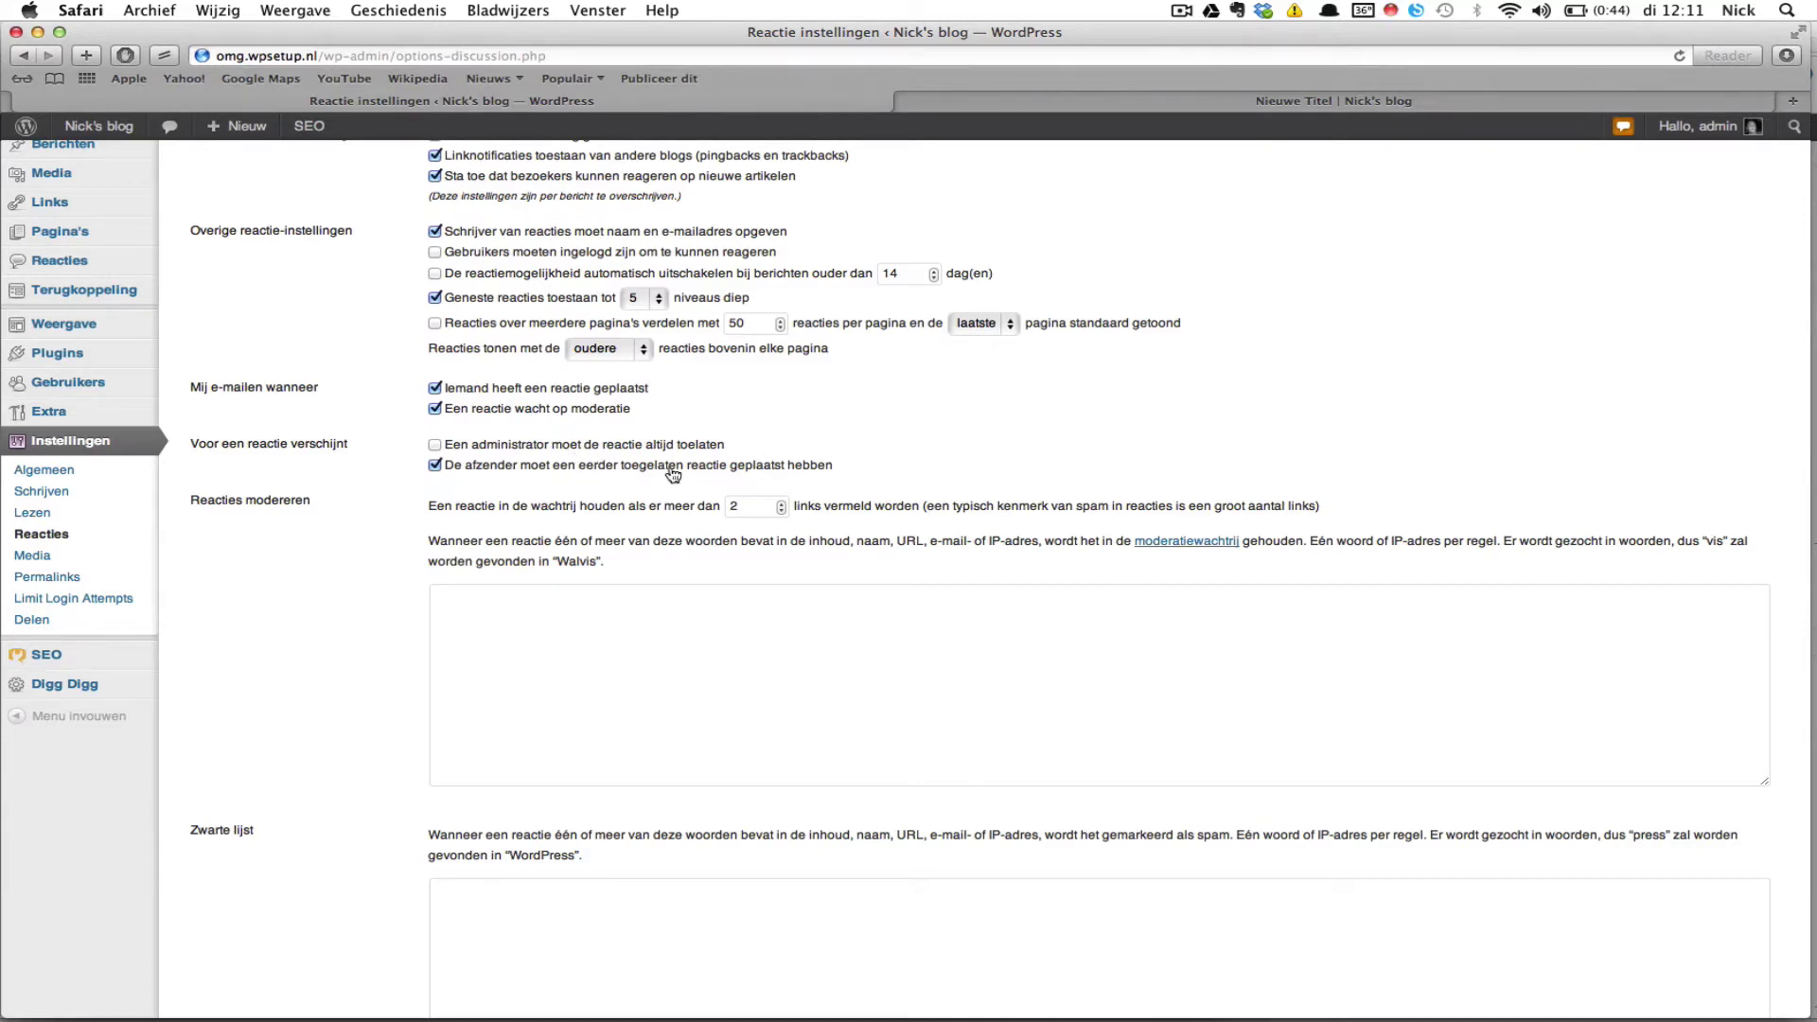
scroll(679, 407, "up", 2)
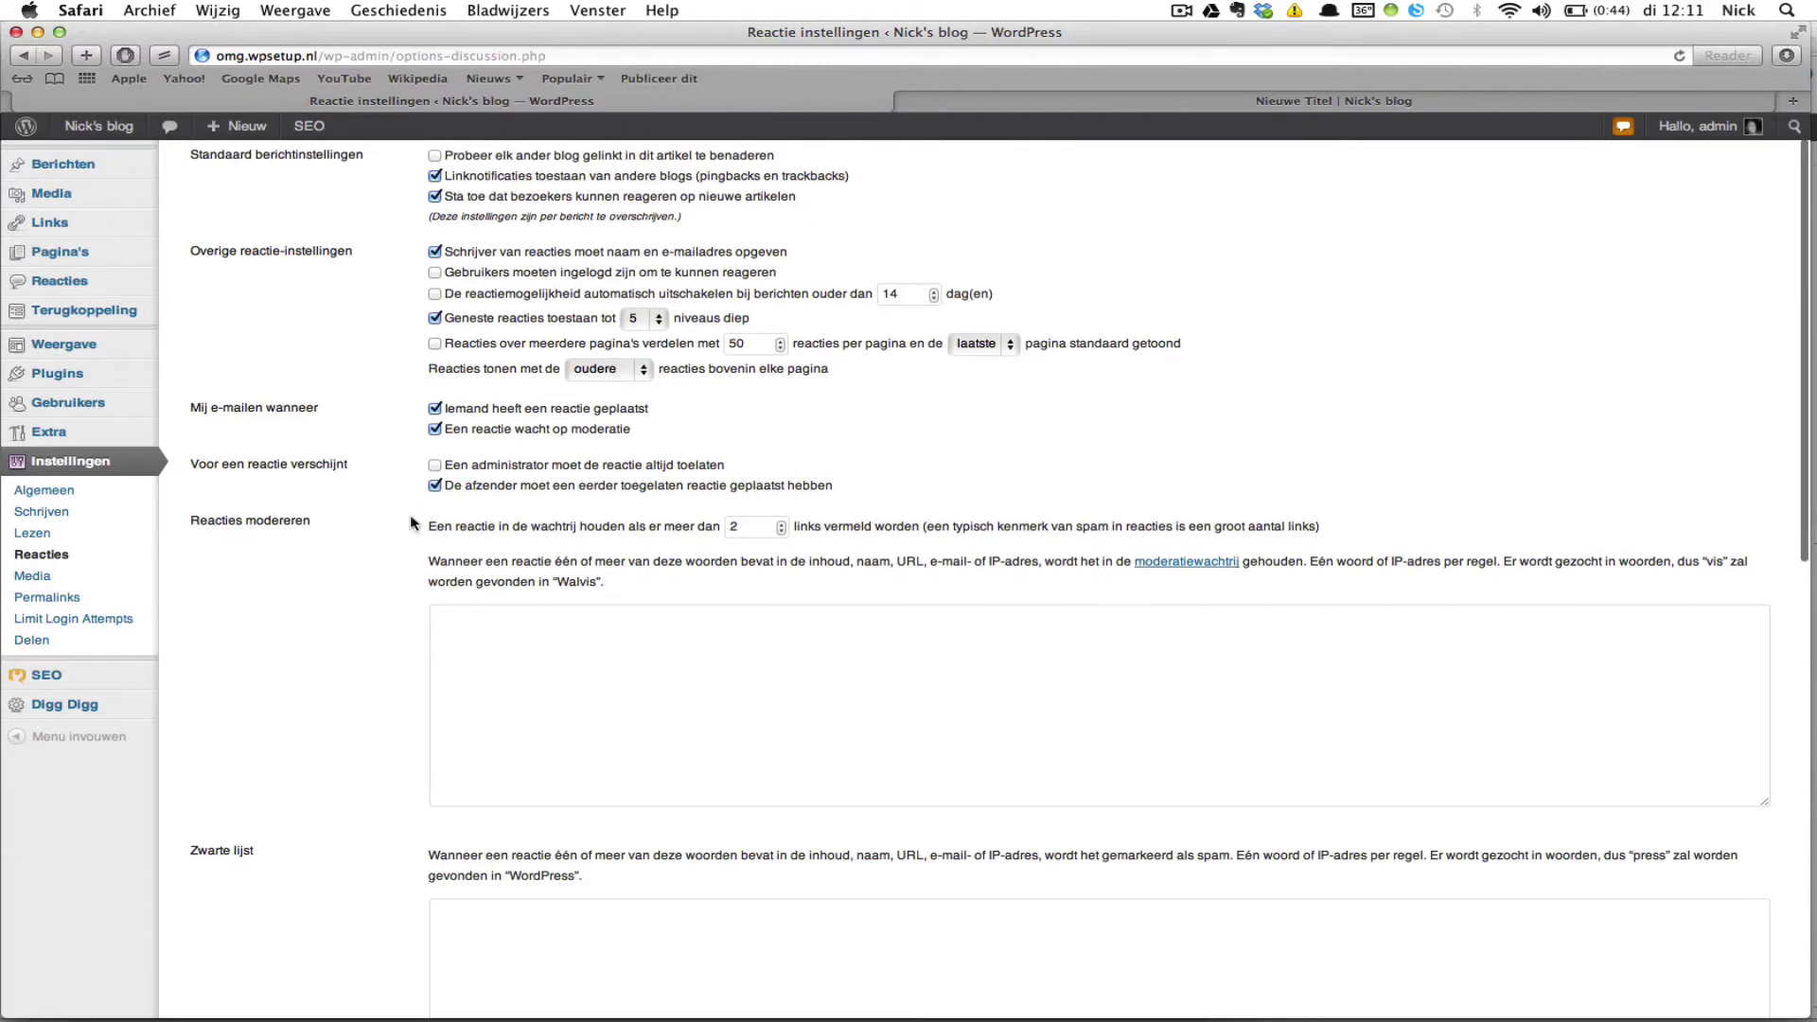
scroll(695, 539, "up", 2)
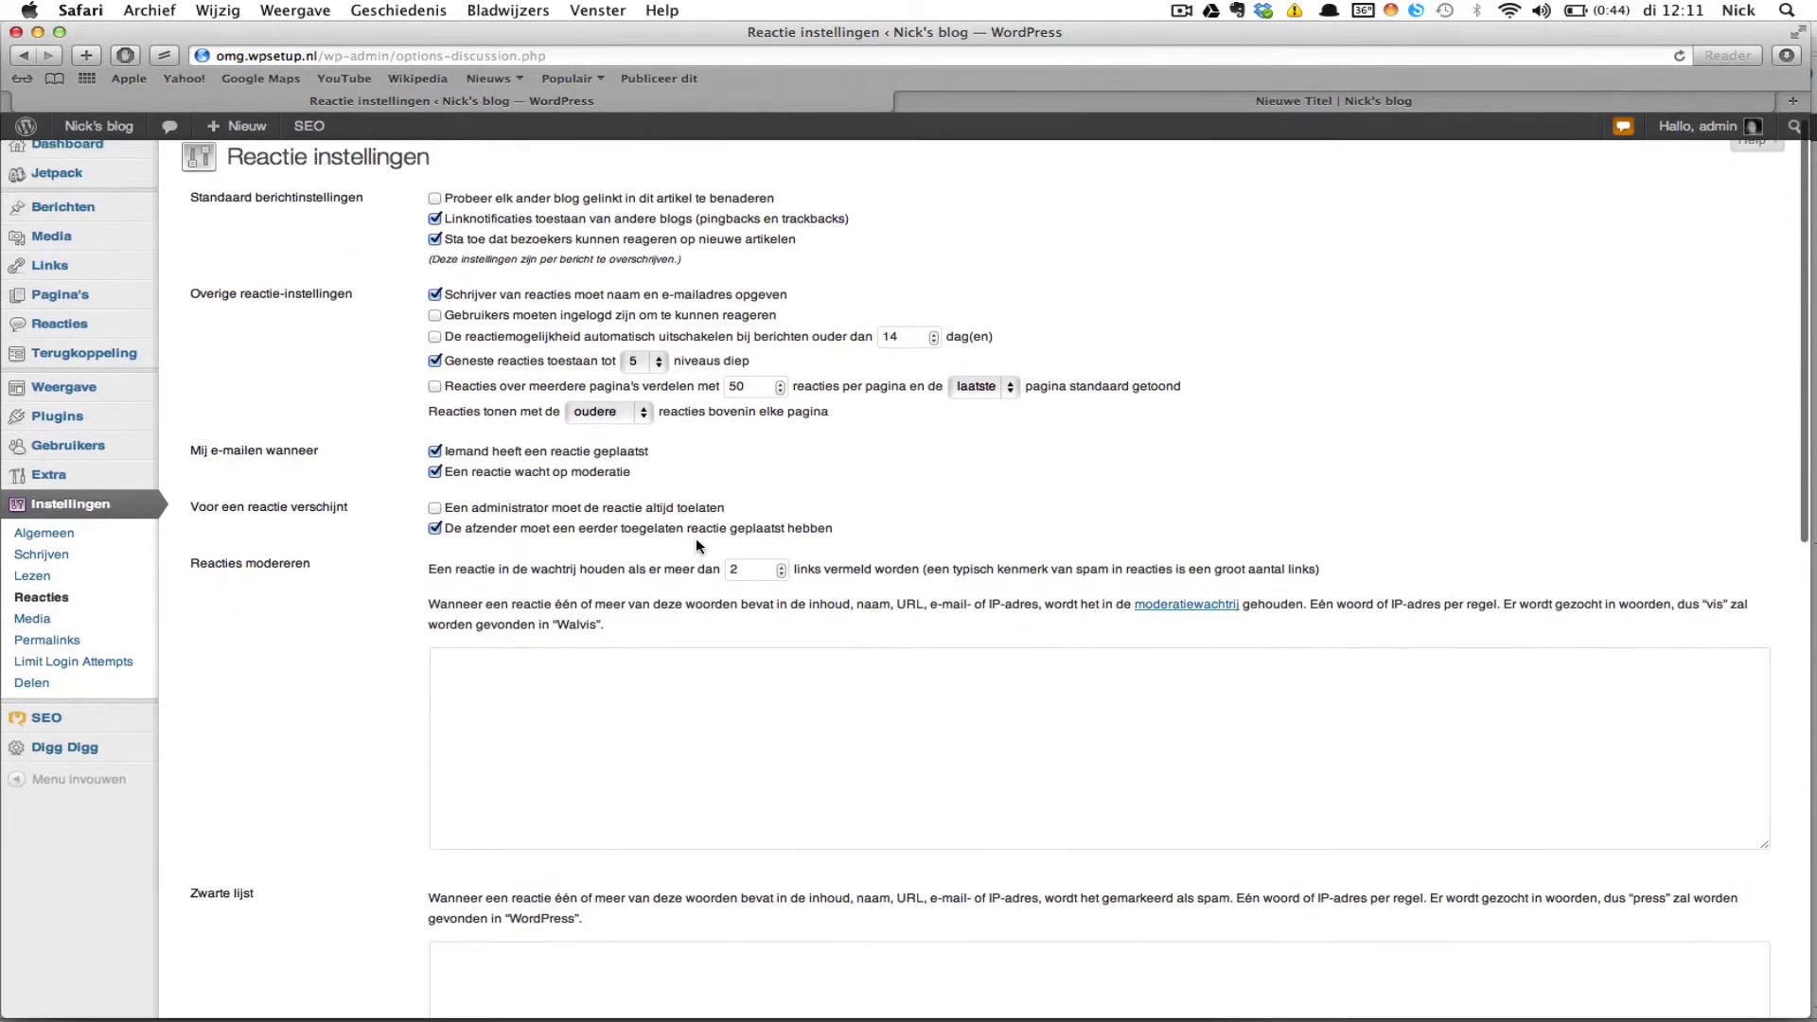
scroll(696, 541, "up", 1)
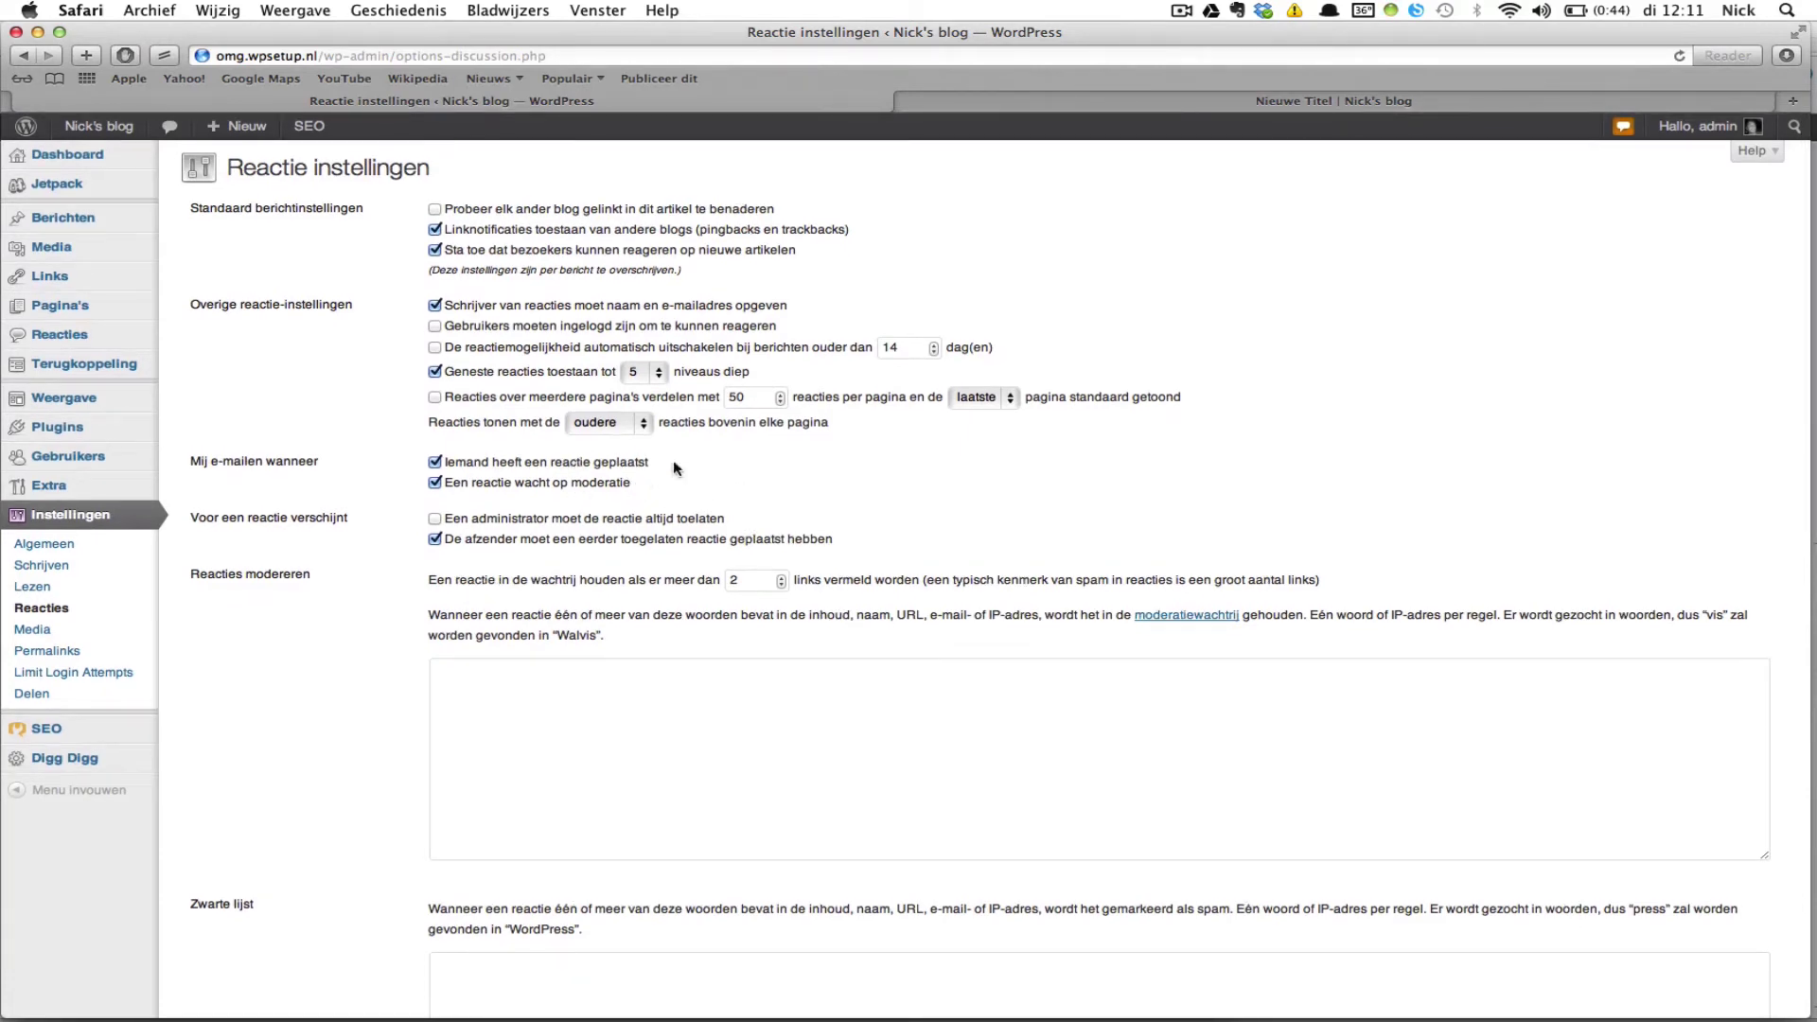
scroll(737, 489, "down", 1)
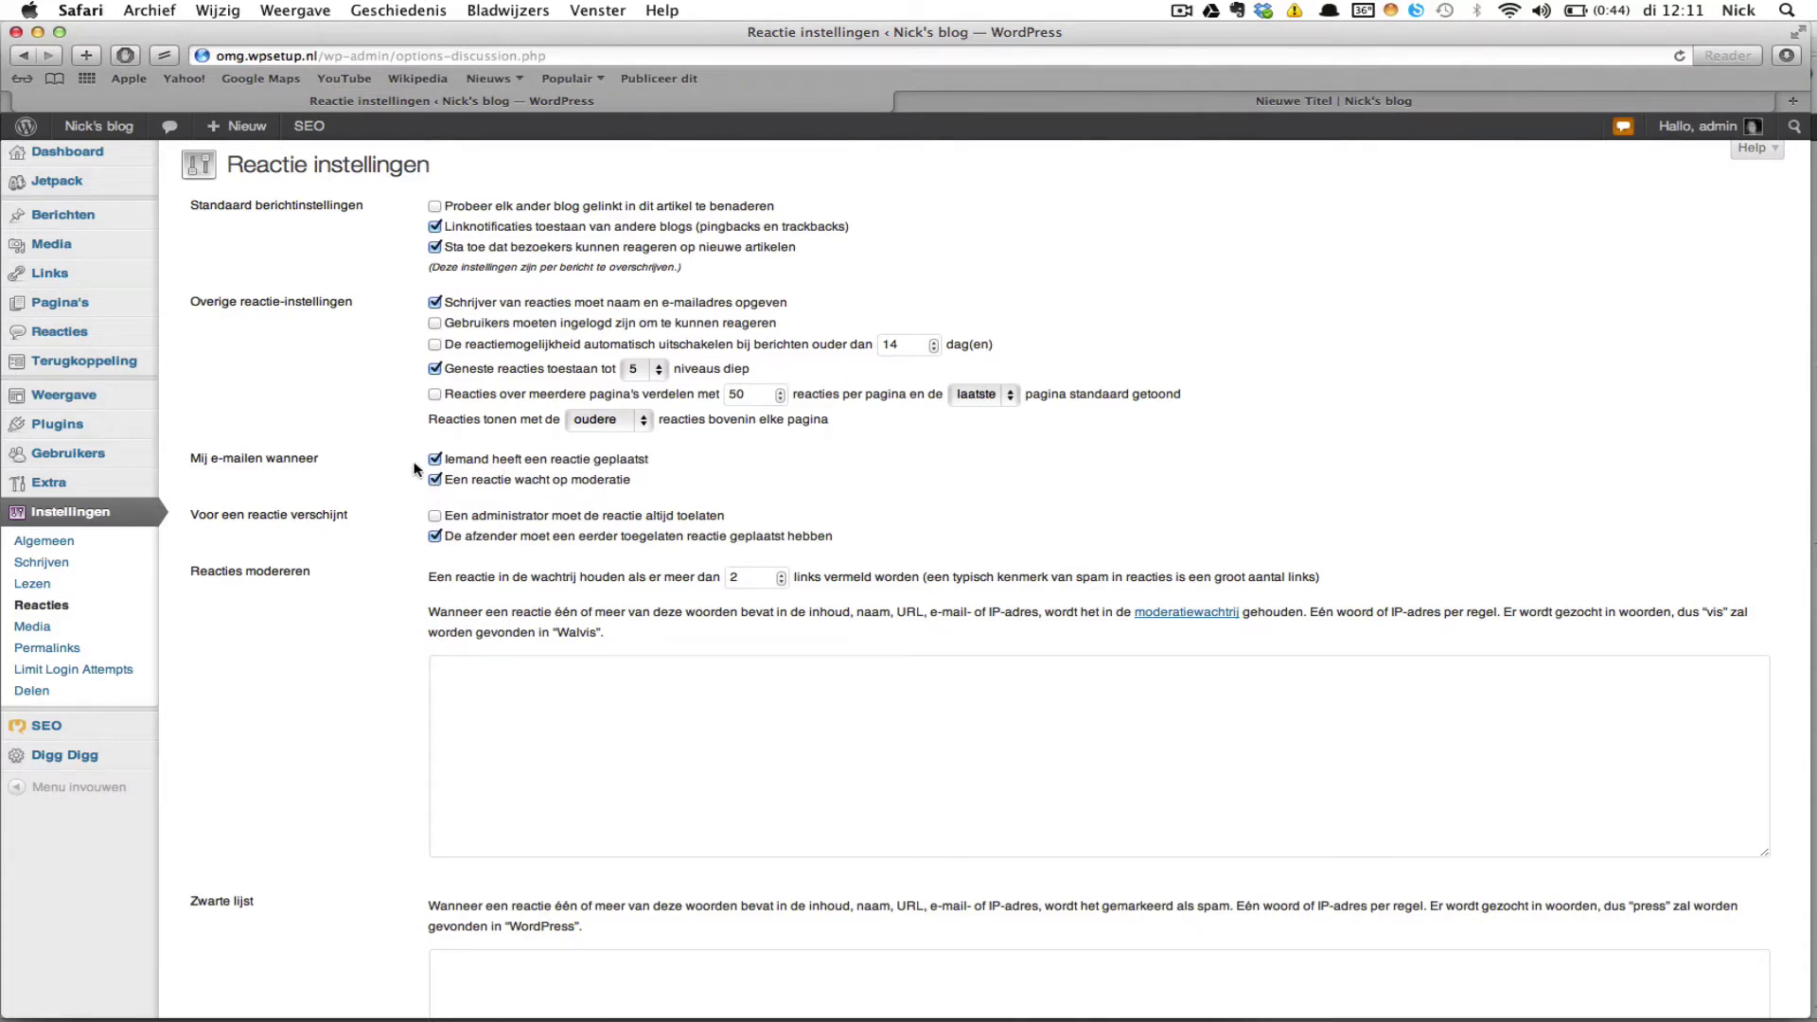
scroll(416, 468, "up", 2)
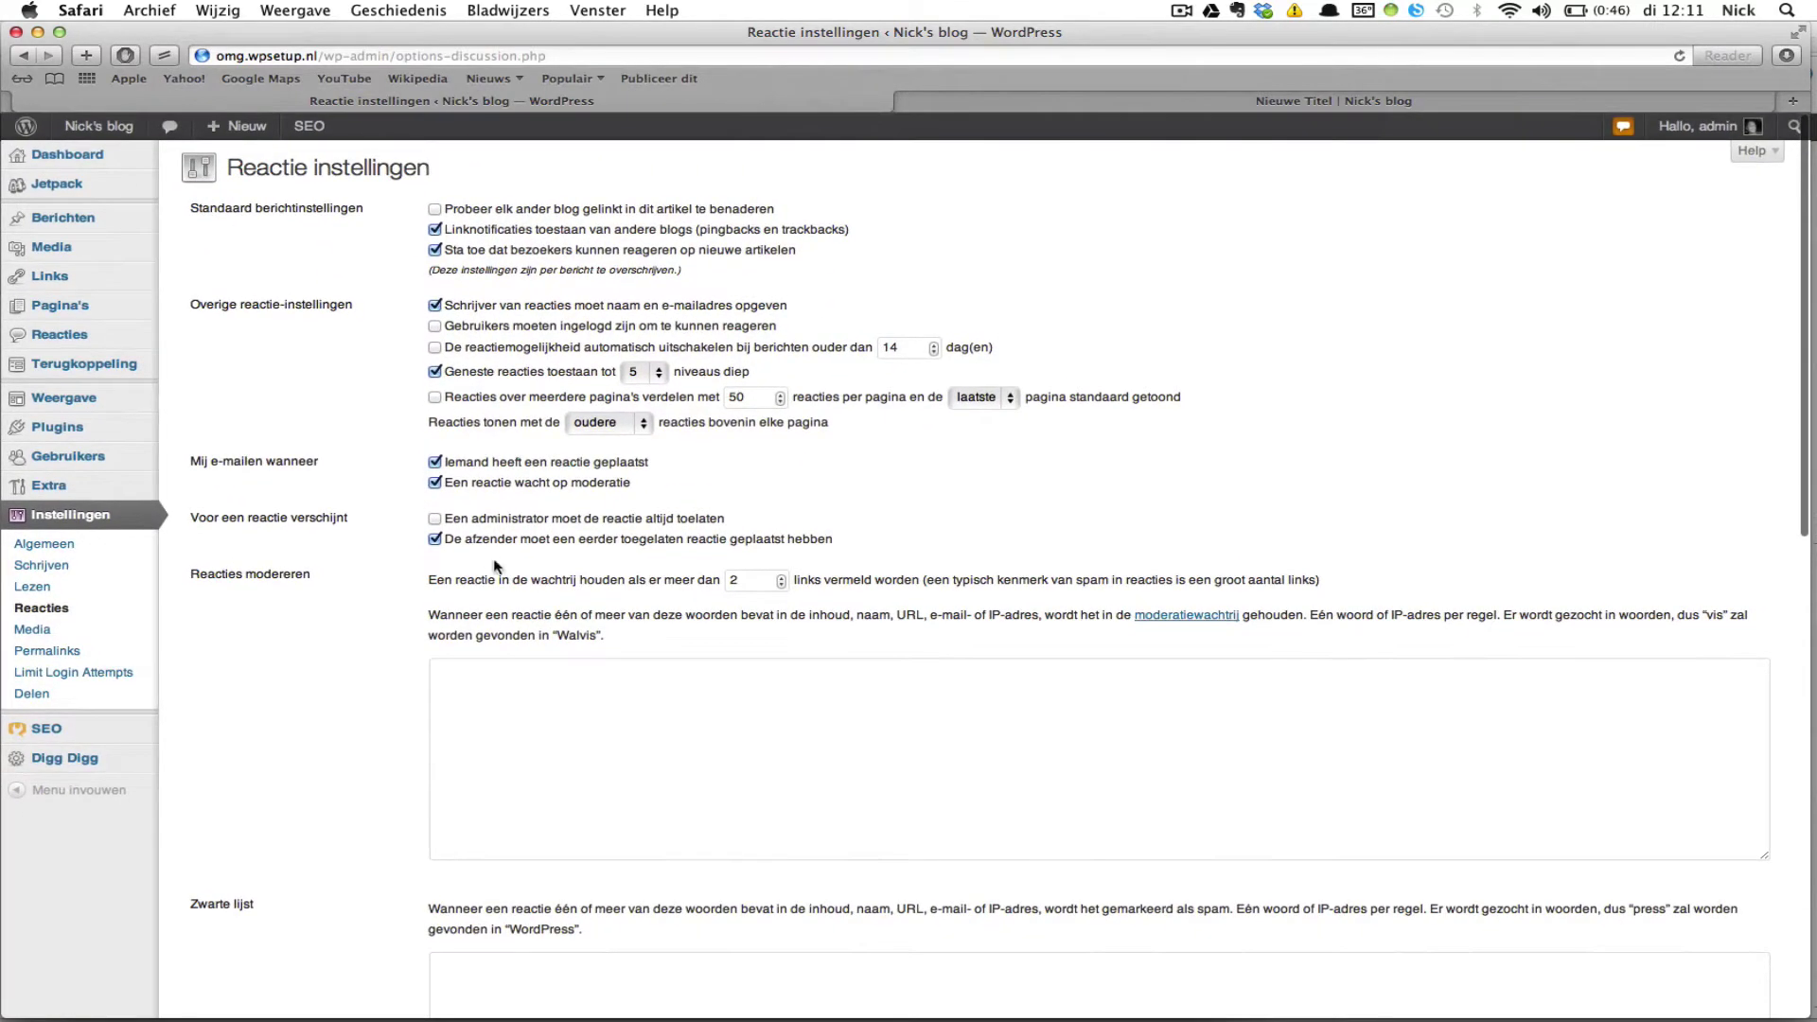
scroll(452, 523, "down", 3)
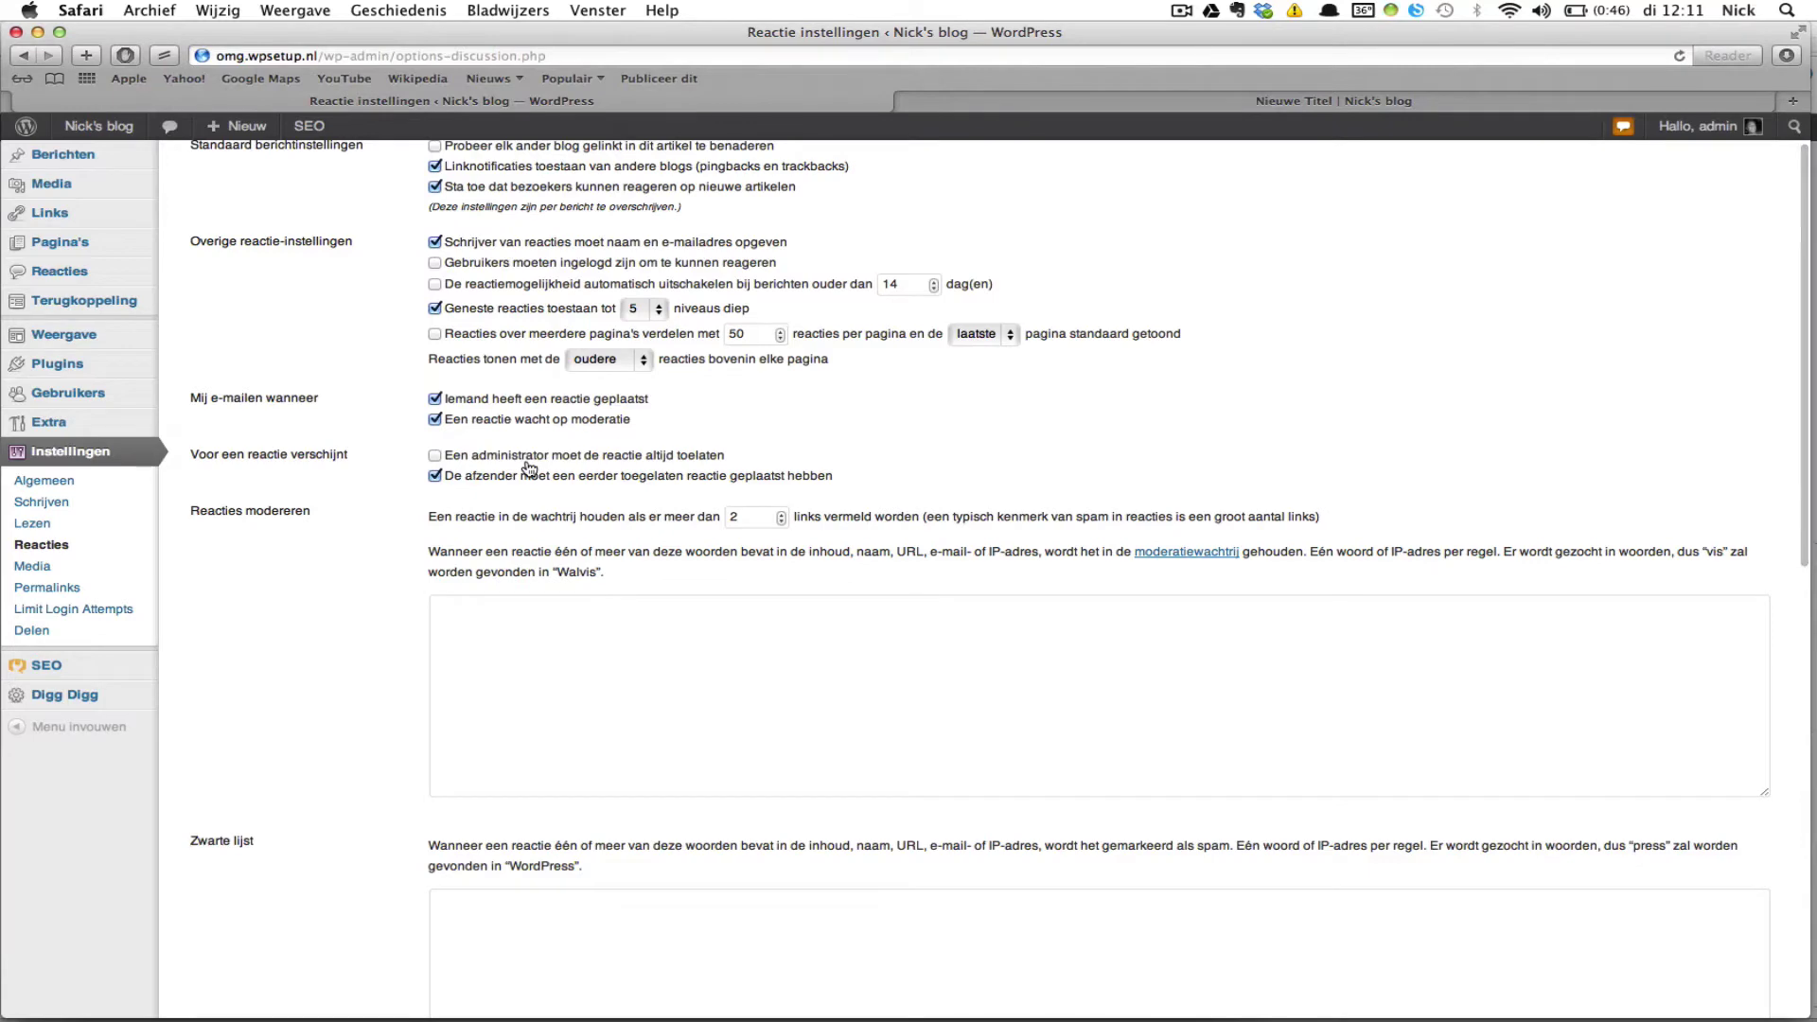
scroll(530, 454, "down", 1)
scroll(527, 452, "down", 2)
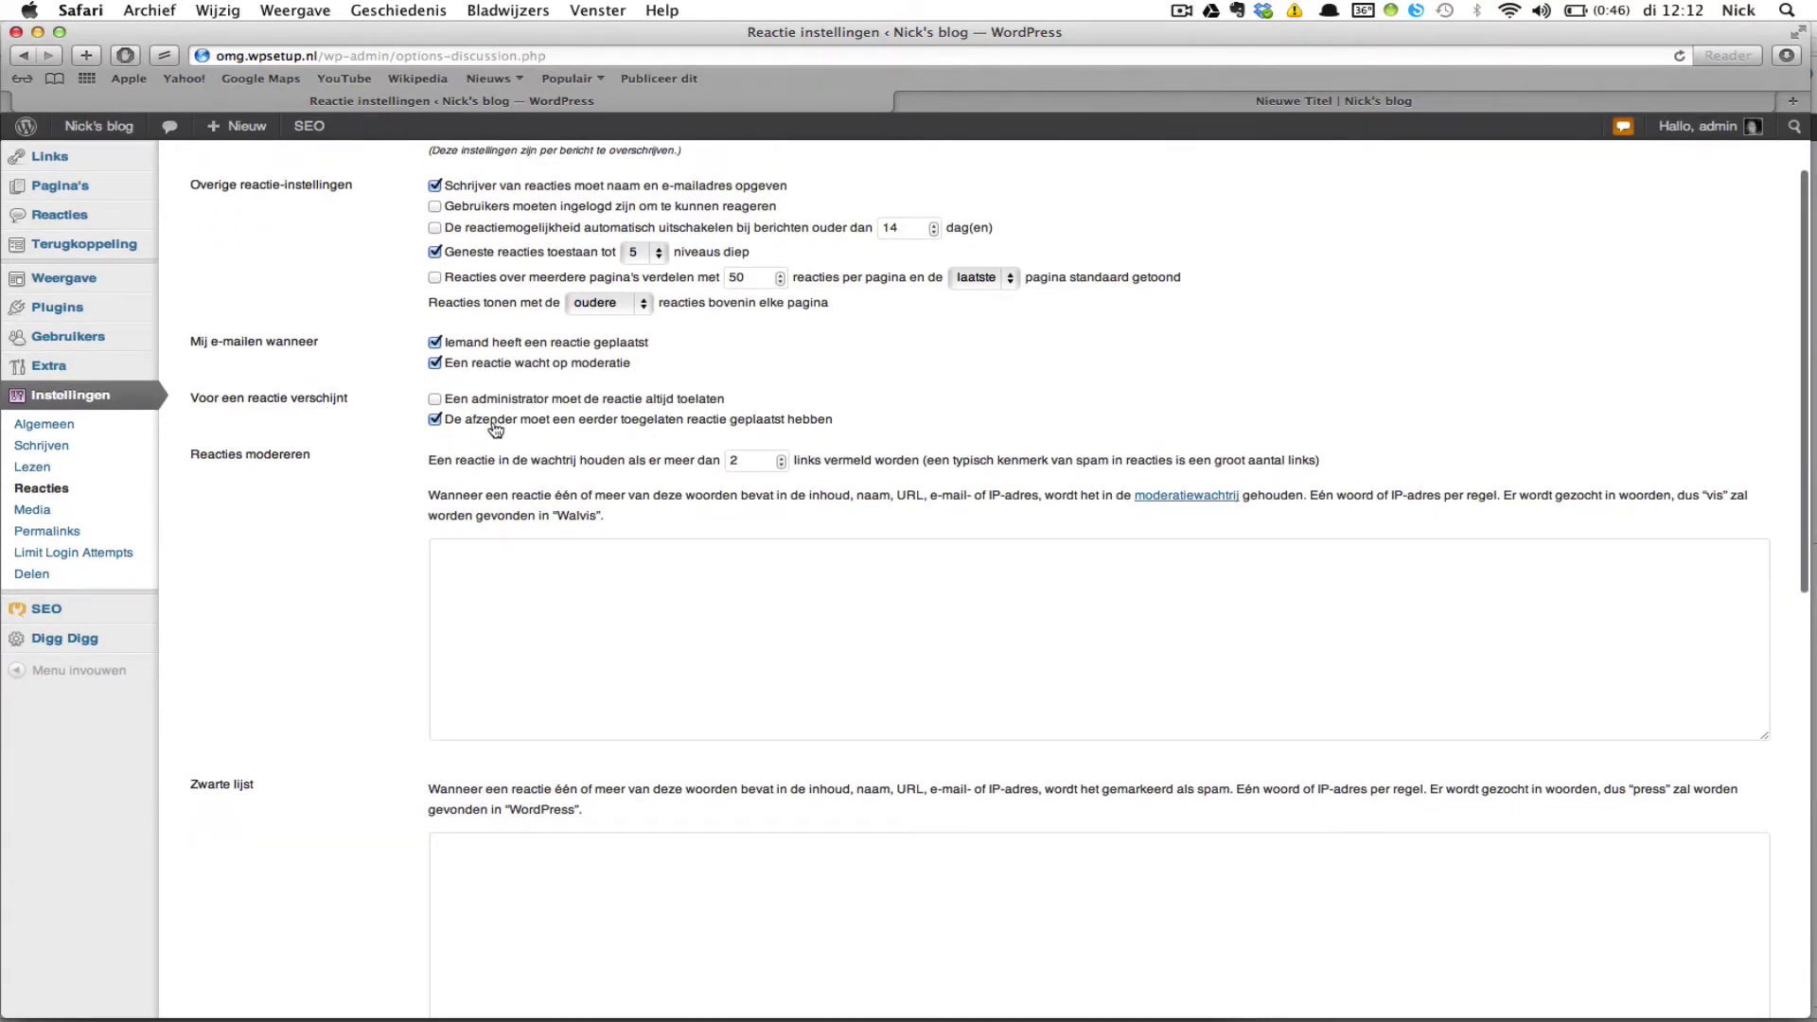
left_click(436, 420)
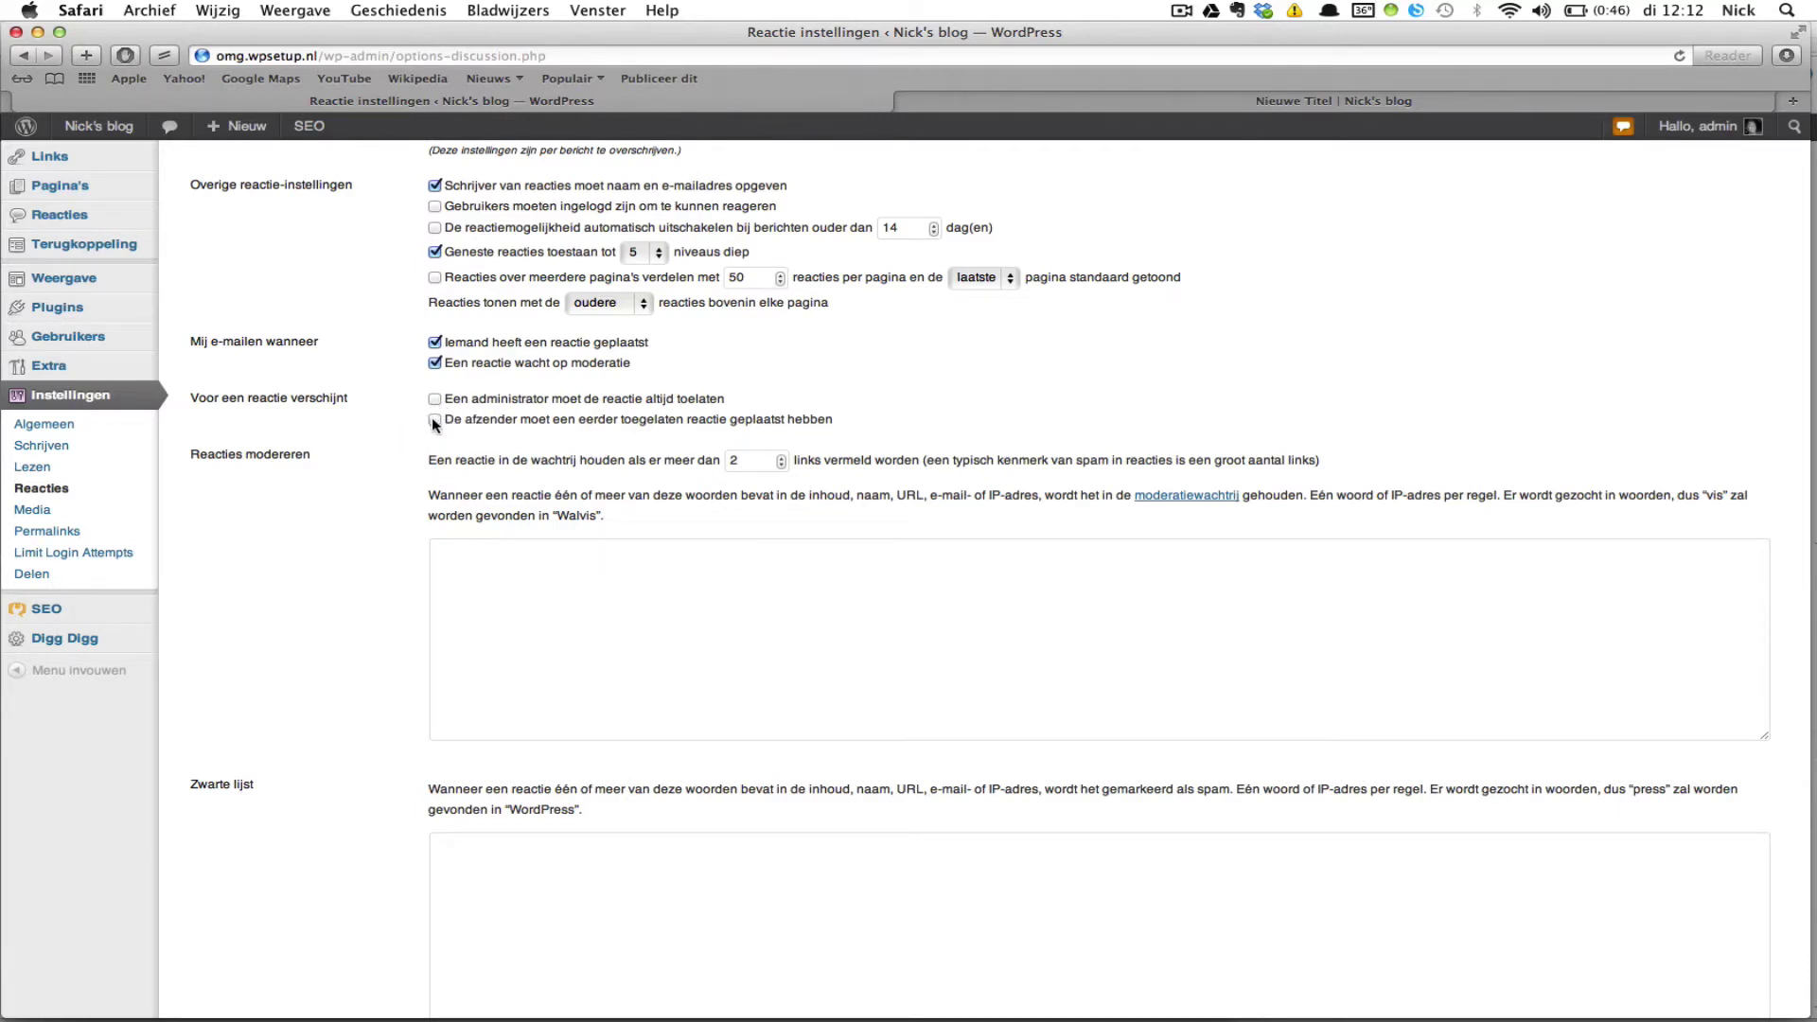
left_click(436, 420)
scroll(386, 433, "down", 2)
scroll(386, 438, "up", 2)
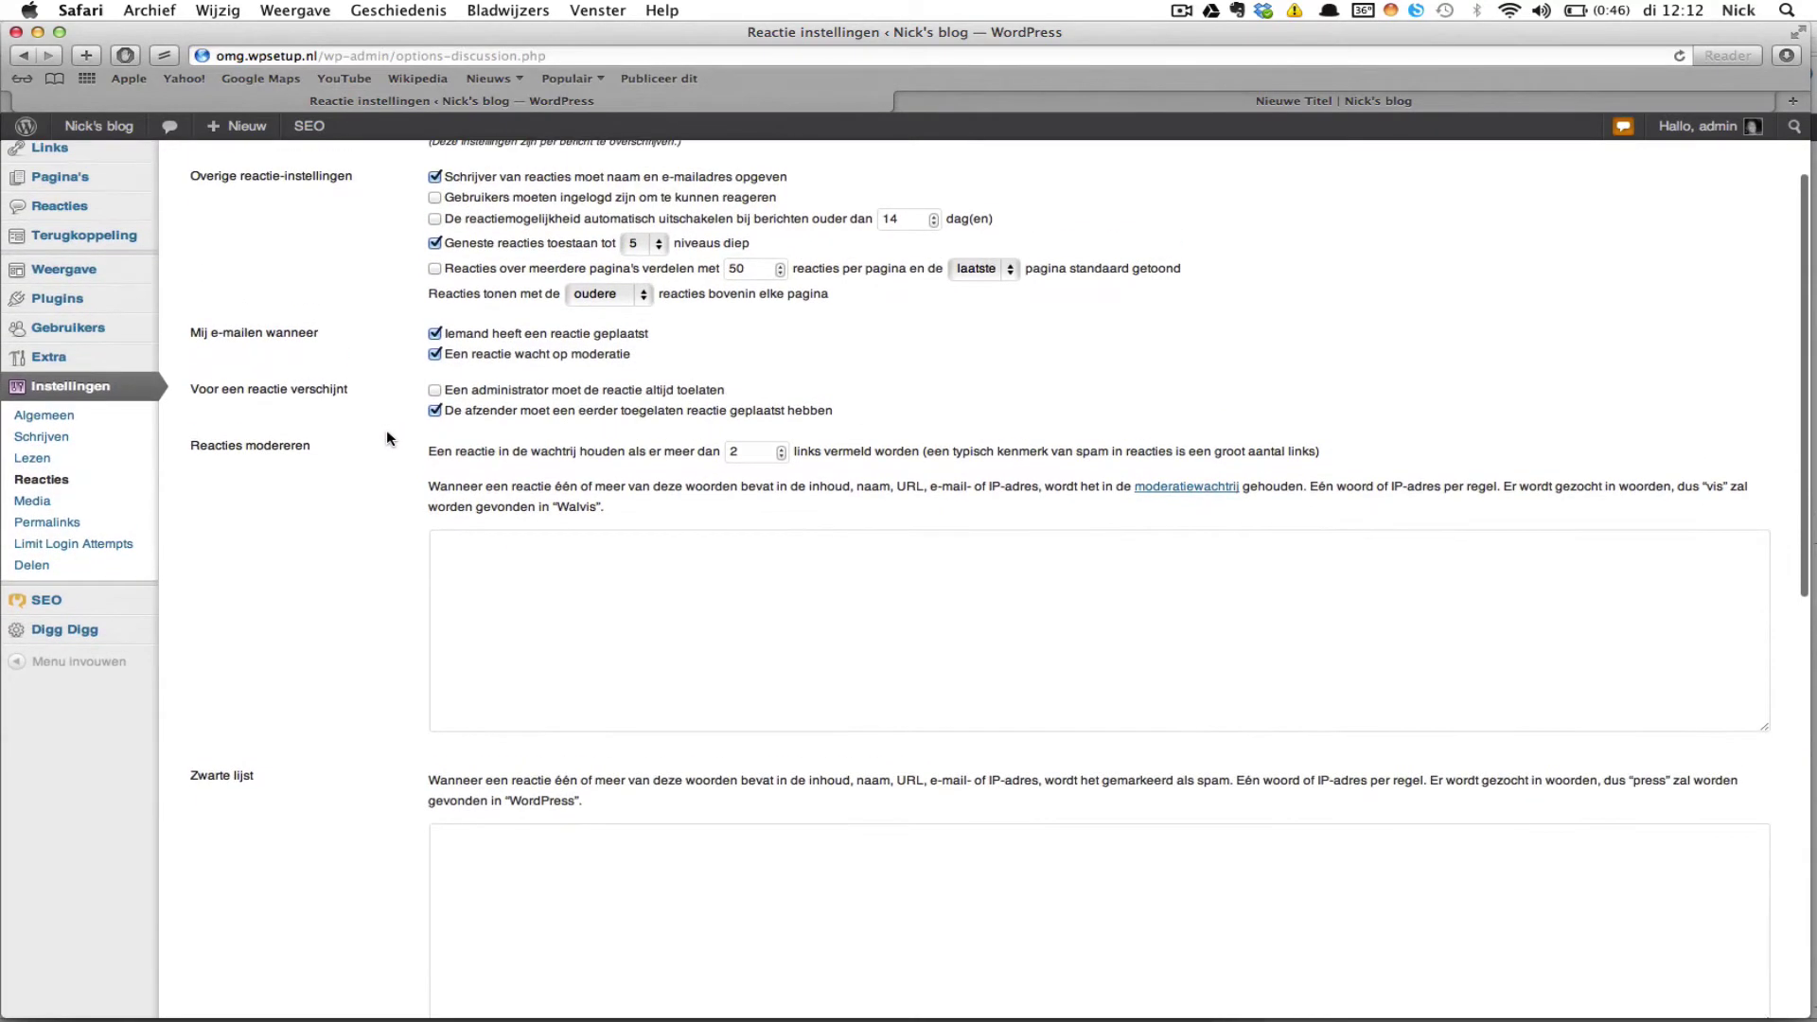
scroll(450, 476, "down", 1)
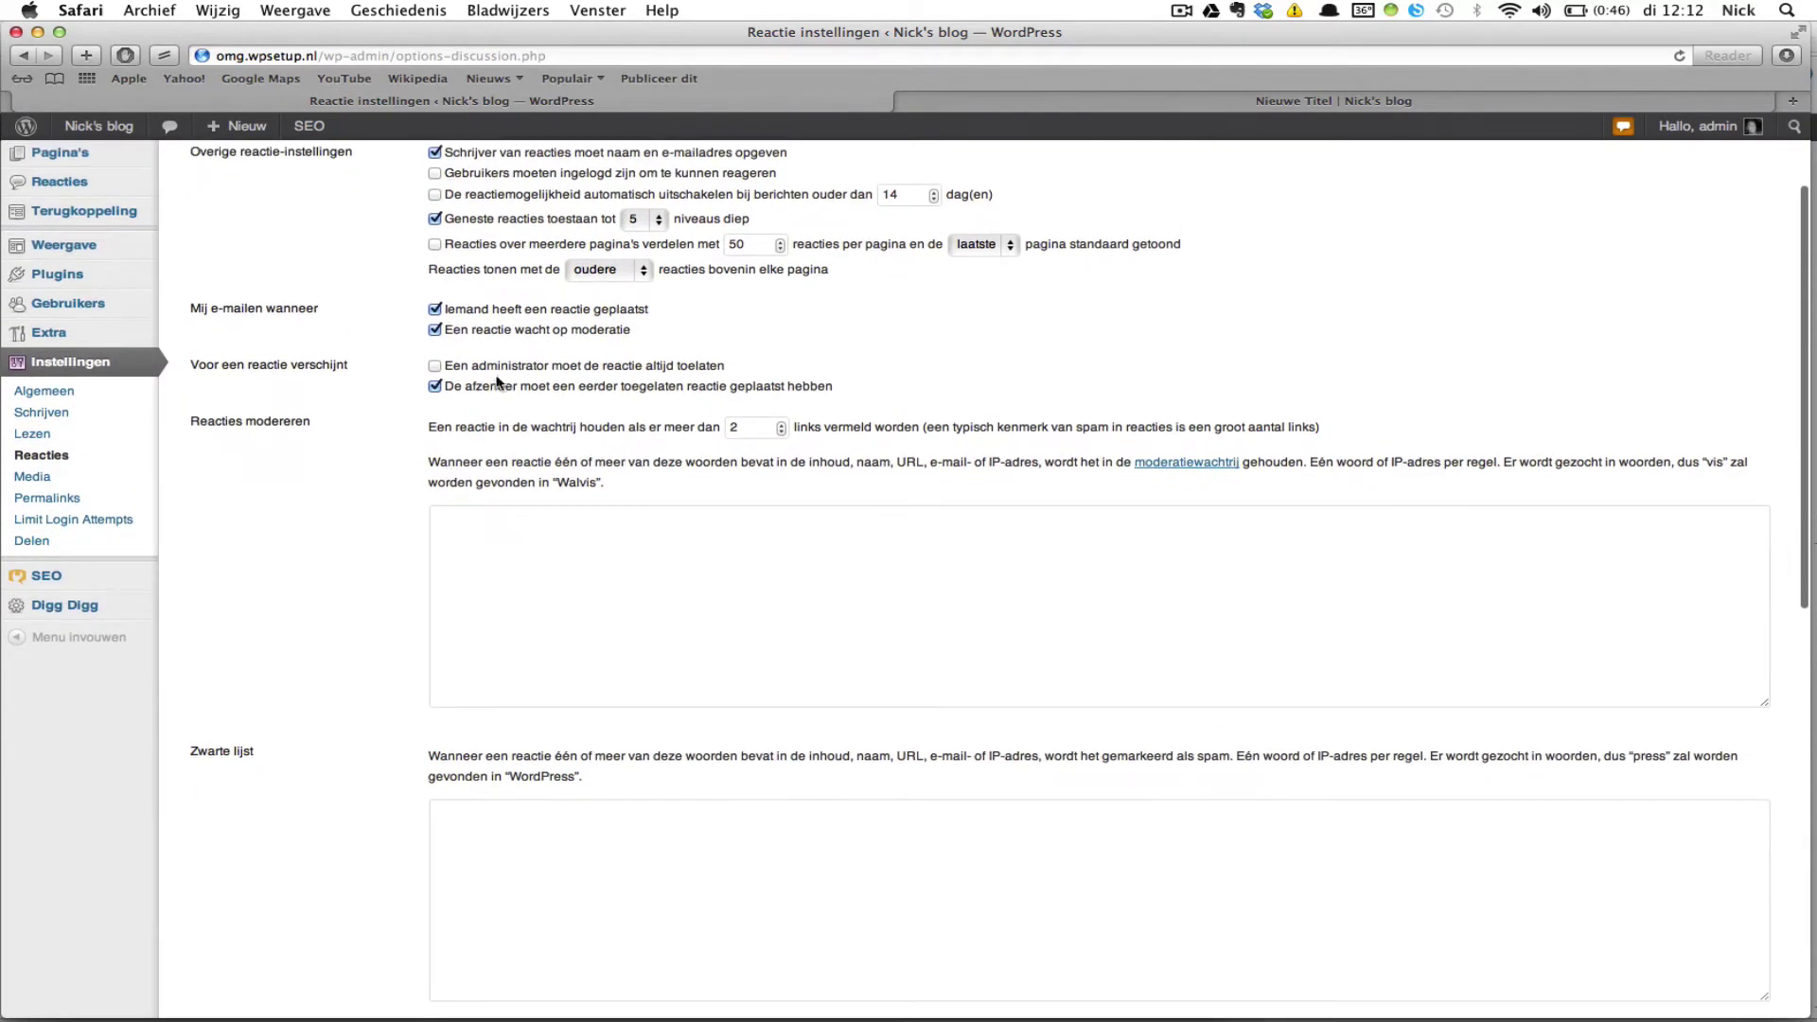
scroll(620, 431, "up", 3)
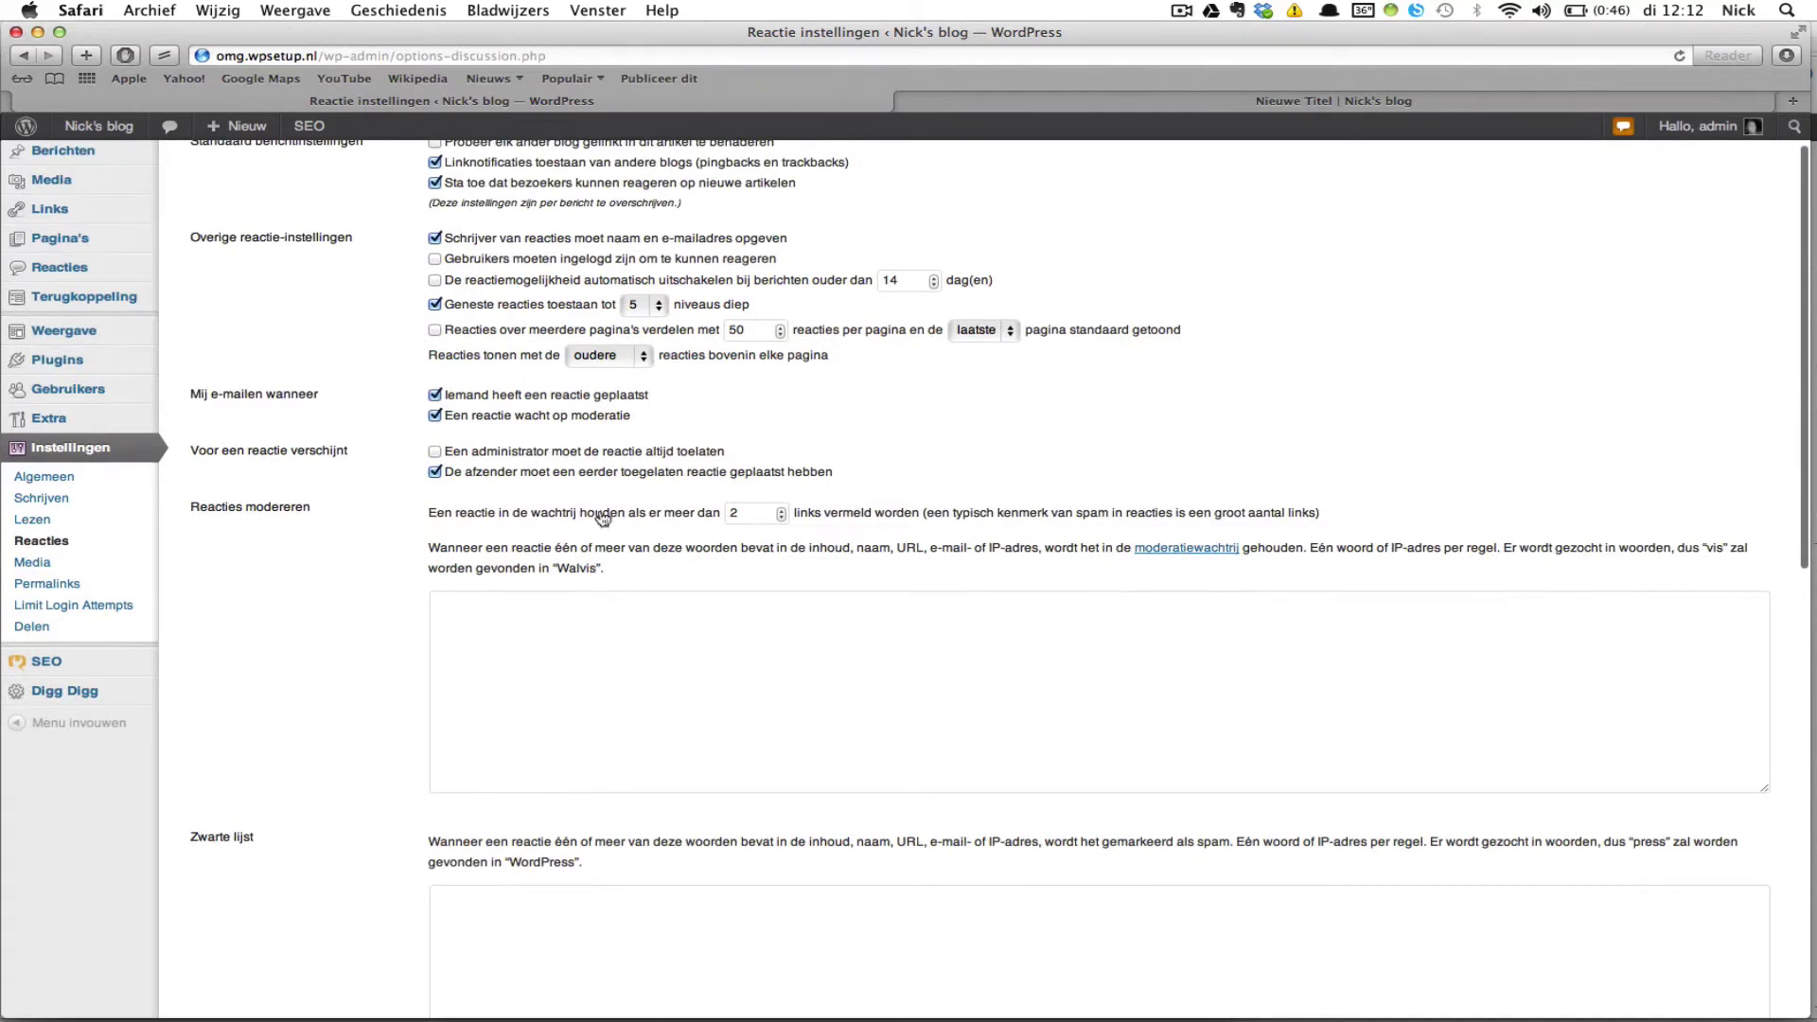
scroll(605, 523, "down", 3)
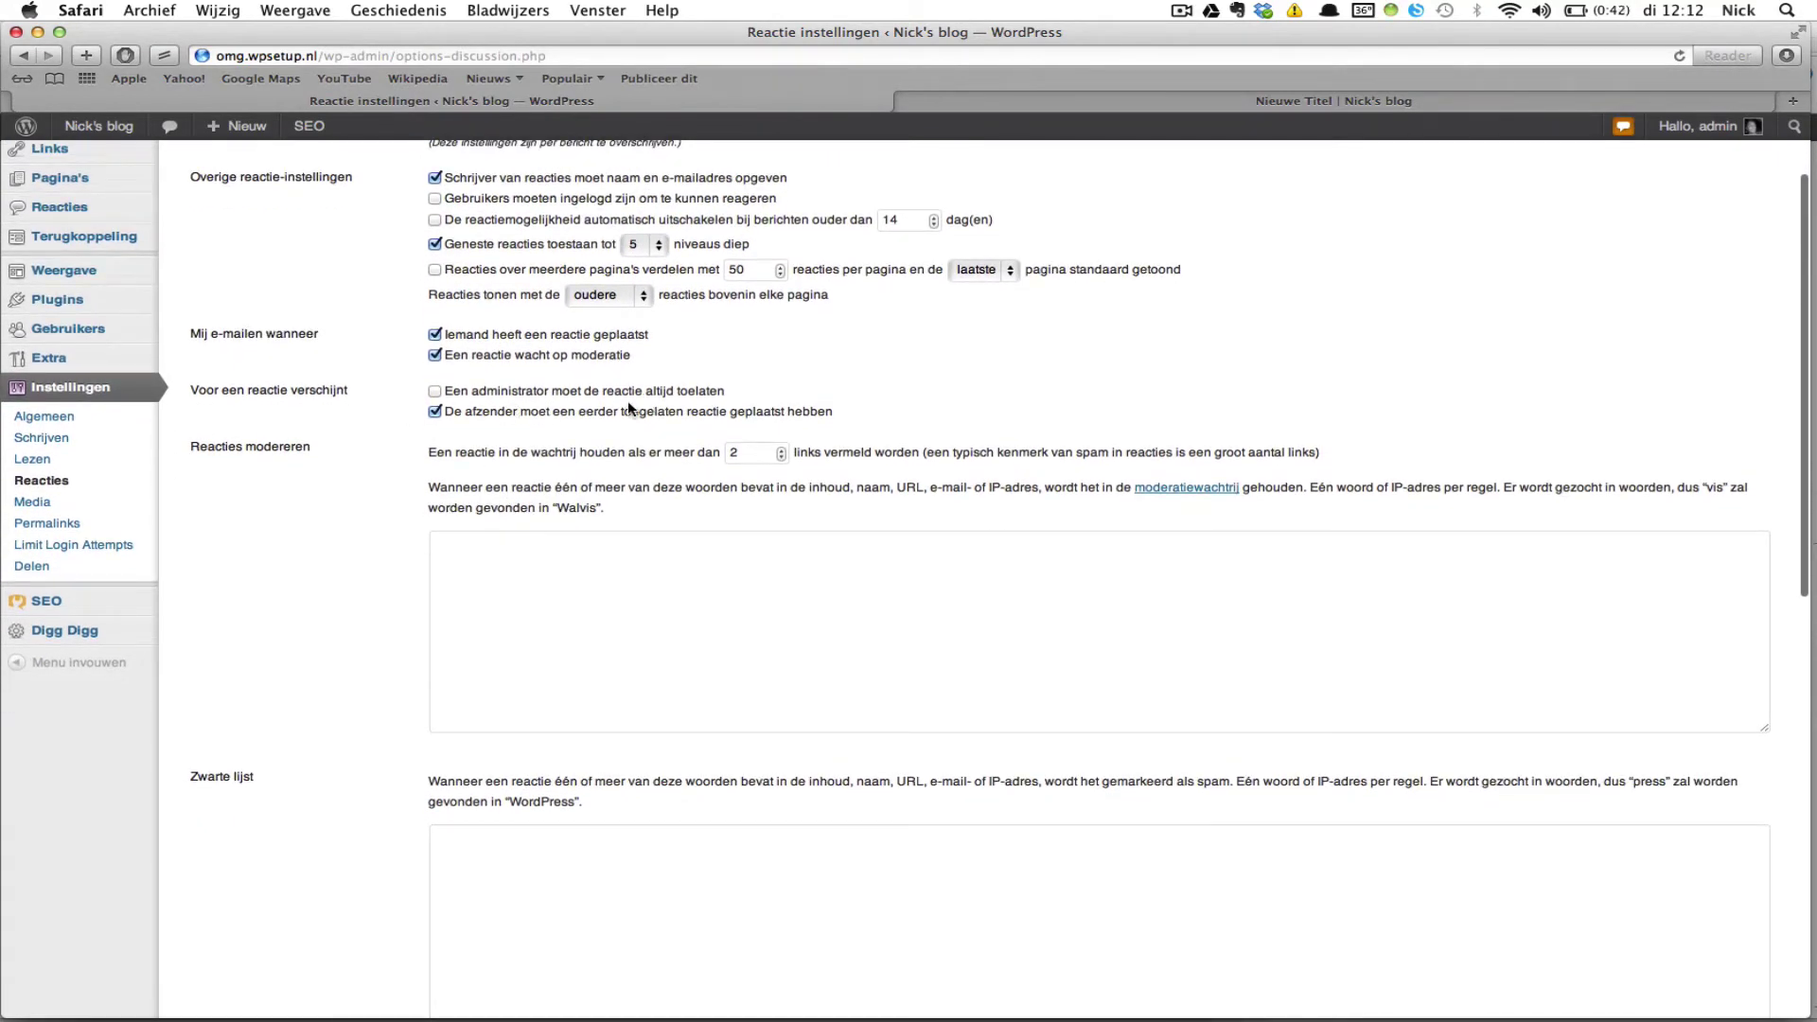
scroll(636, 464, "down", 2)
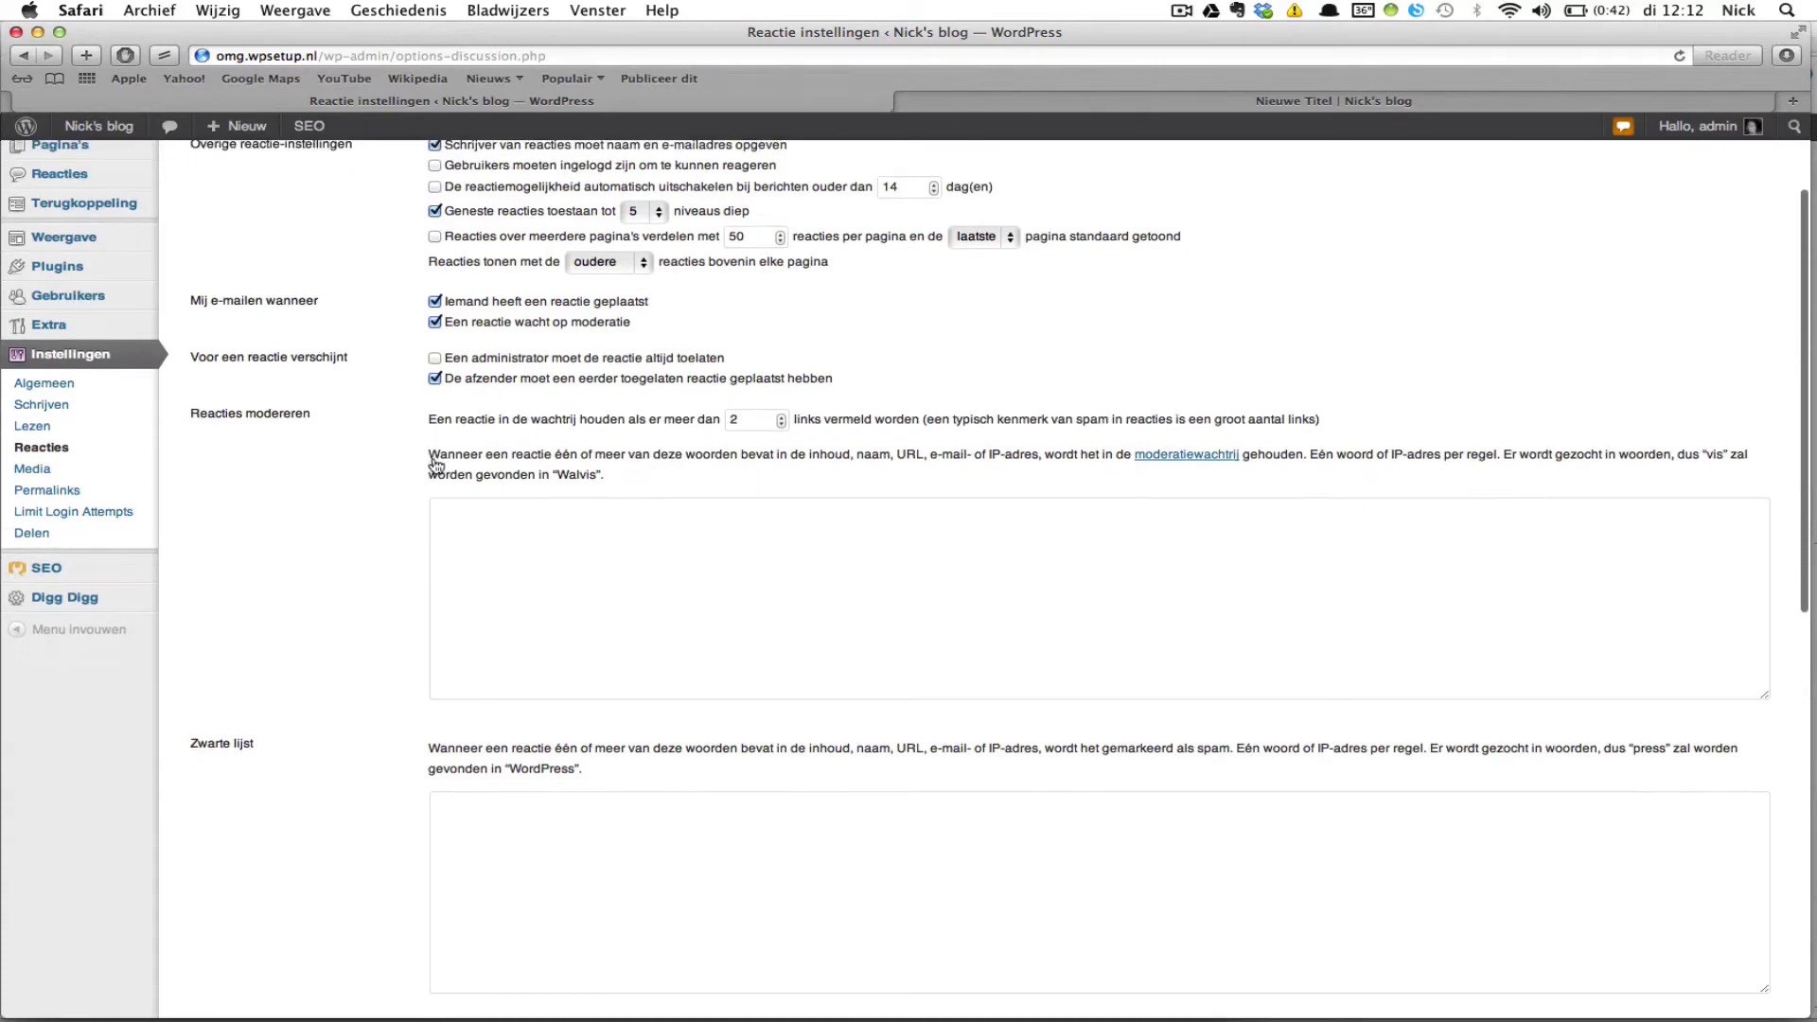
scroll(435, 464, "down", 3)
Step: Review the discussion settings down to Avatars and back, then go to the Media settings
scroll(434, 460, "down", 1)
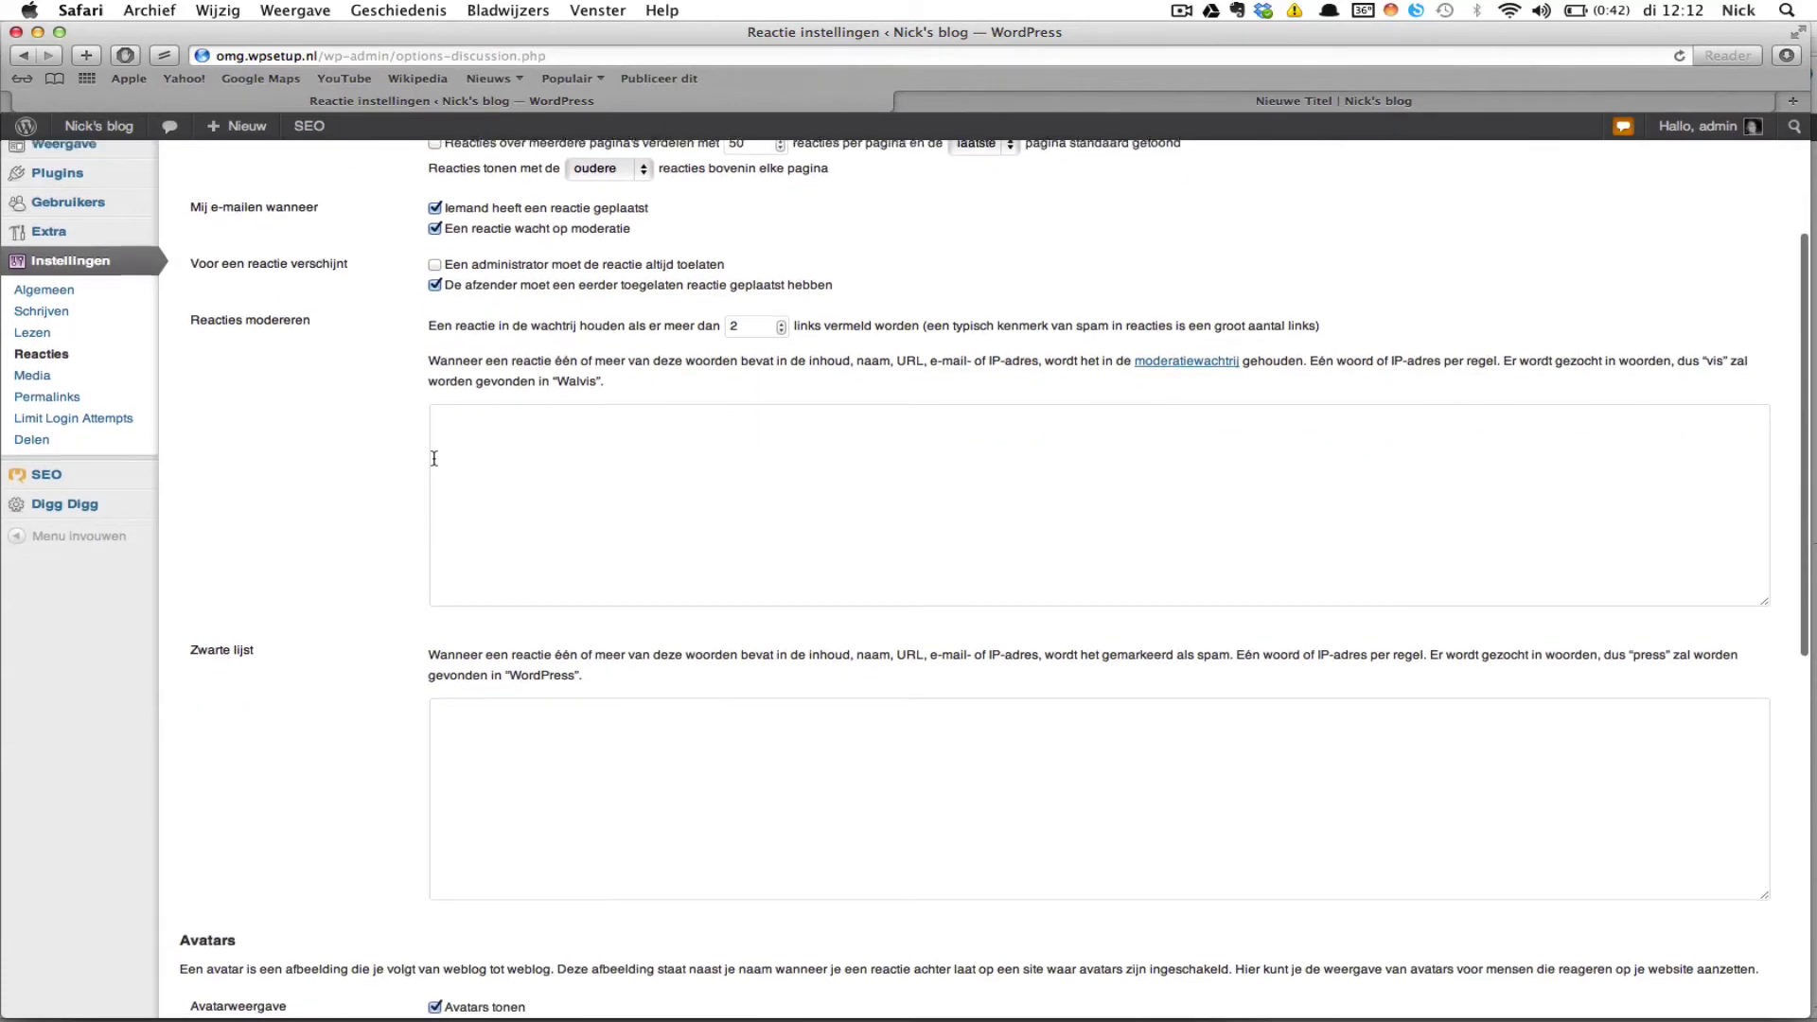
scroll(435, 459, "up", 1)
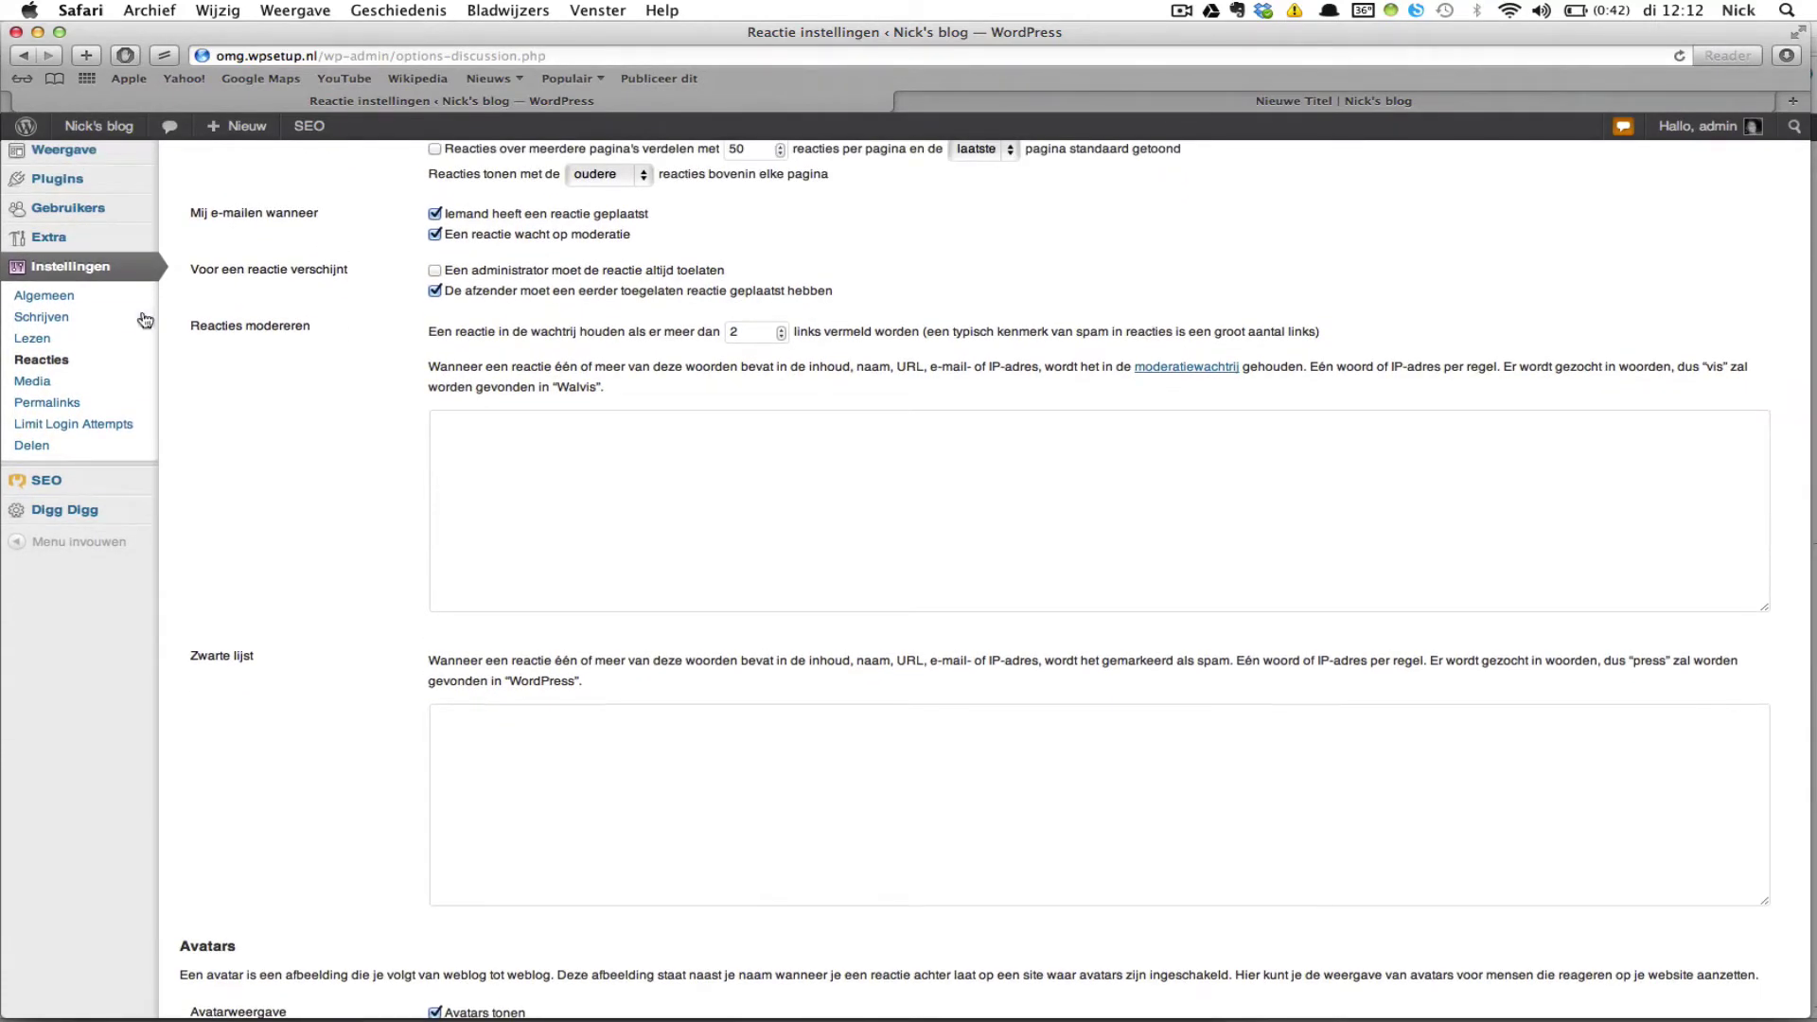
scroll(423, 497, "down", 5)
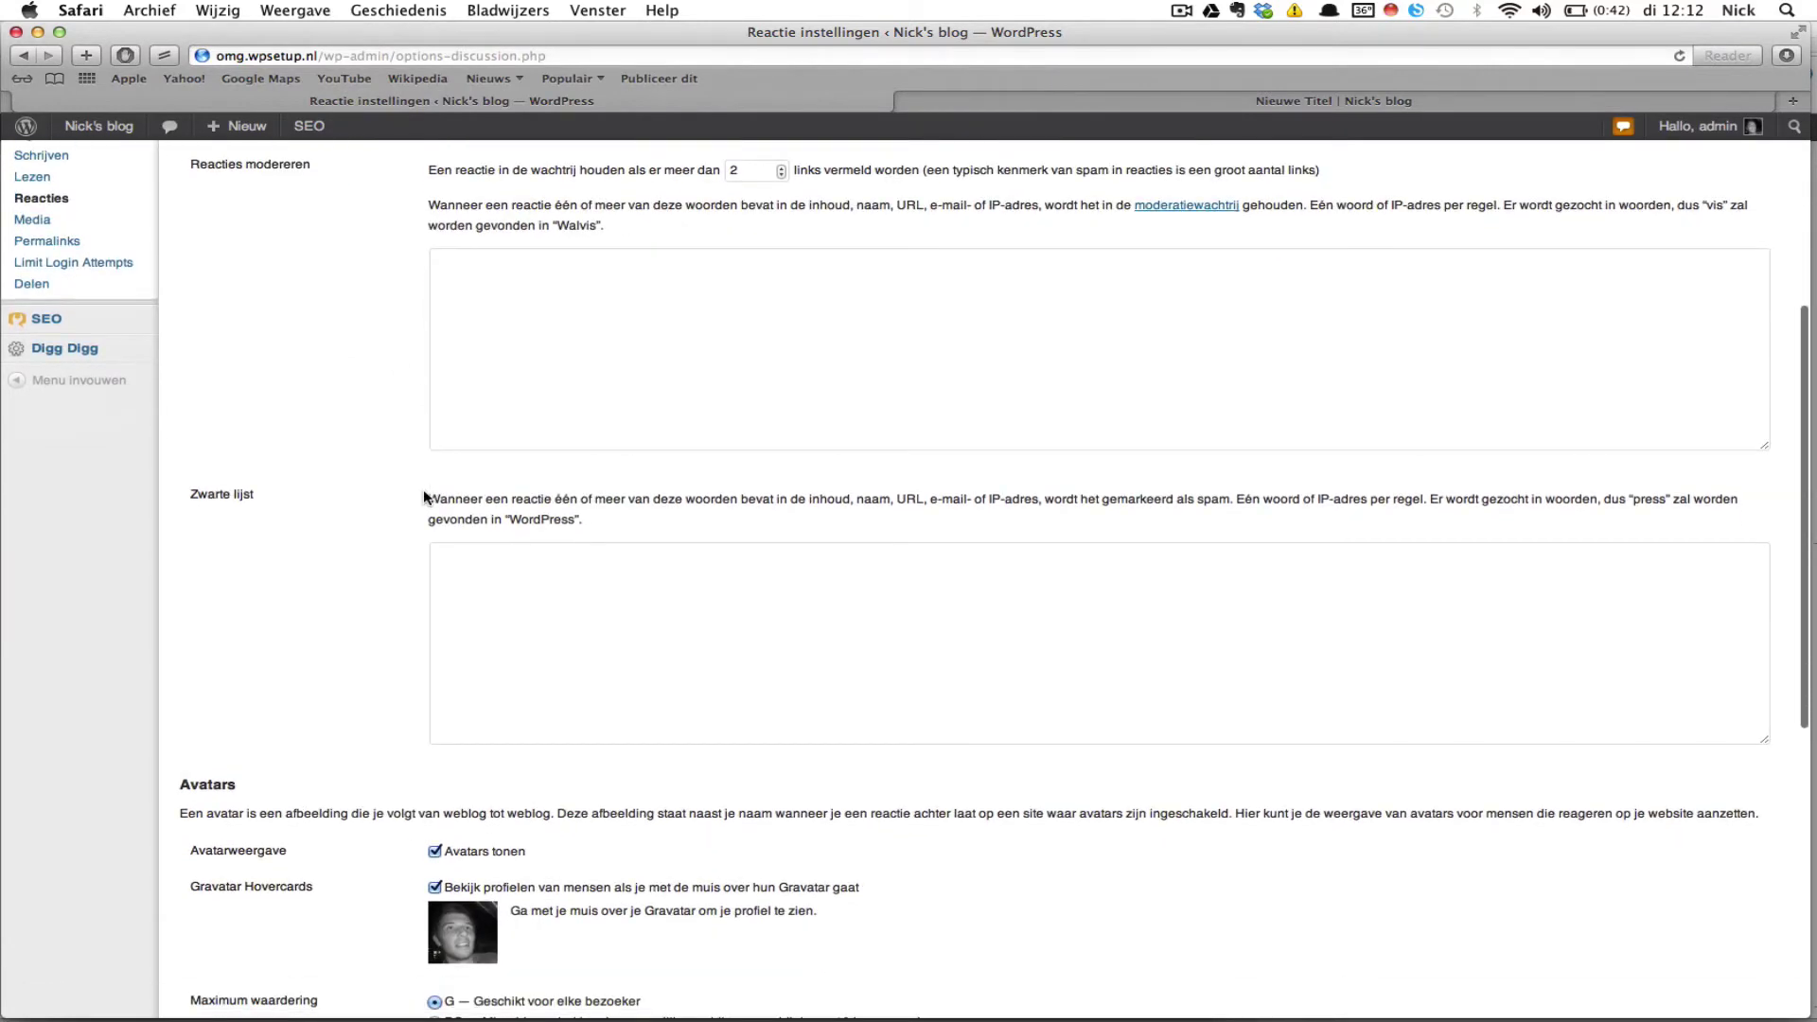
scroll(424, 497, "down", 12)
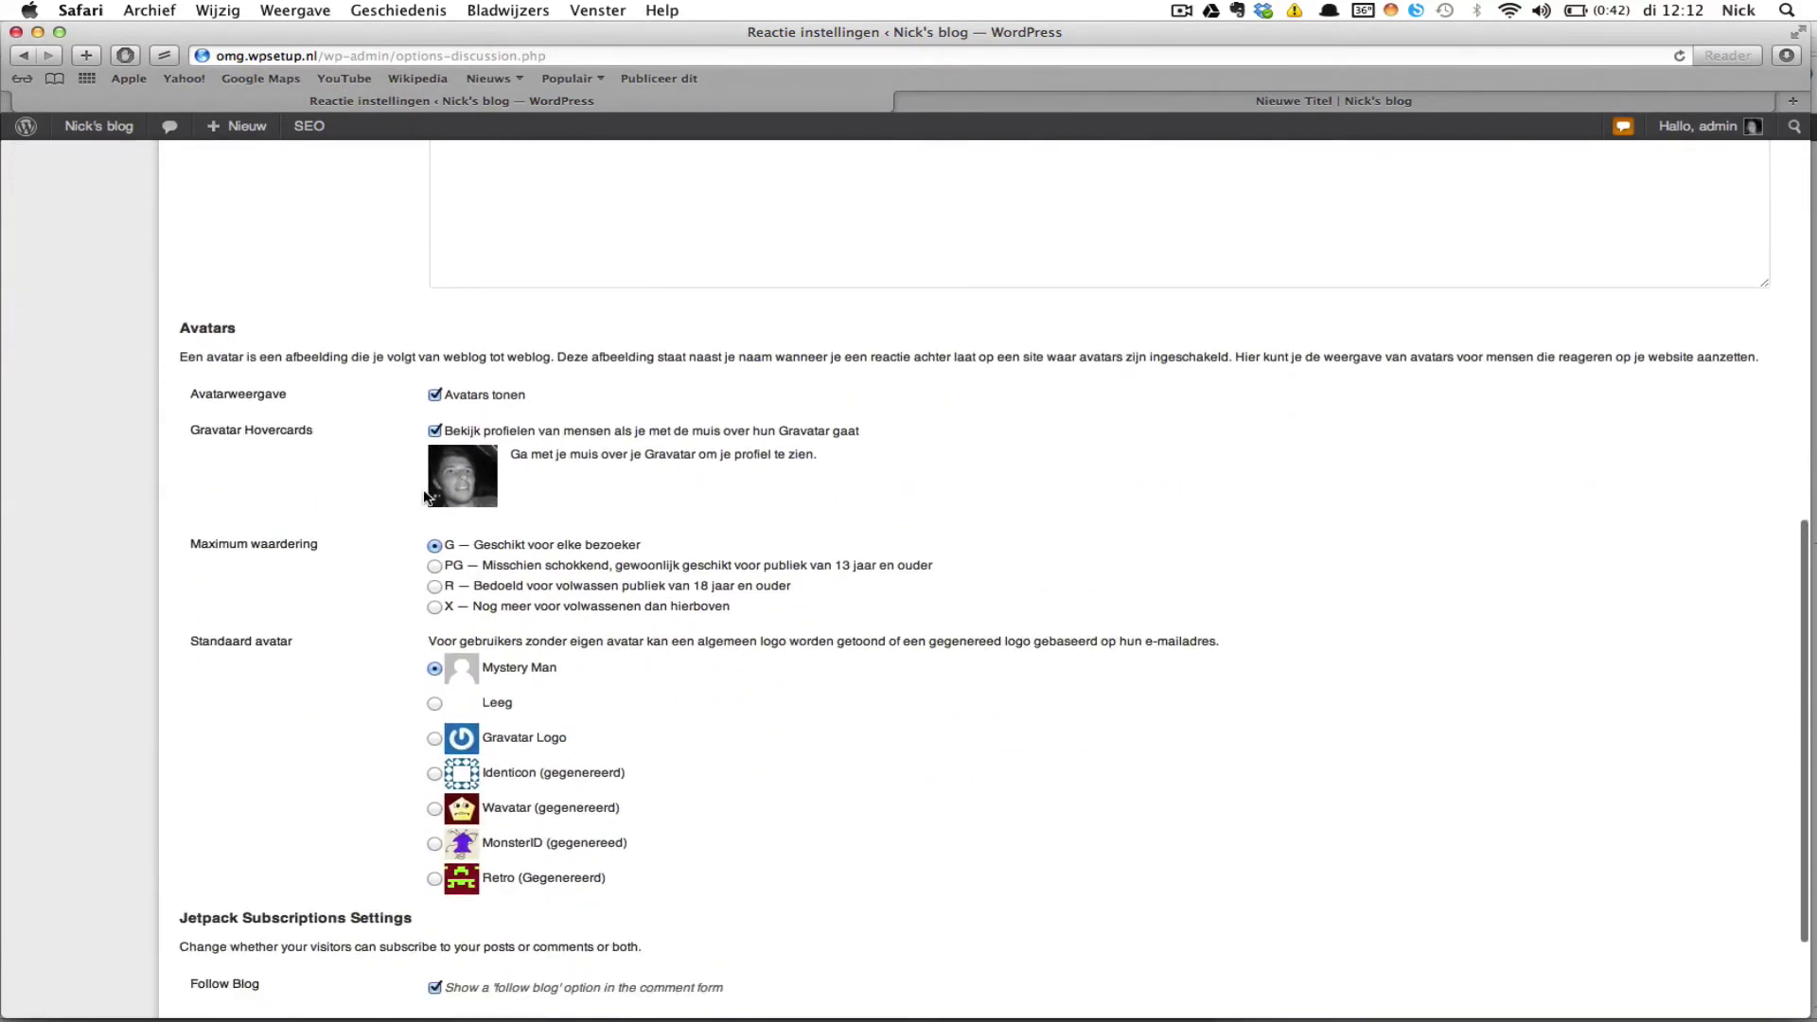
scroll(424, 496, "down", 4)
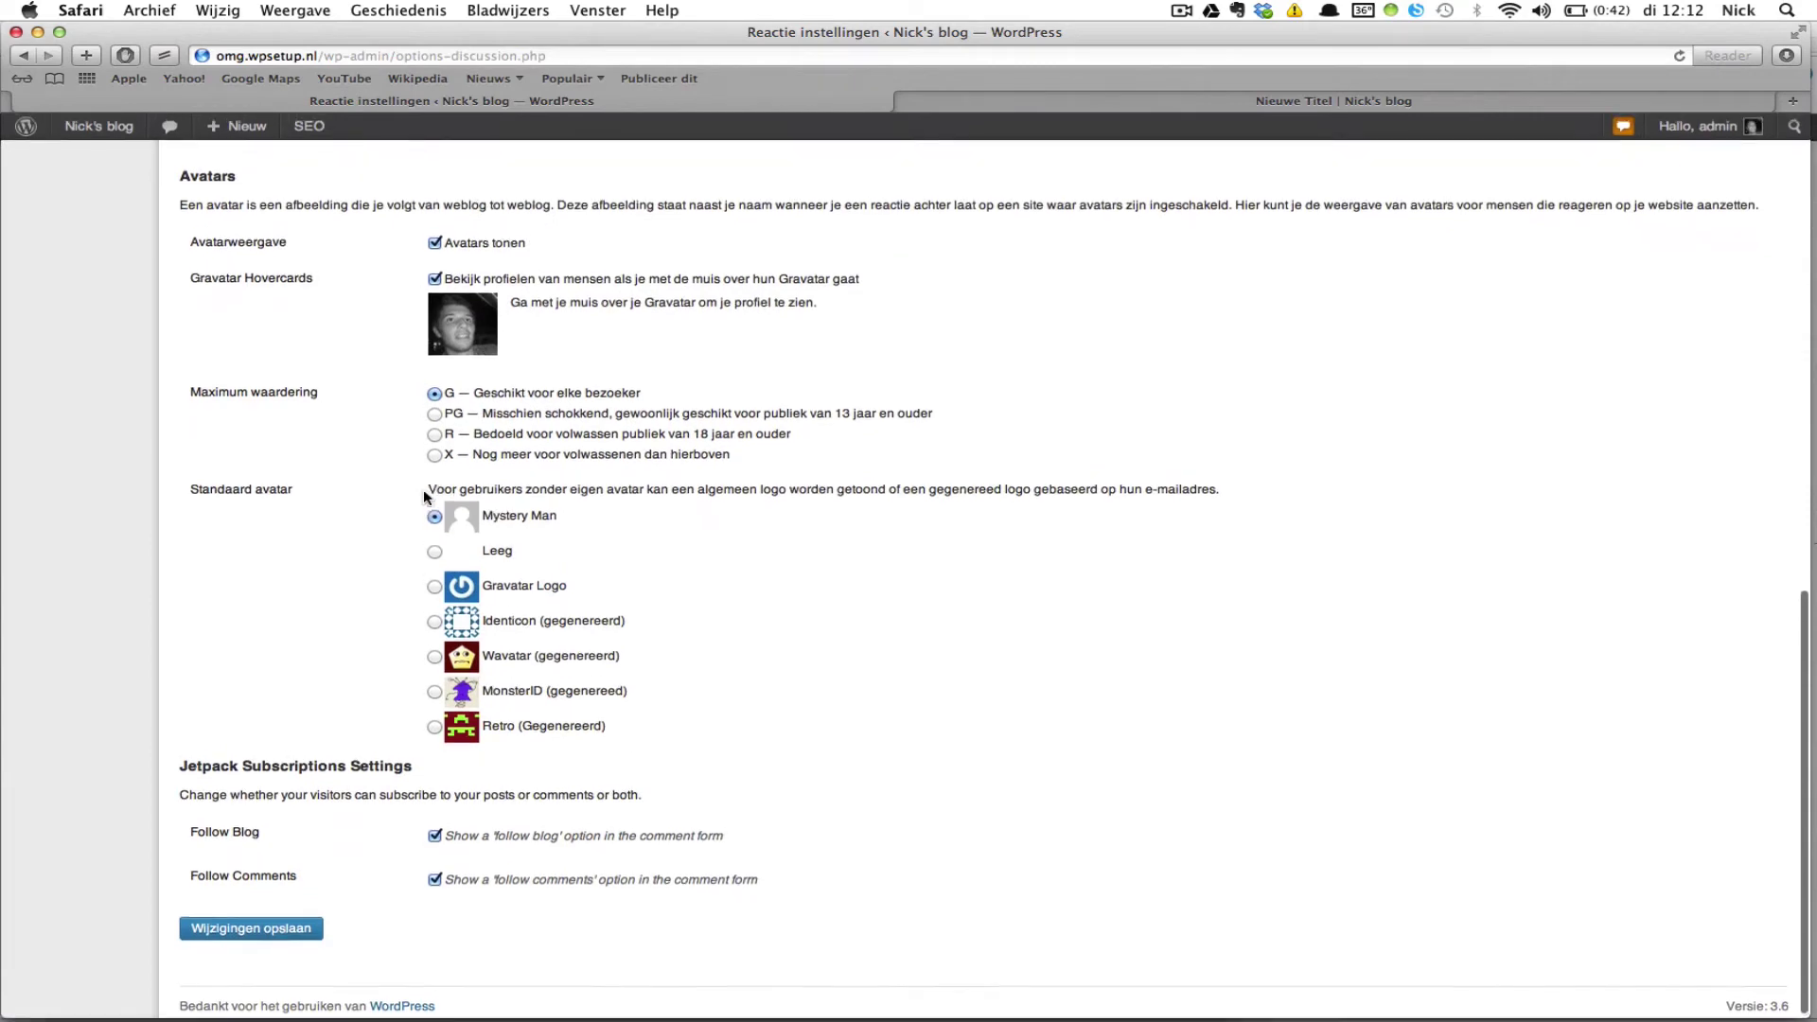
scroll(424, 497, "up", 4)
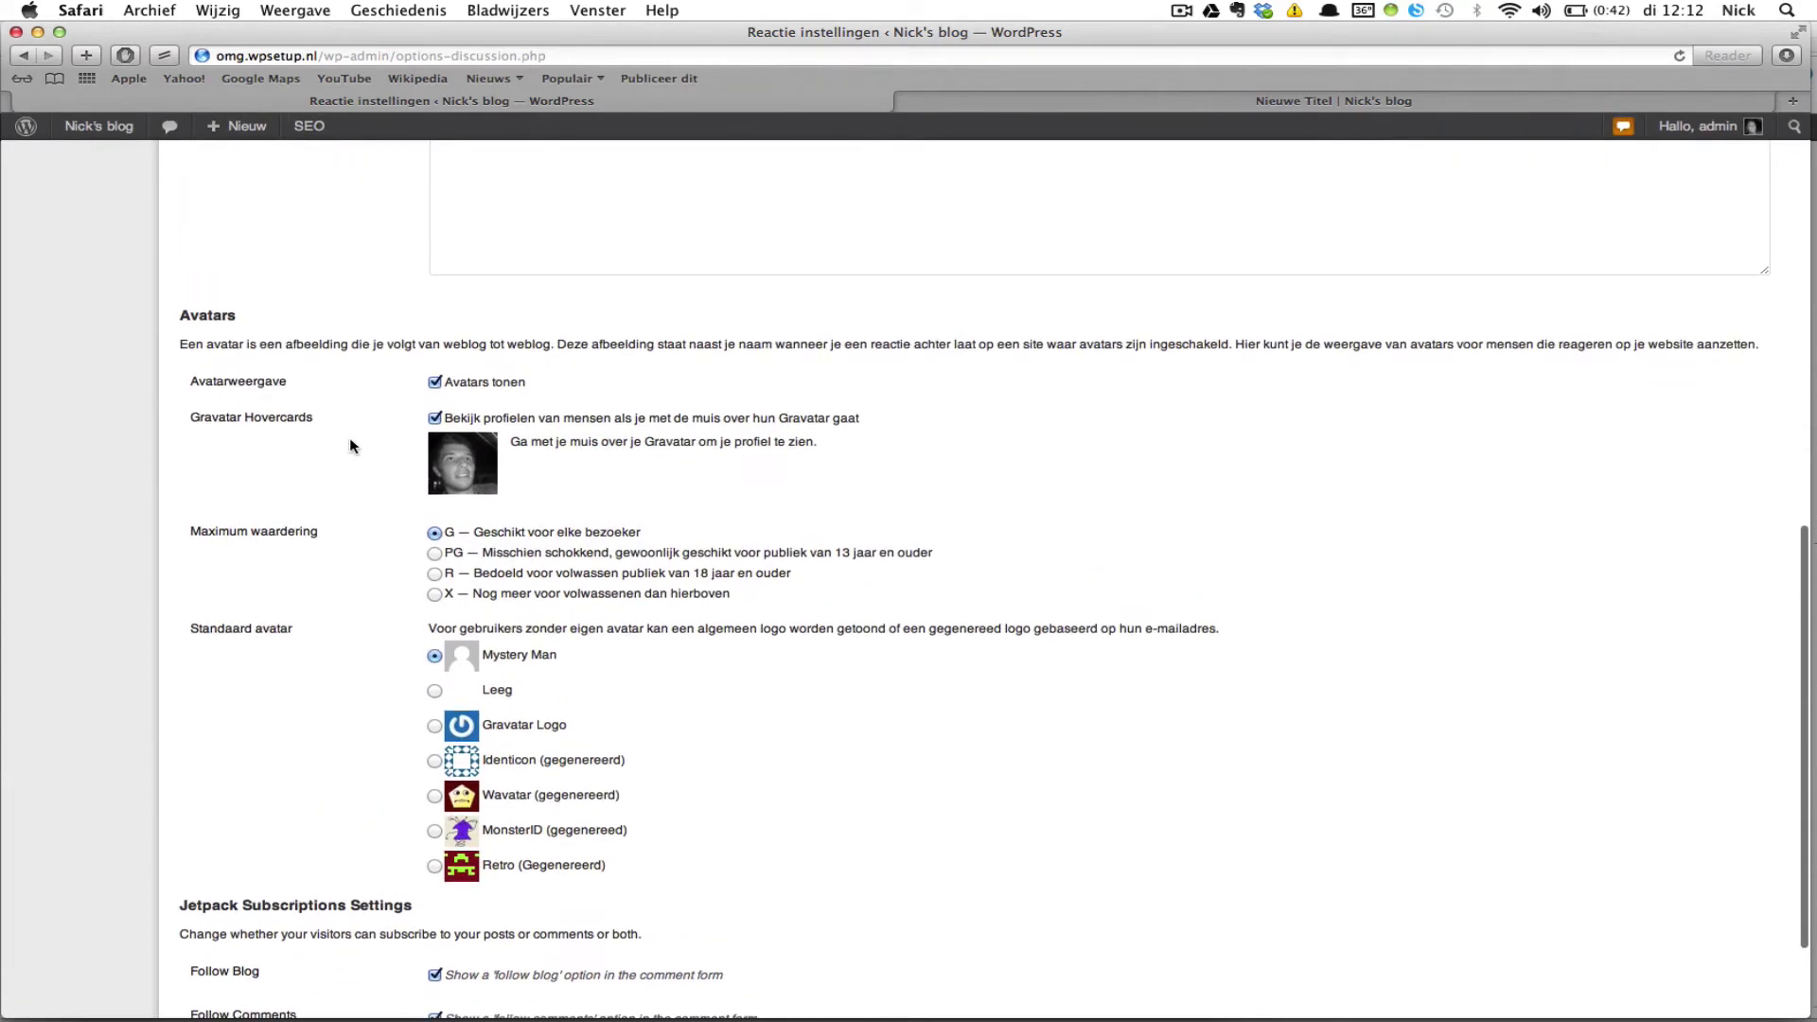
scroll(350, 443, "up", 16)
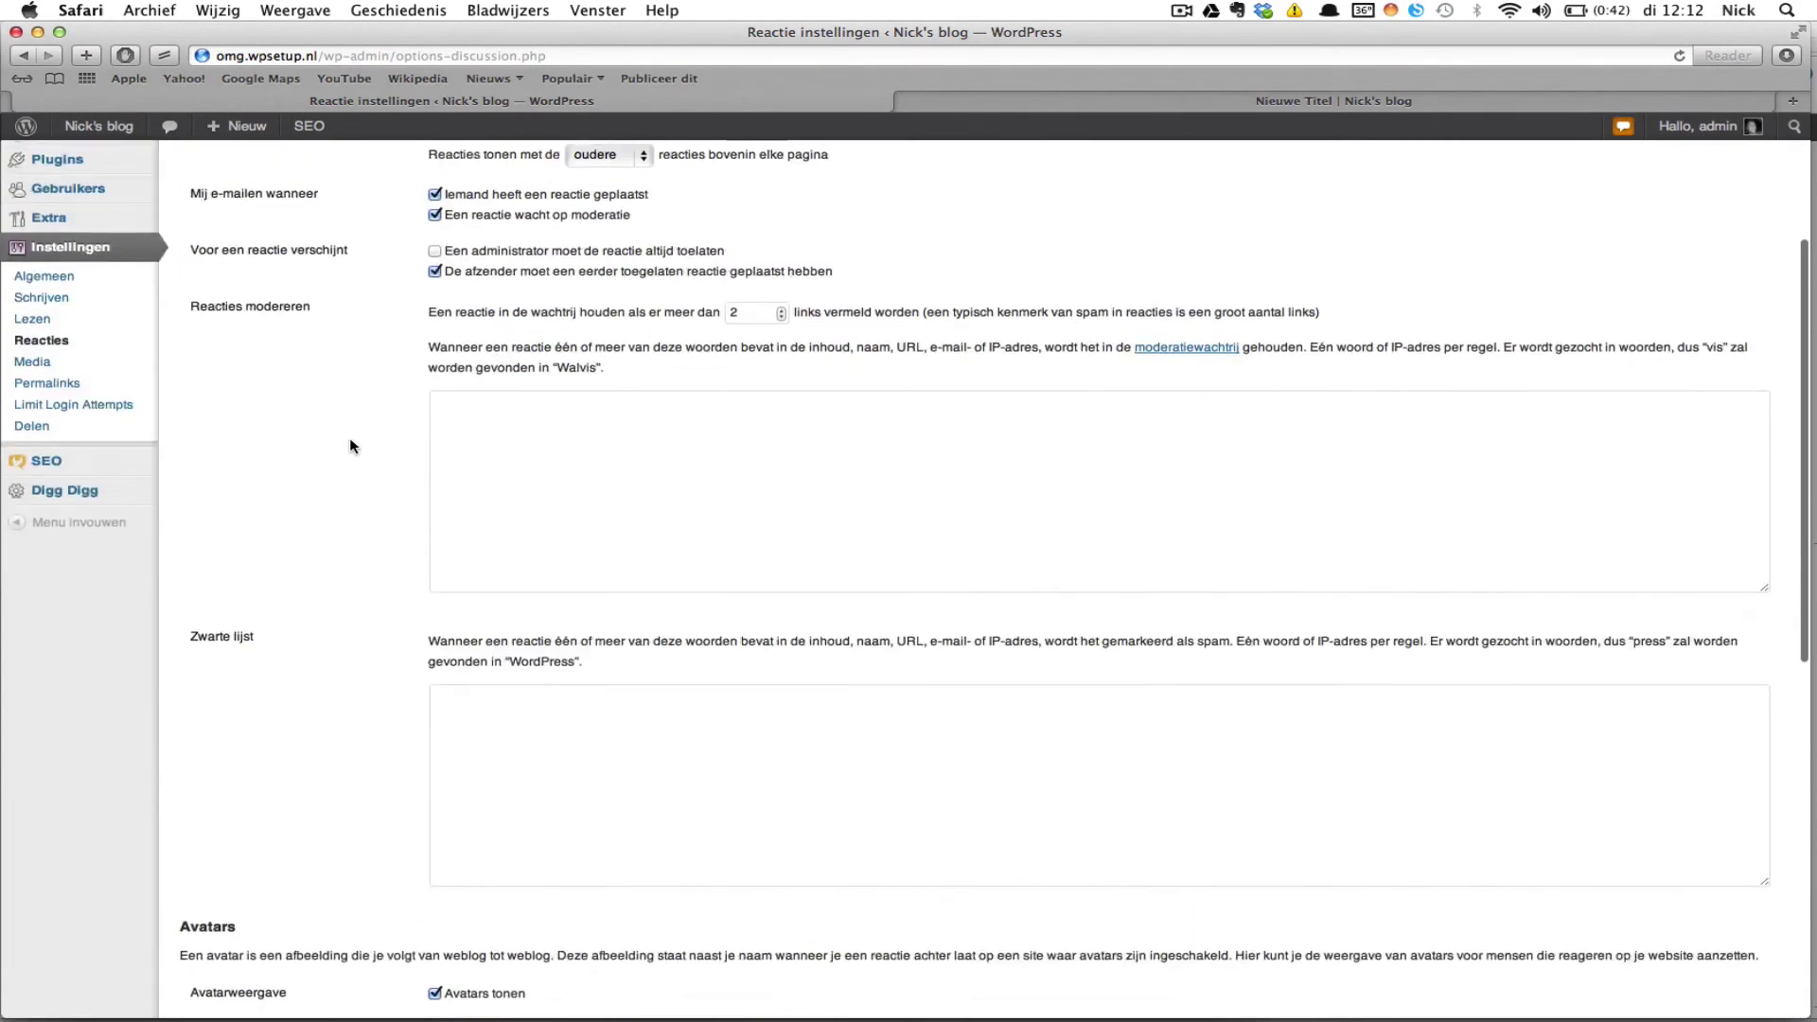
scroll(350, 443, "up", 2)
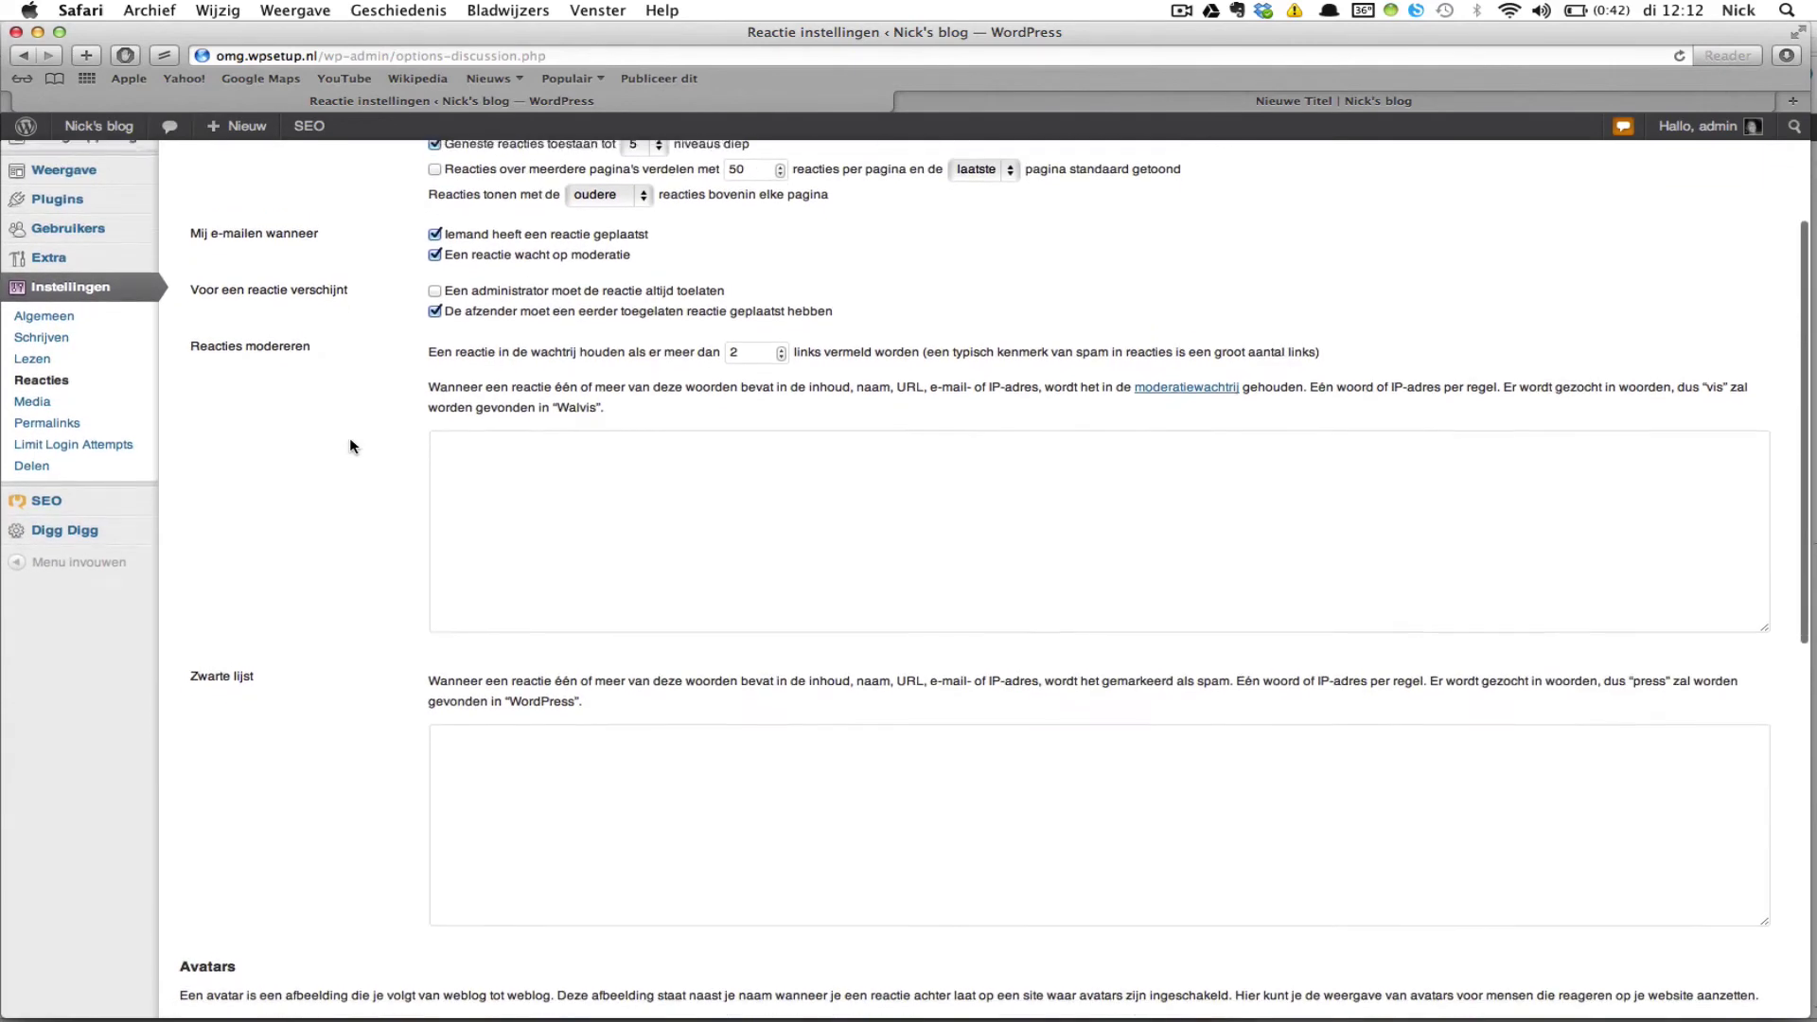
scroll(350, 441, "down", 1)
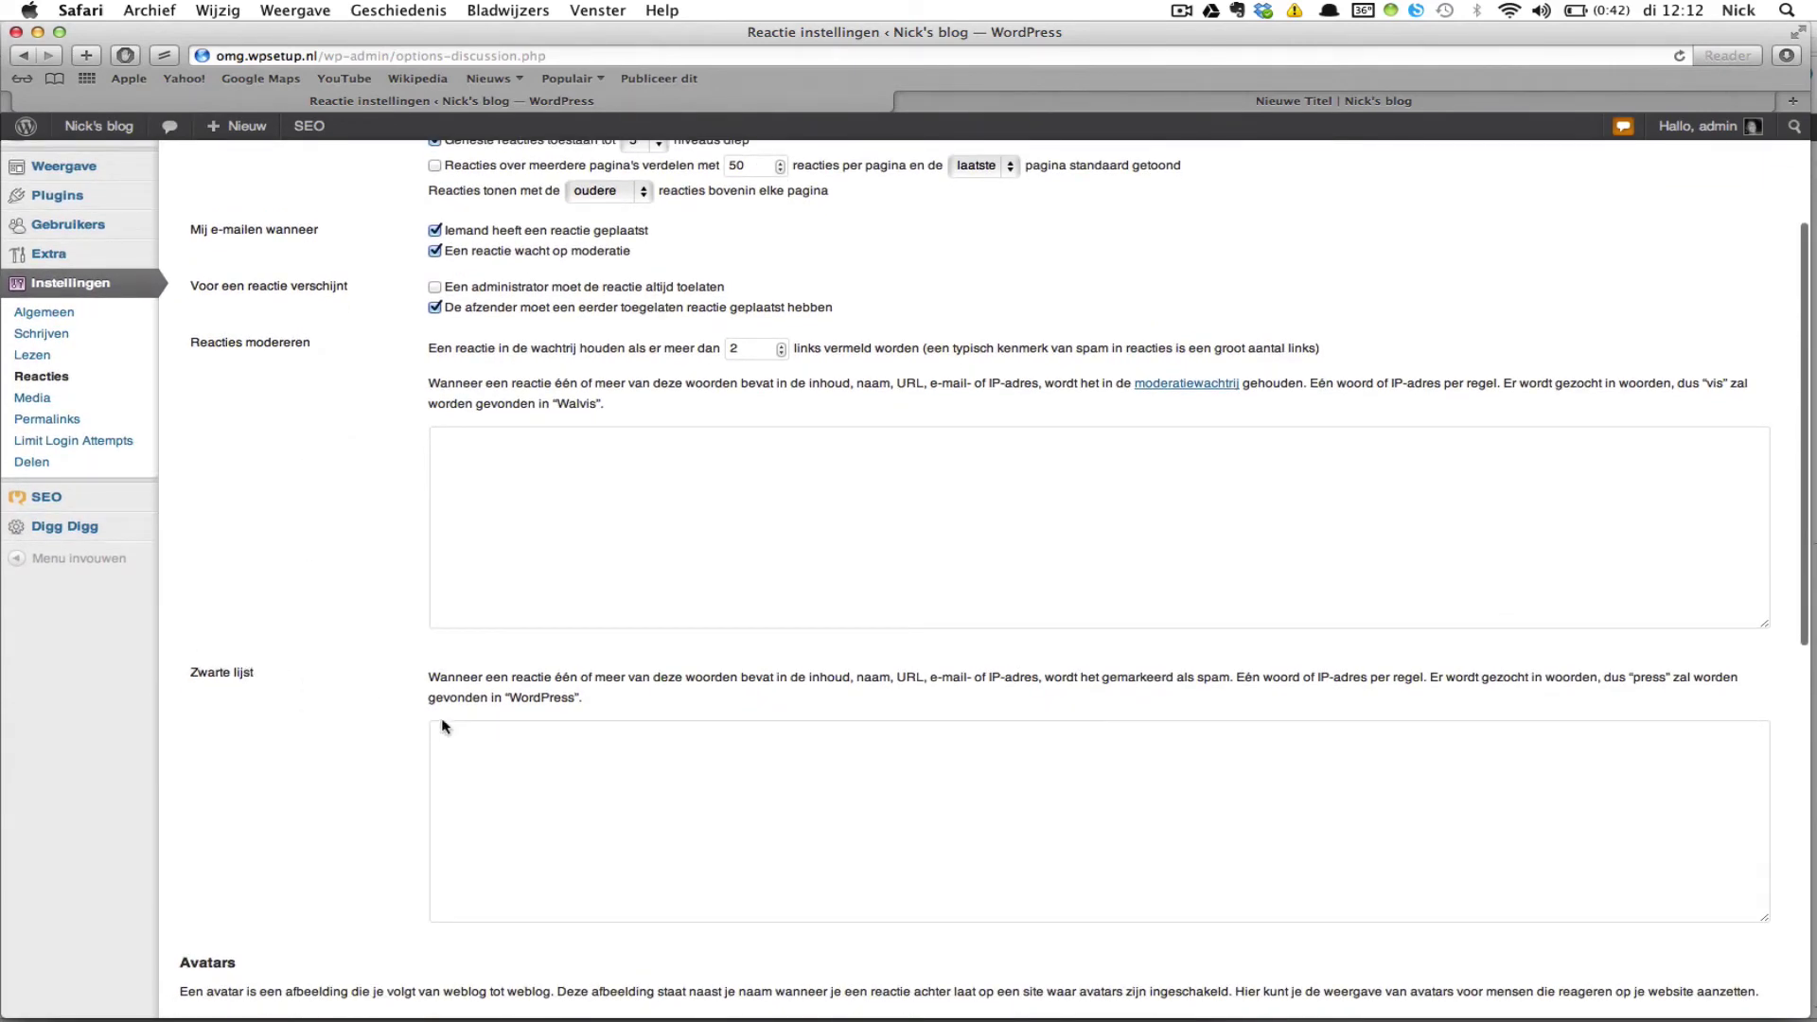
scroll(455, 688, "down", 2)
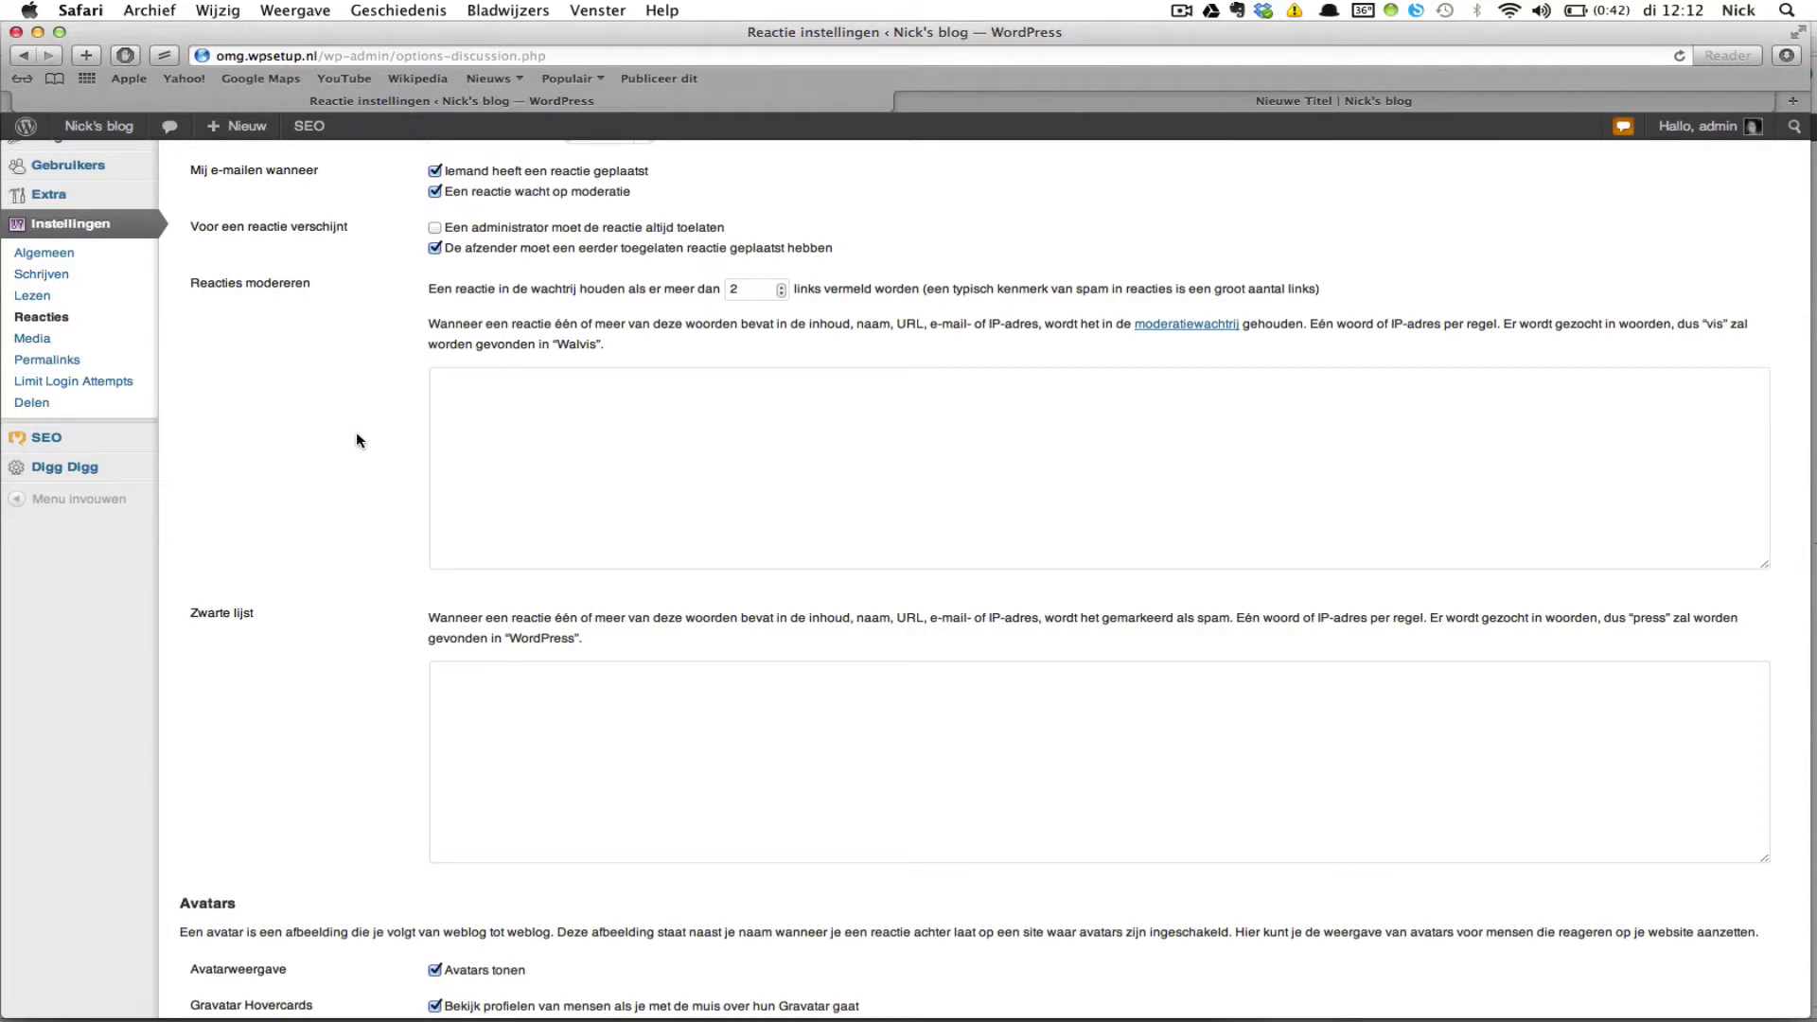
scroll(357, 435, "up", 2)
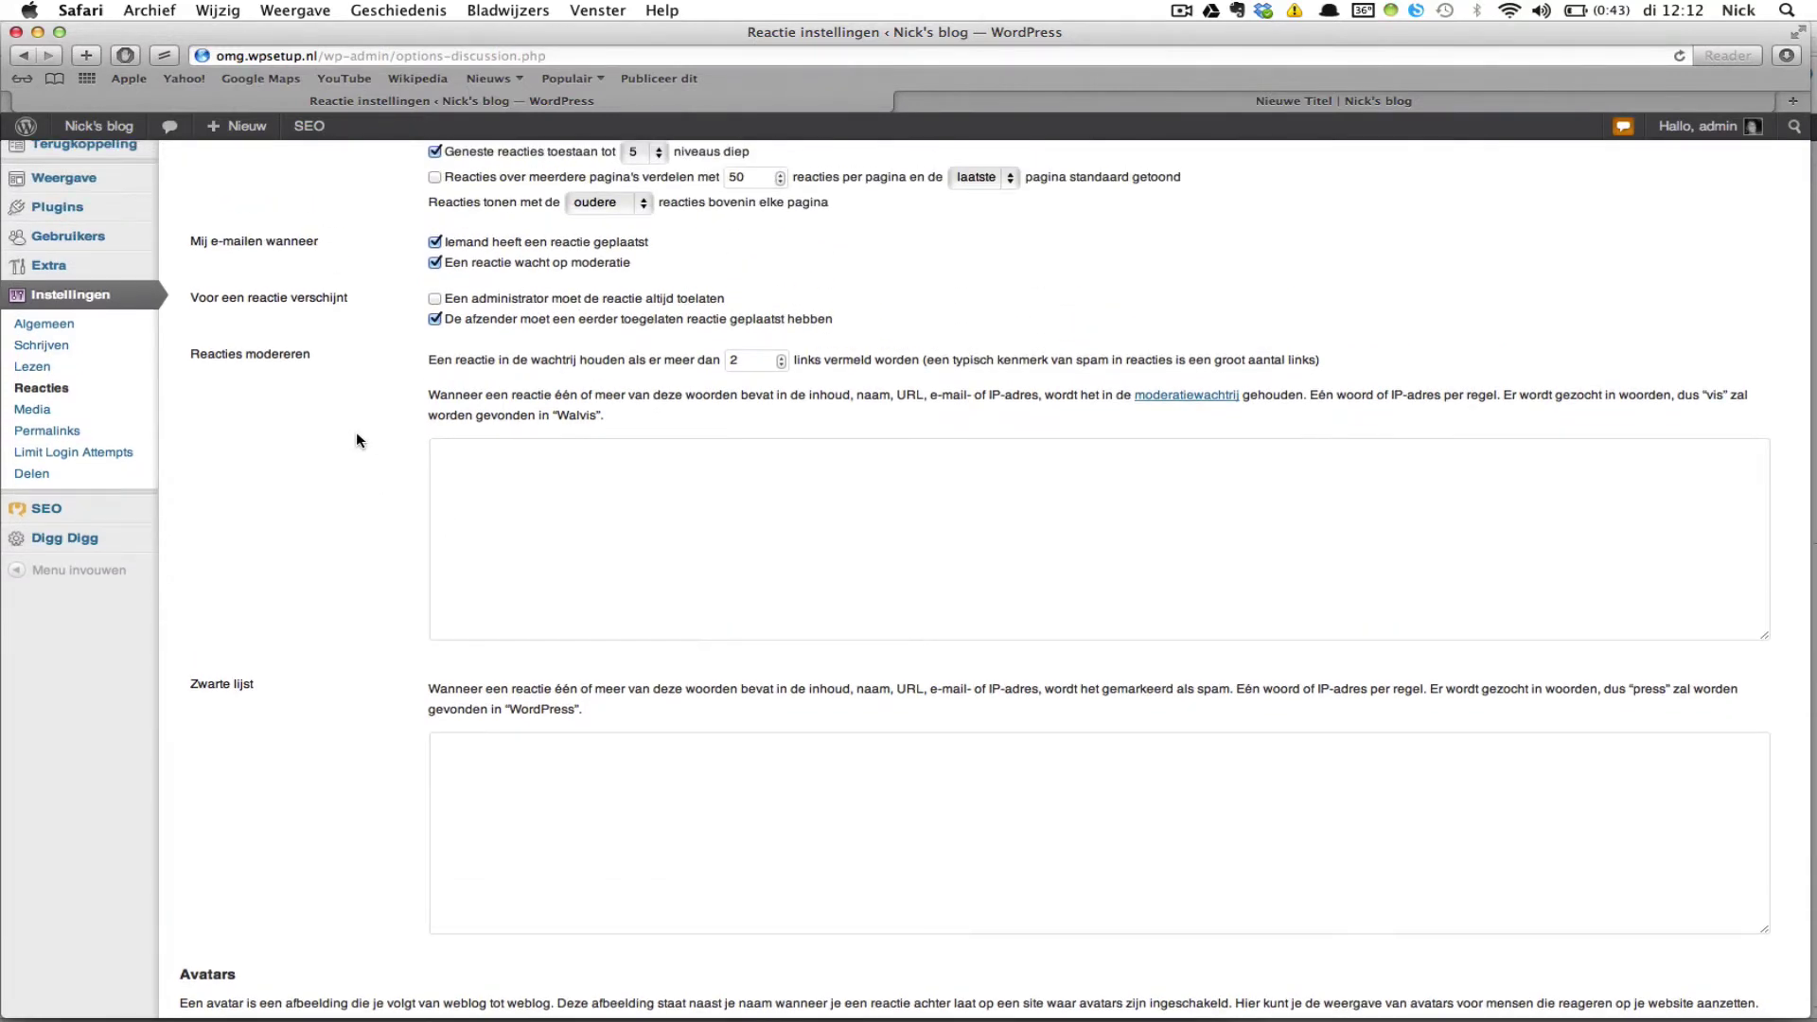
scroll(356, 439, "up", 1)
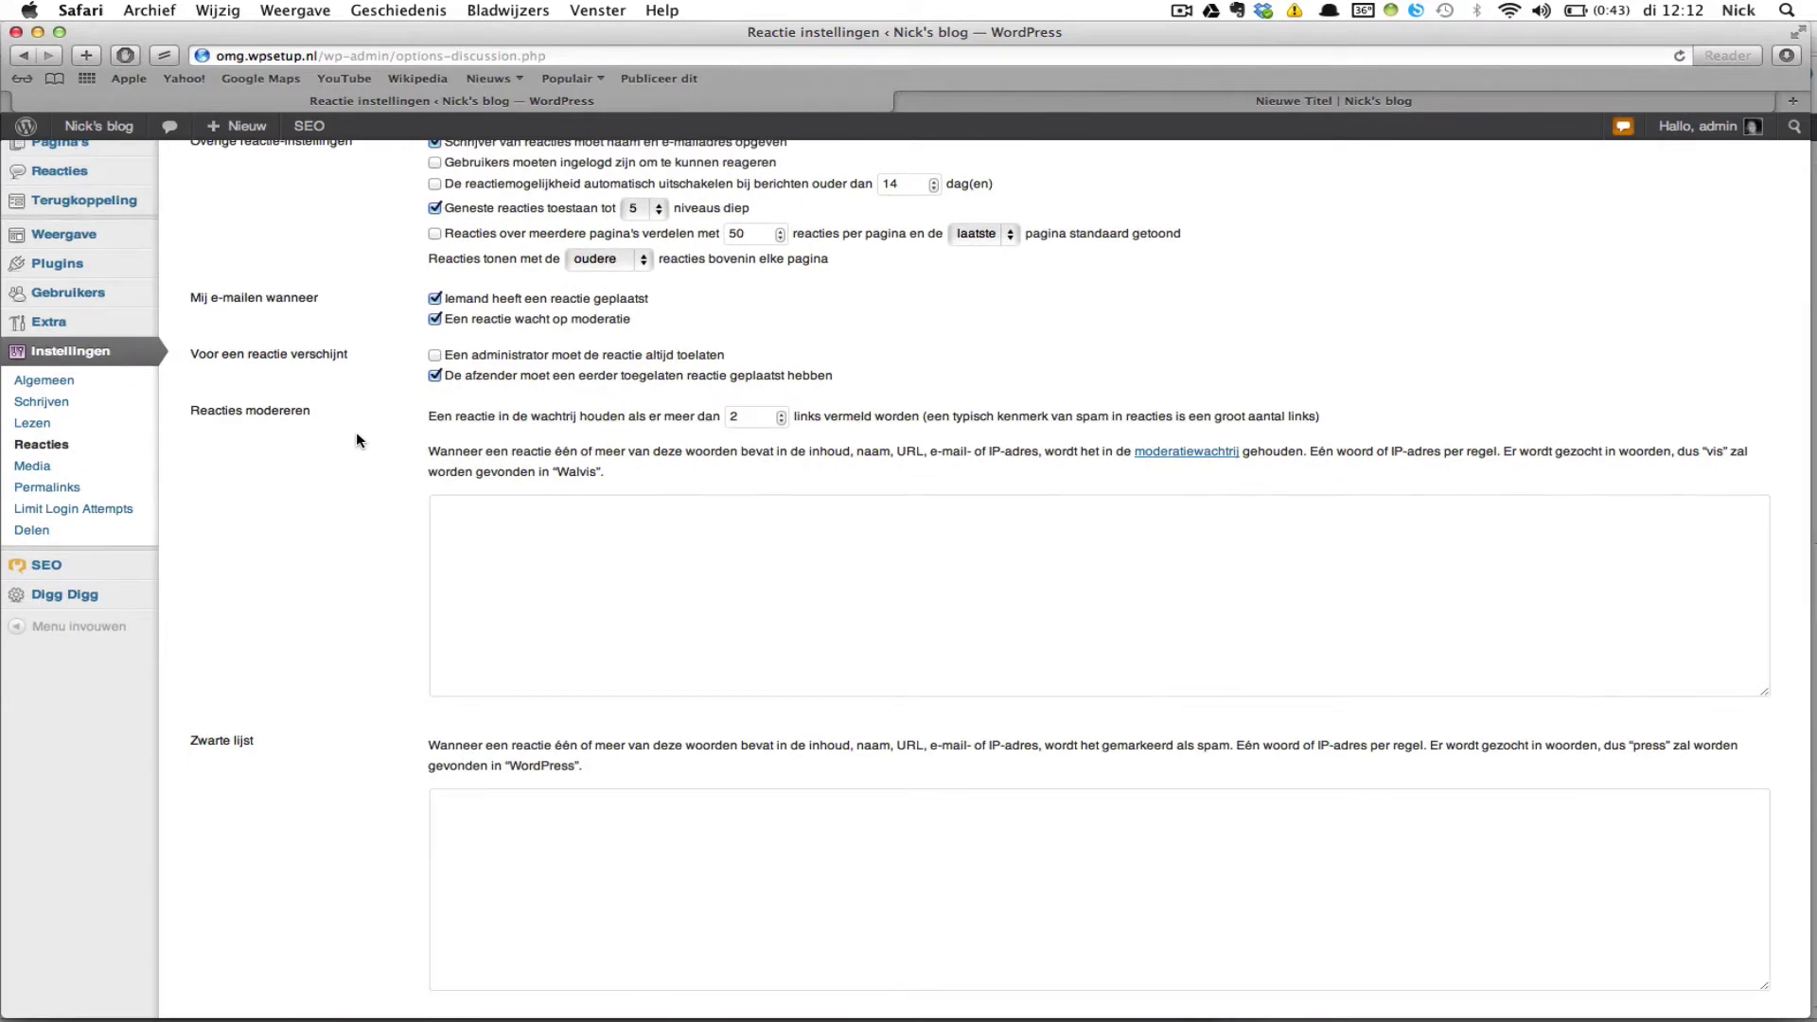
scroll(356, 439, "up", 4)
scroll(356, 439, "down", 3)
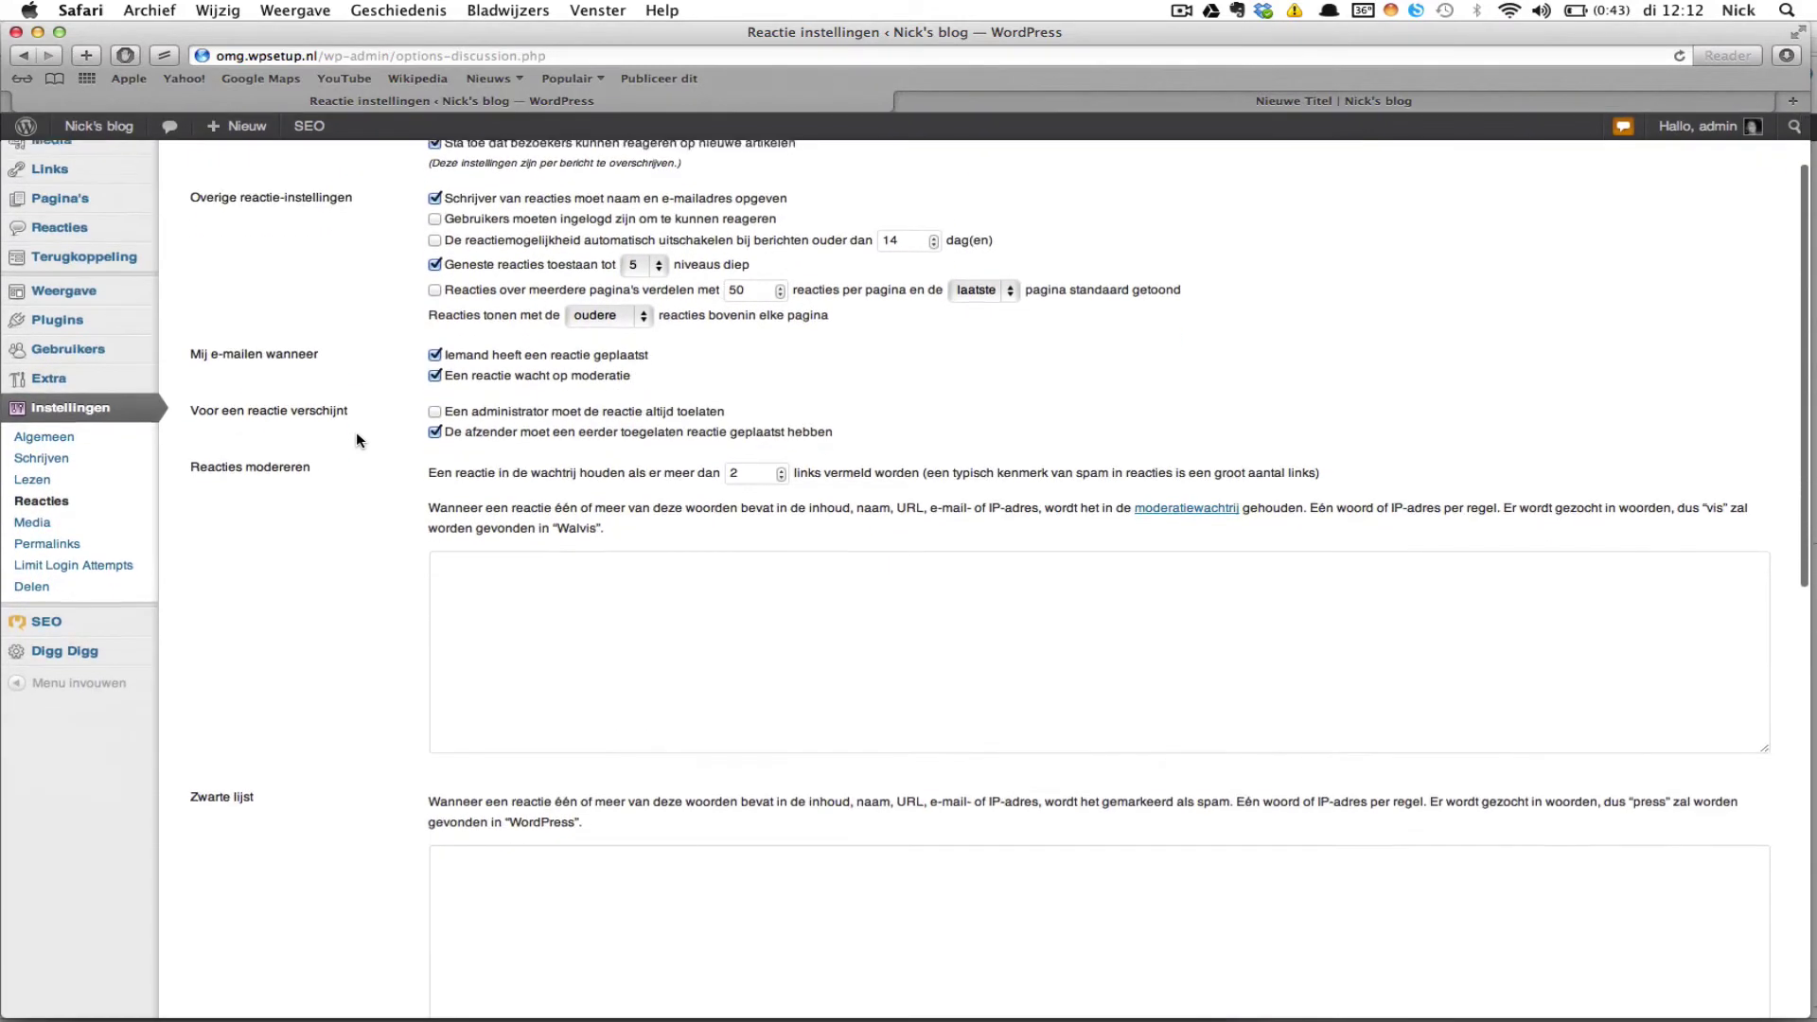
scroll(357, 433, "up", 2)
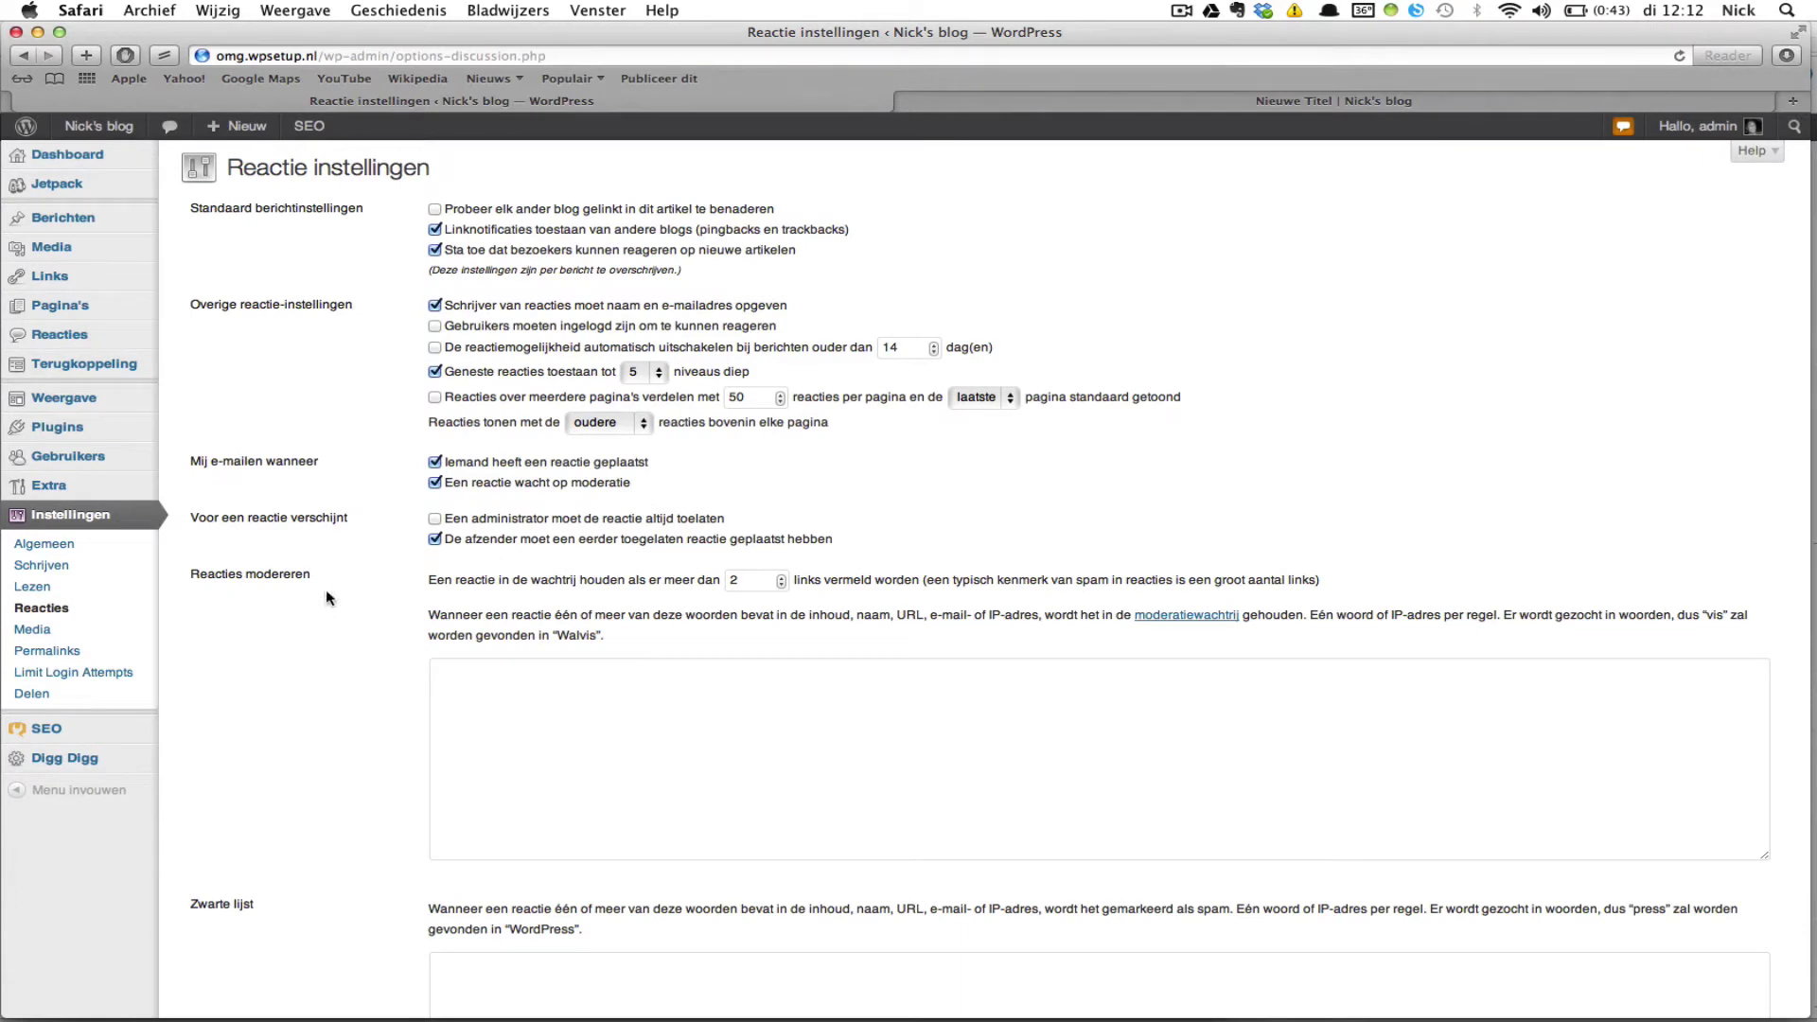
left_click(124, 634)
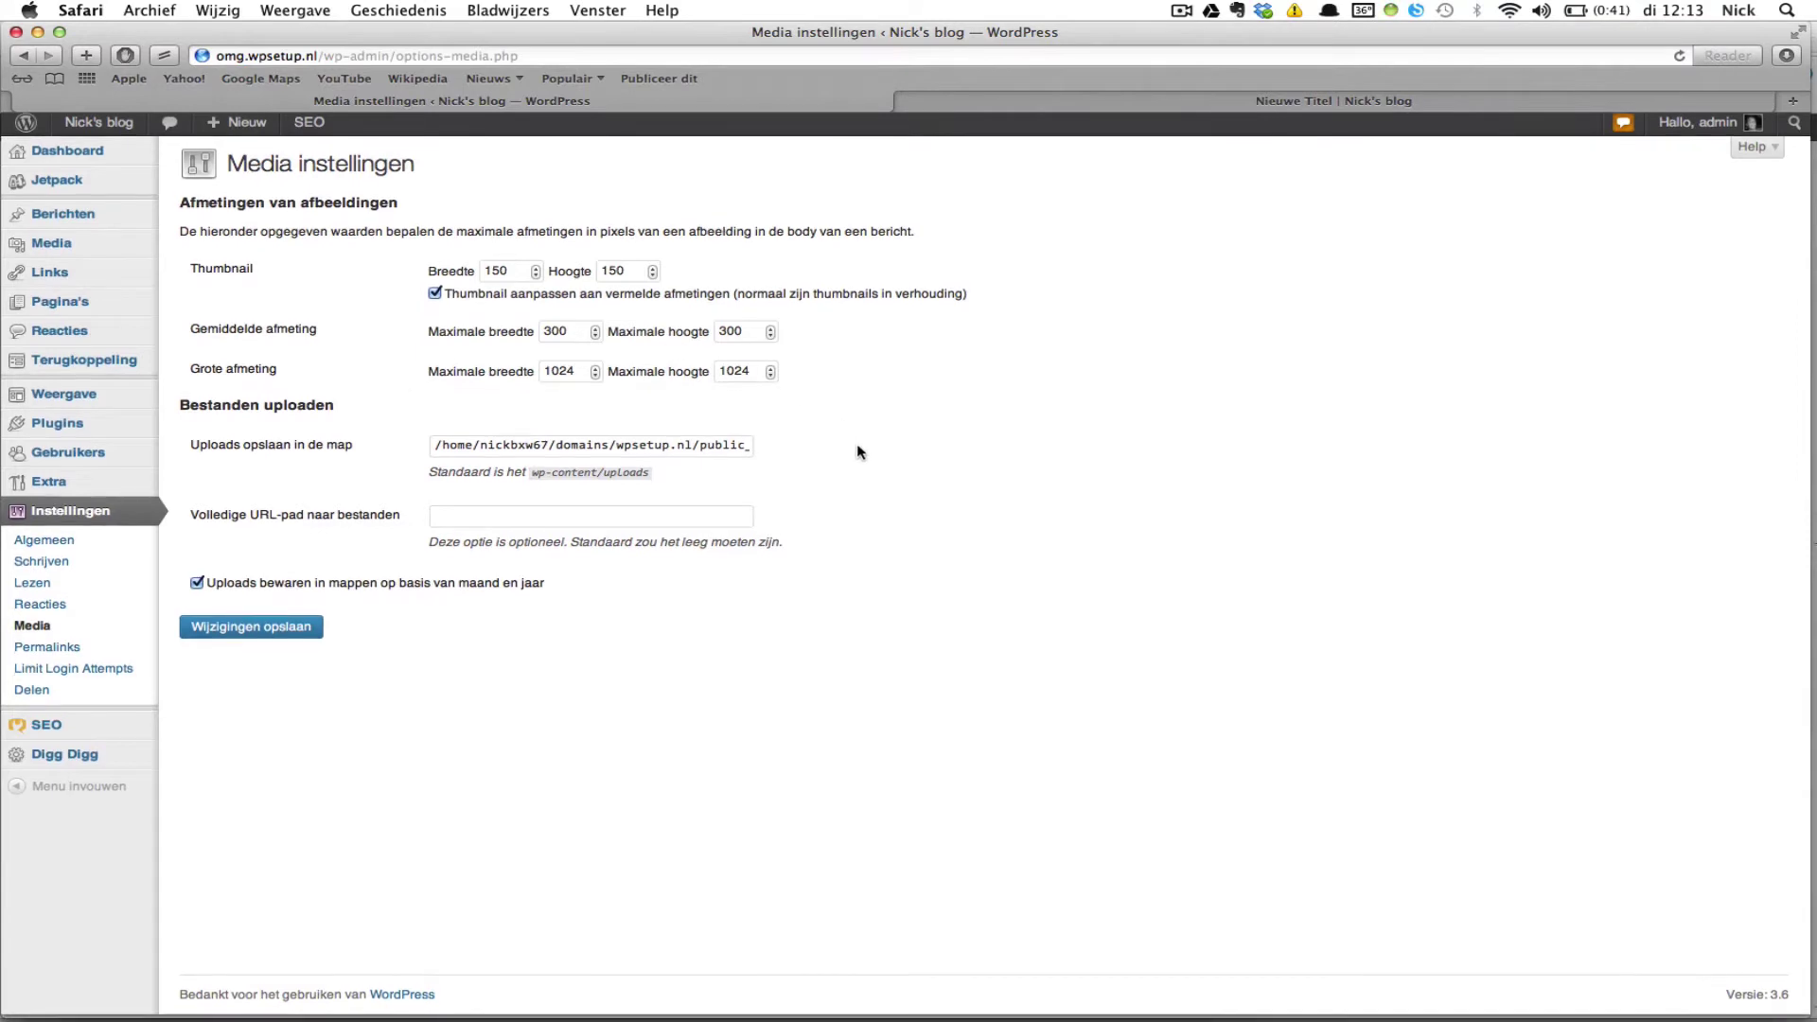
Step: Look over the image sizes (150×150, 300×300, 1024×1024), then go to the Permalinks settings
scroll(857, 451, "down", 1)
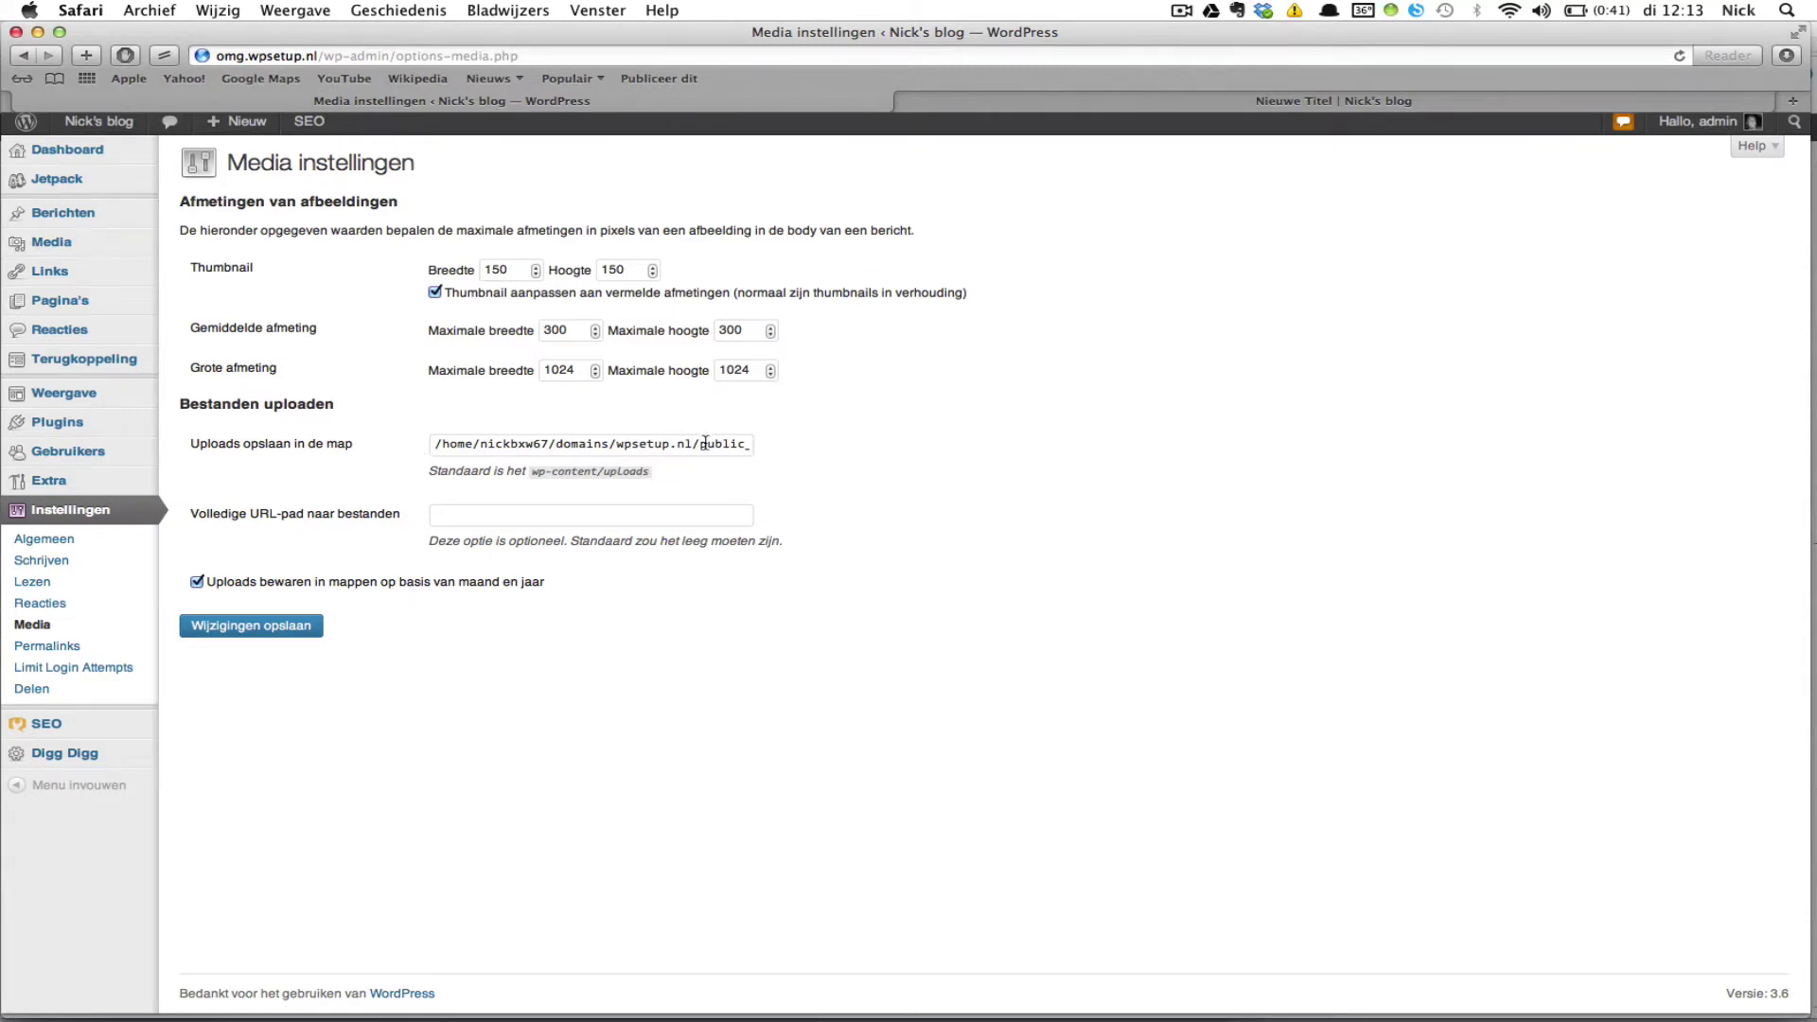
scroll(705, 442, "up", 1)
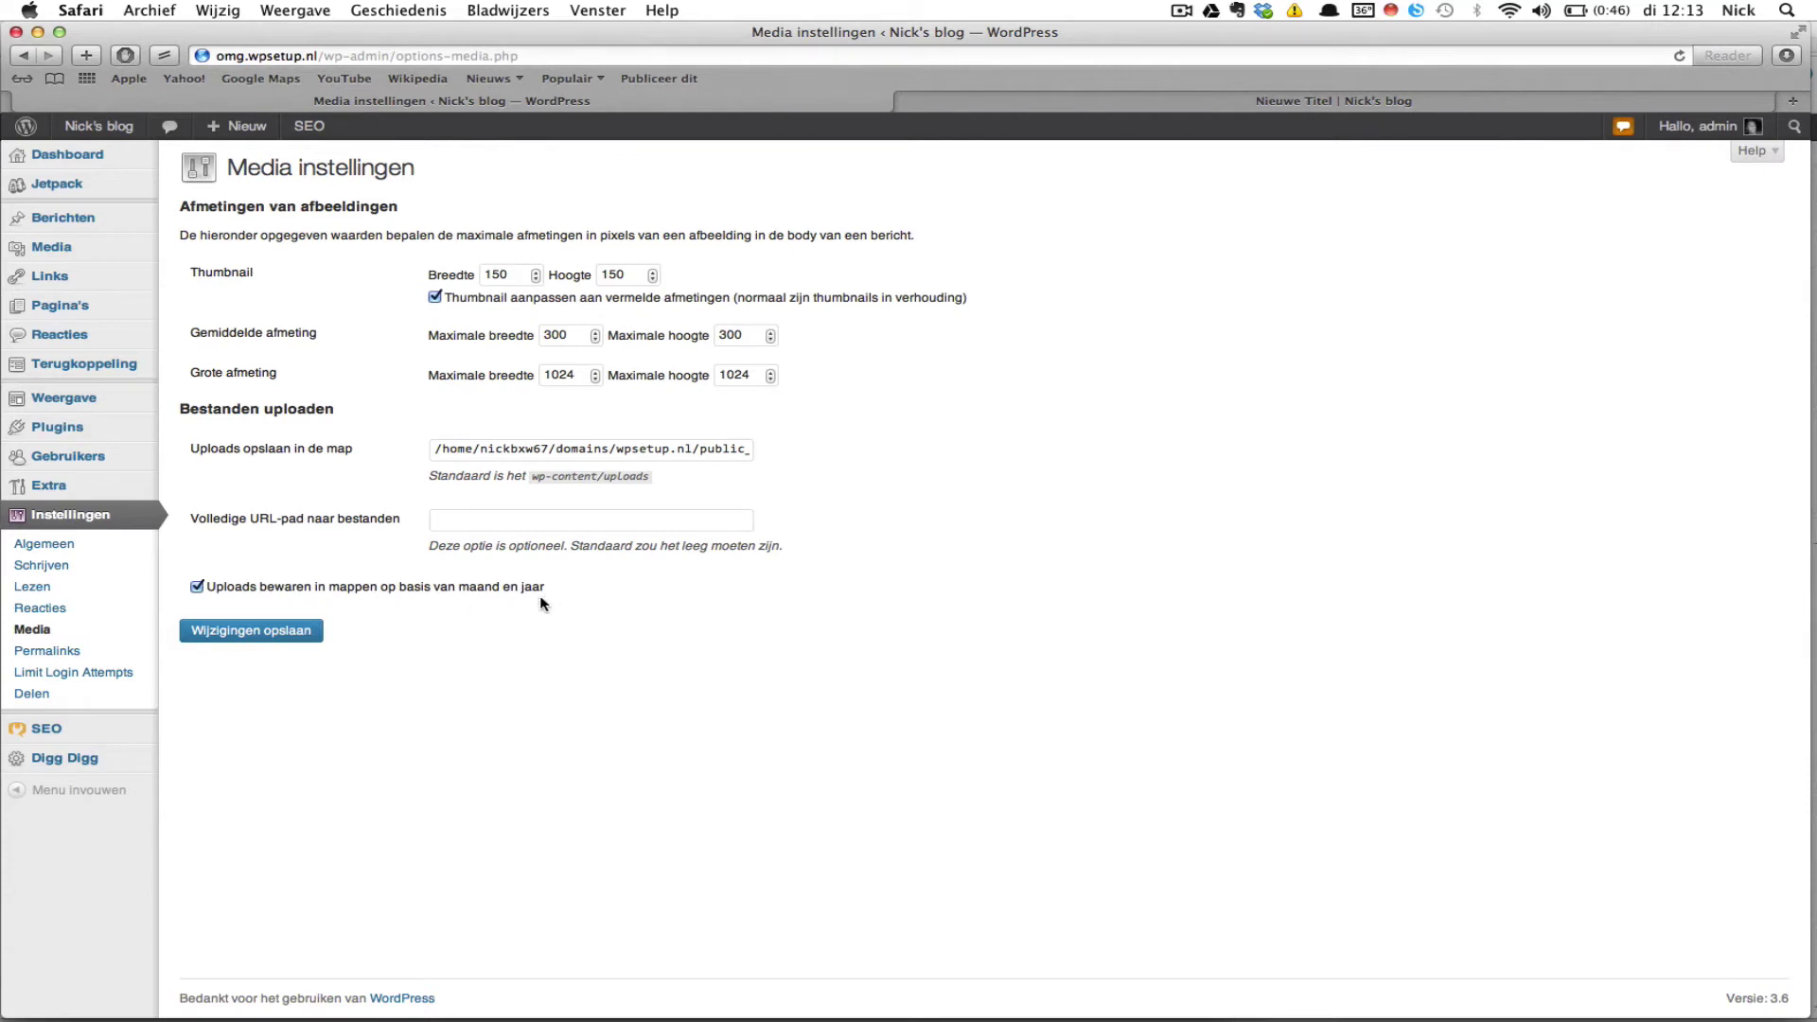
left_click(104, 650)
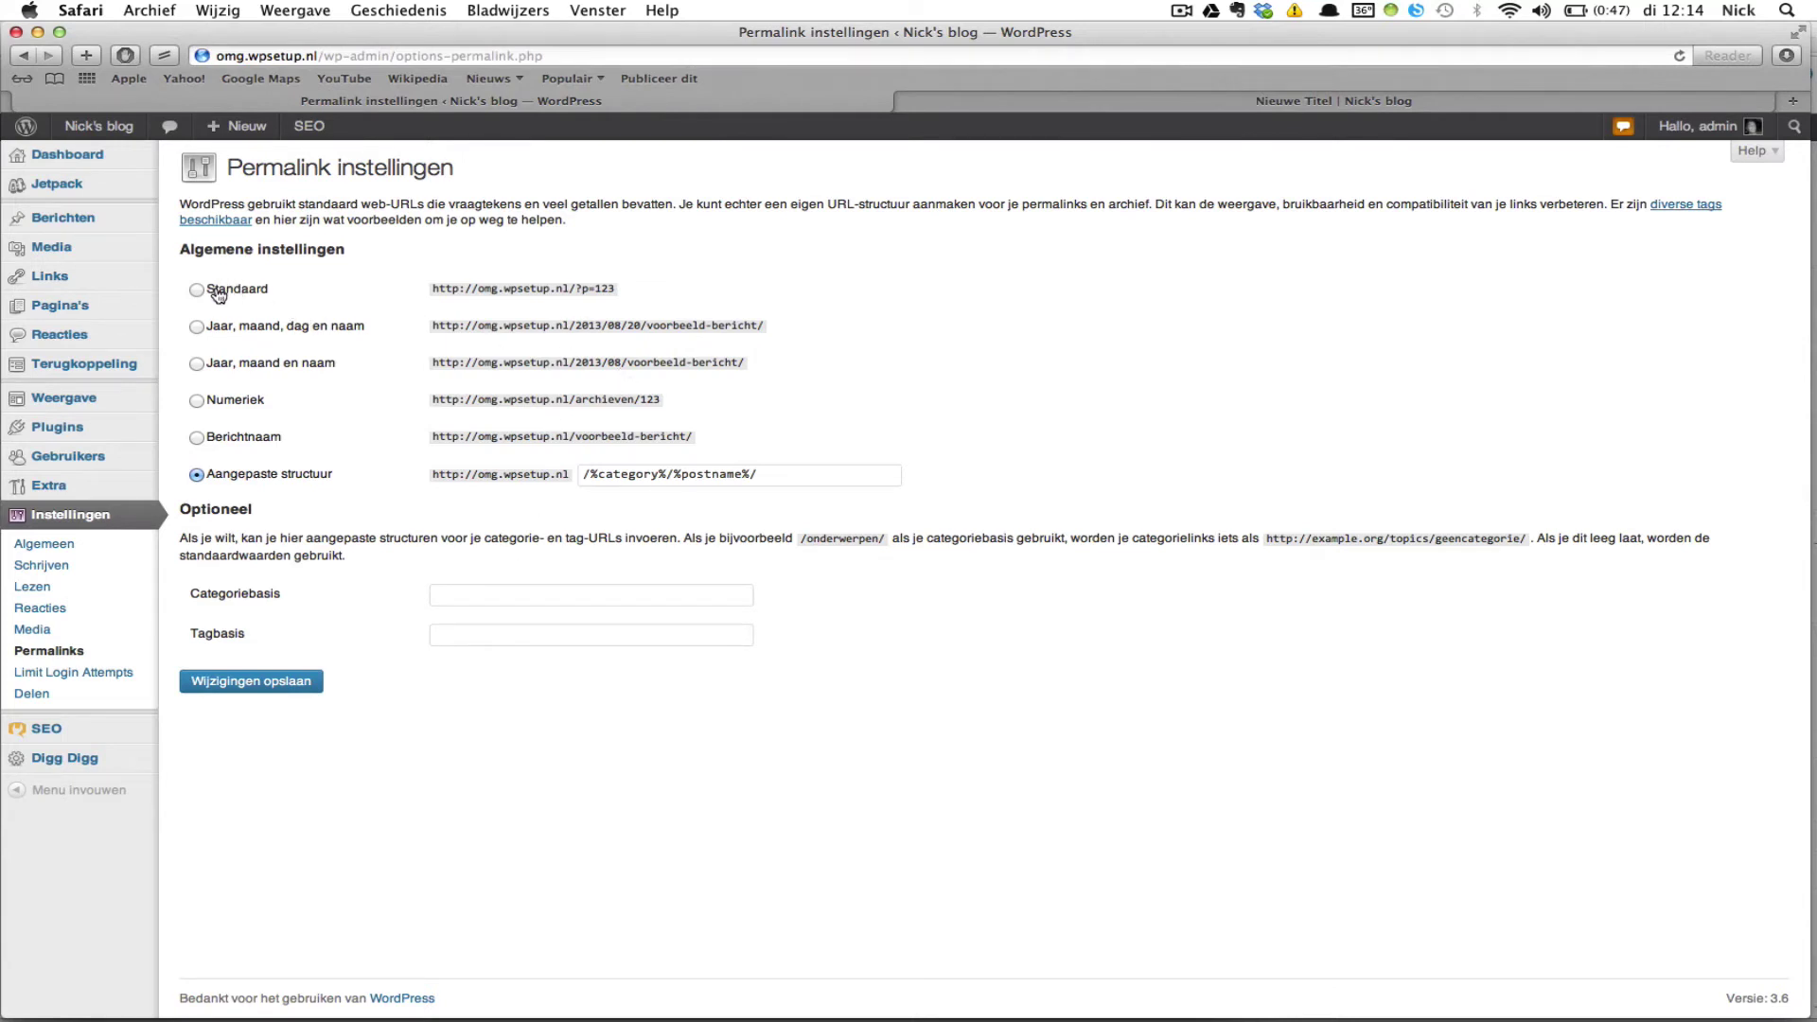
Step: Edit the custom permalink structure to /%category%/%postname%/ and view the Nieuwe Titel post
left_click(251, 290)
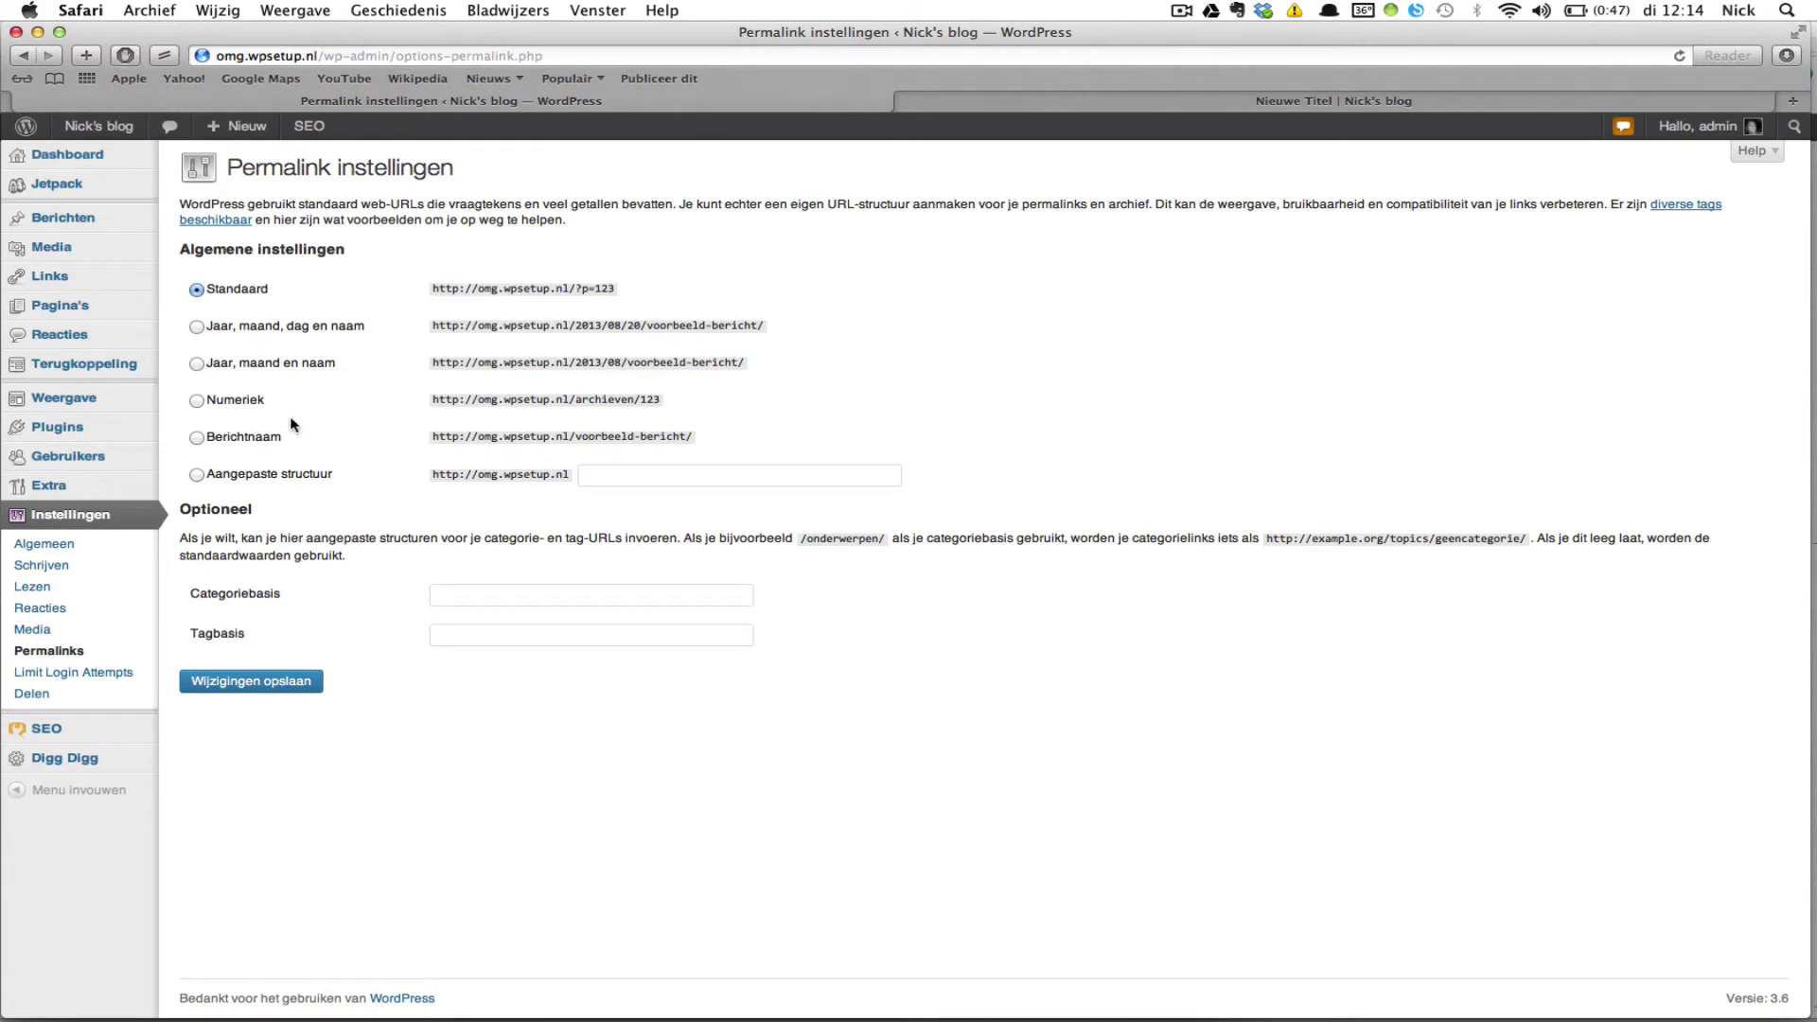
left_click(197, 438)
left_click(583, 476)
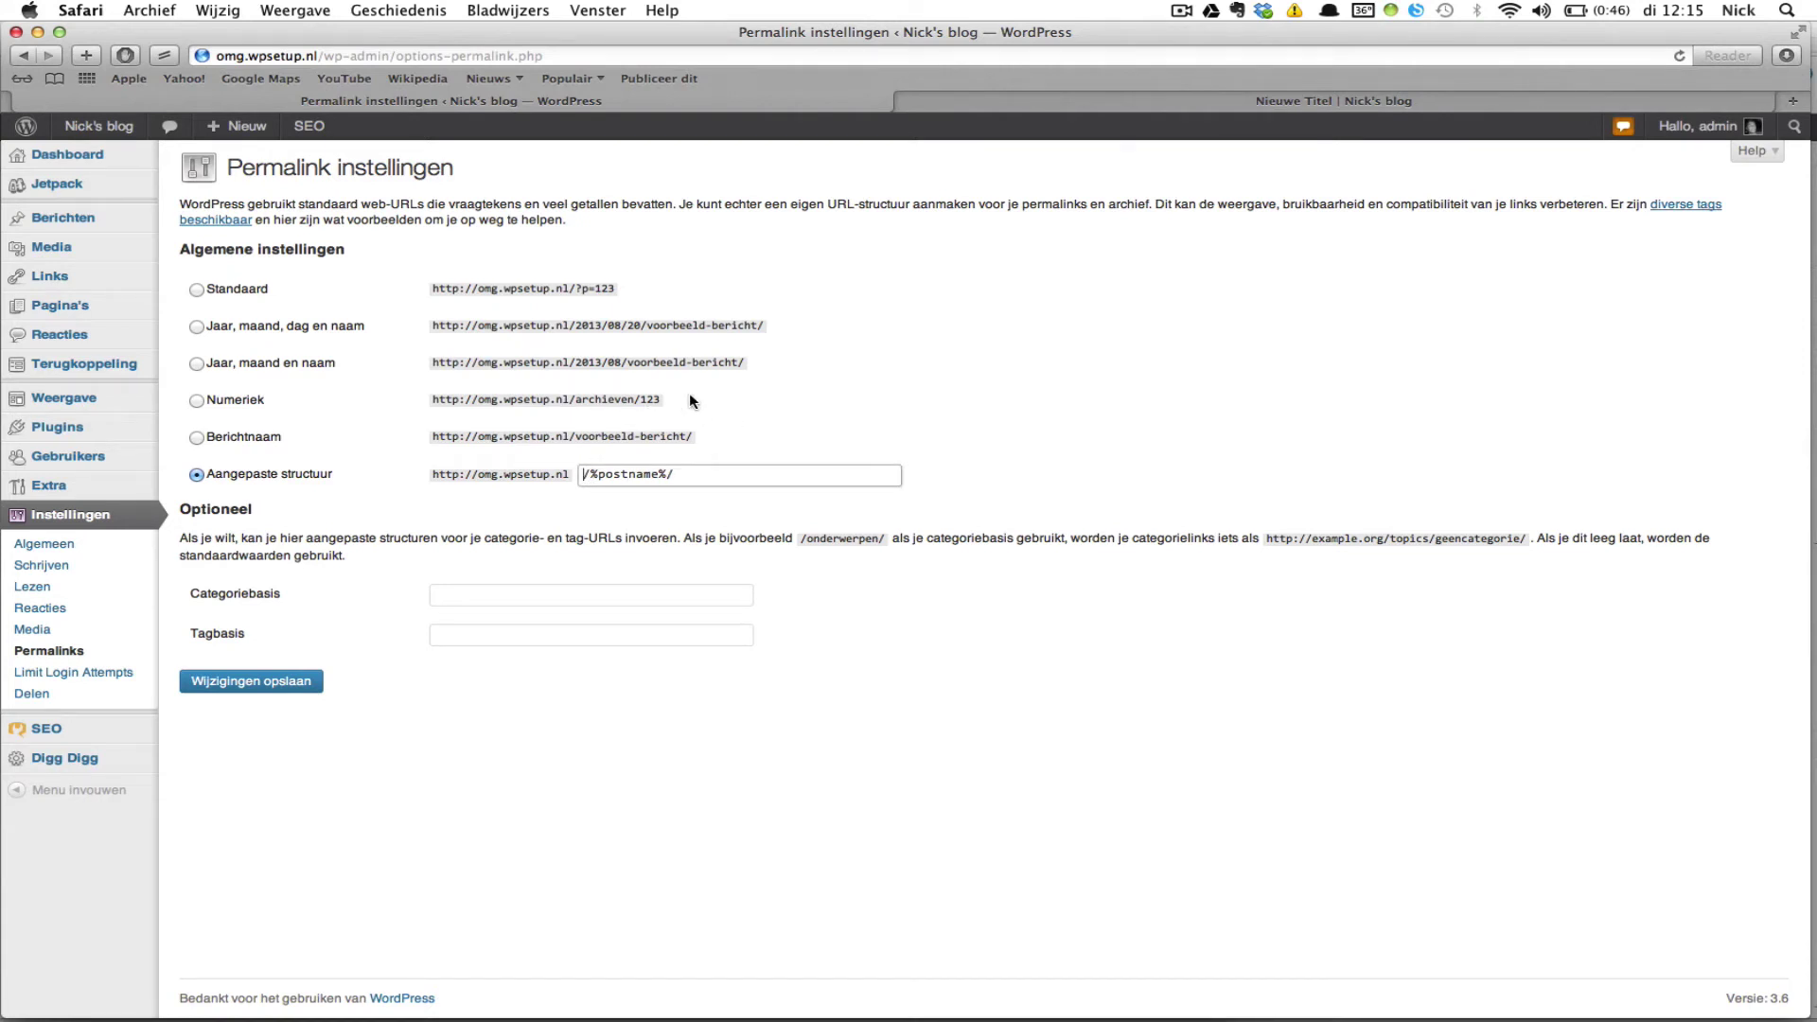
type("/c")
key("BackSpace")
type("%category%/")
key("BackSpace")
left_click(1080, 104)
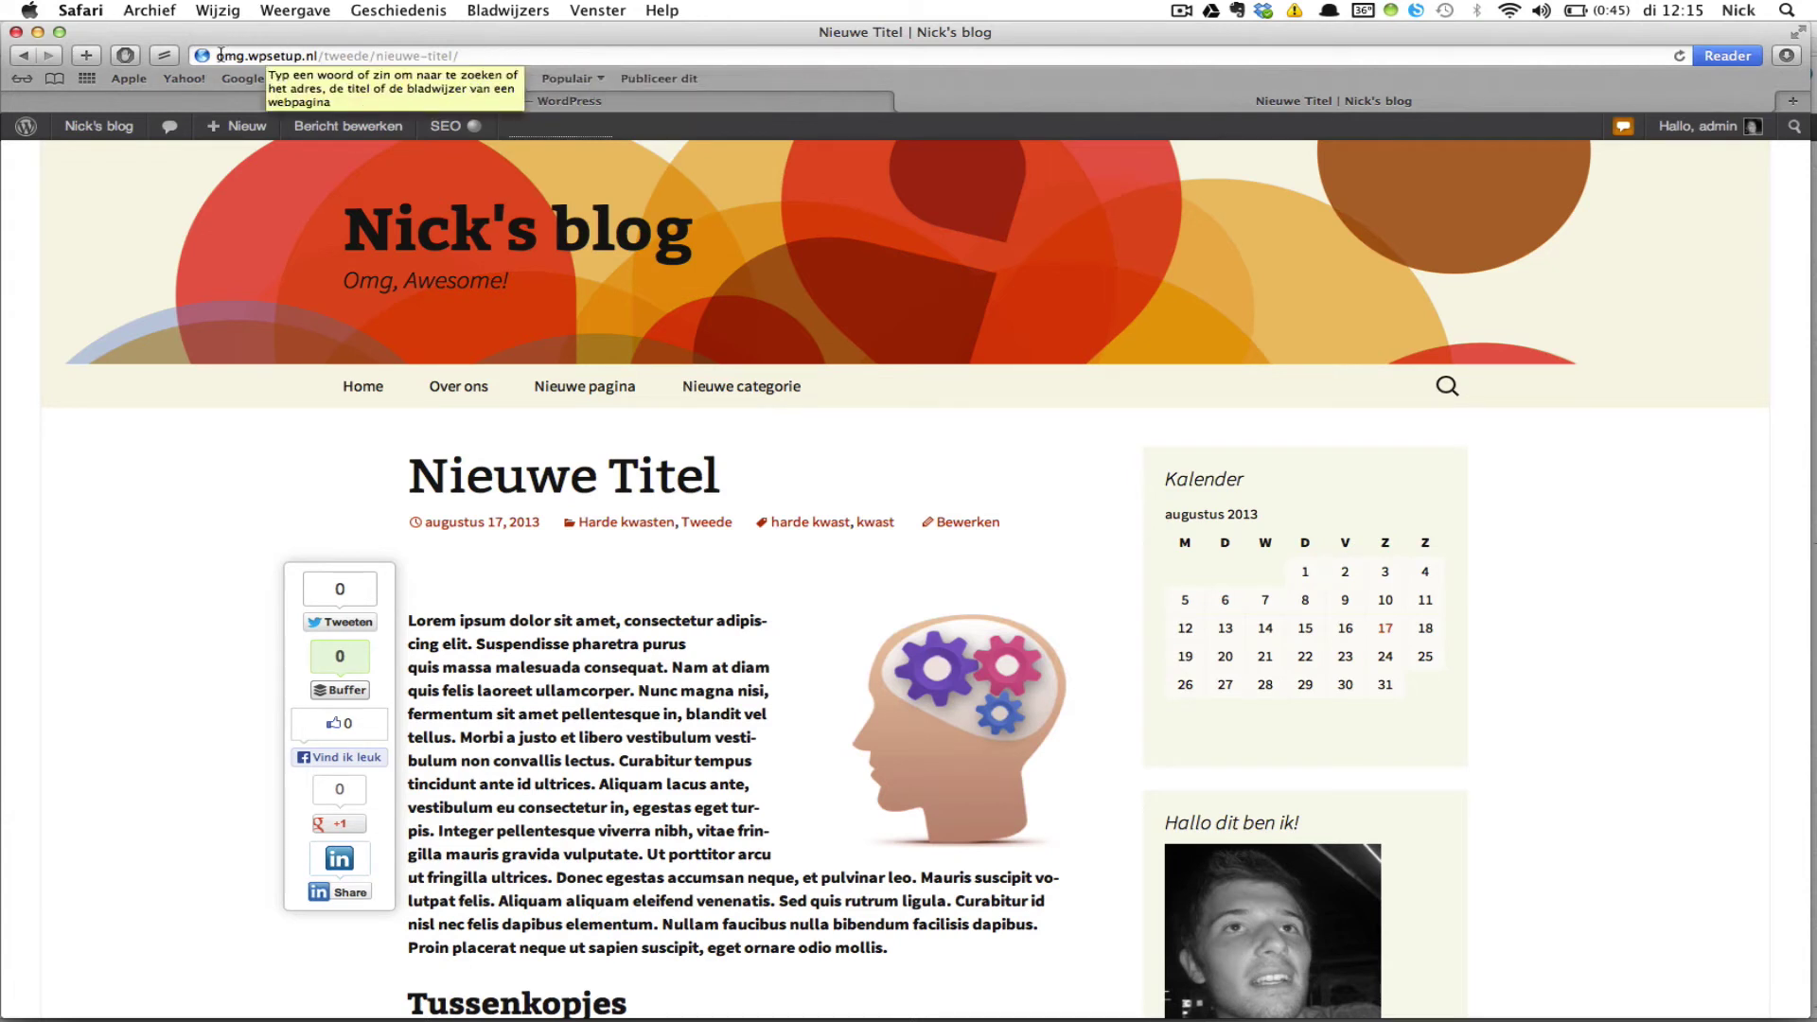
Step: Highlight the /tweede category and nieuwe-titel post-name parts of the post's address, then return to permalinks
left_click(319, 55)
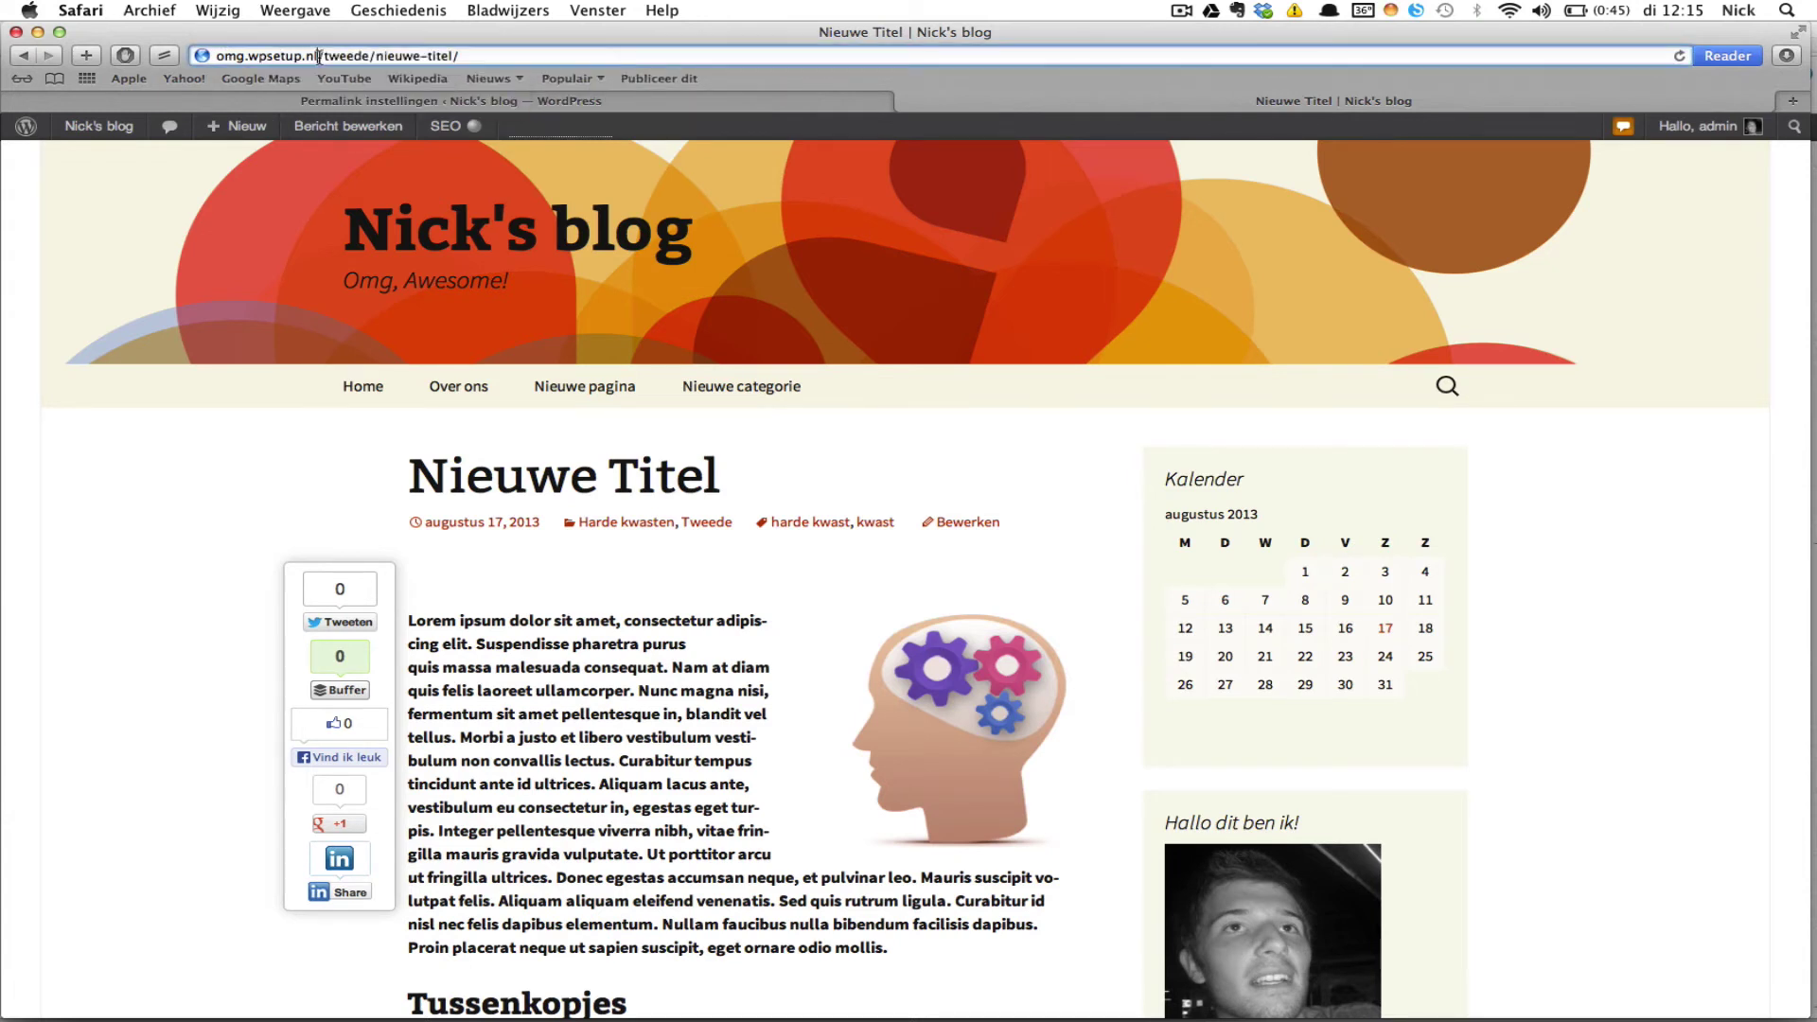
left_click_drag(319, 55, 367, 61)
left_click(376, 54)
left_click_drag(376, 55, 468, 65)
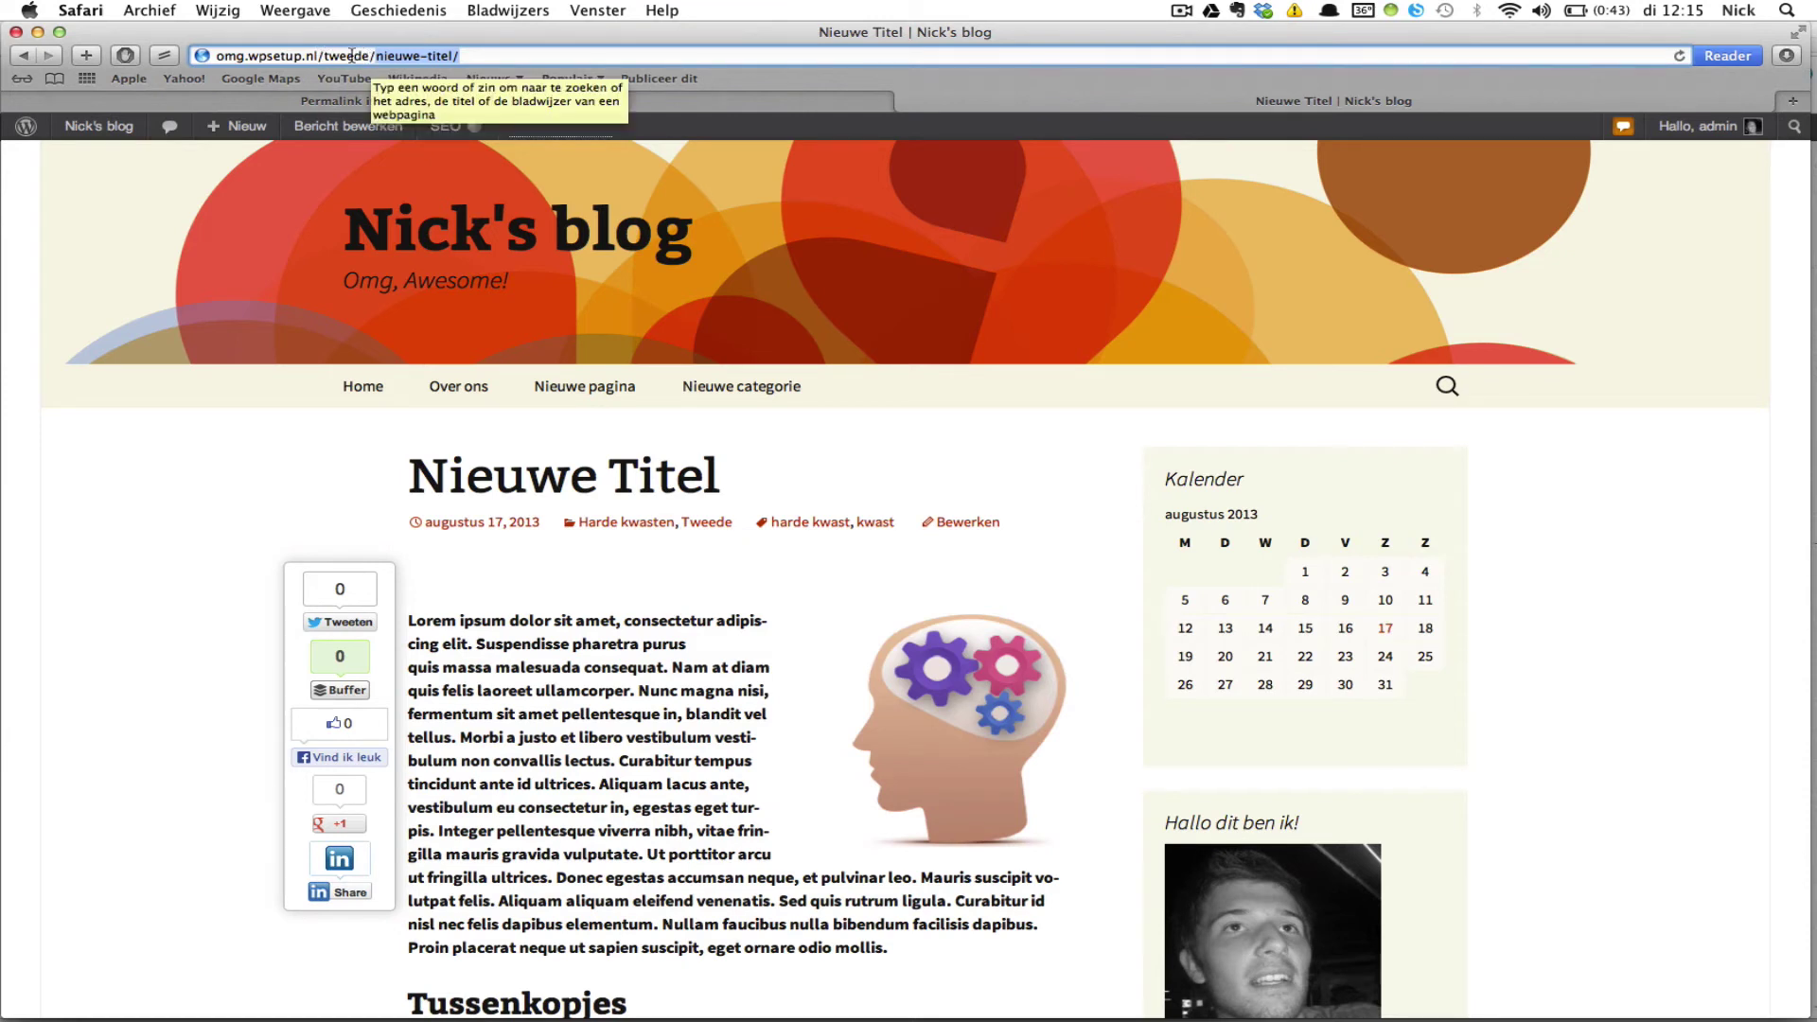
left_click(235, 437)
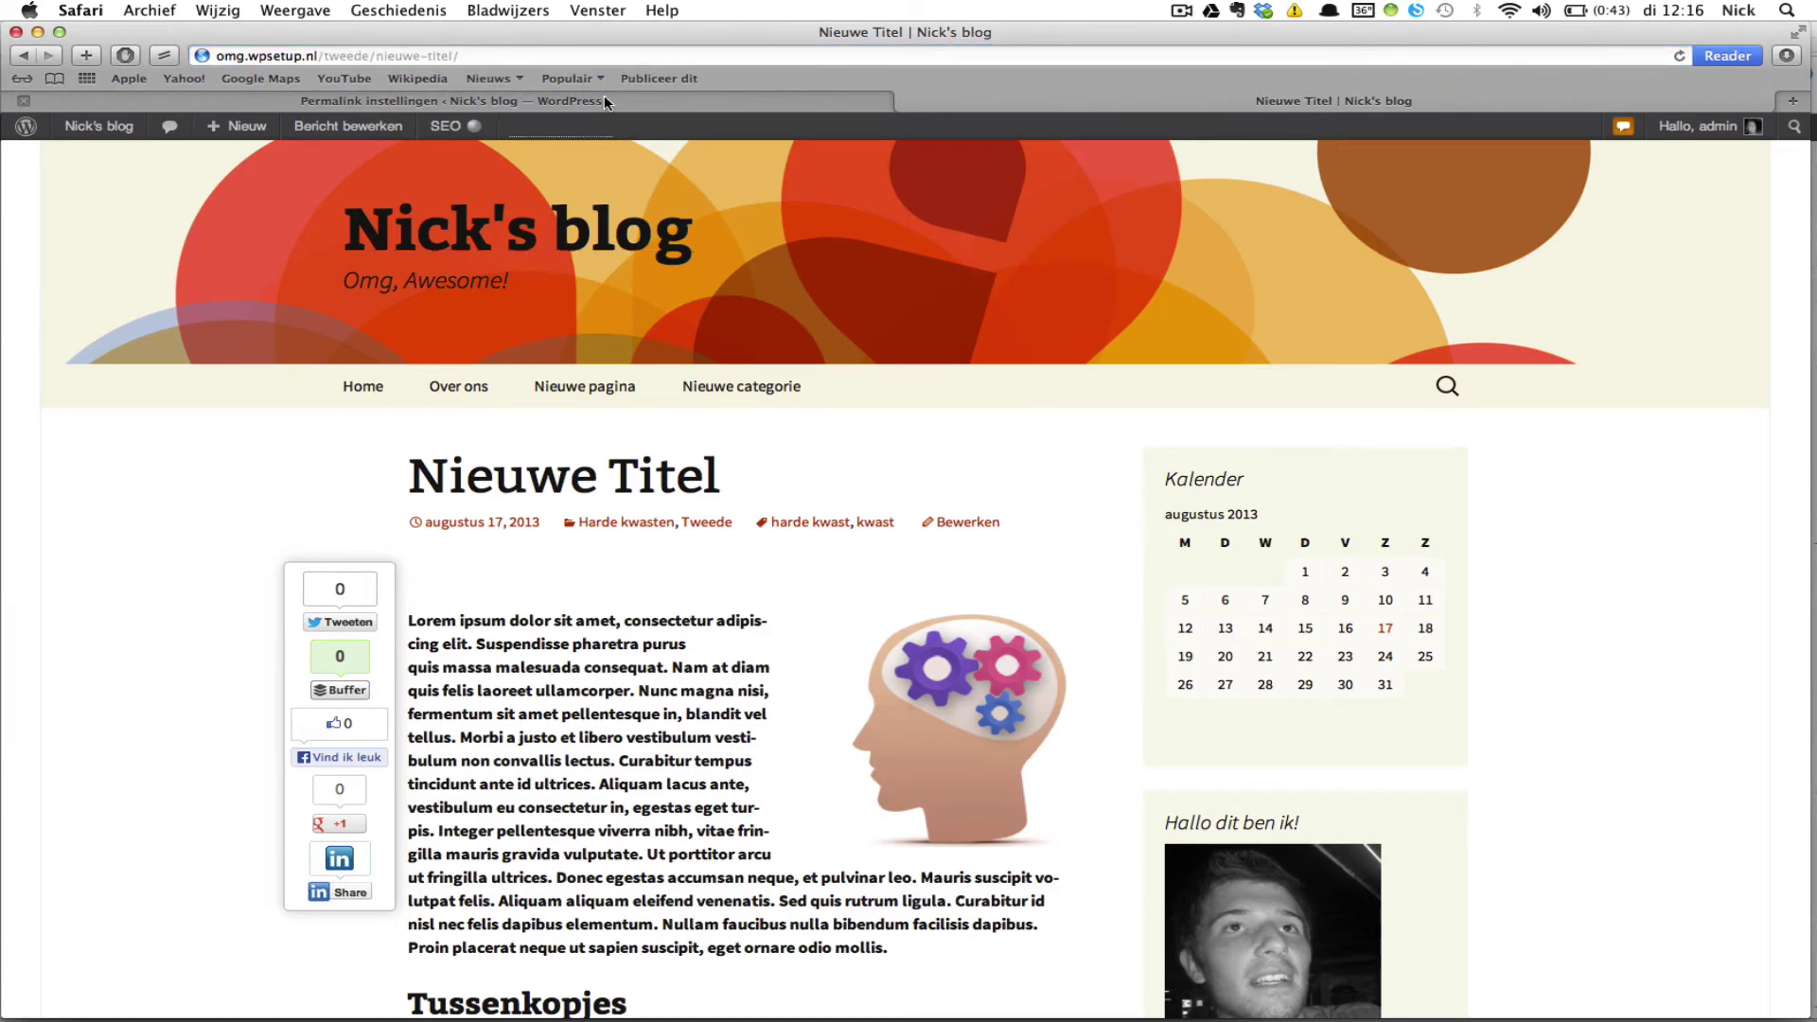
left_click(604, 99)
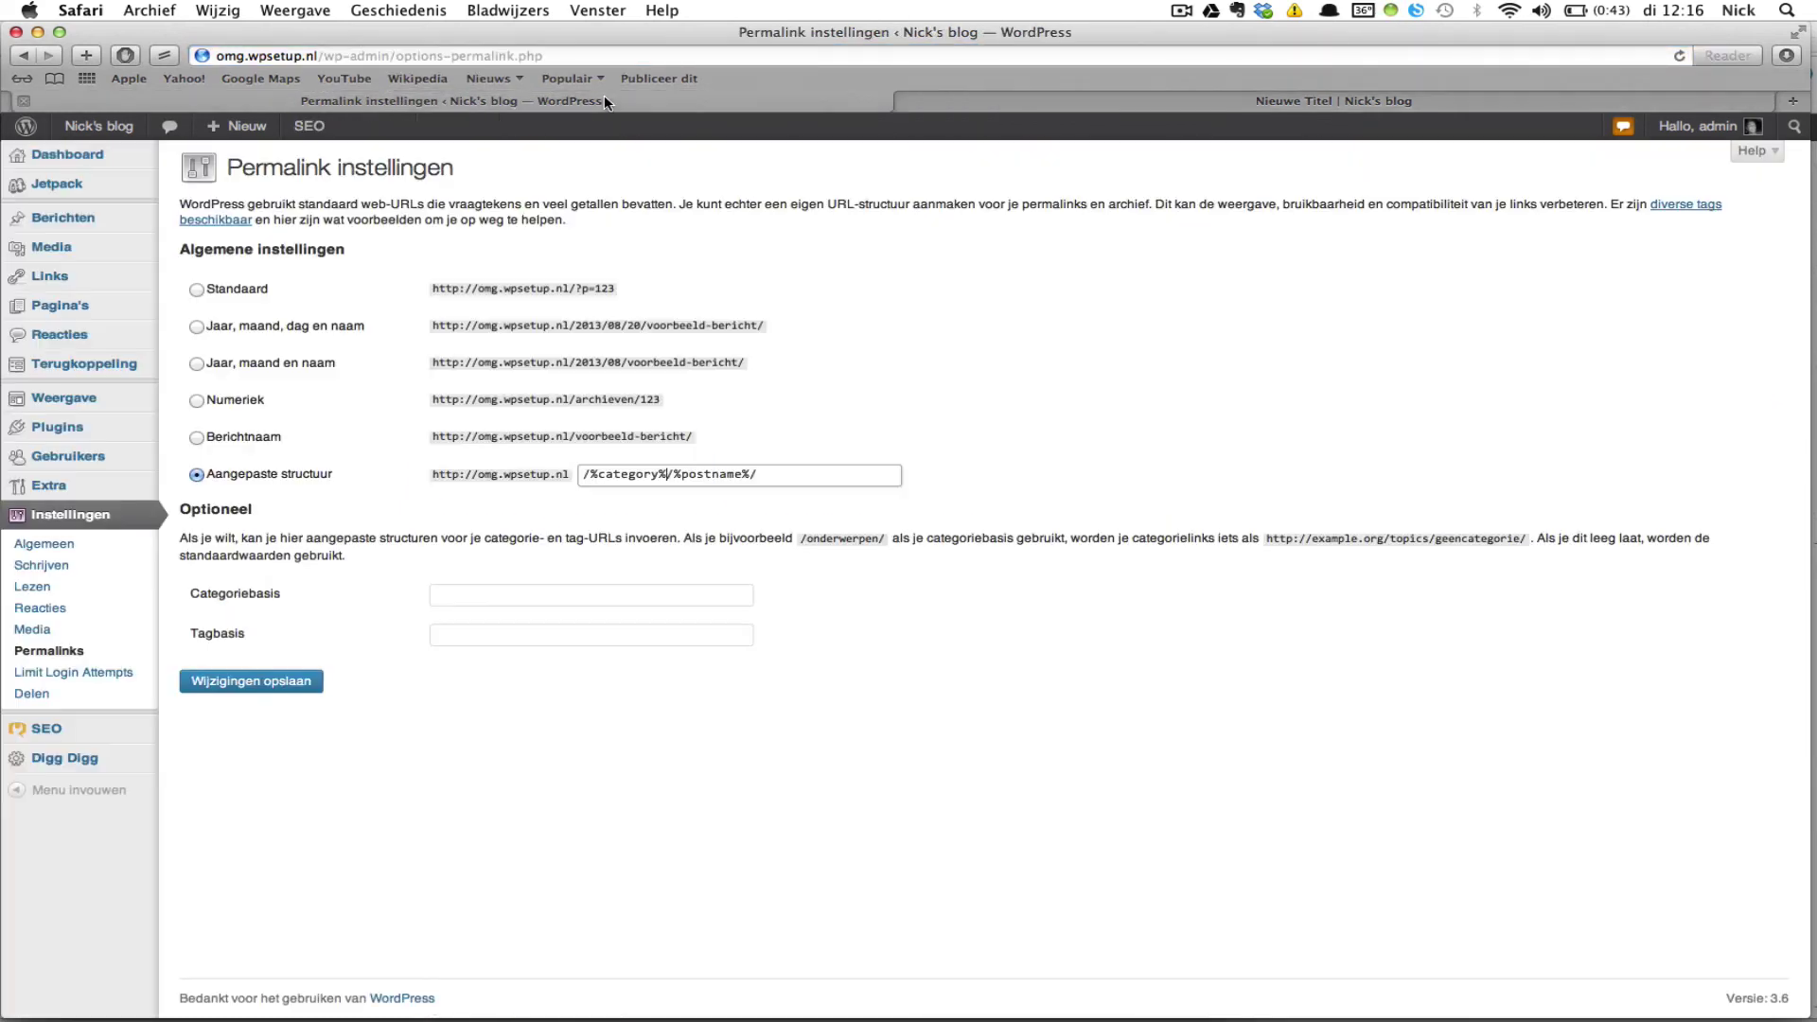
Step: Select and save the Berichtnaam (/%postname%/) permalink structure, then return to the Nieuwe Titel post
left_click(196, 436)
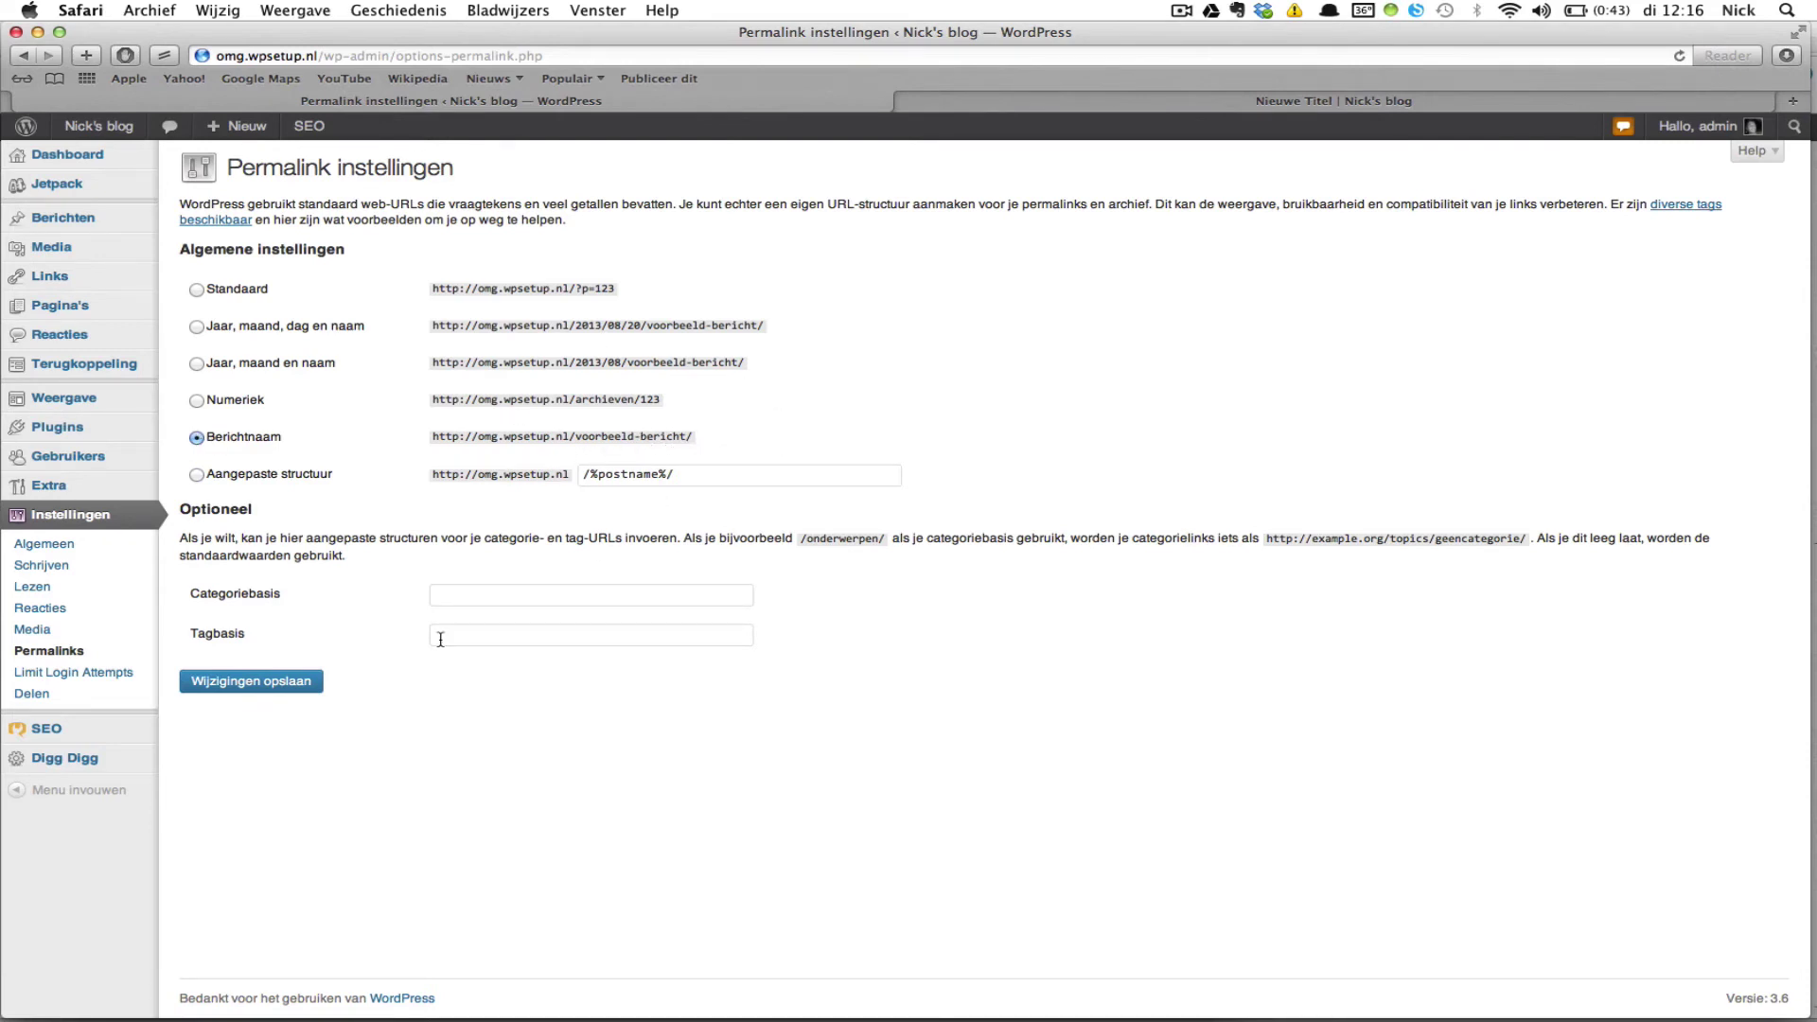
left_click(296, 691)
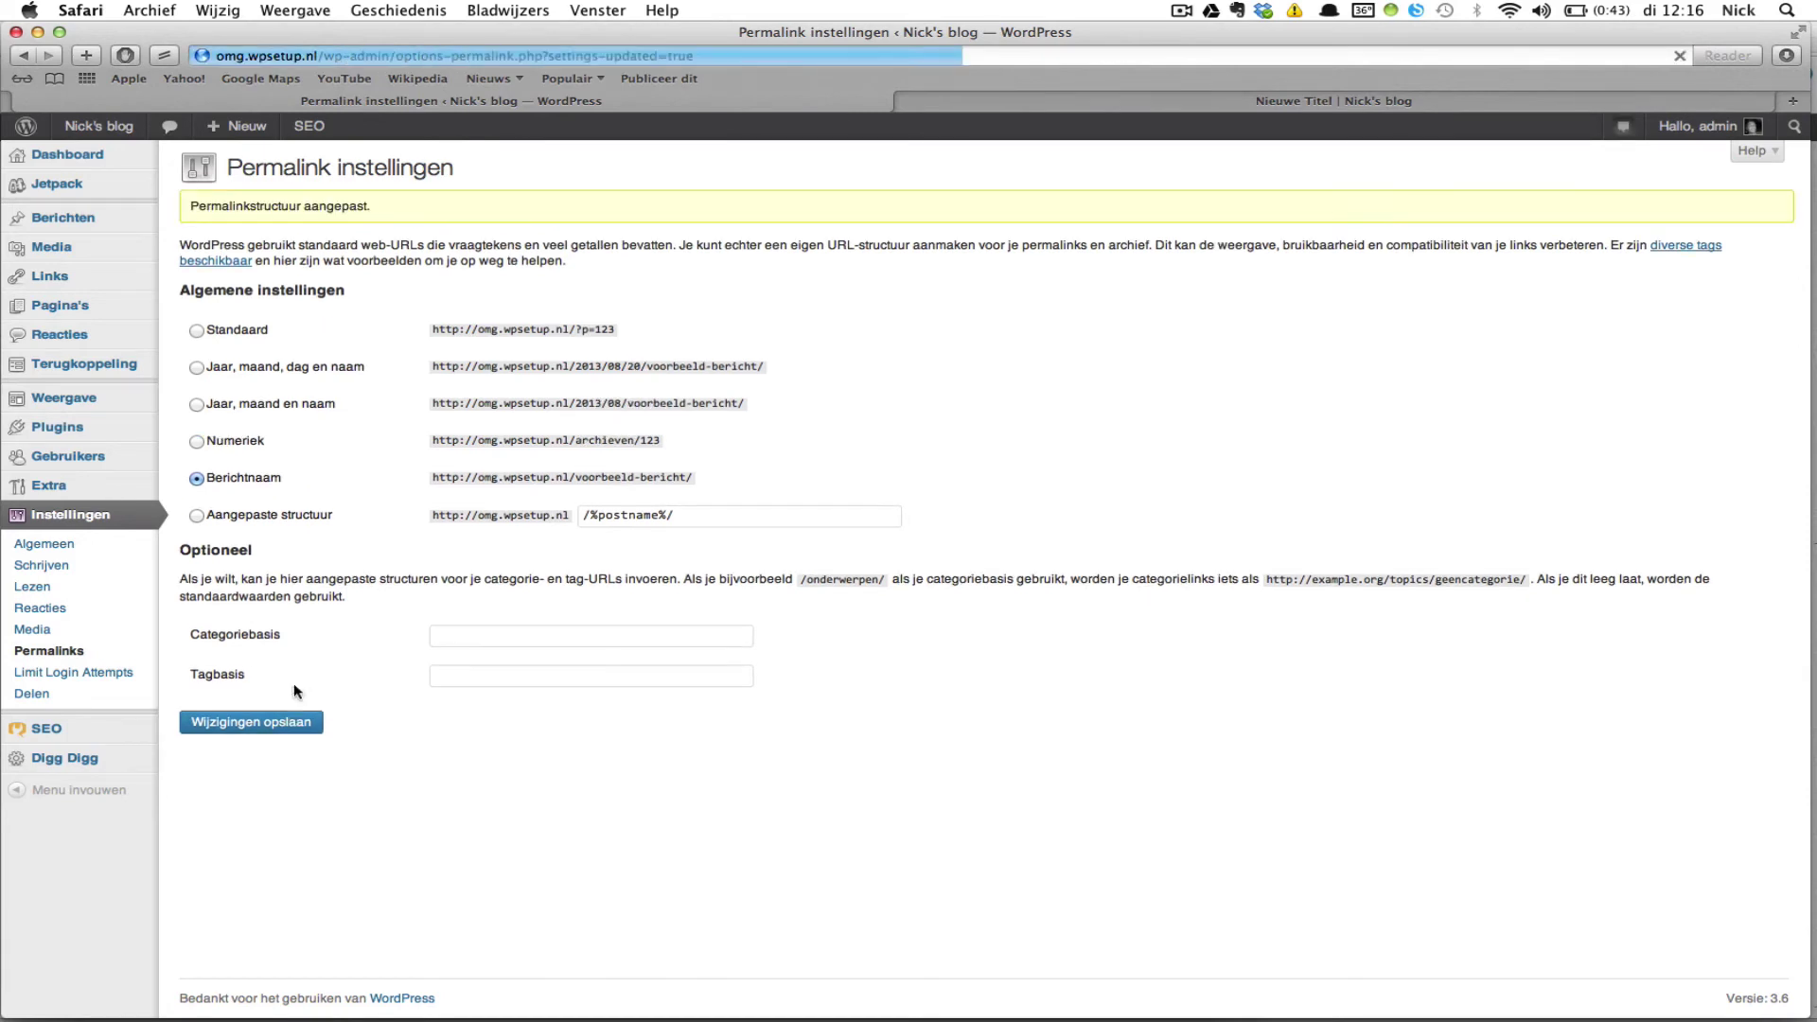
left_click(1201, 105)
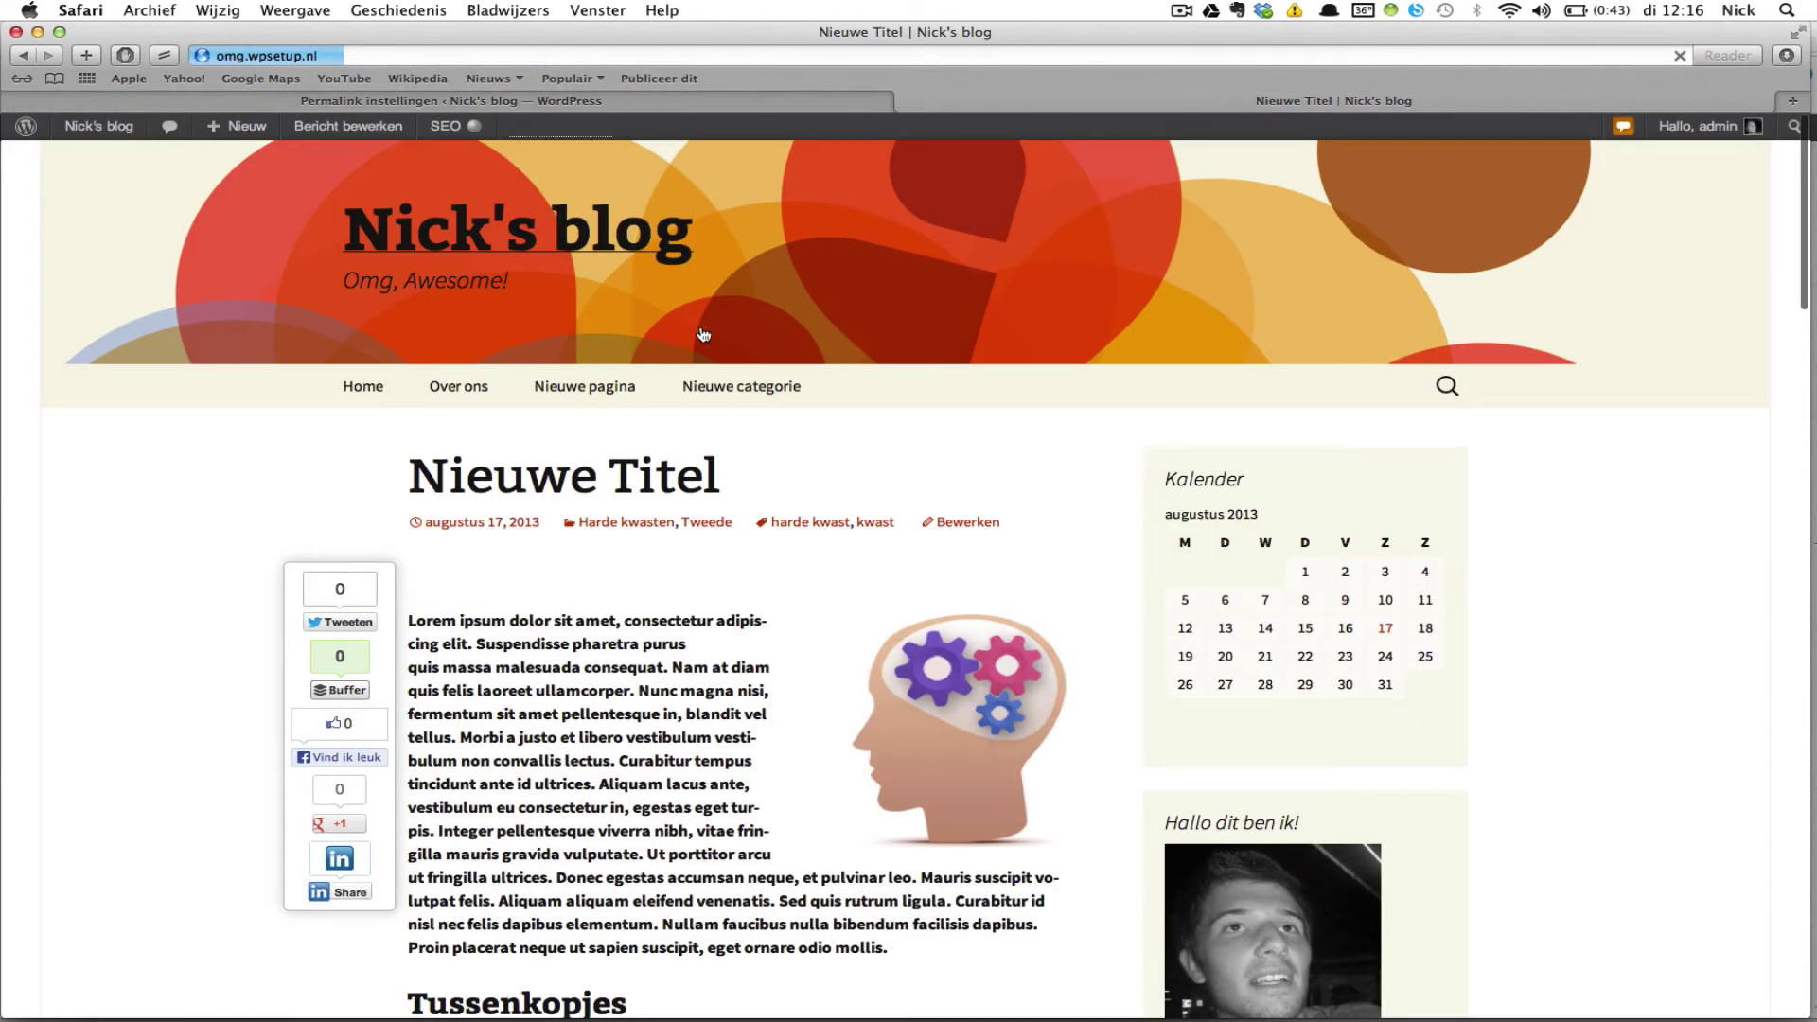
Step: From the blog home page, open the Nieuwe Titel post at /nieuwe-titel/, then return to Permalink settings
left_click(731, 365)
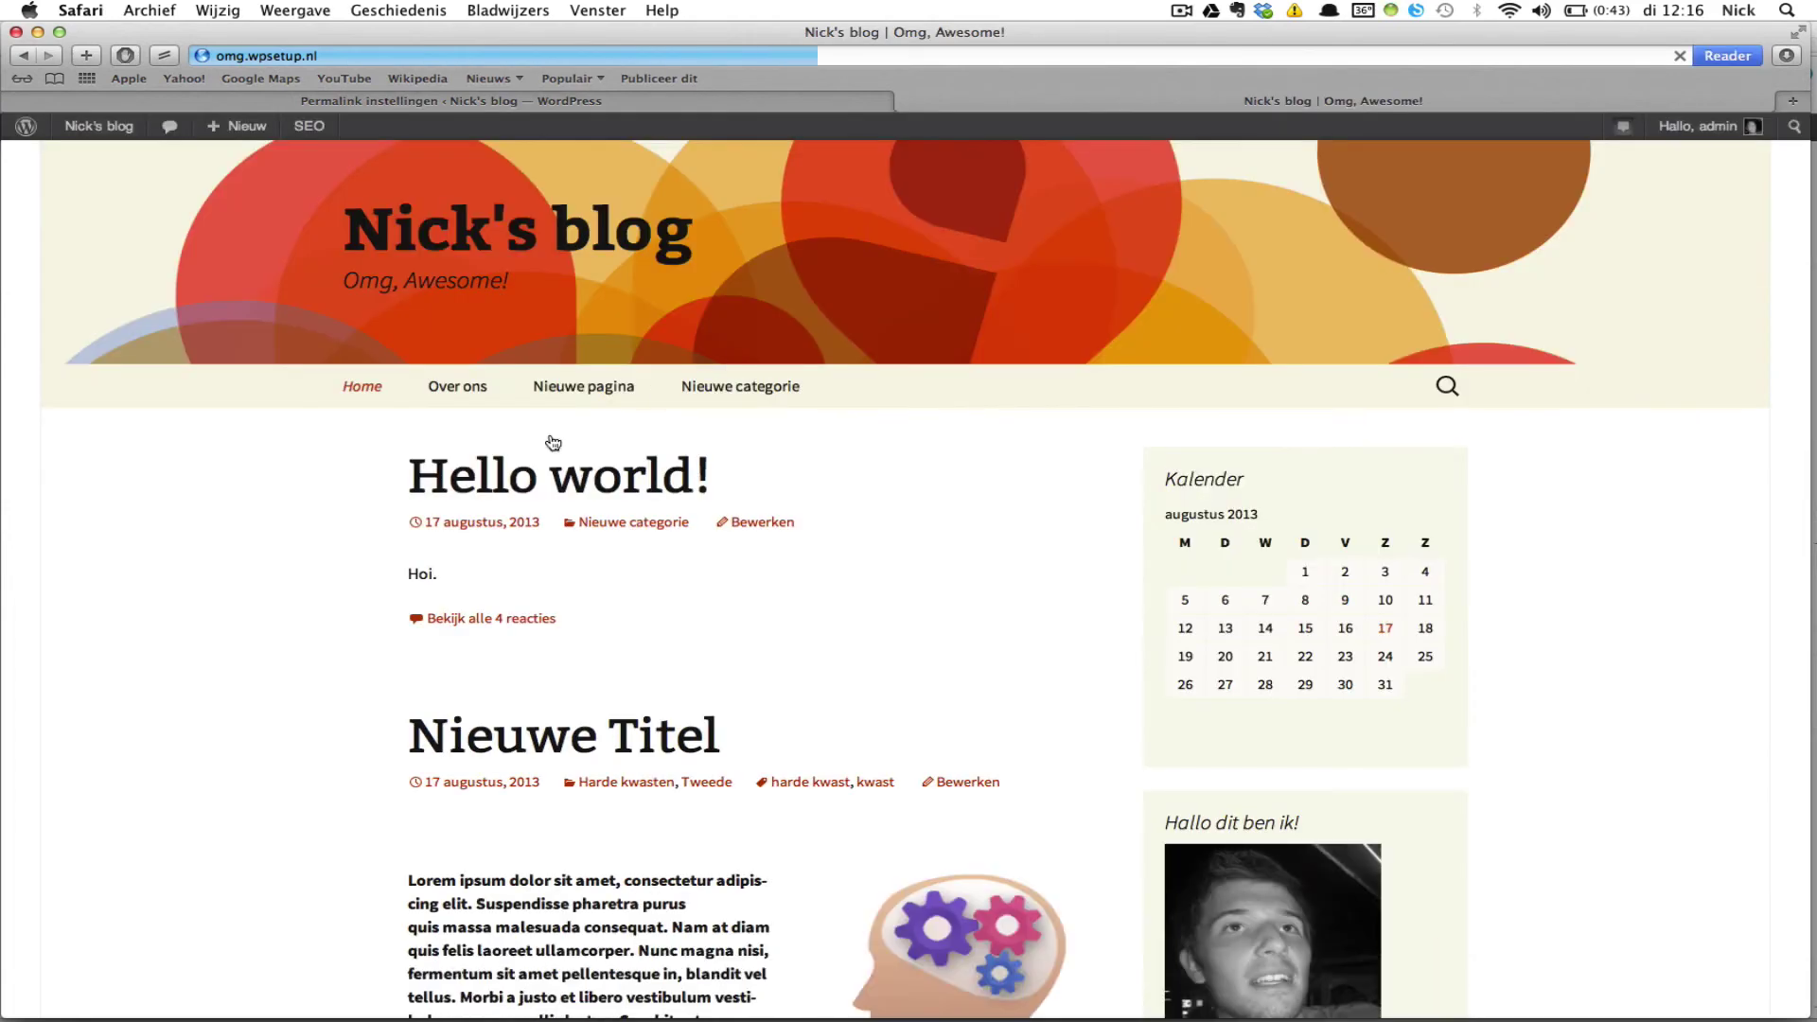
scroll(248, 691, "down", 2)
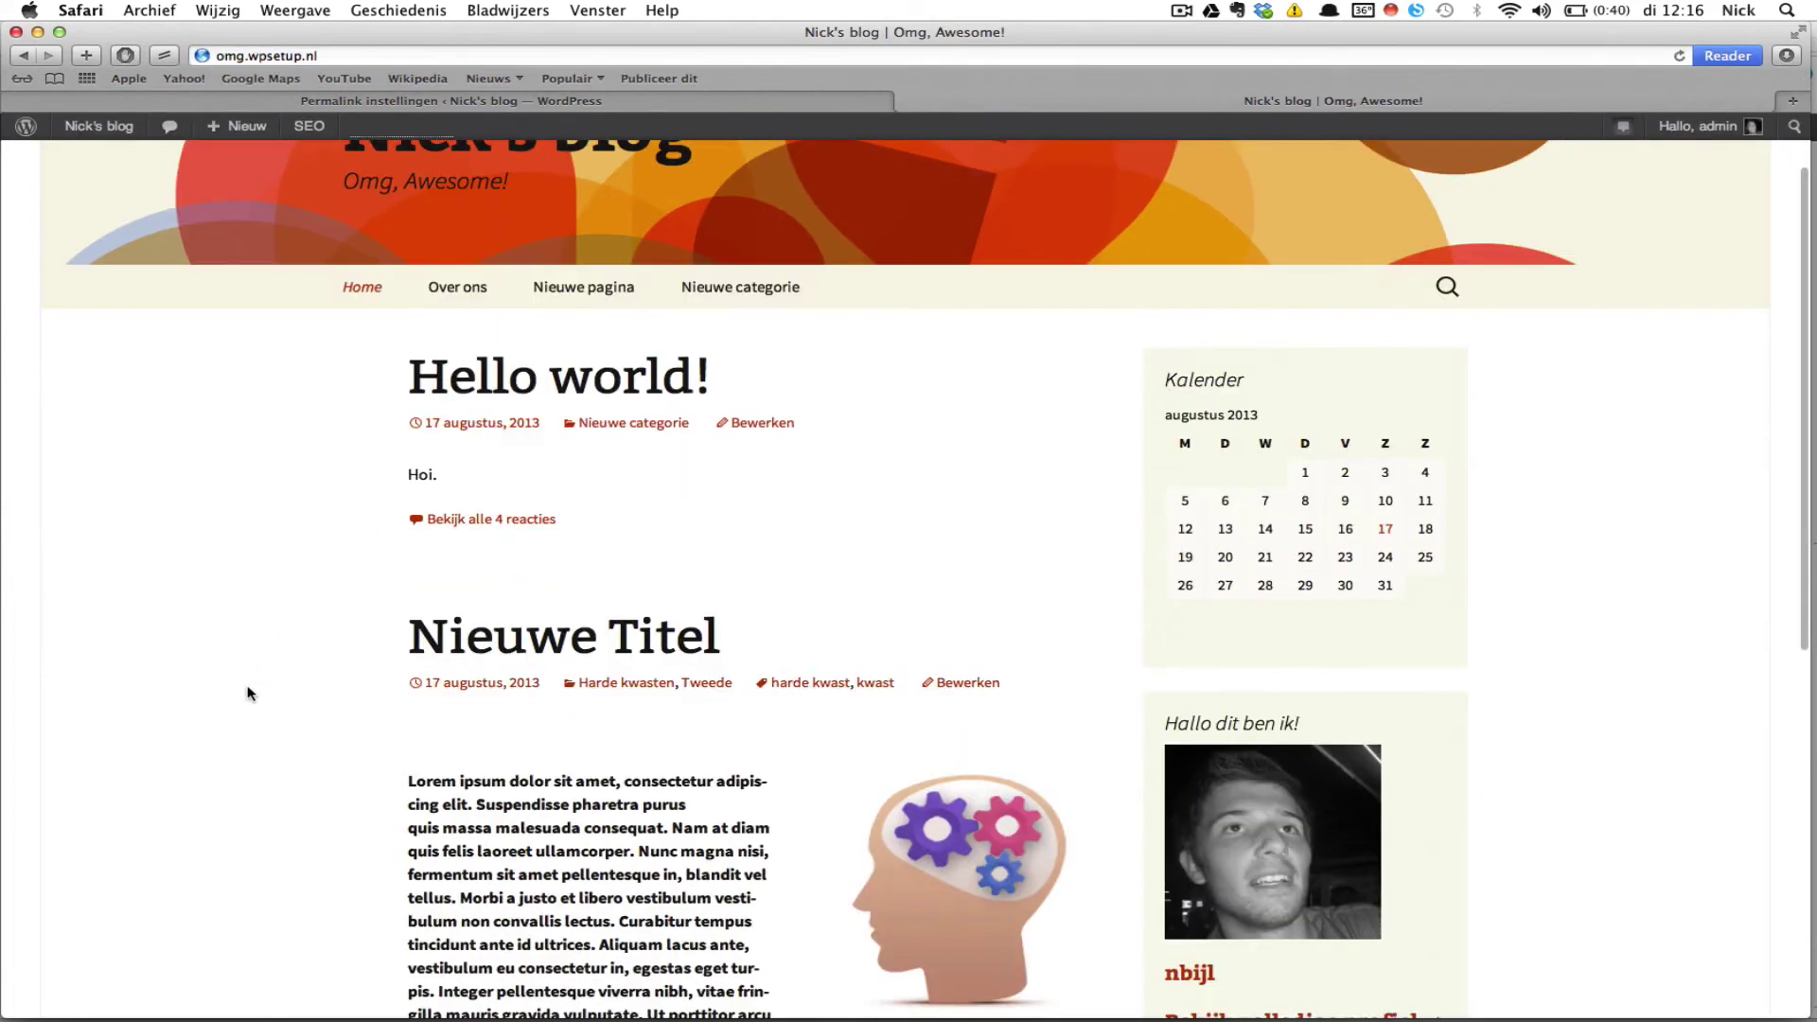
left_click(504, 637)
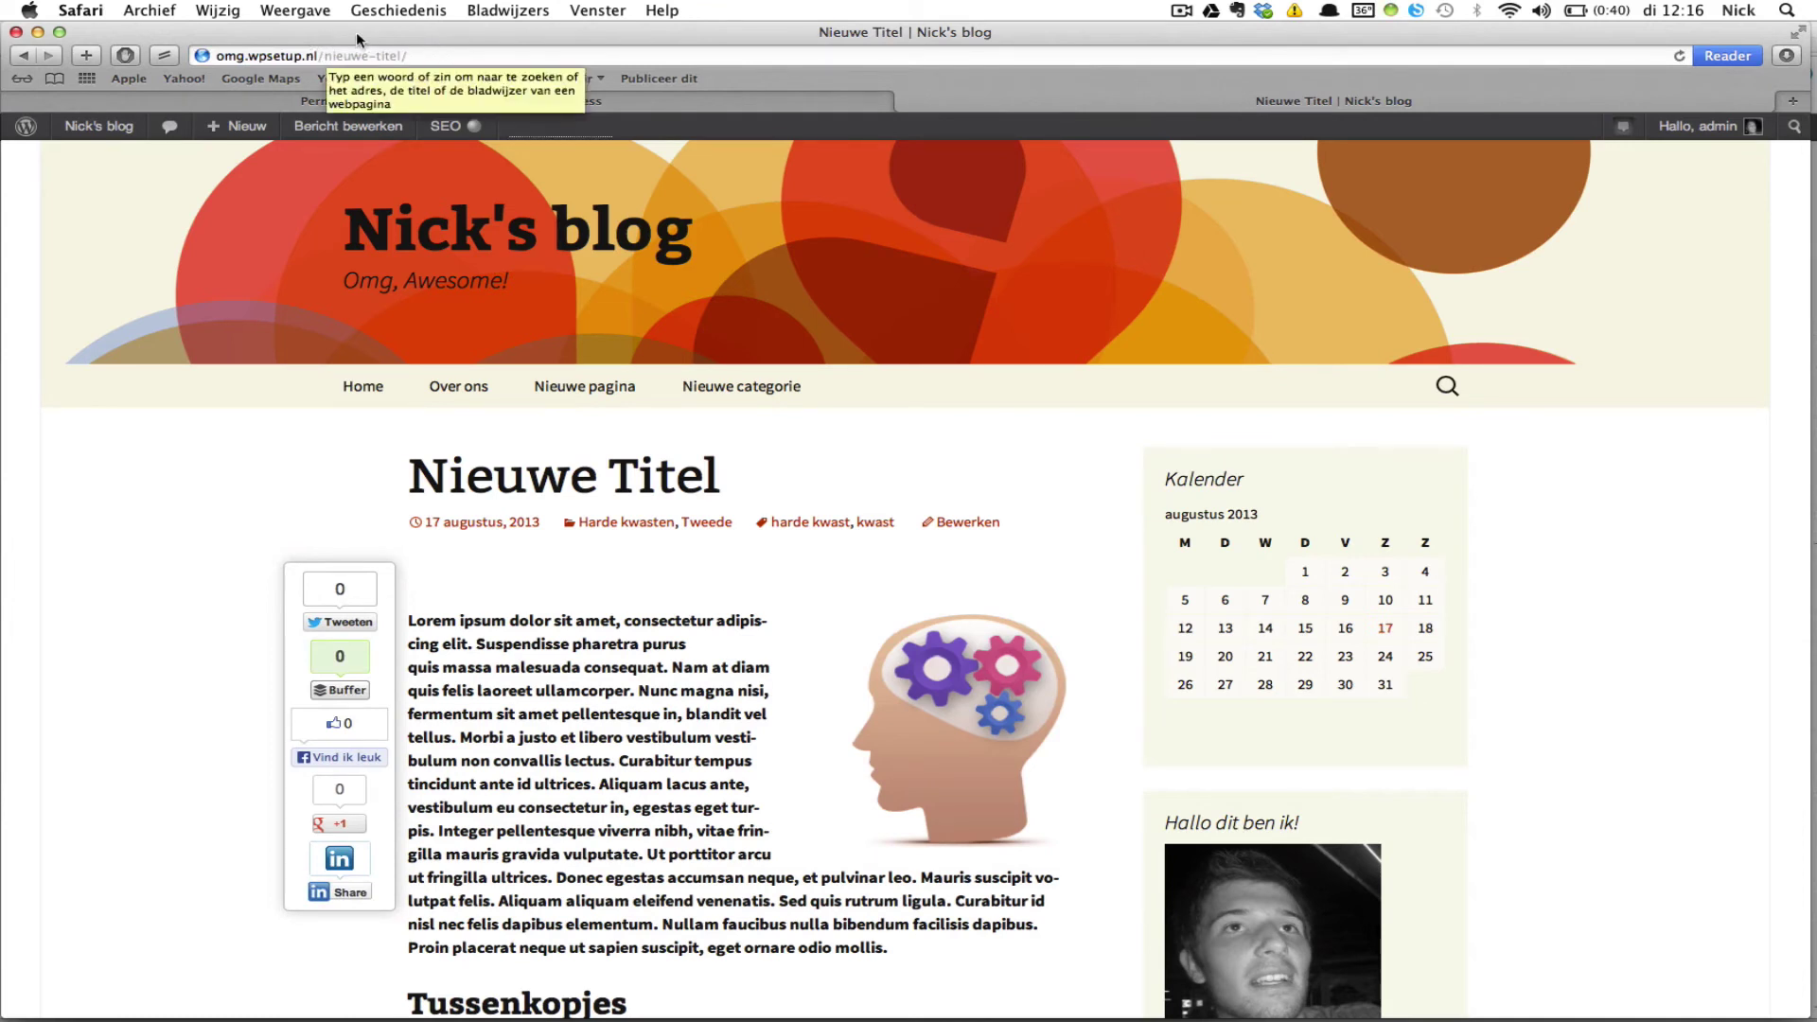
left_click(696, 98)
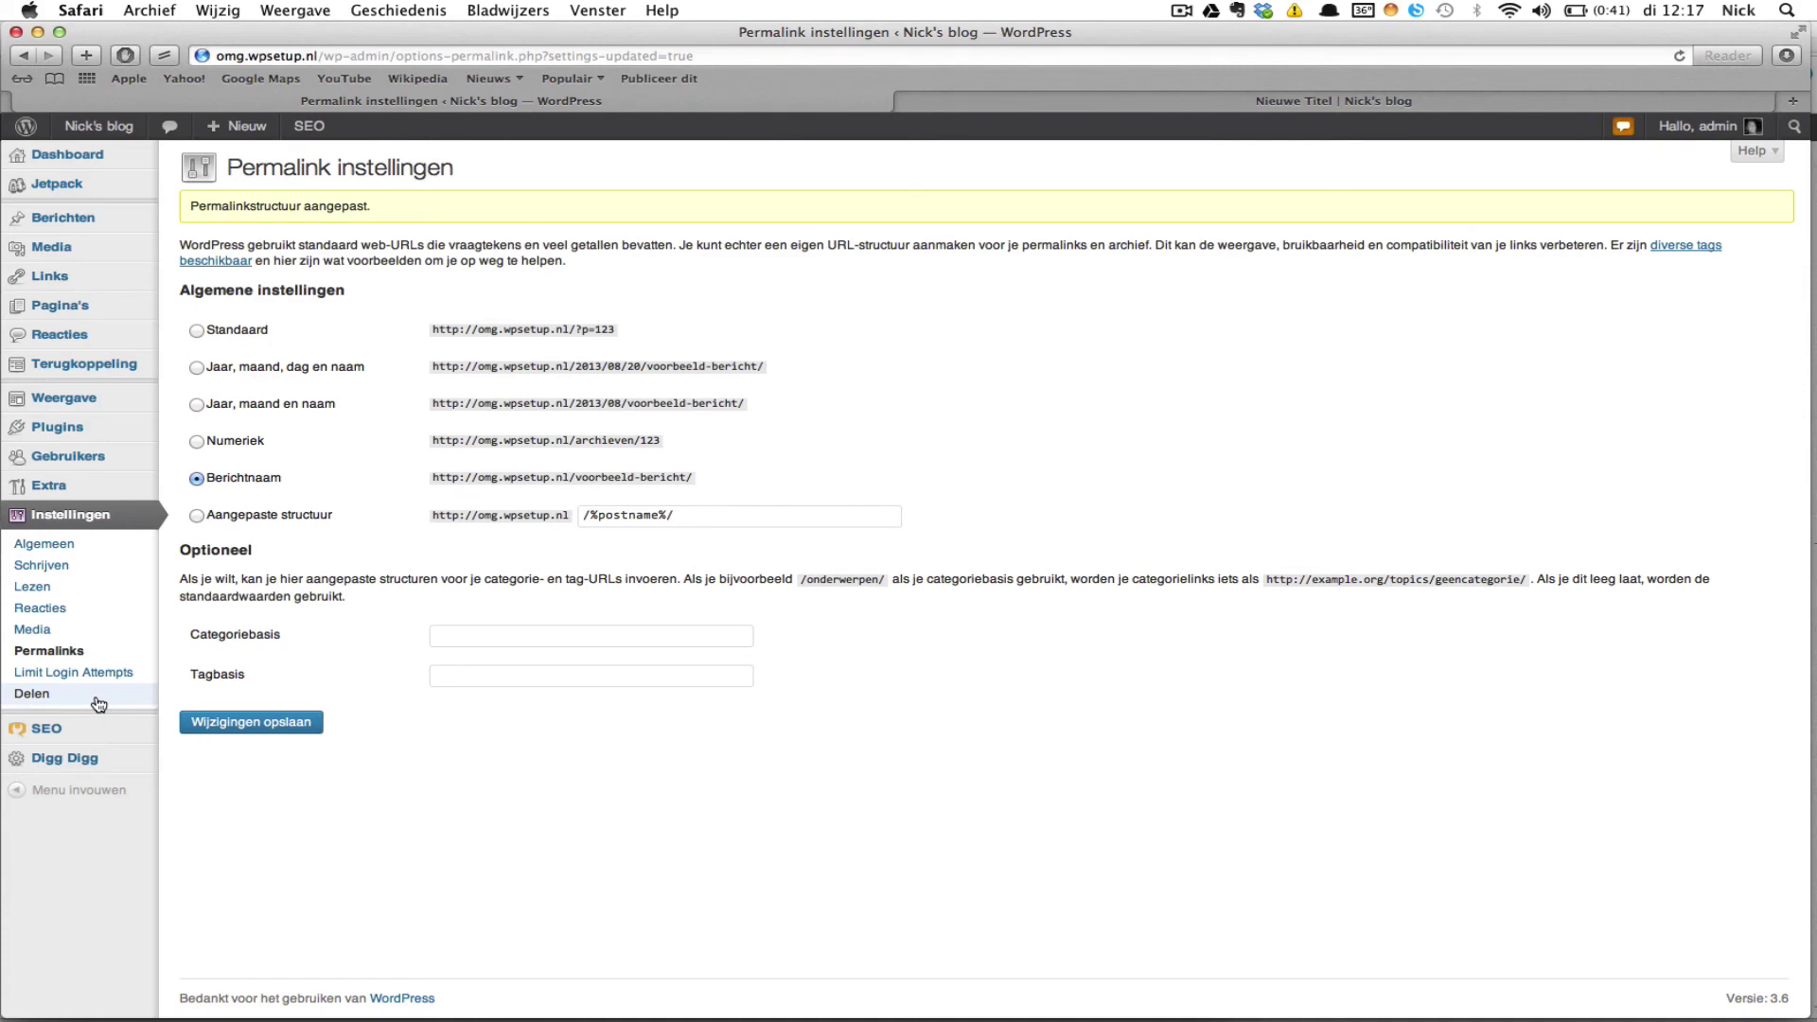
Step: Check the Limit Login Attempts settings (4 attempts allowed), then go to the Delen sharing settings
left_click(132, 681)
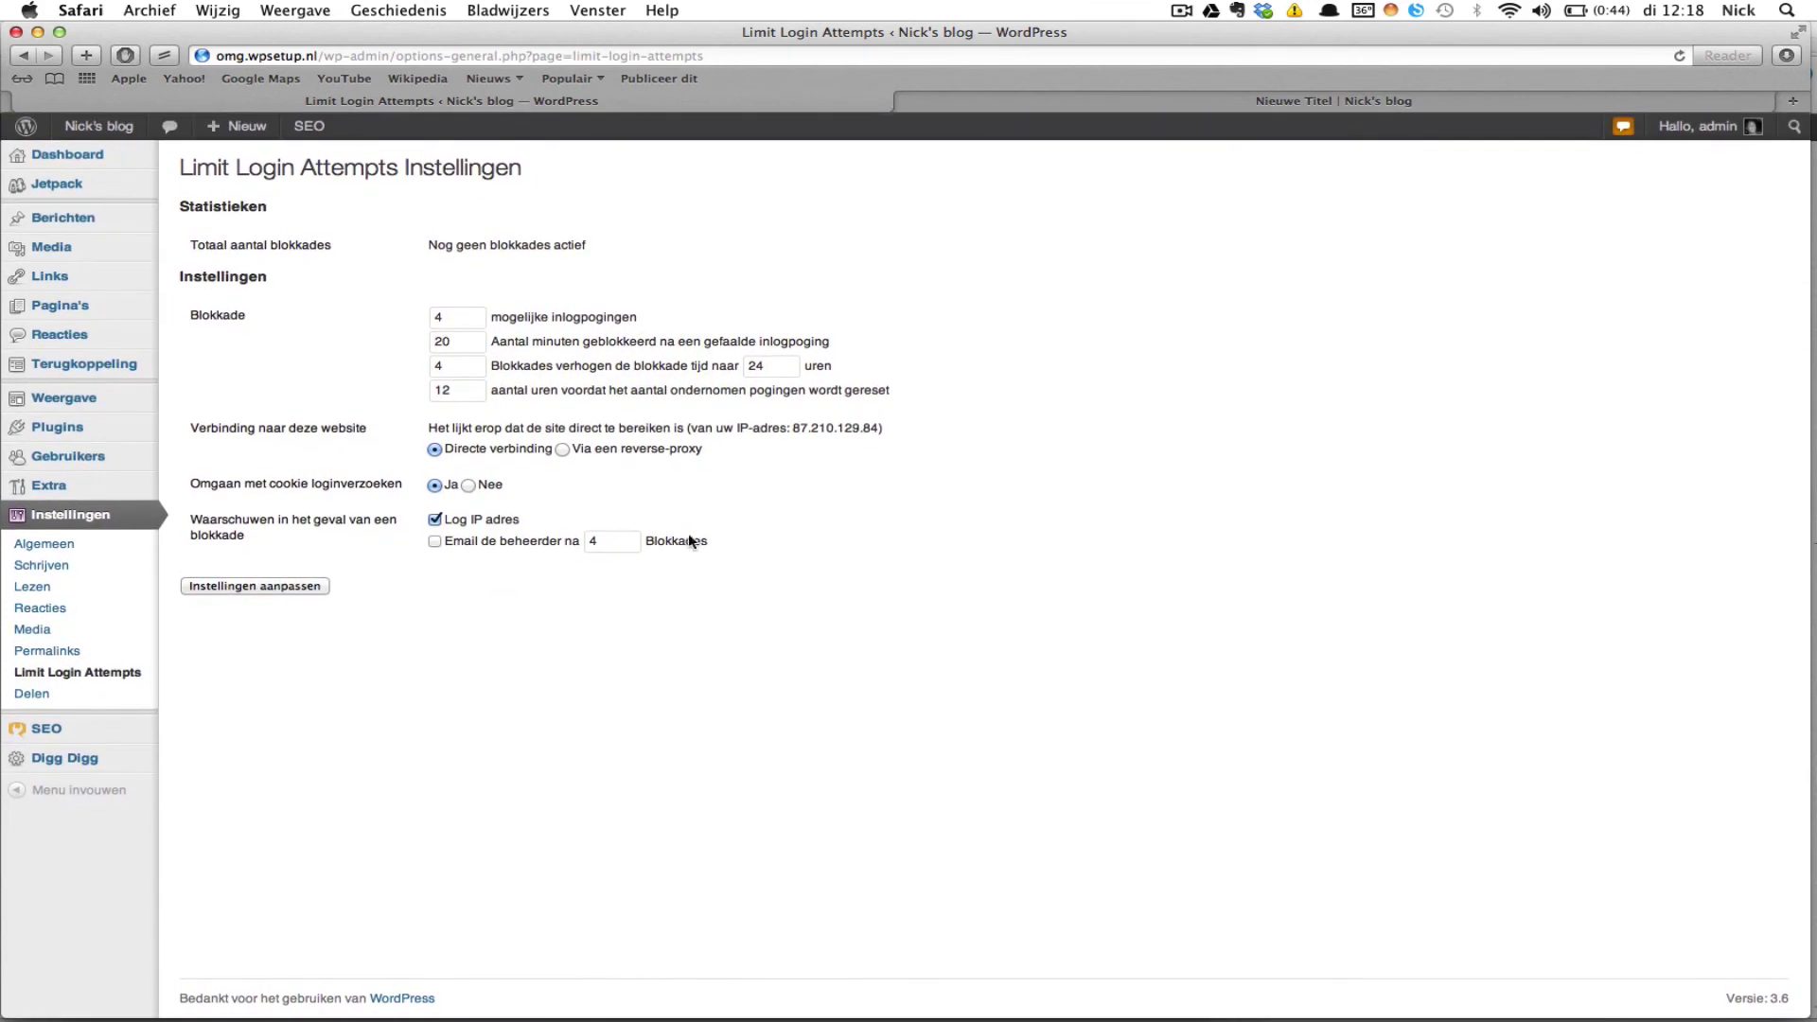
left_click(63, 708)
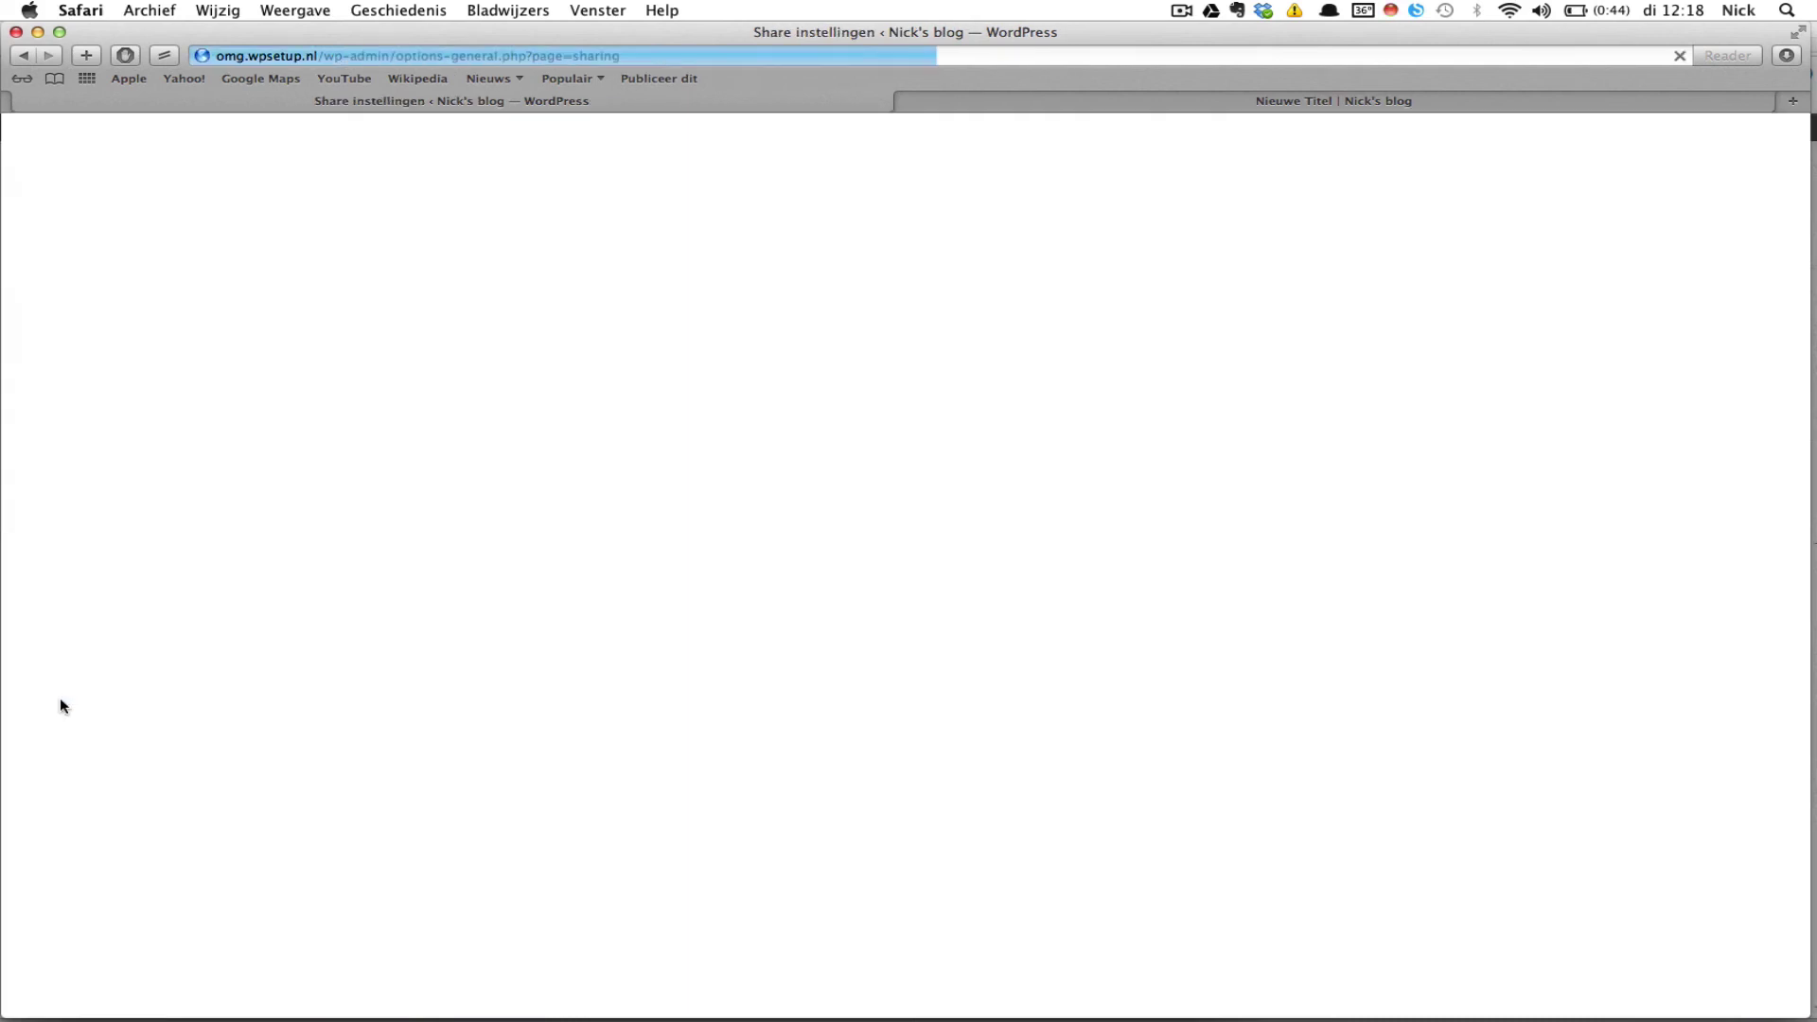
Step: Scroll through the Share instellingen publicize options, then return to Dashboard Home
scroll(819, 444, "down", 2)
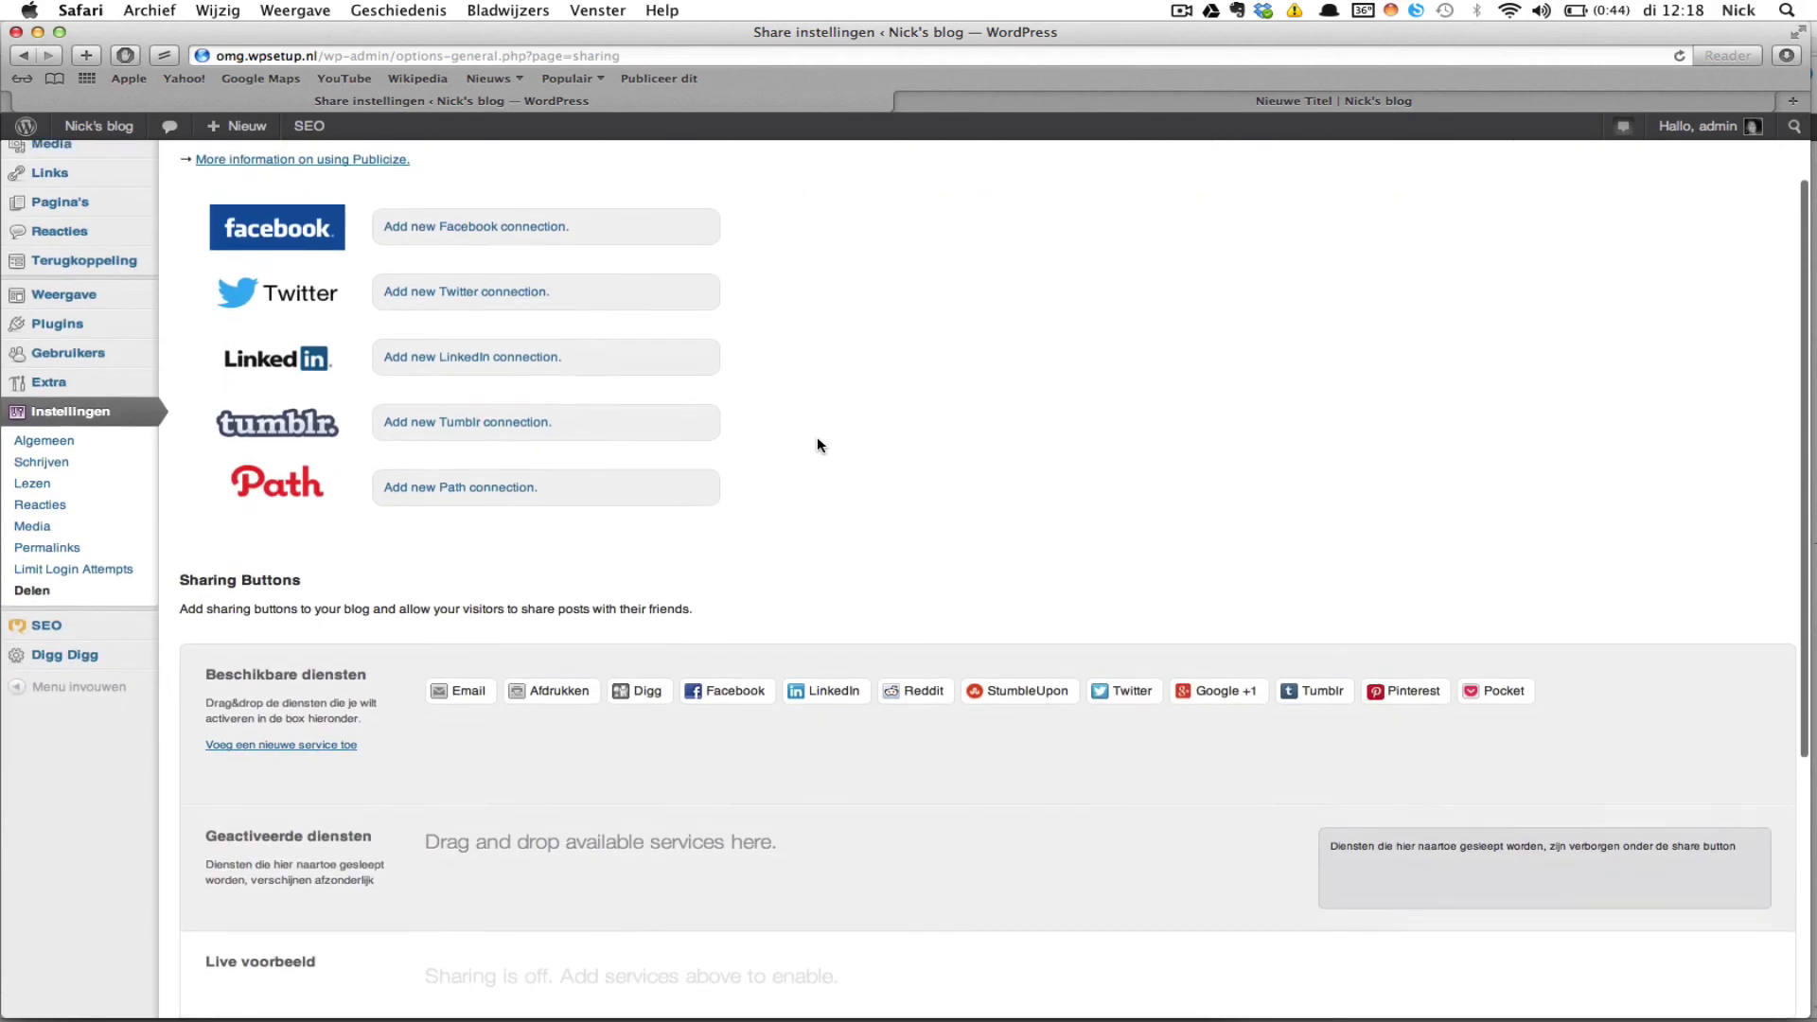
scroll(820, 445, "down", 9)
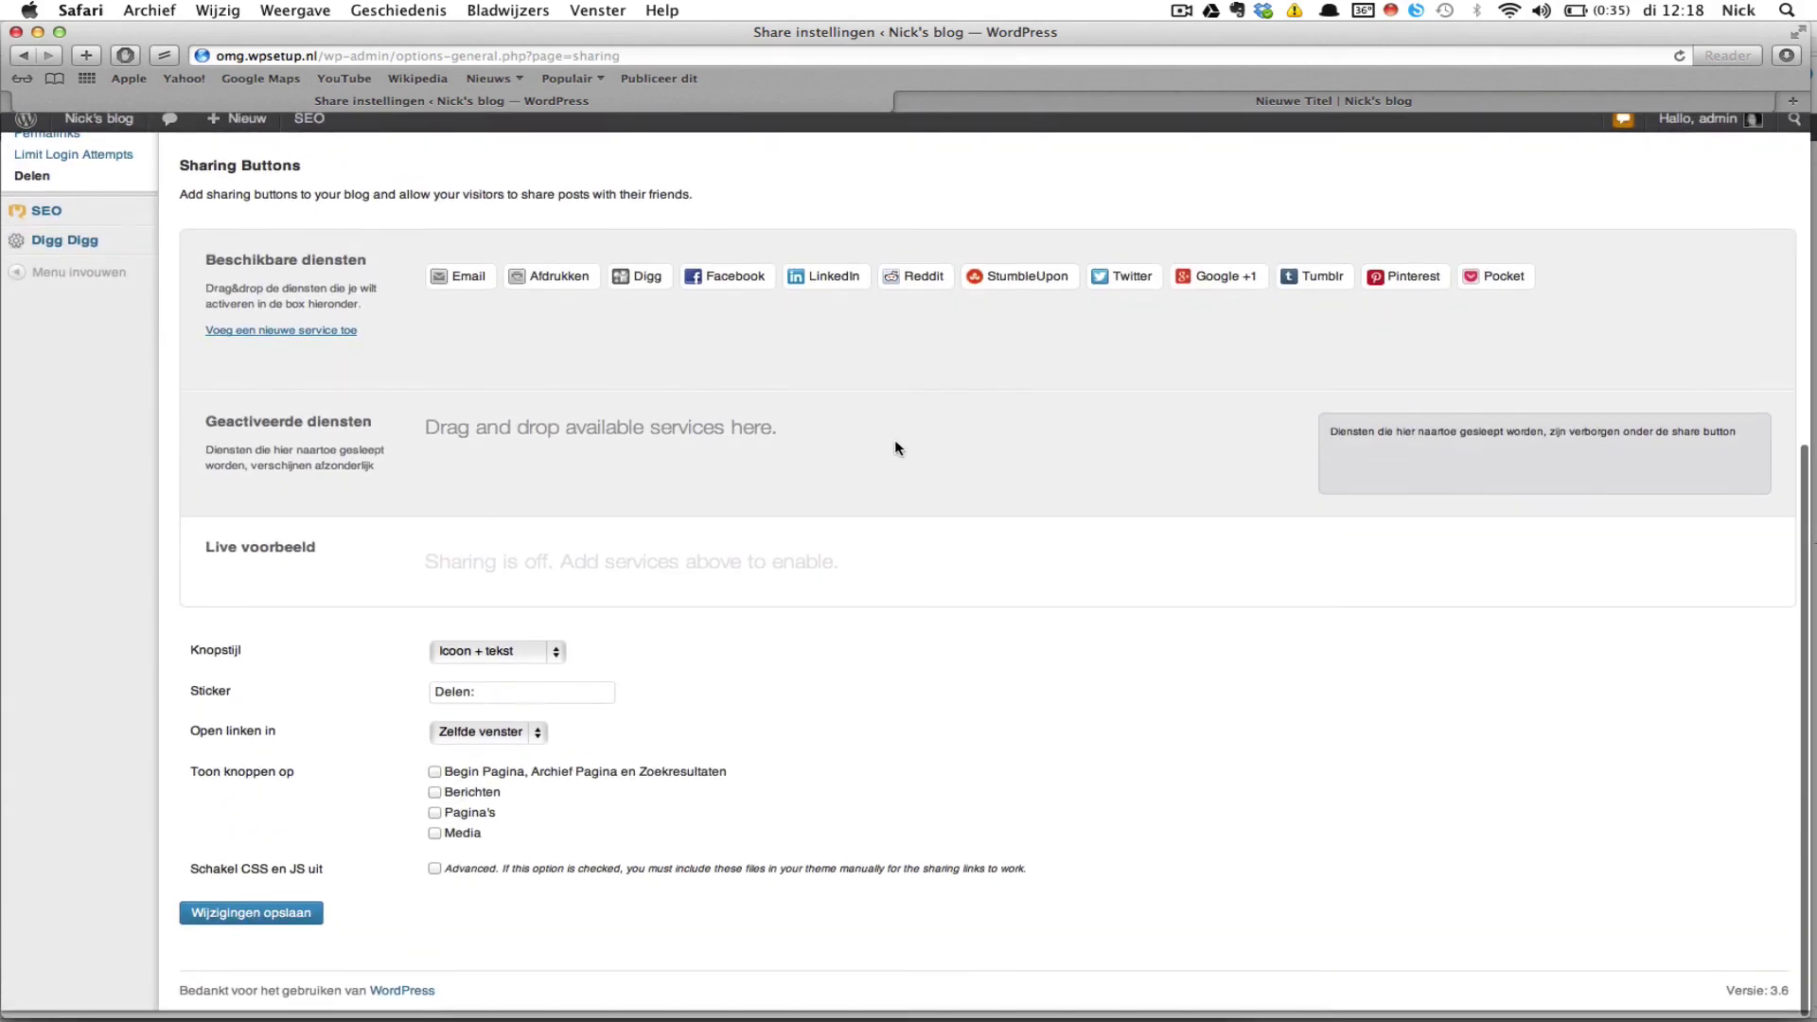
scroll(897, 447, "up", 10)
scroll(895, 444, "down", 4)
scroll(895, 445, "up", 4)
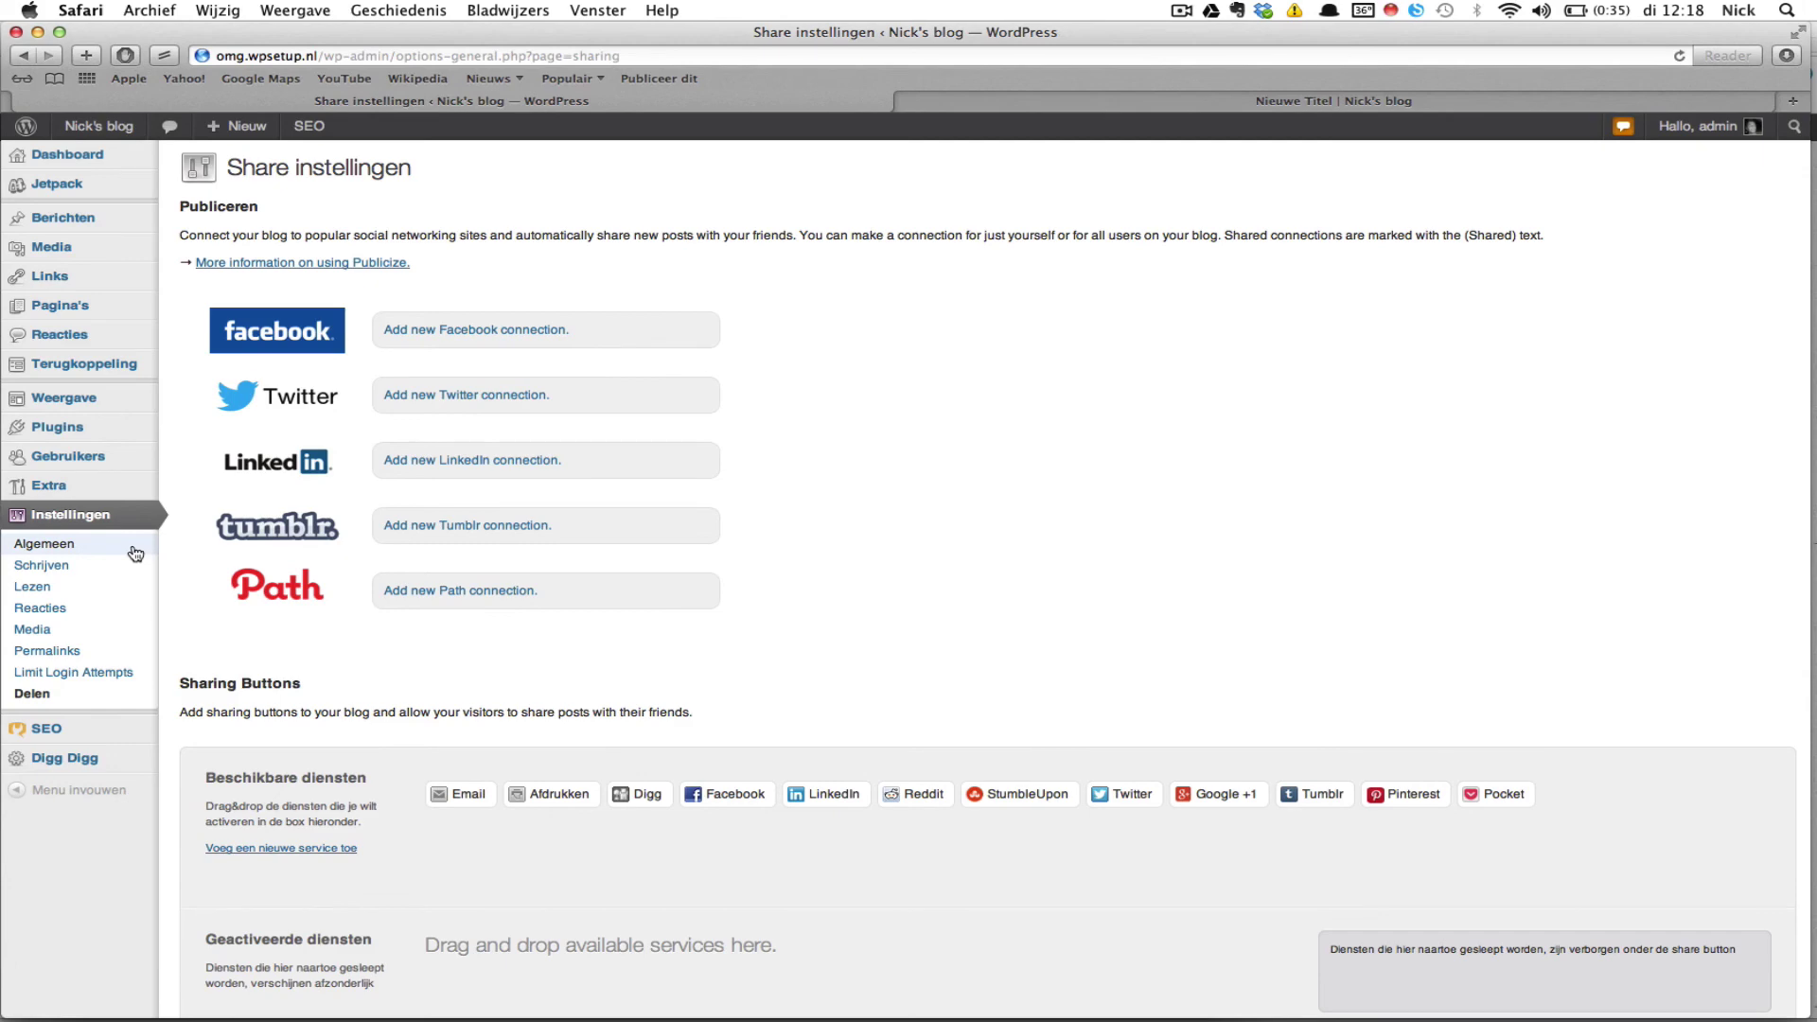
scroll(1047, 547, "down", 2)
scroll(1047, 547, "down", 2)
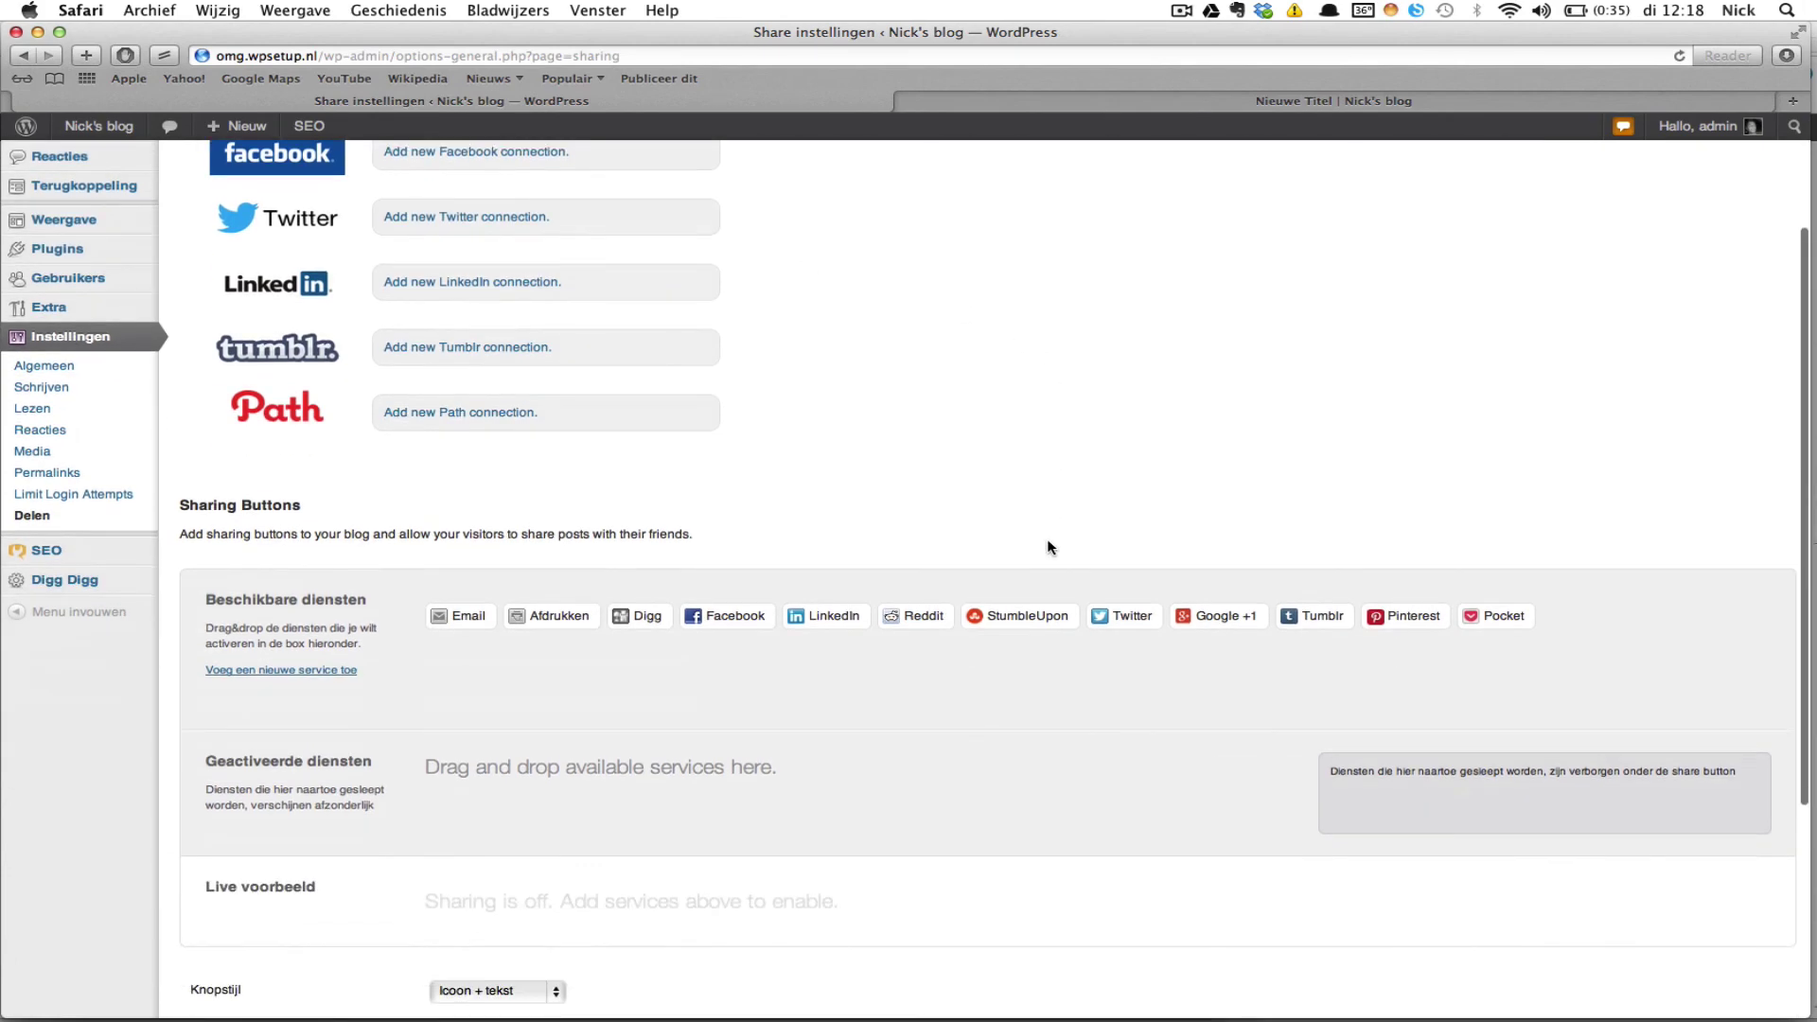
scroll(1047, 547, "up", 3)
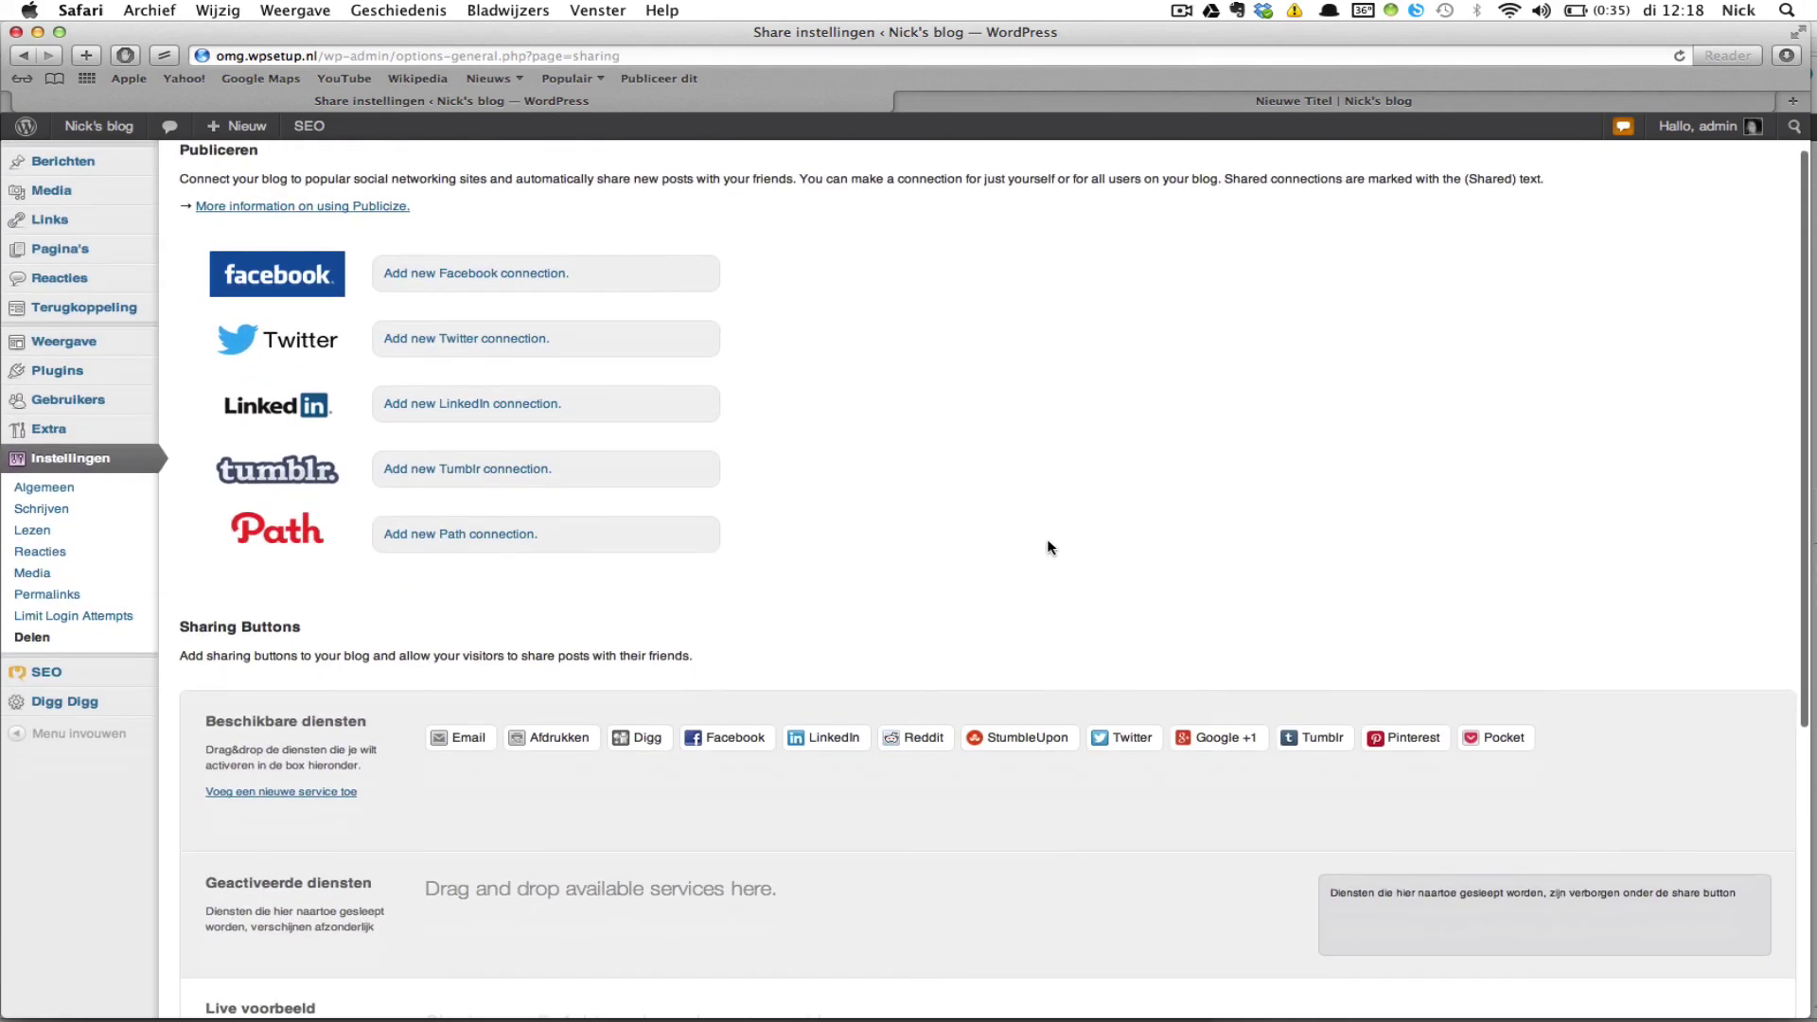
scroll(1048, 547, "down", 5)
scroll(1048, 547, "up", 6)
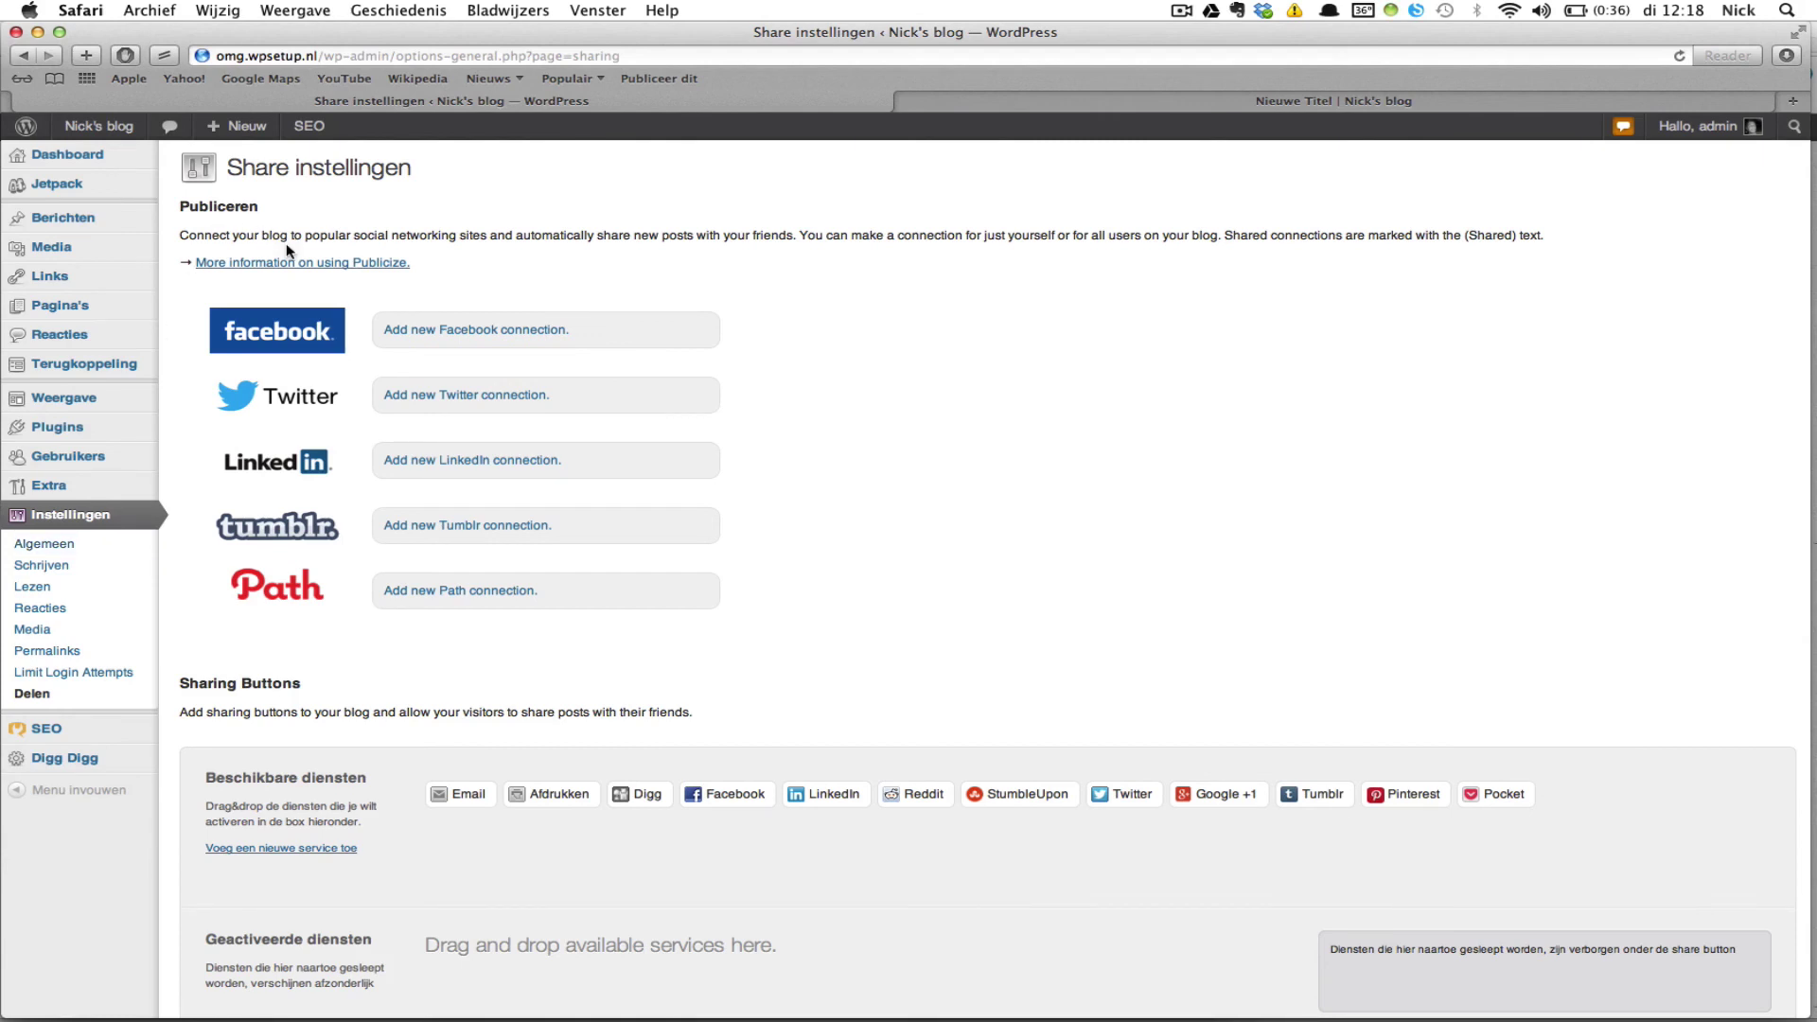
mouse_move(114, 155)
left_click(202, 156)
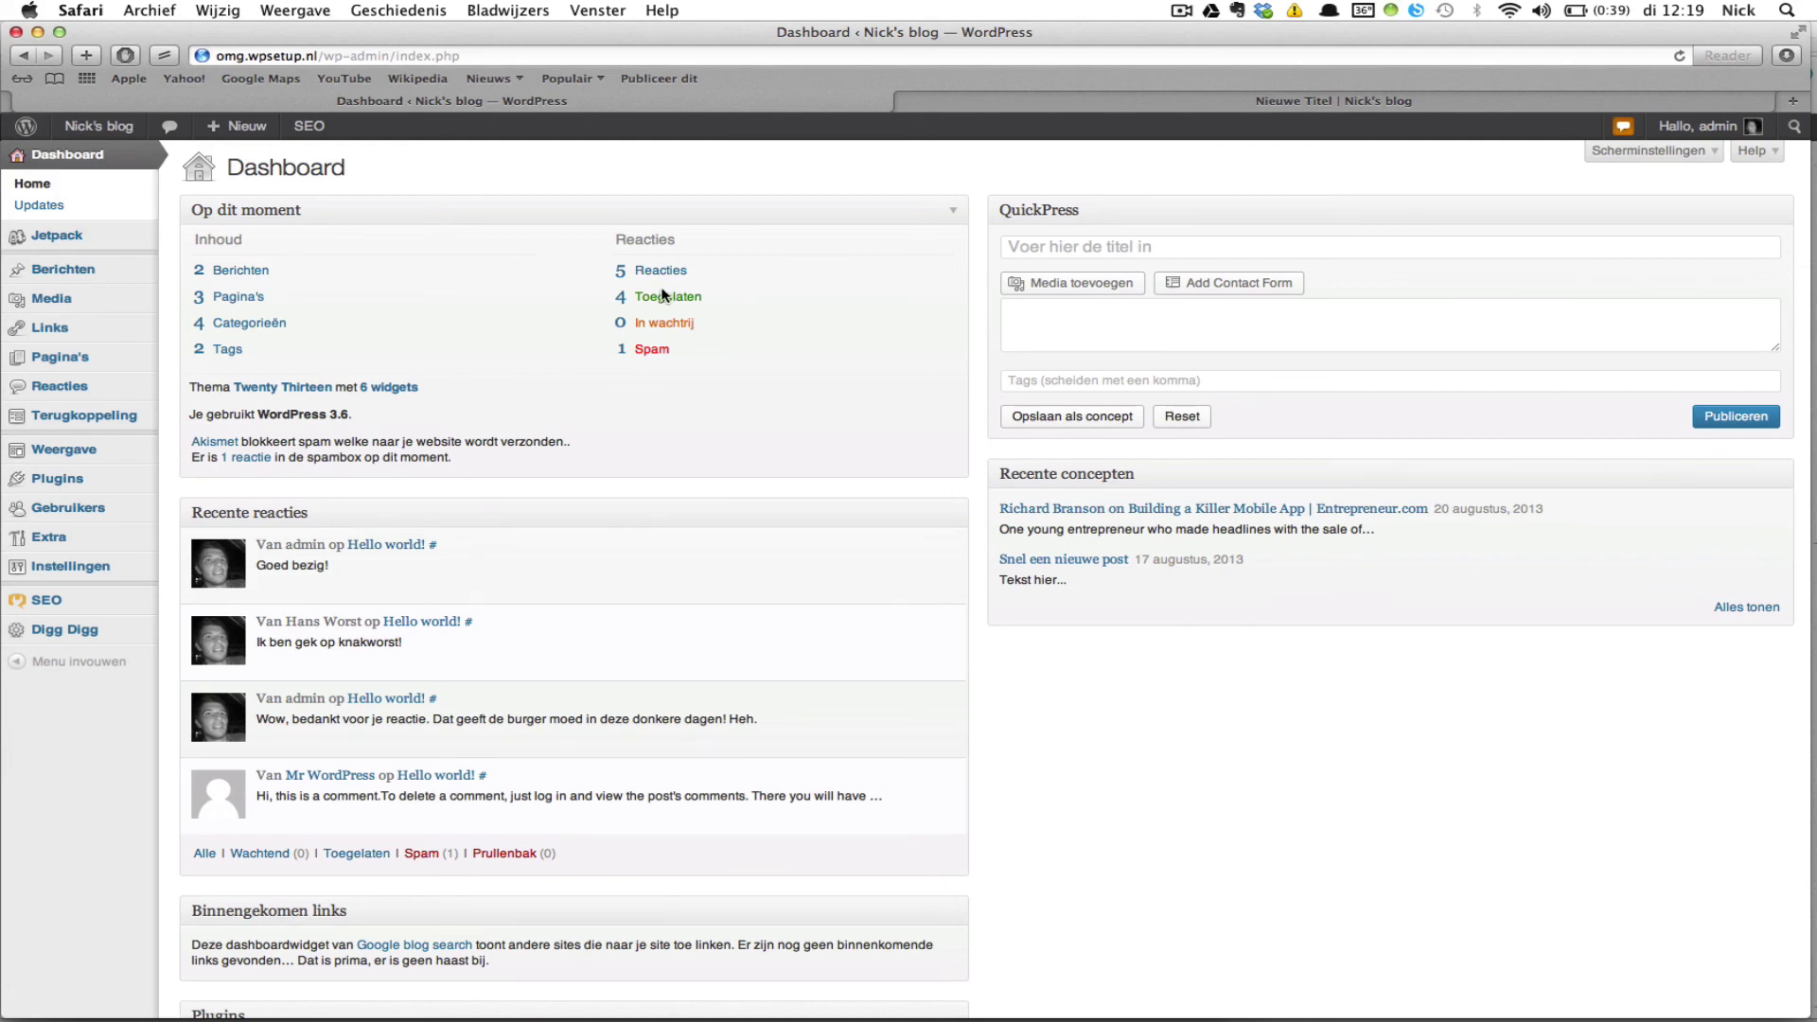
Step: Scan the dashboard widgets, then enter wordpresswebsitemaken.nl in the browser address bar
scroll(668, 473, "down", 5)
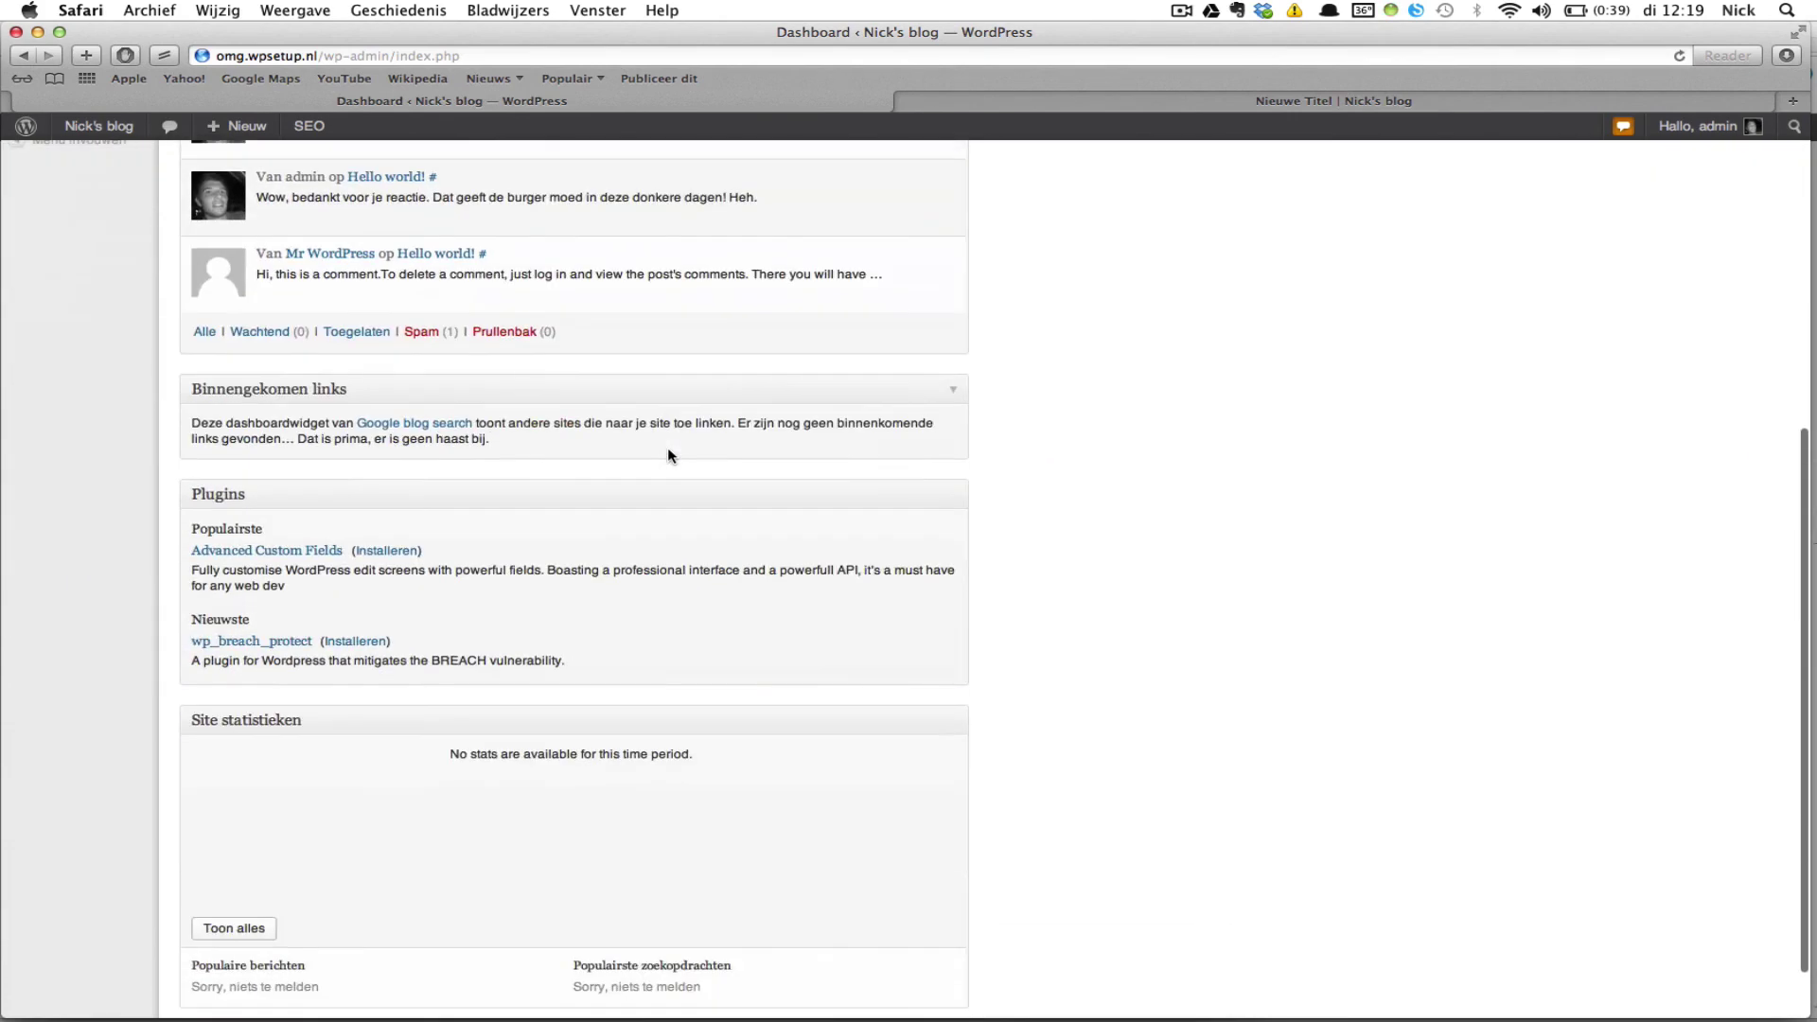
scroll(667, 447, "up", 8)
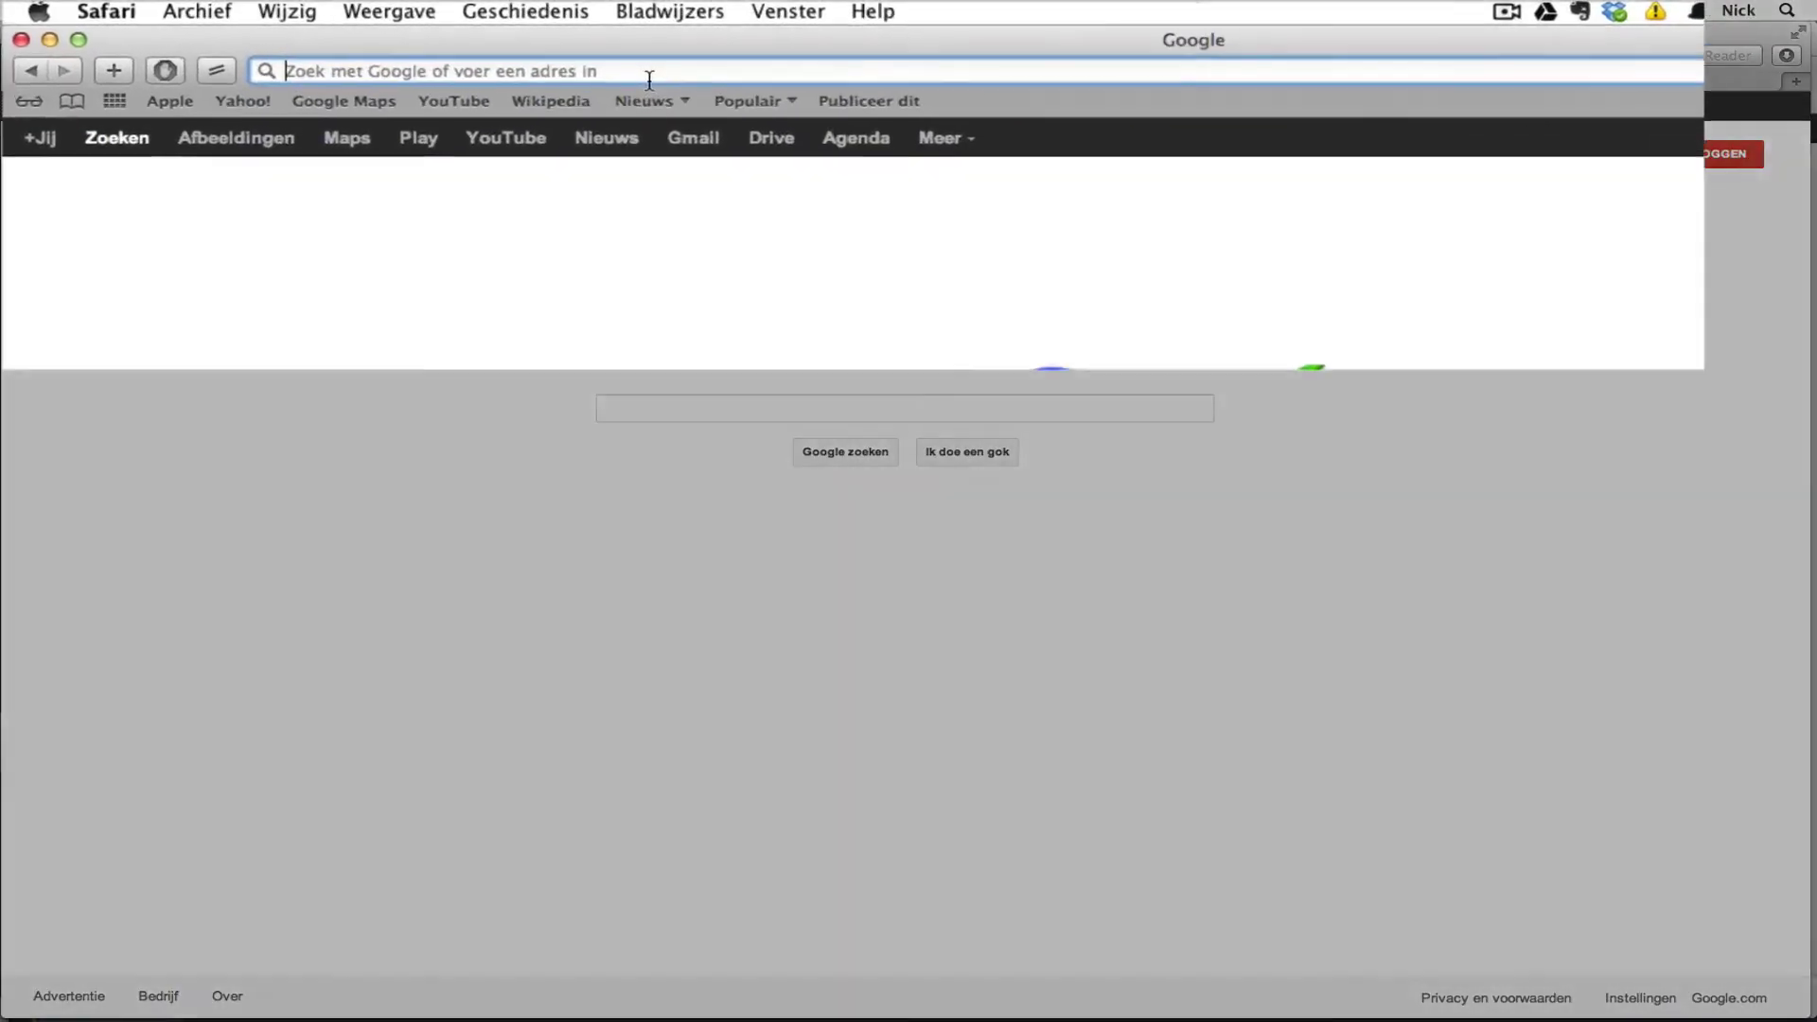
left_click(649, 73)
type("wordpre")
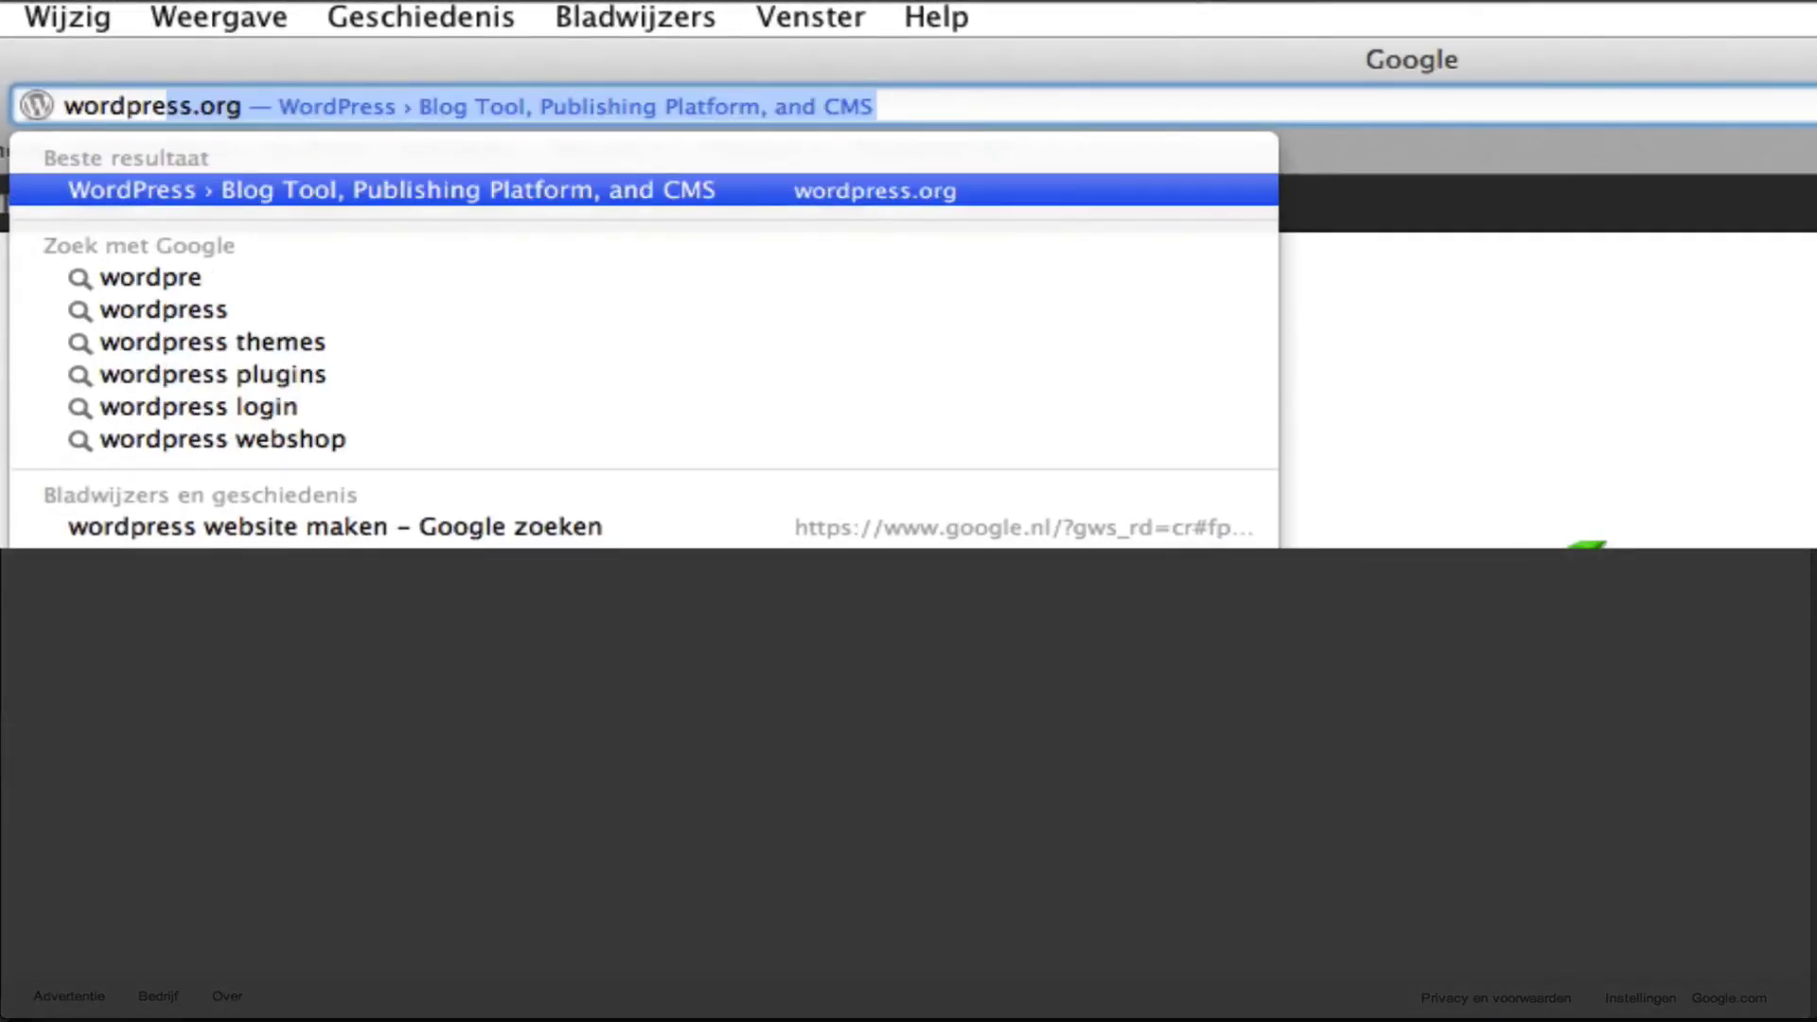
type("sswebsitem")
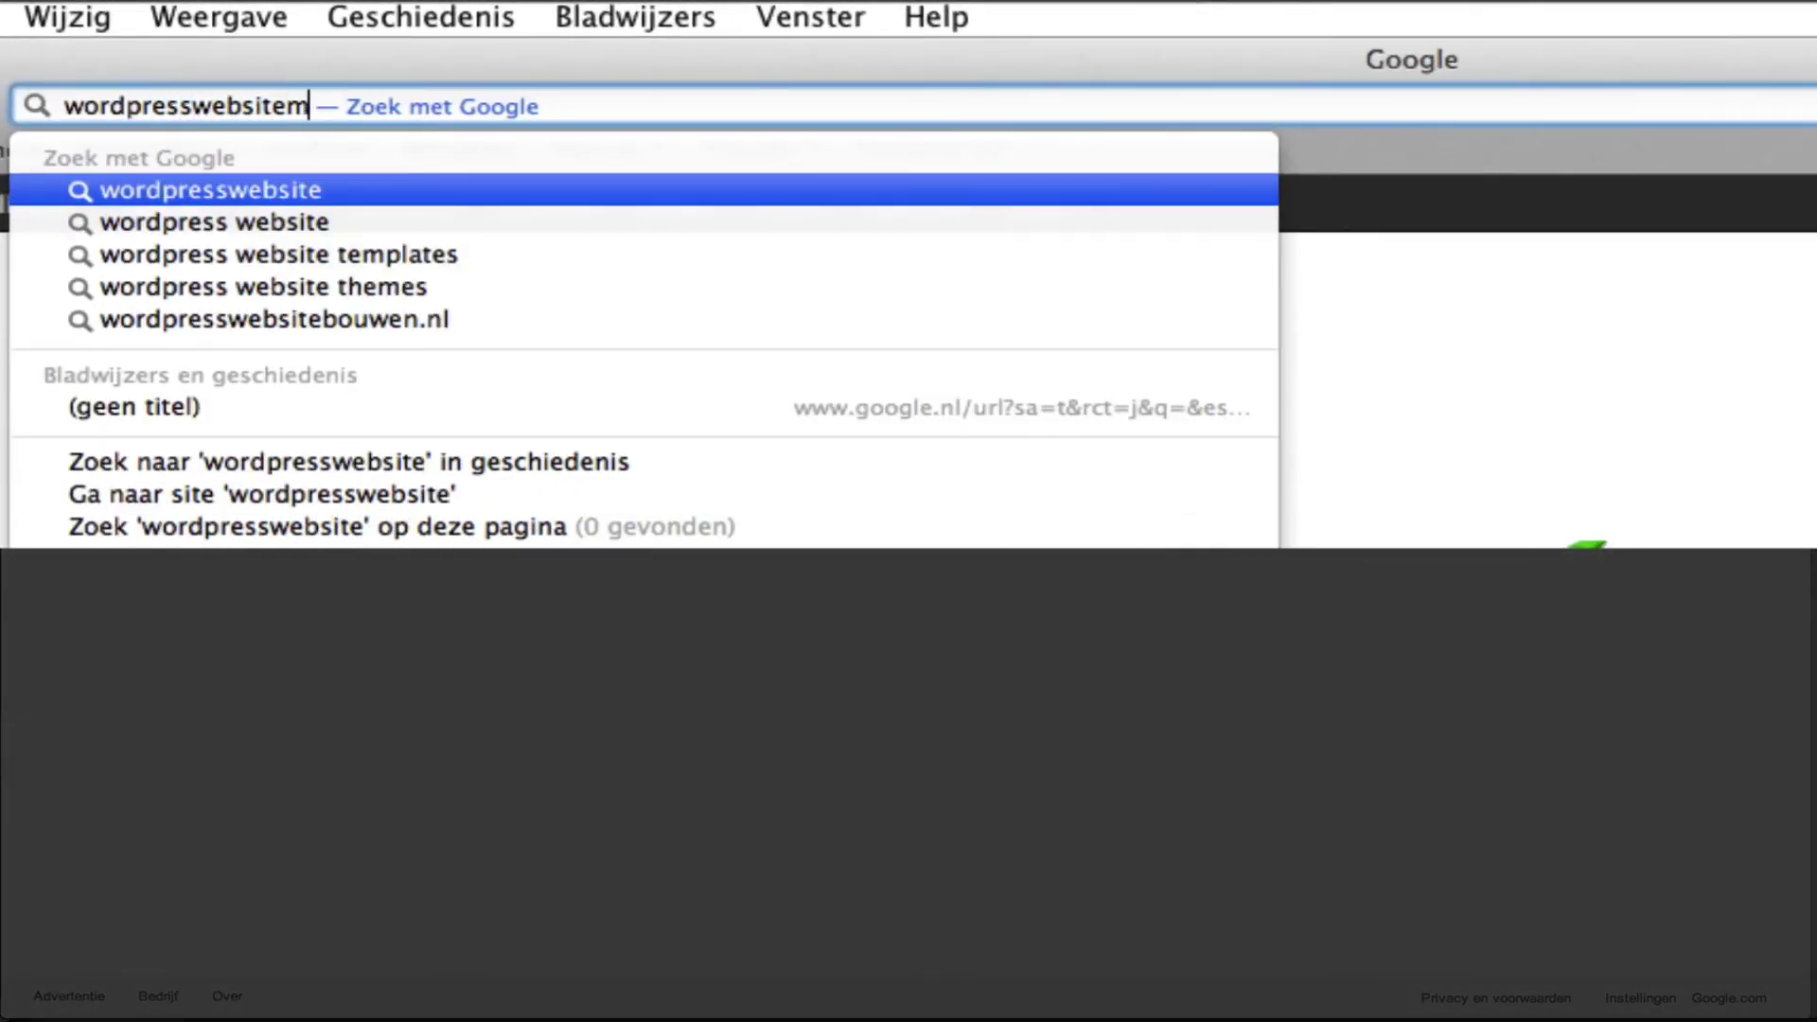
type("aken.n")
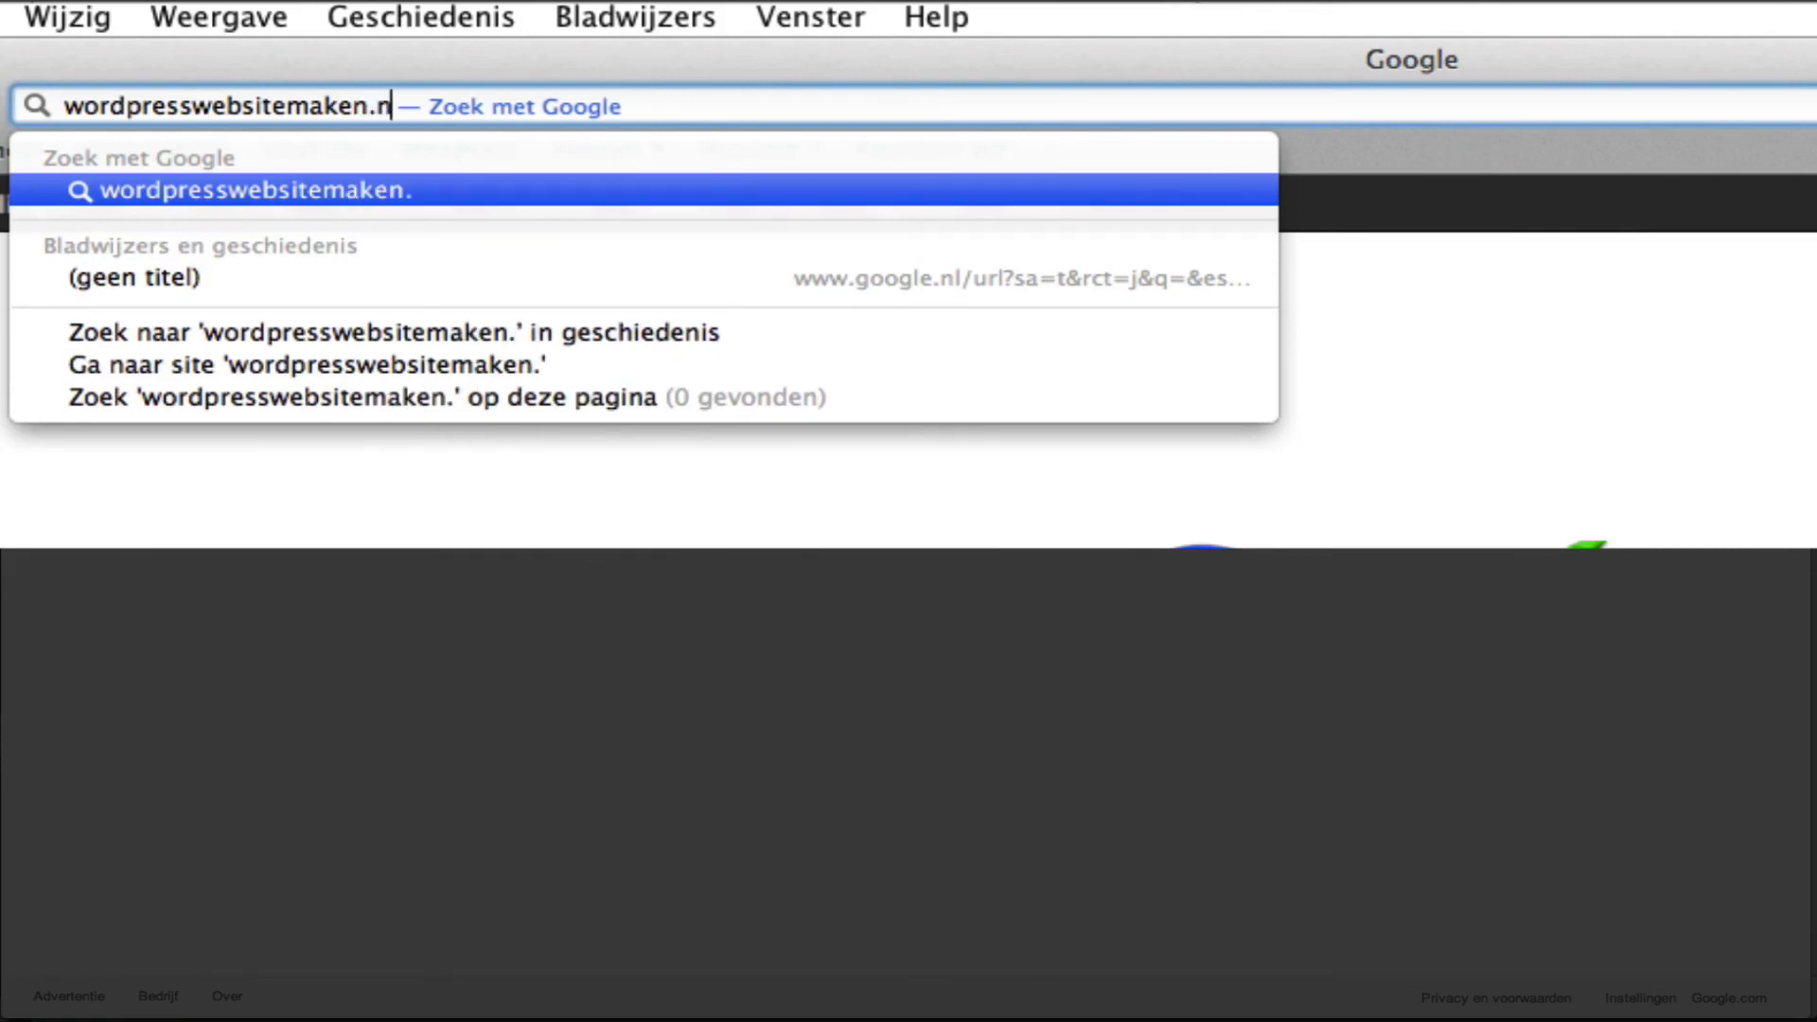
type("l")
Step: Load the wordpresswebsitemaken.nl home page in Safari
key("Return")
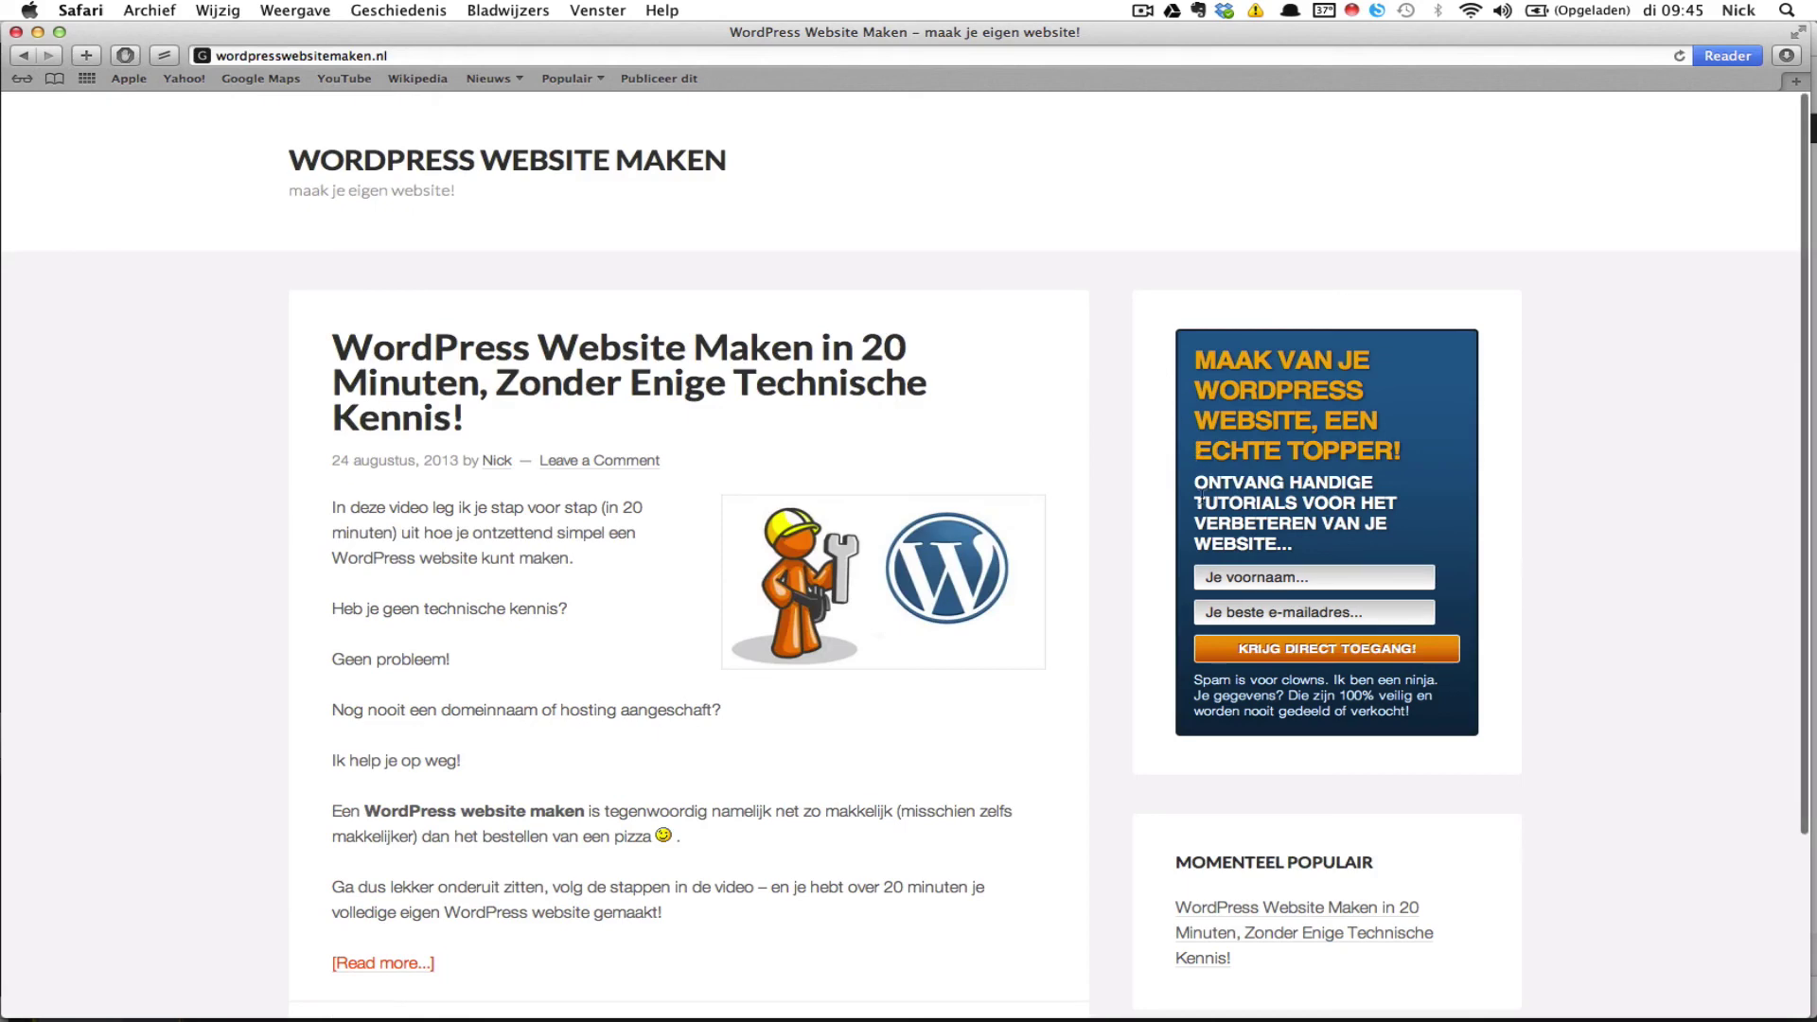
Step: Enter the subscriber's first name in Je voornaam and start typing an e-mail in Je beste e-mailadres
left_click(1247, 573)
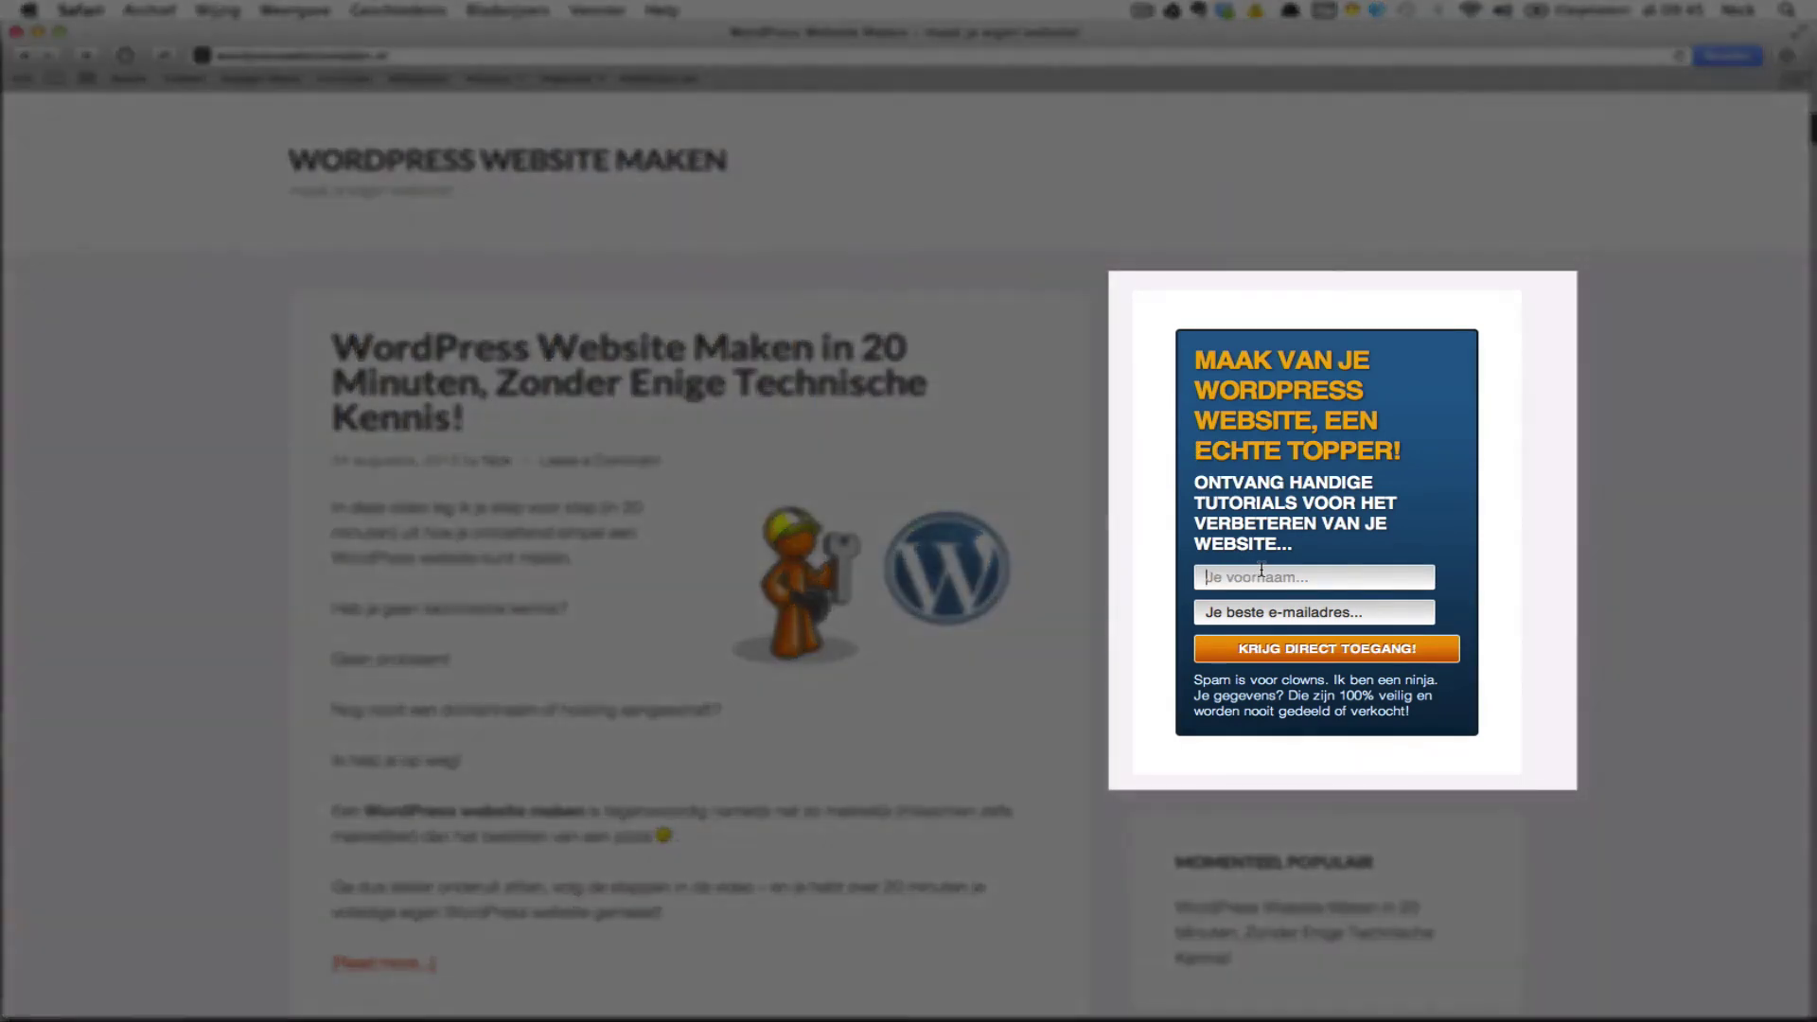
type("Nick")
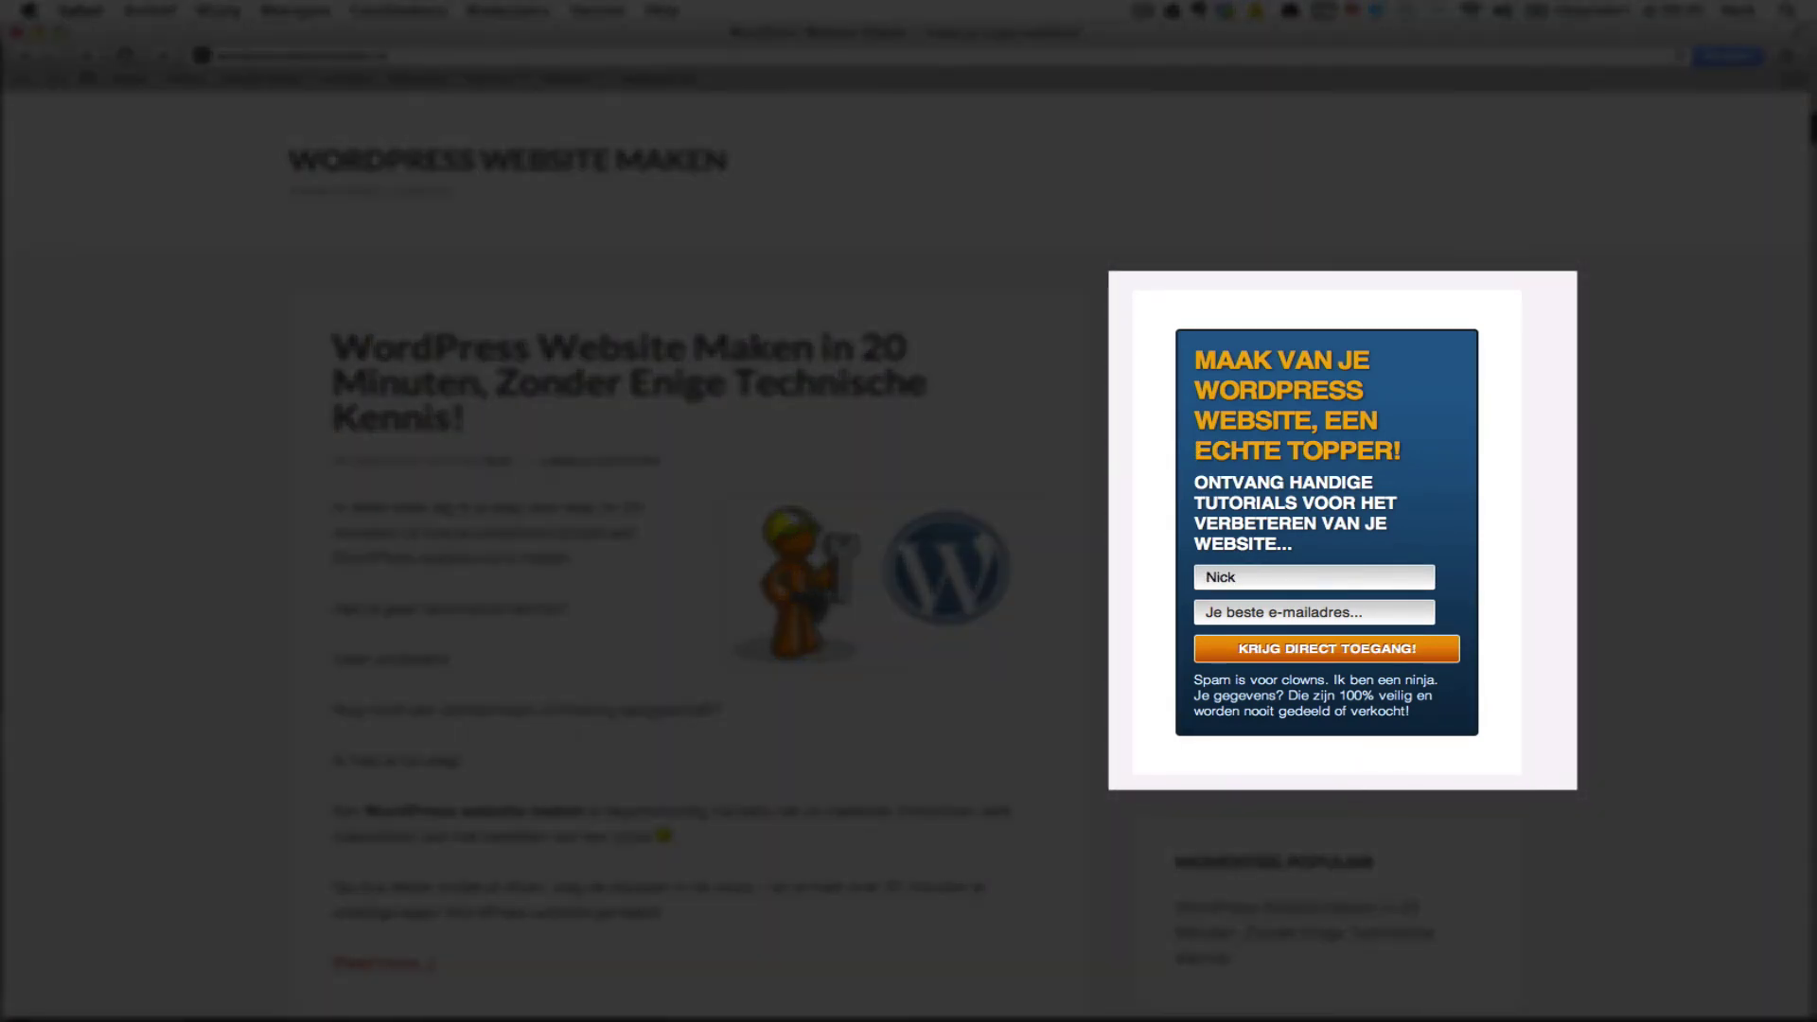
left_click(1314, 611)
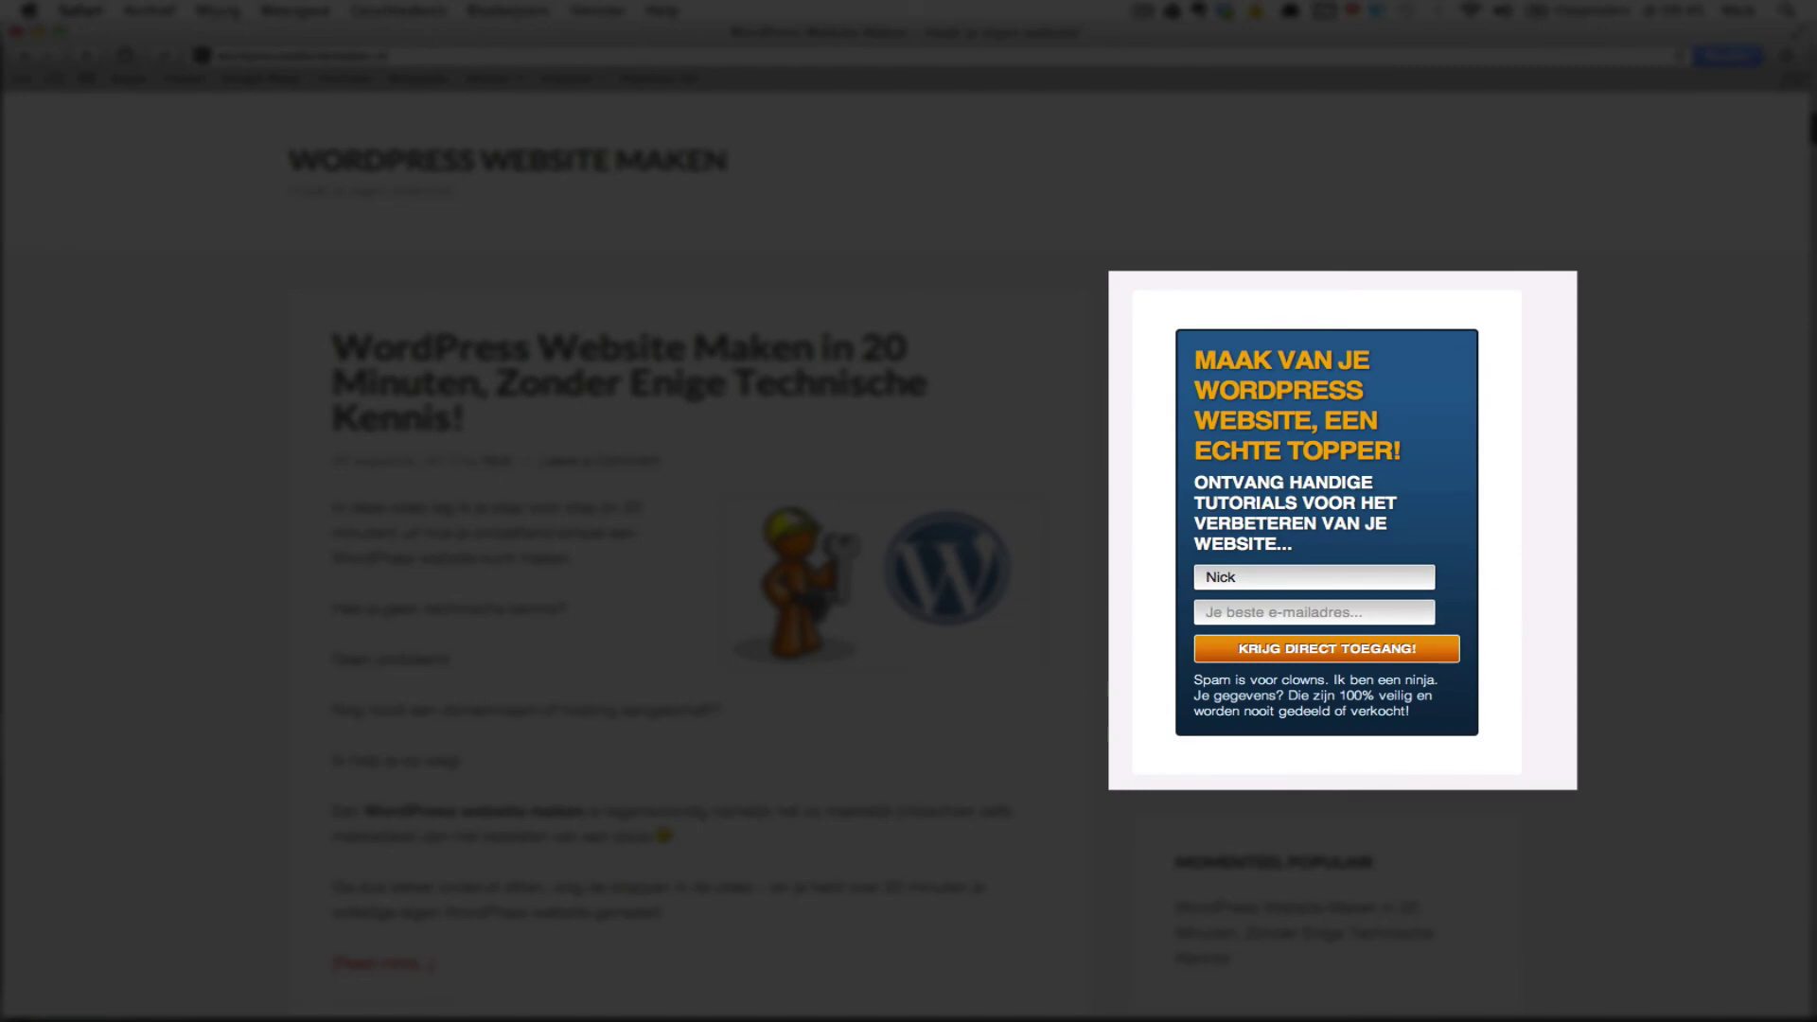
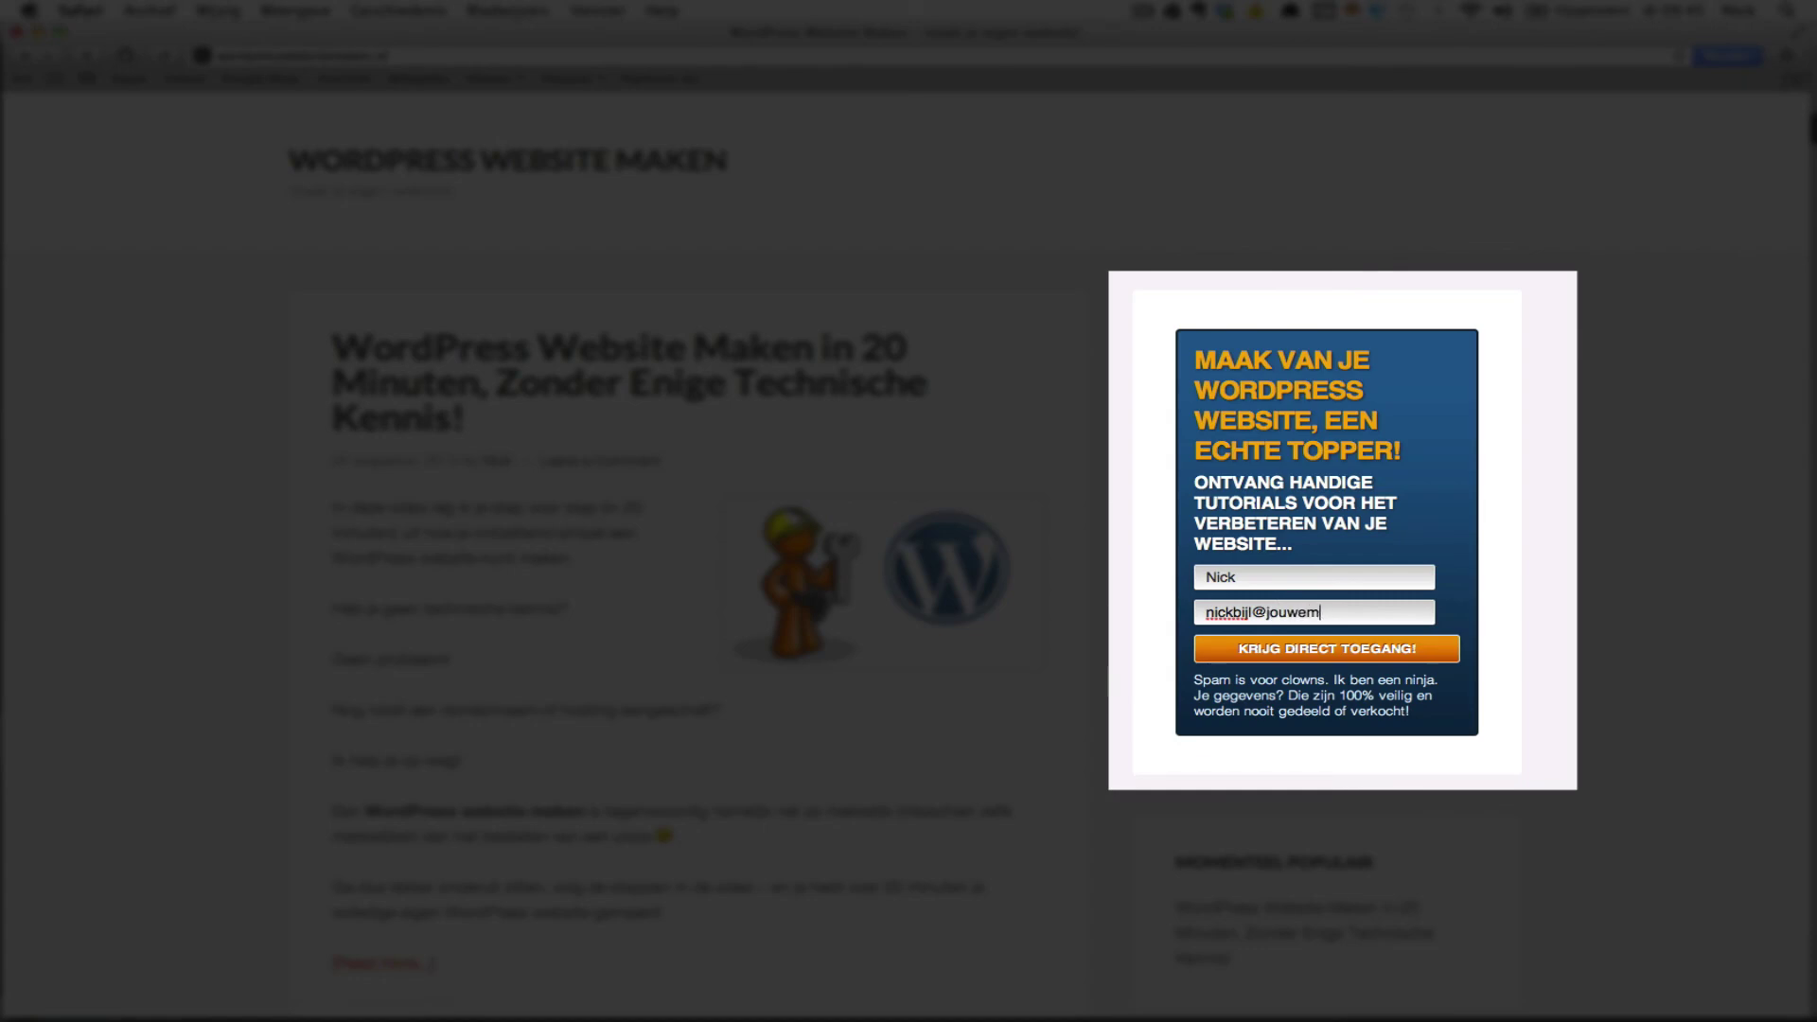